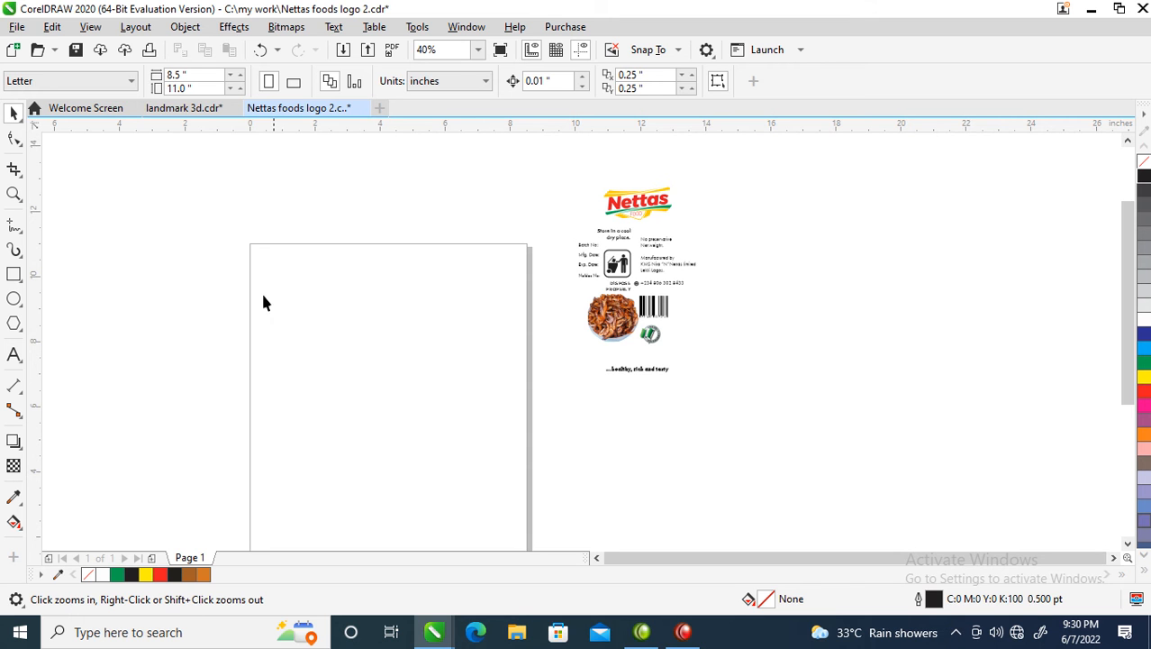
Step: Draw a rectangle across the middle of the page and set its size to 8 by 4 inches
left_click_drag(202, 194, 609, 480)
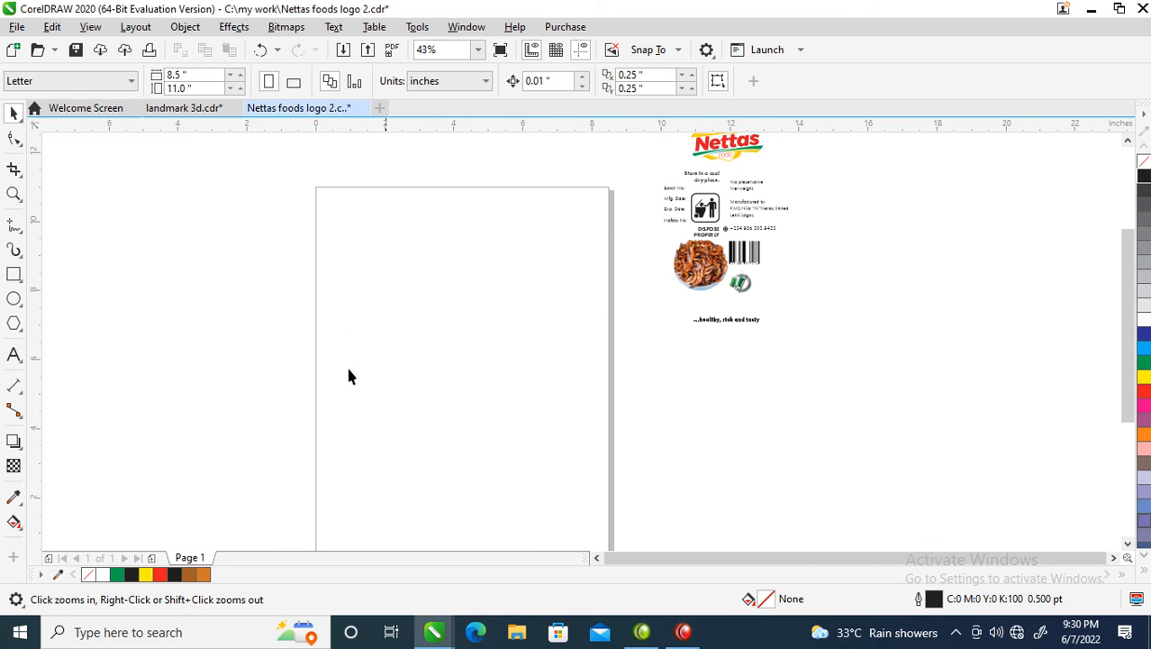
left_click(14, 275)
left_click_drag(318, 282, 604, 442)
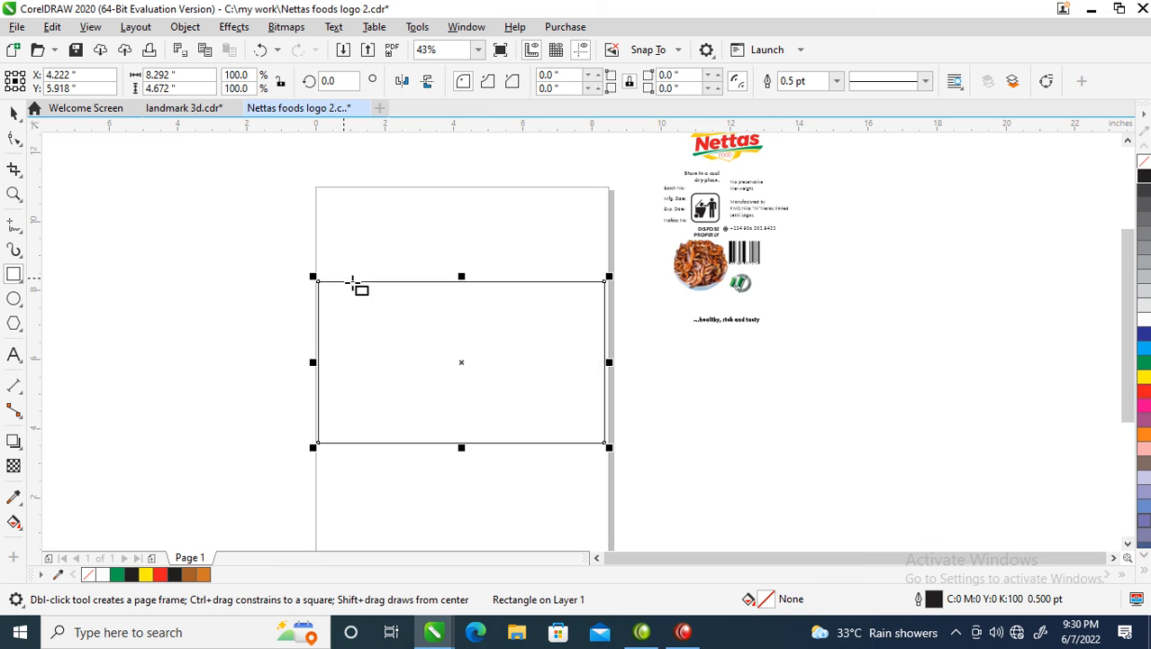
left_click(184, 76)
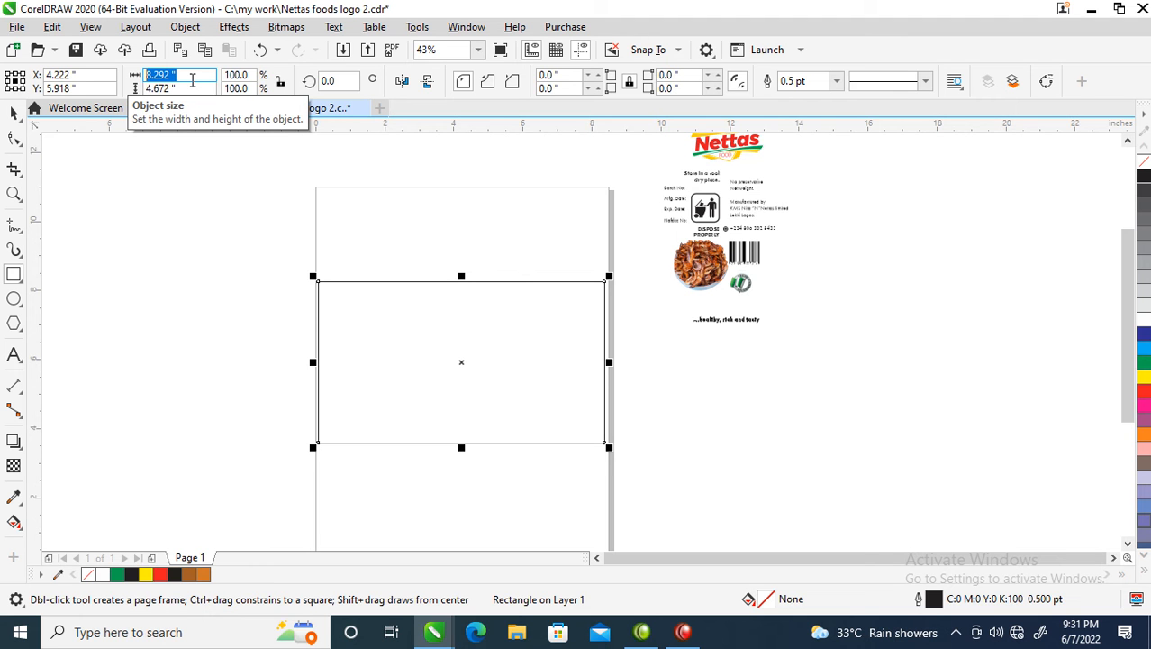
type("8")
key("Tab")
type("4")
key("Return")
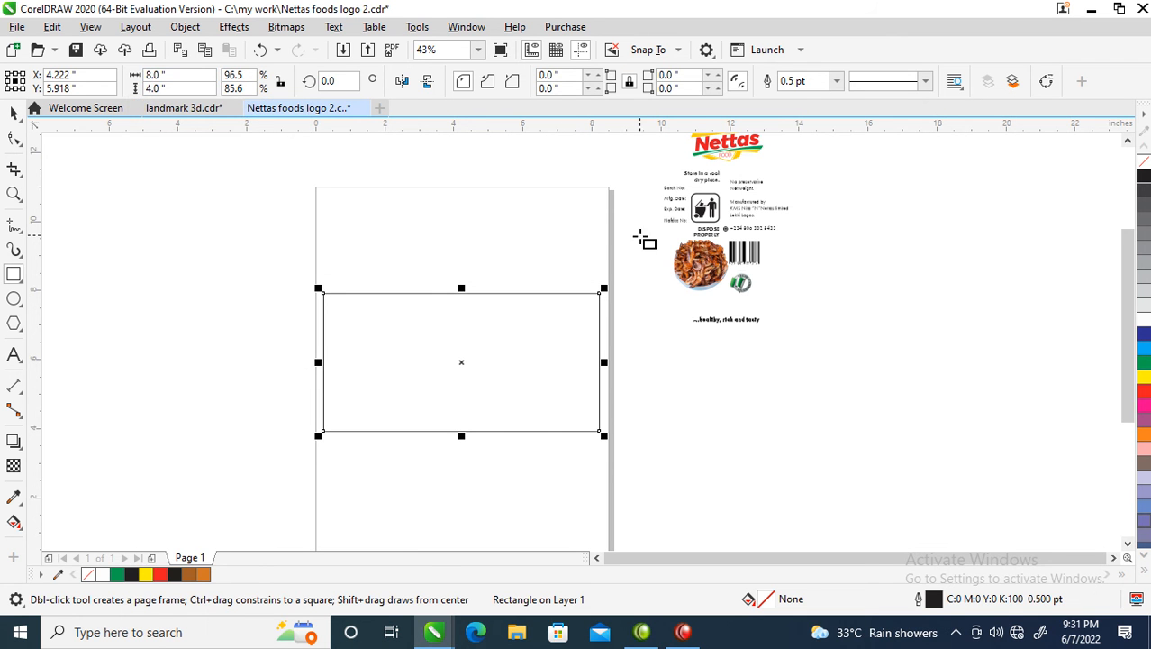
Step: Move the logo, text and image elements beside the page down together, level with the rectangle
key("space")
left_click_drag(628, 397, 842, 106)
left_click_drag(734, 176, 734, 304)
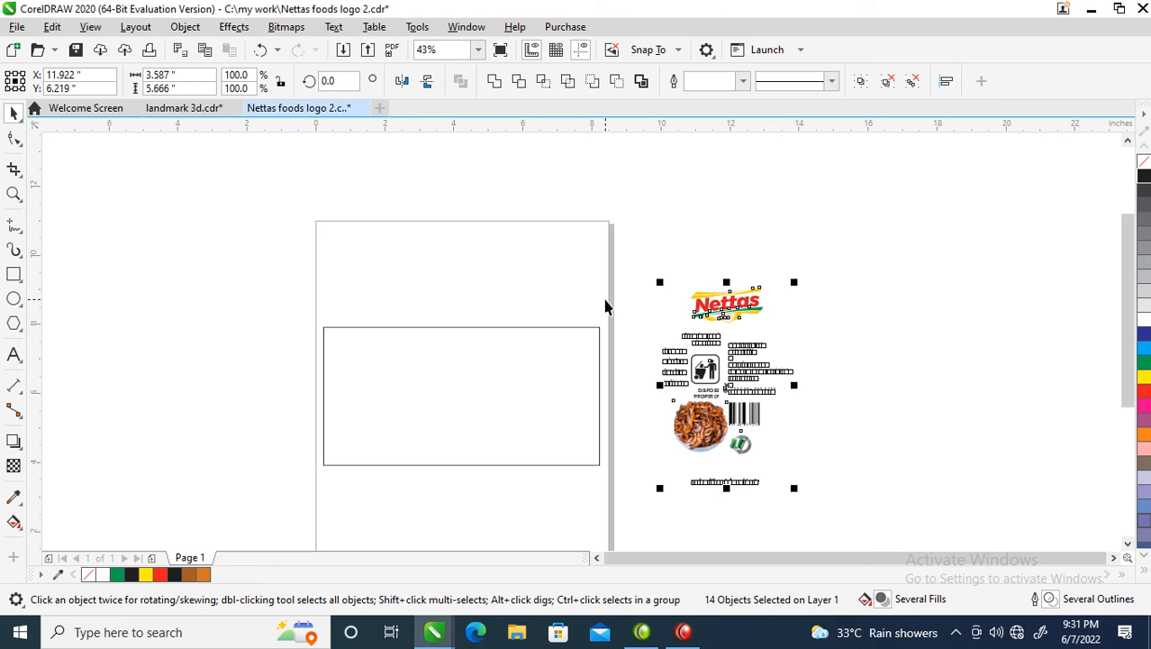
left_click(648, 219)
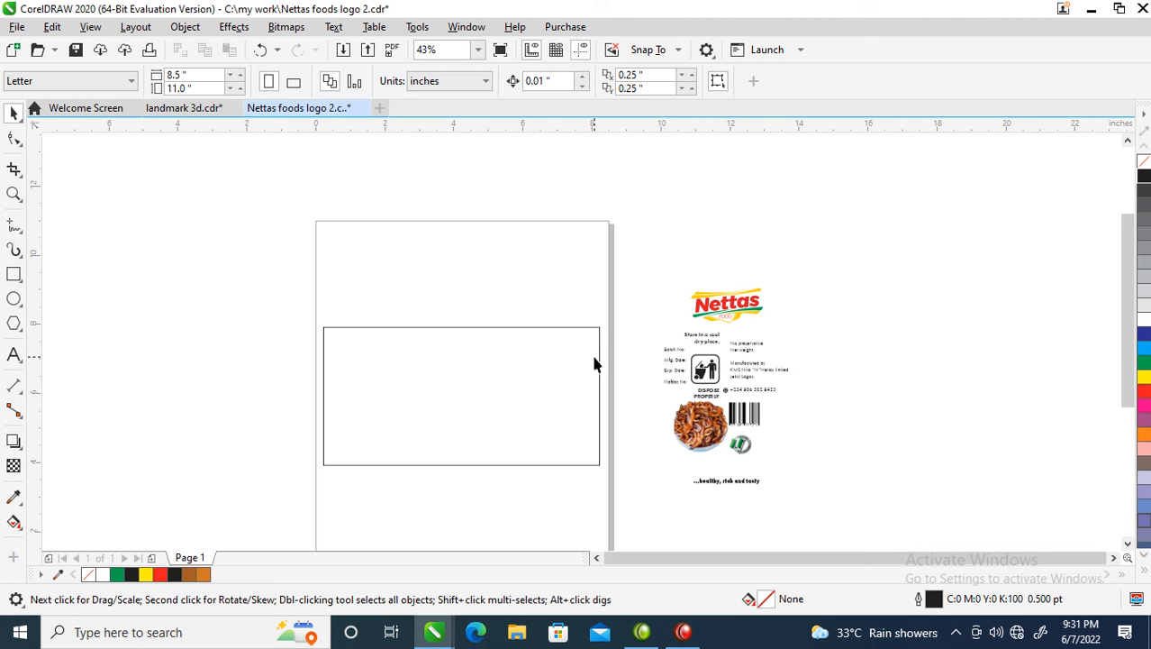
Step: Copy all properties of the Nettas logo onto the rectangle
key("z")
left_click_drag(294, 218, 811, 503)
left_click(636, 397)
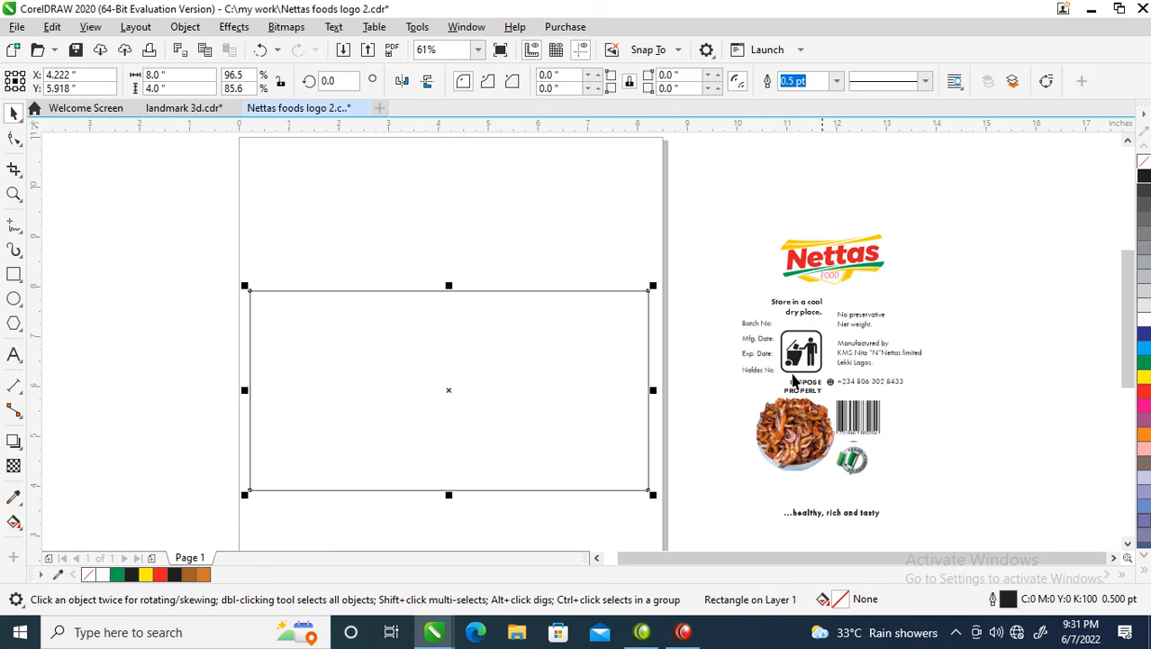
left_click_drag(791, 244, 523, 331)
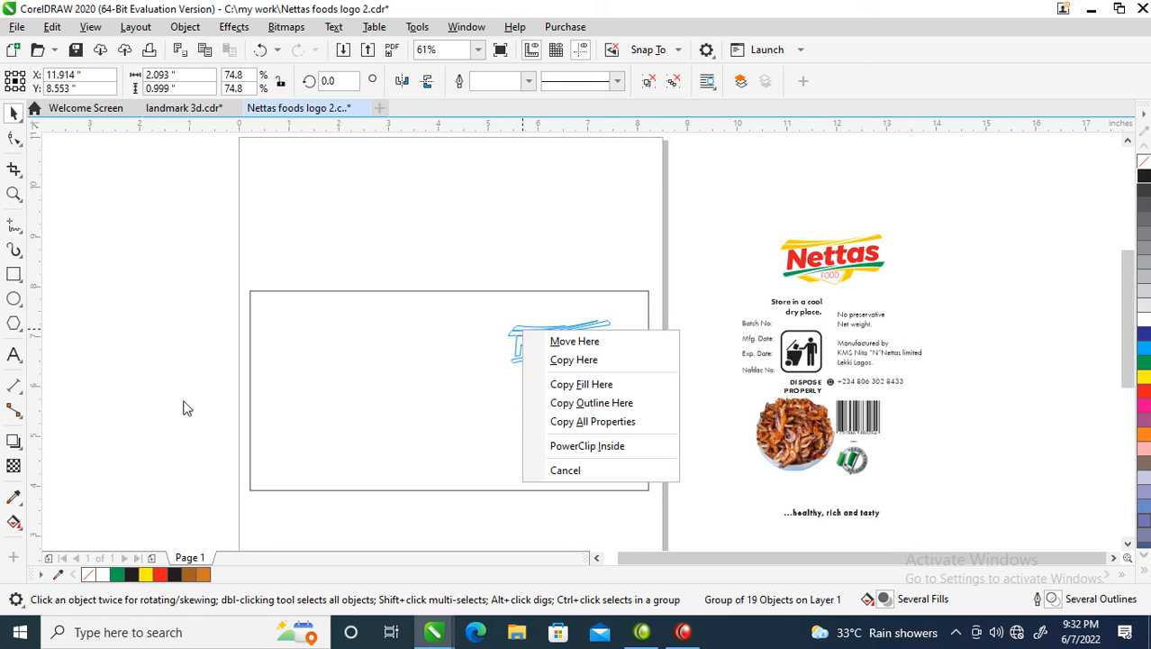
left_click(812, 228)
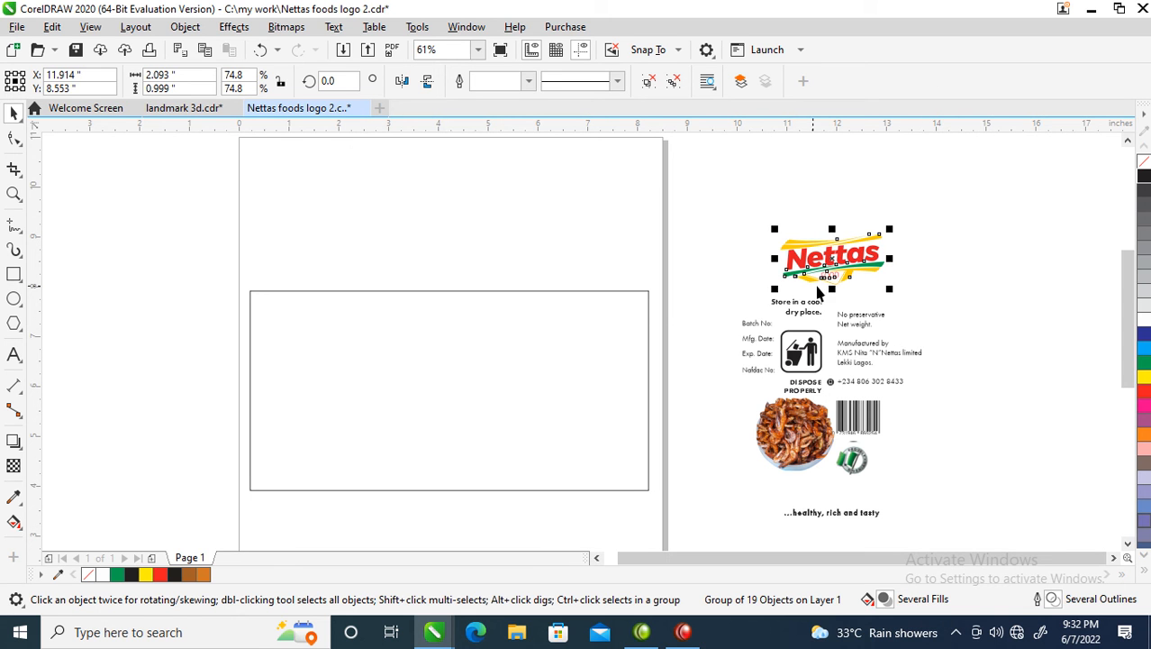
left_click_drag(792, 238, 448, 335)
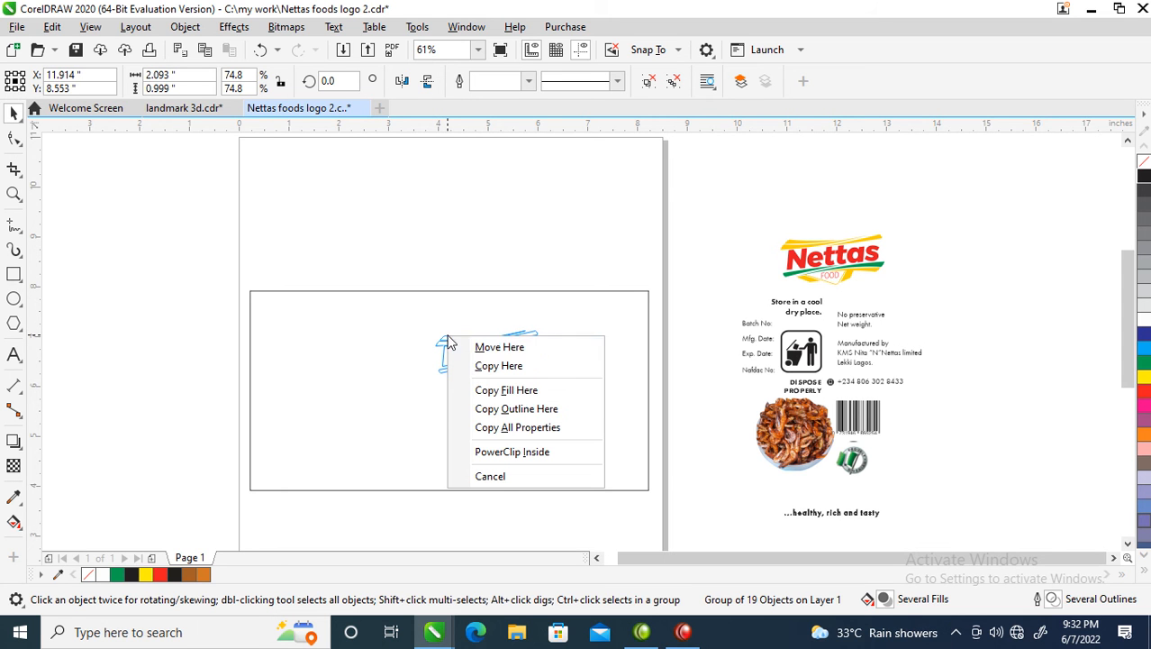
left_click(532, 428)
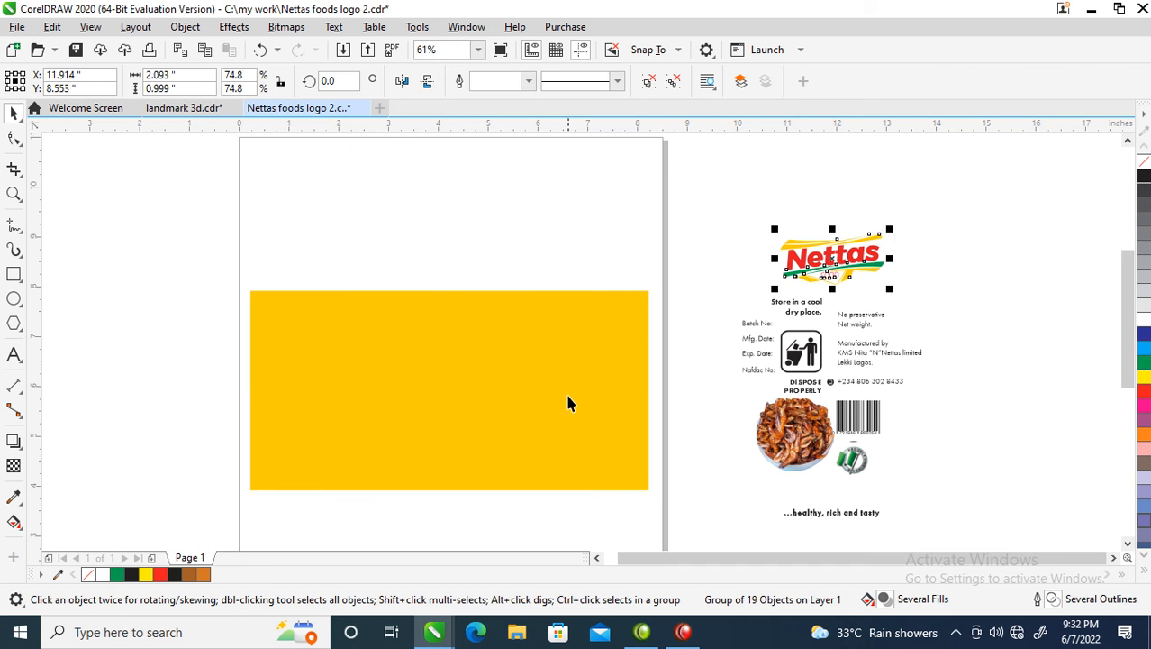
Step: Apply a vertical linear fountain fill to the rectangle, running downward from the copied amber to yellow
left_click(501, 337)
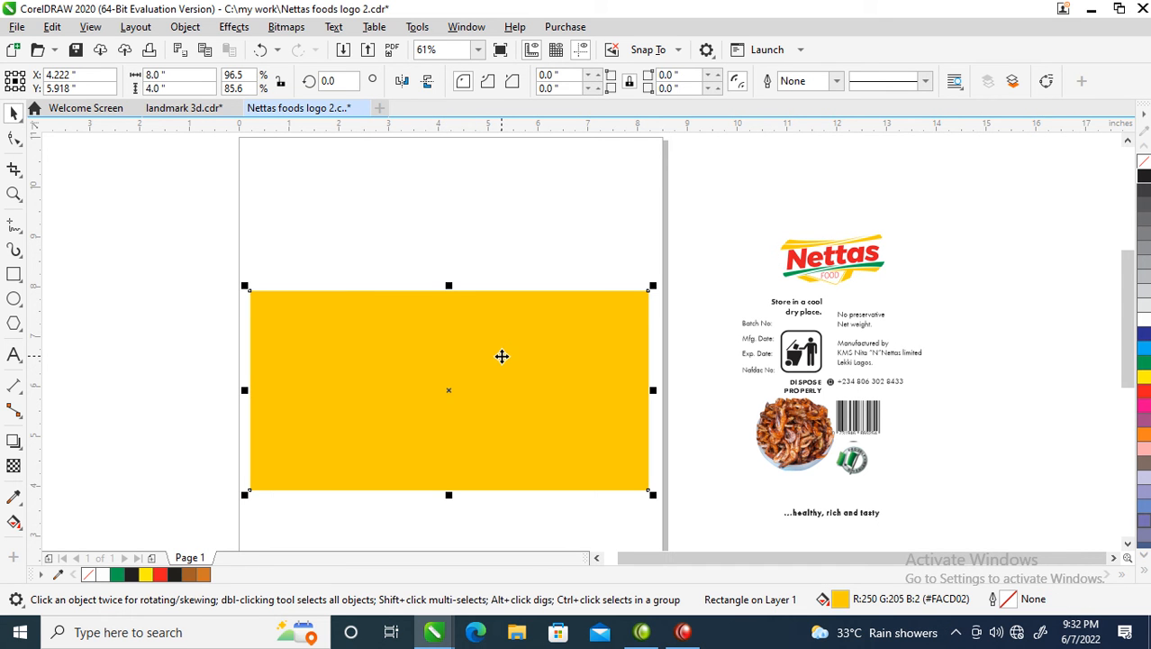
key("g")
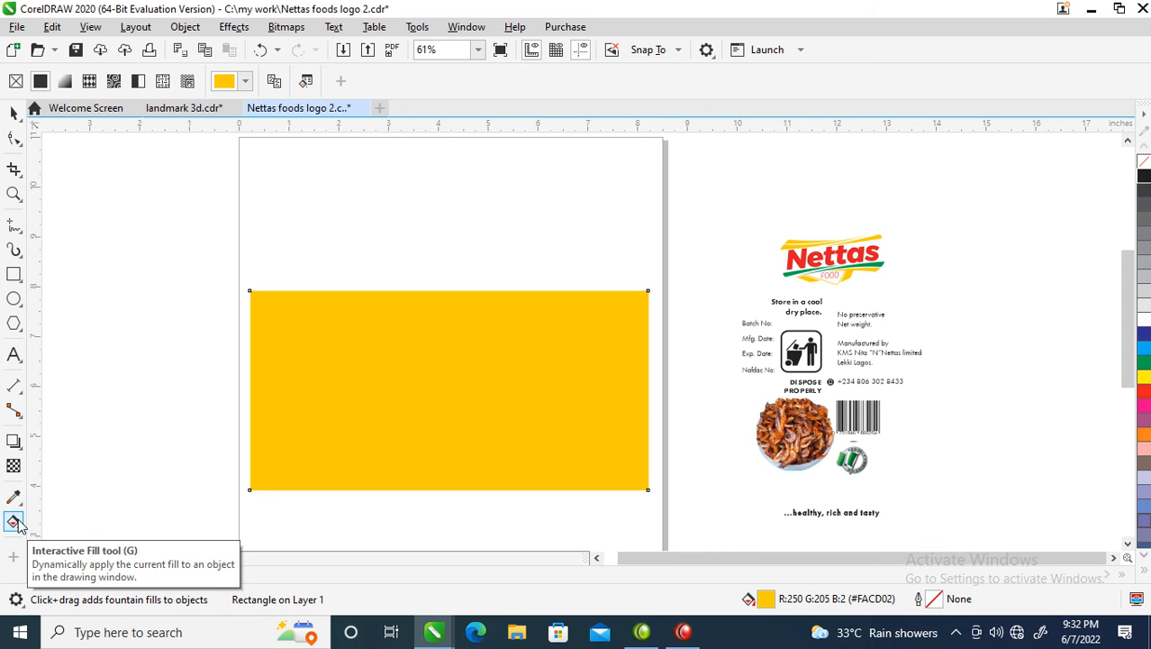
left_click_drag(460, 295, 453, 463)
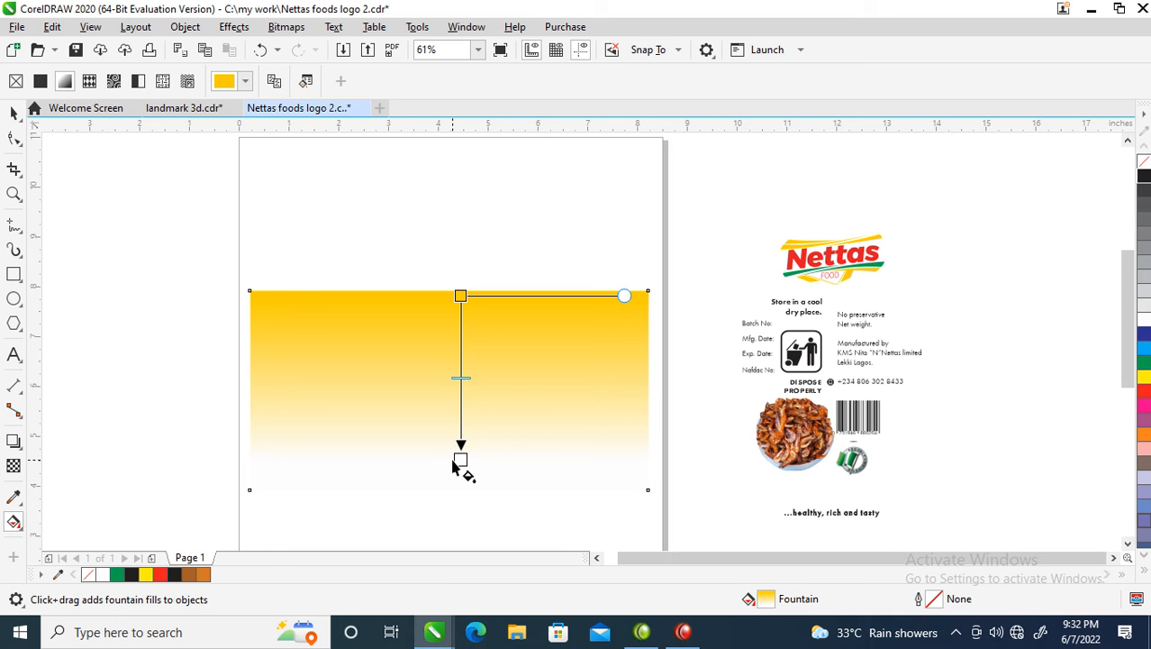
left_click_drag(452, 461, 452, 470)
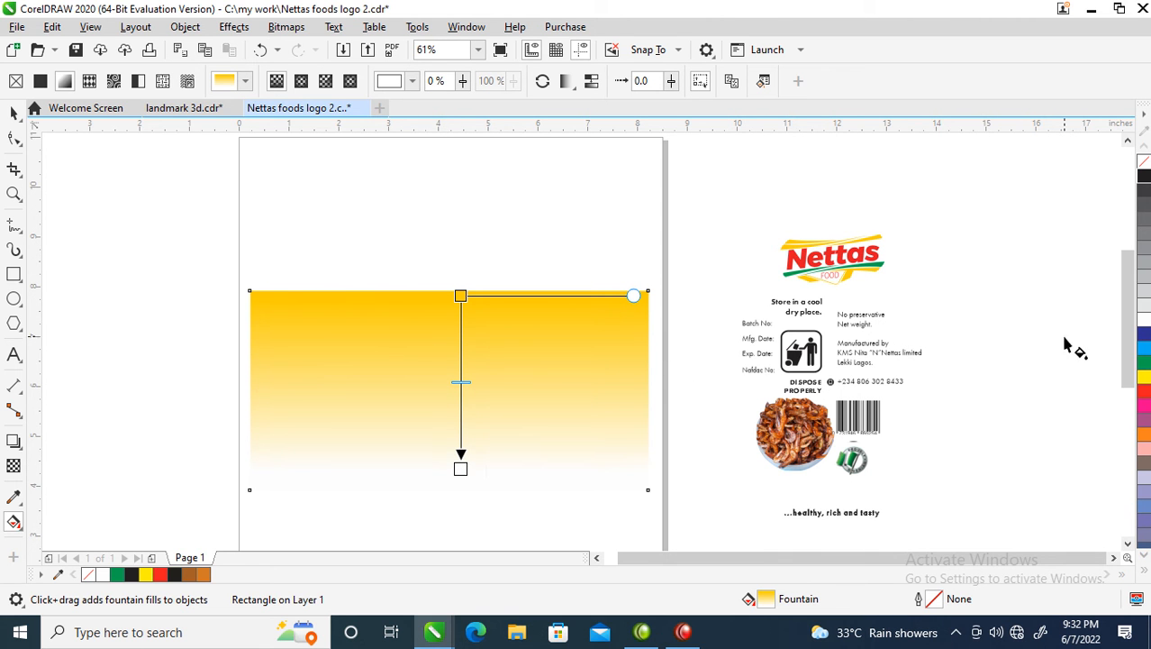
left_click(1144, 377)
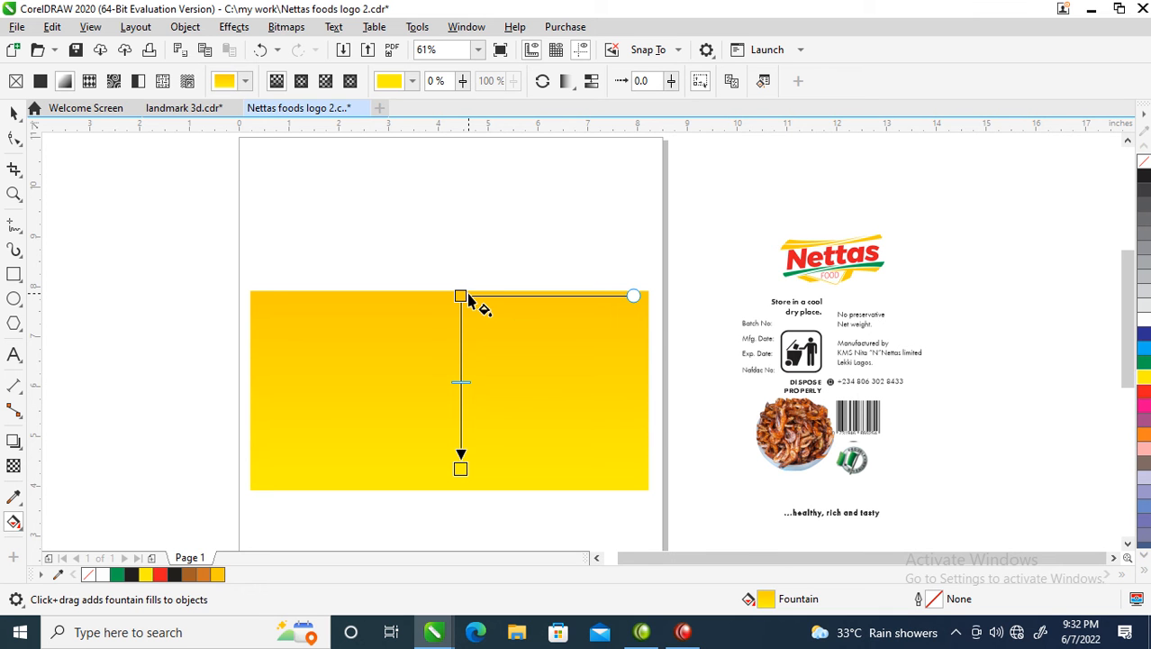
Step: Reverse the rectangle's fountain fill so yellow is at the upper edge and amber at the lower edge
left_click_drag(459, 293, 460, 531)
left_click_drag(460, 469, 460, 319)
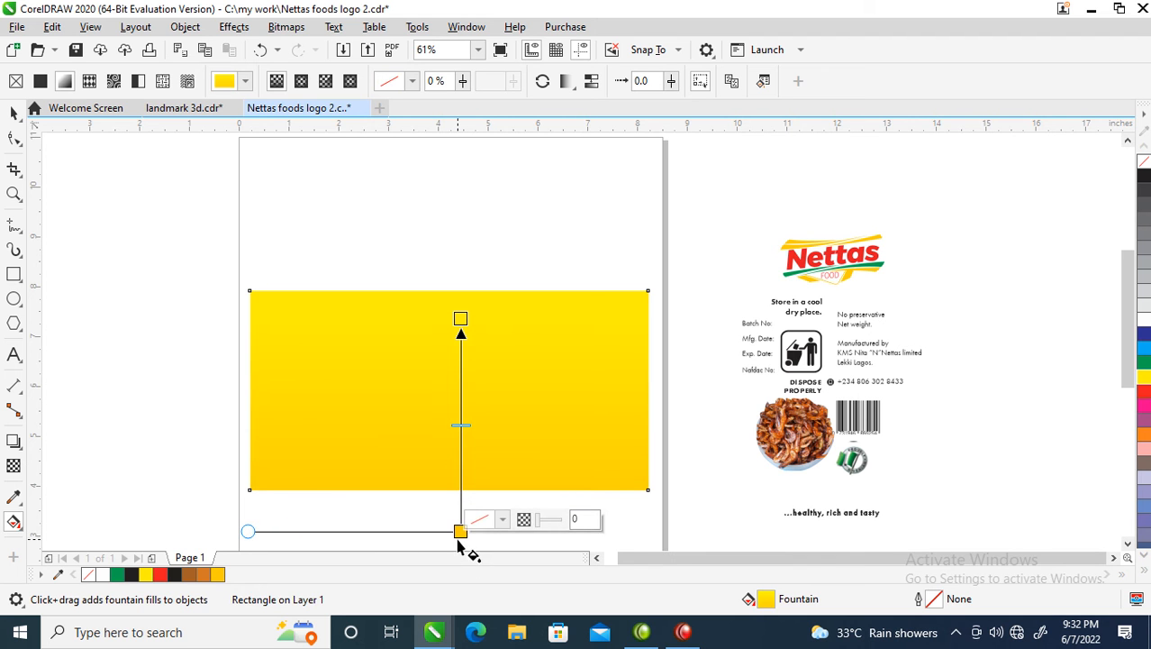
left_click_drag(458, 529, 460, 473)
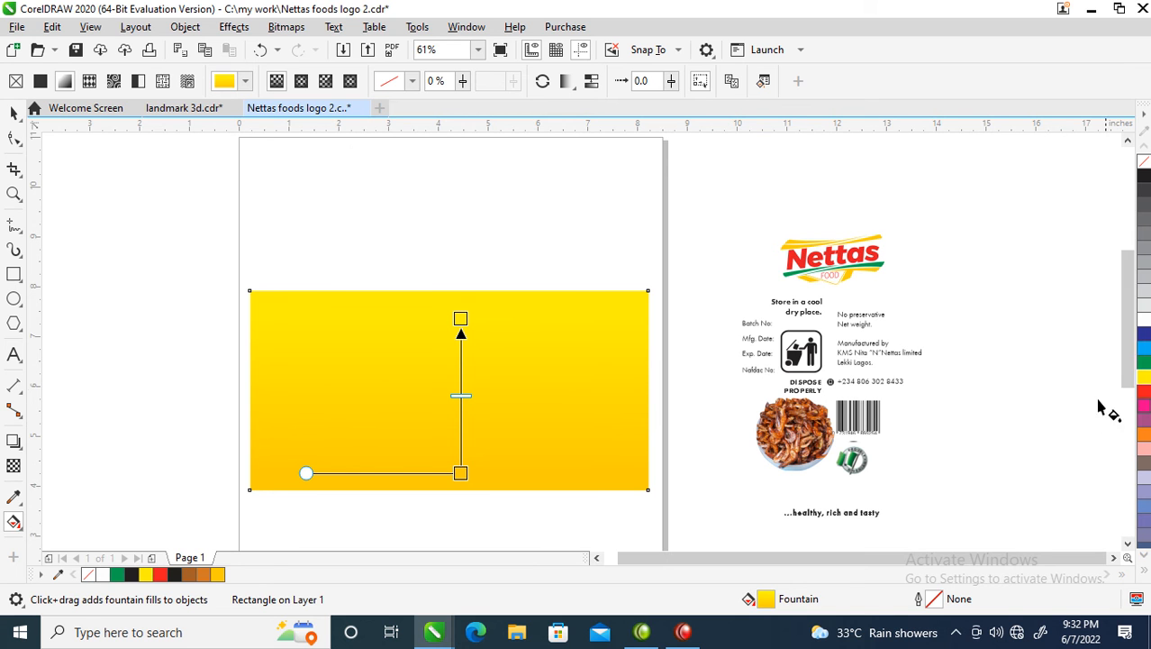
Step: Tint the rectangle's fountain fill toward orange with red and make its upper end yellow
left_click(1145, 397)
left_click(1145, 396)
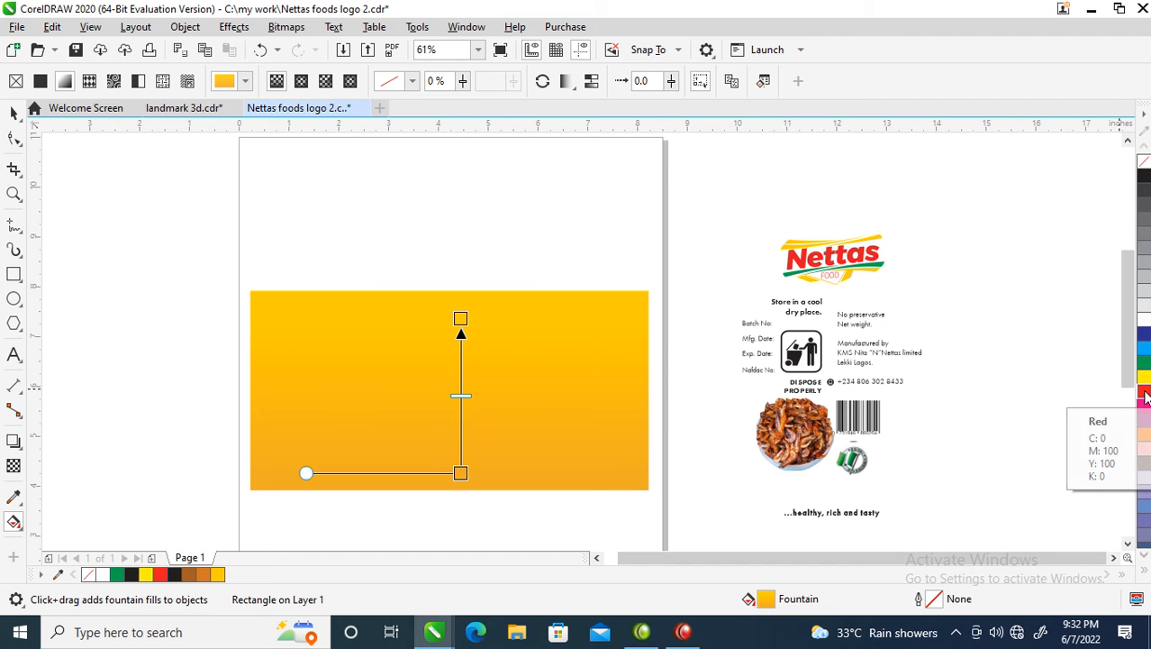
left_click(460, 318)
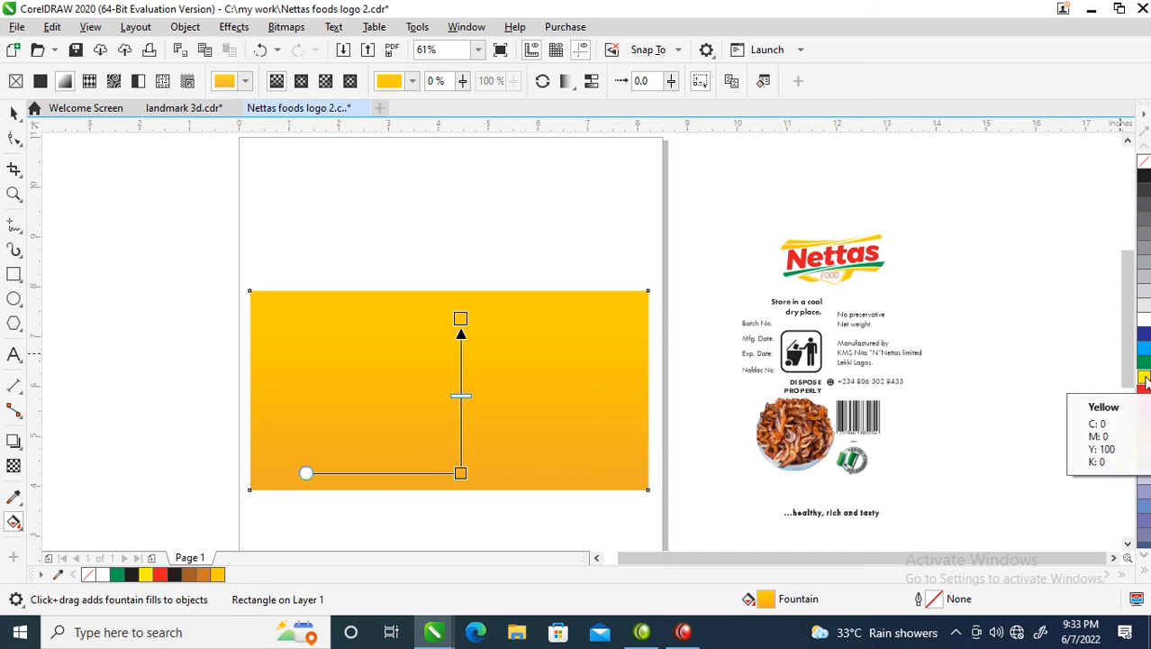
left_click(1144, 378)
key("space")
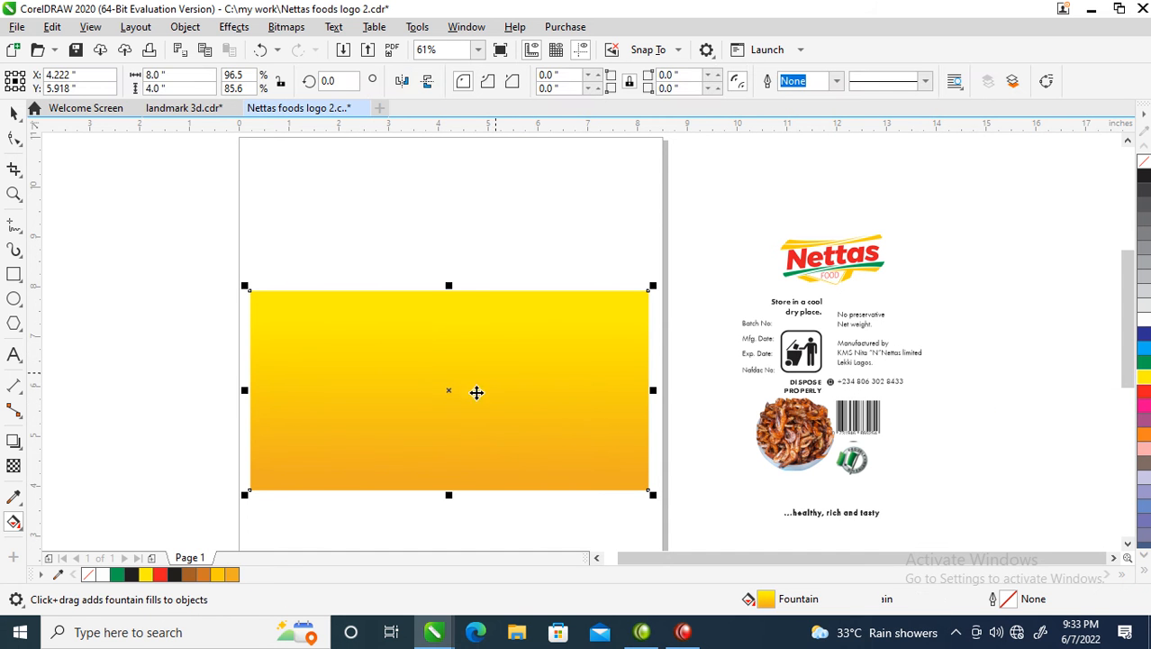
Step: Draw an upright ellipse about 1.12 by 3.64 inches on the rectangle's left half and fill it with green
left_click(14, 298)
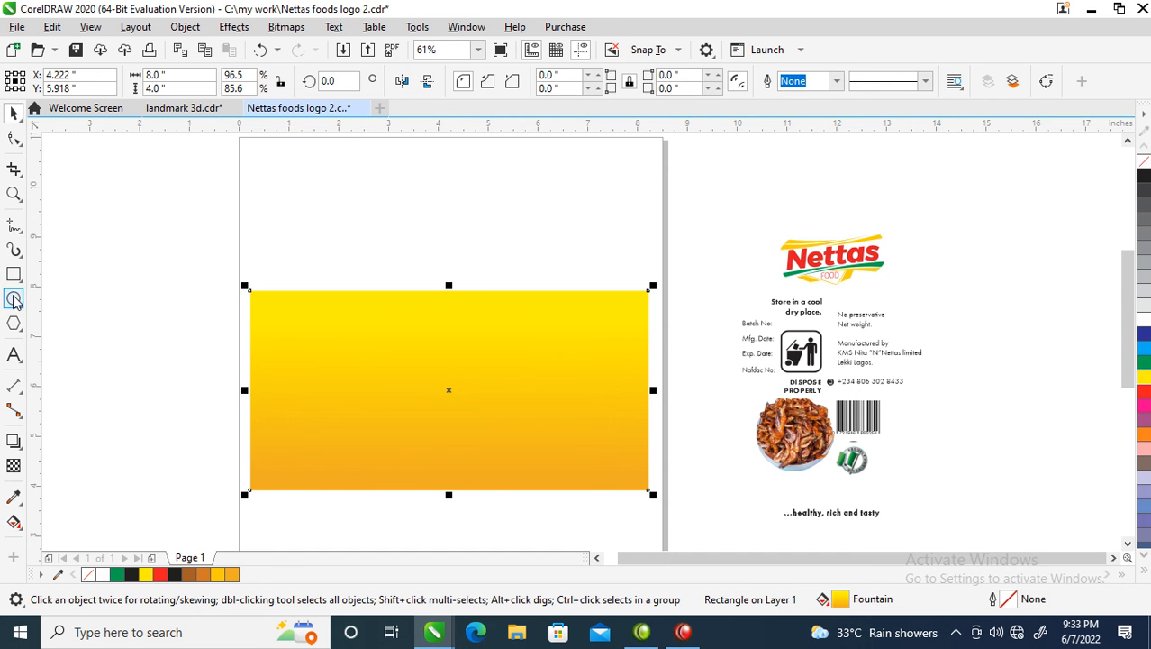
left_click_drag(340, 324, 398, 509)
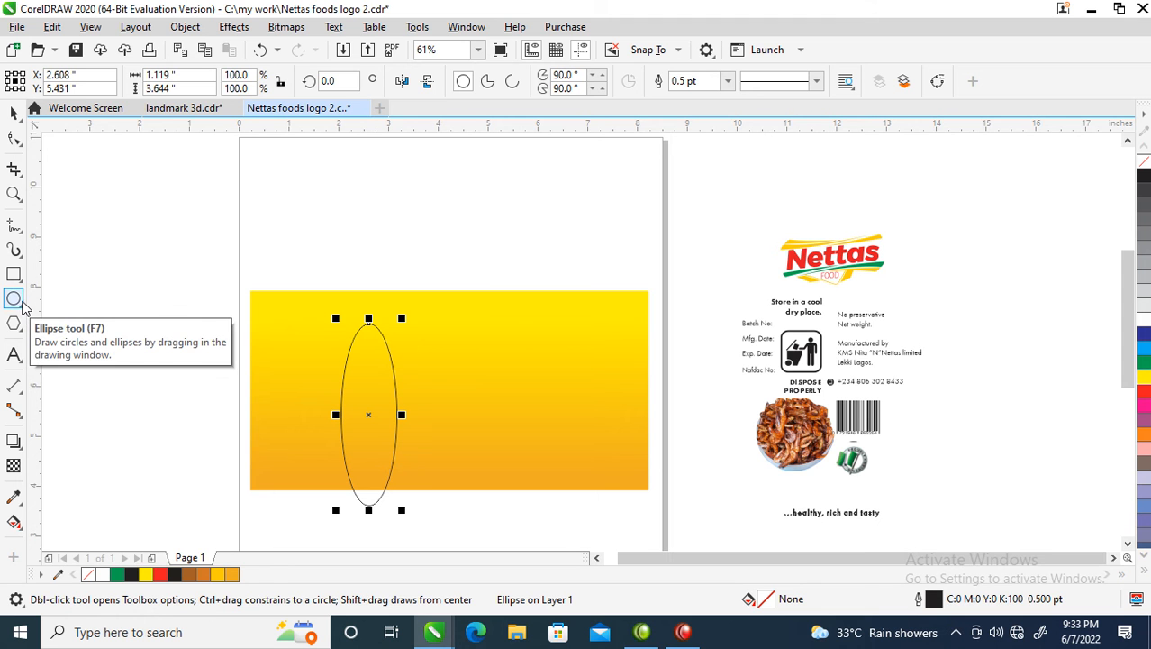
left_click(1144, 363)
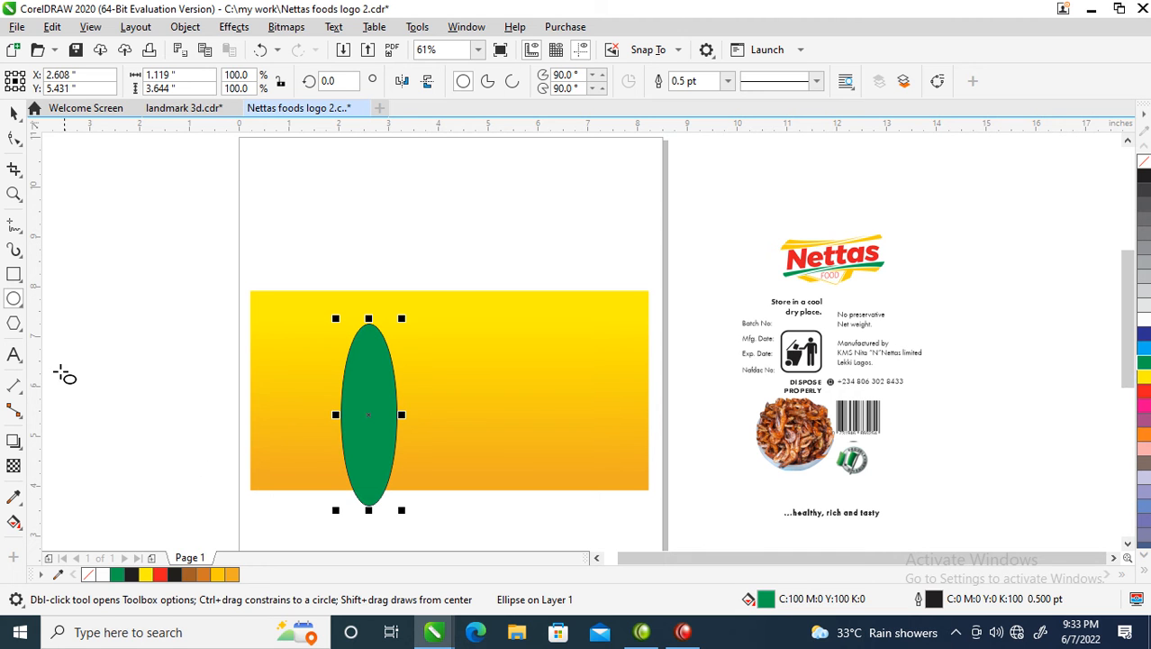
Step: Give the ellipse a horizontal fountain fill from green to dark green C73 M53 Y91 K64
left_click(14, 523)
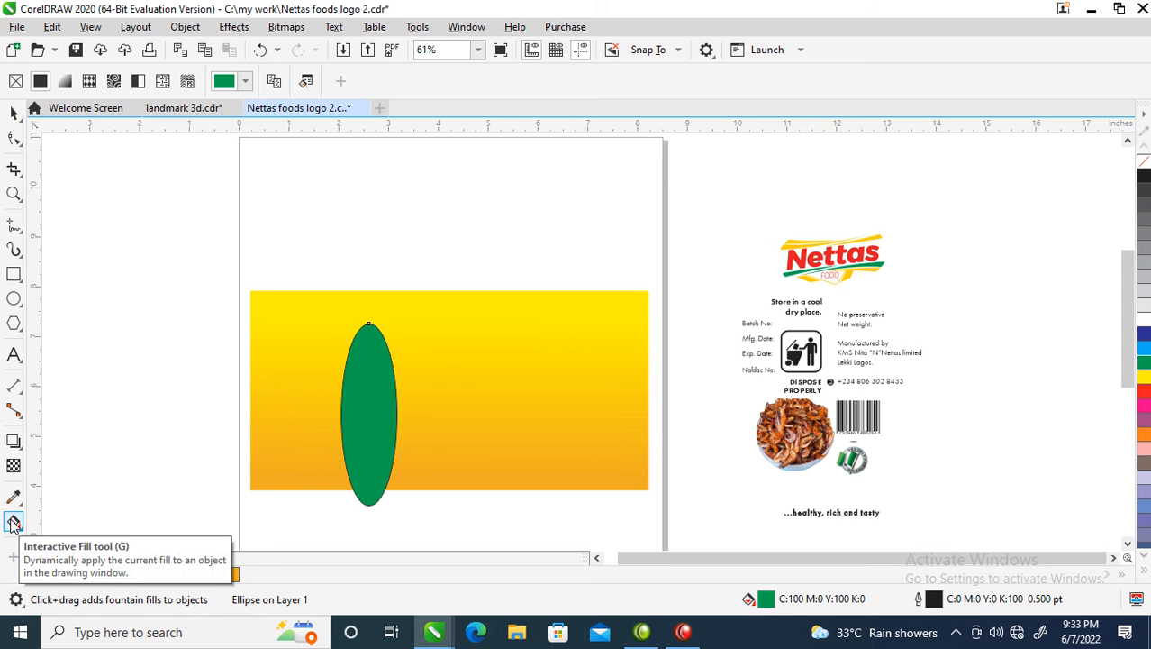
left_click_drag(337, 417, 392, 416)
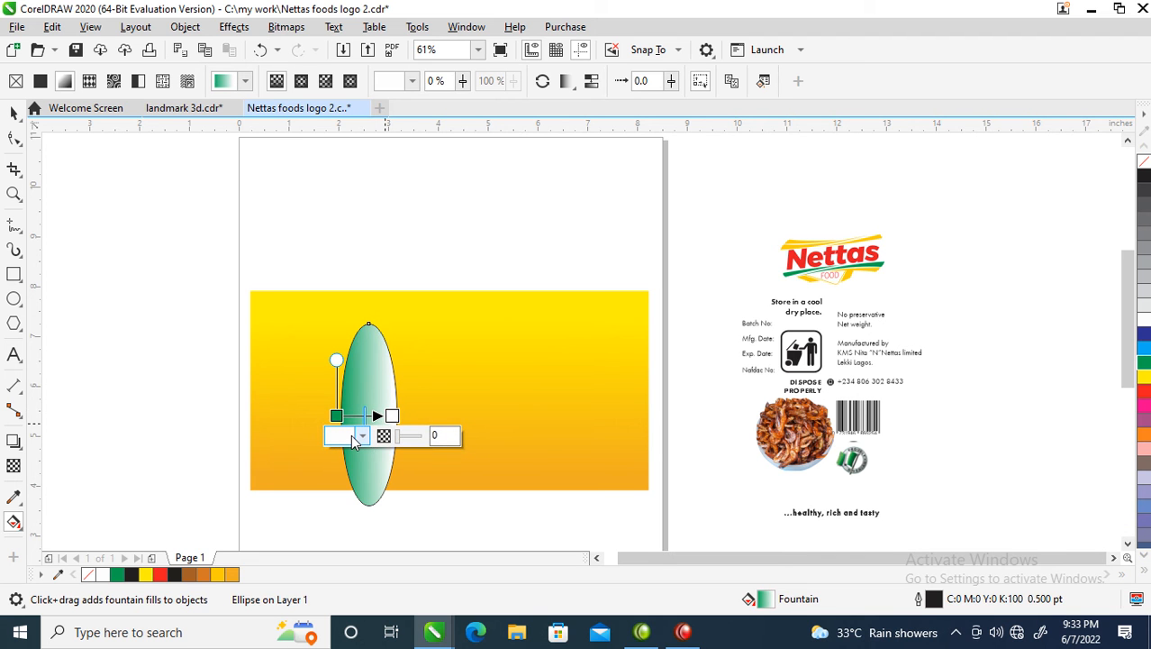
left_click(349, 439)
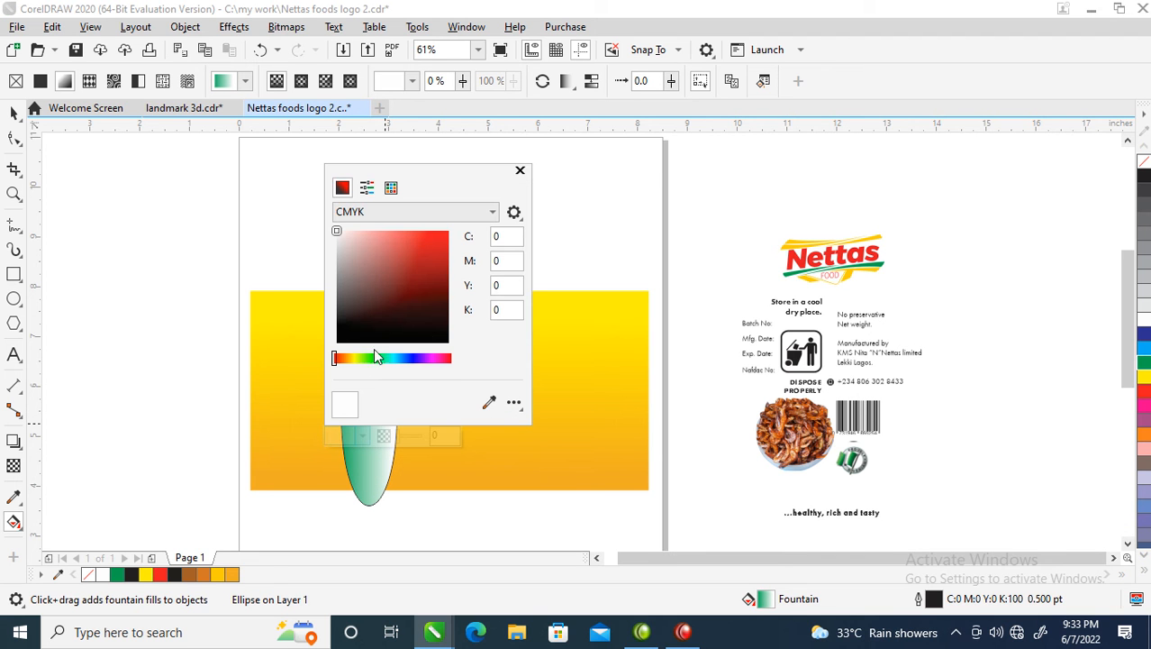
left_click(362, 361)
left_click(445, 313)
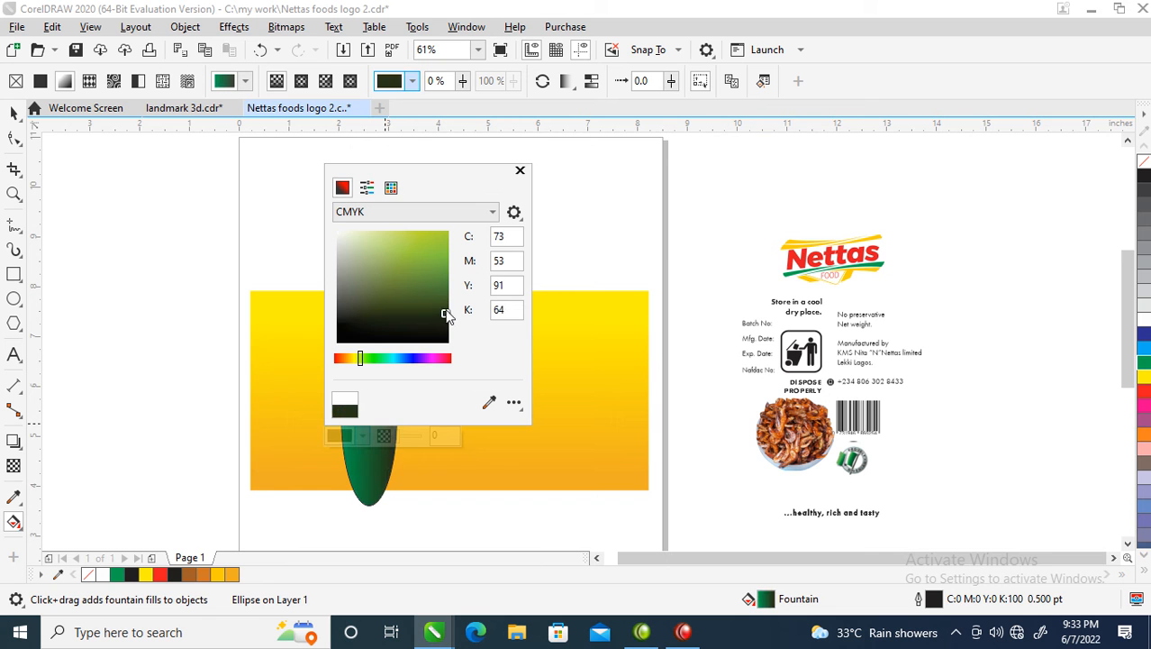
left_click(519, 172)
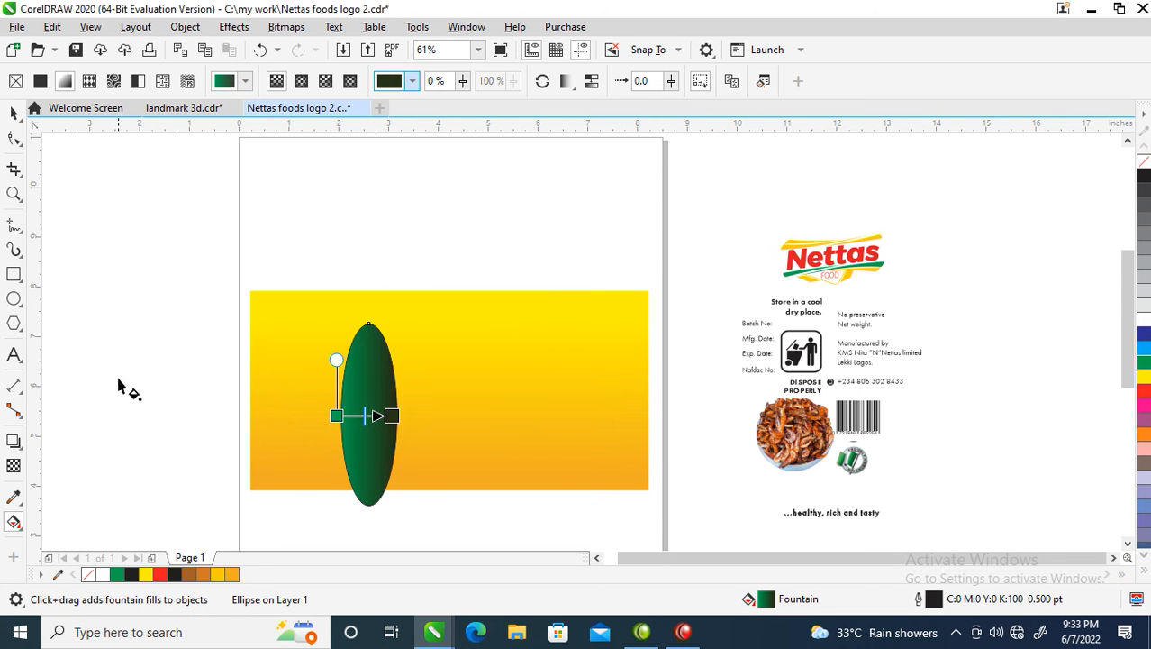
Step: Make a copy of the green ellipse rotated clockwise about its centre by about 16 degrees
left_click(14, 112)
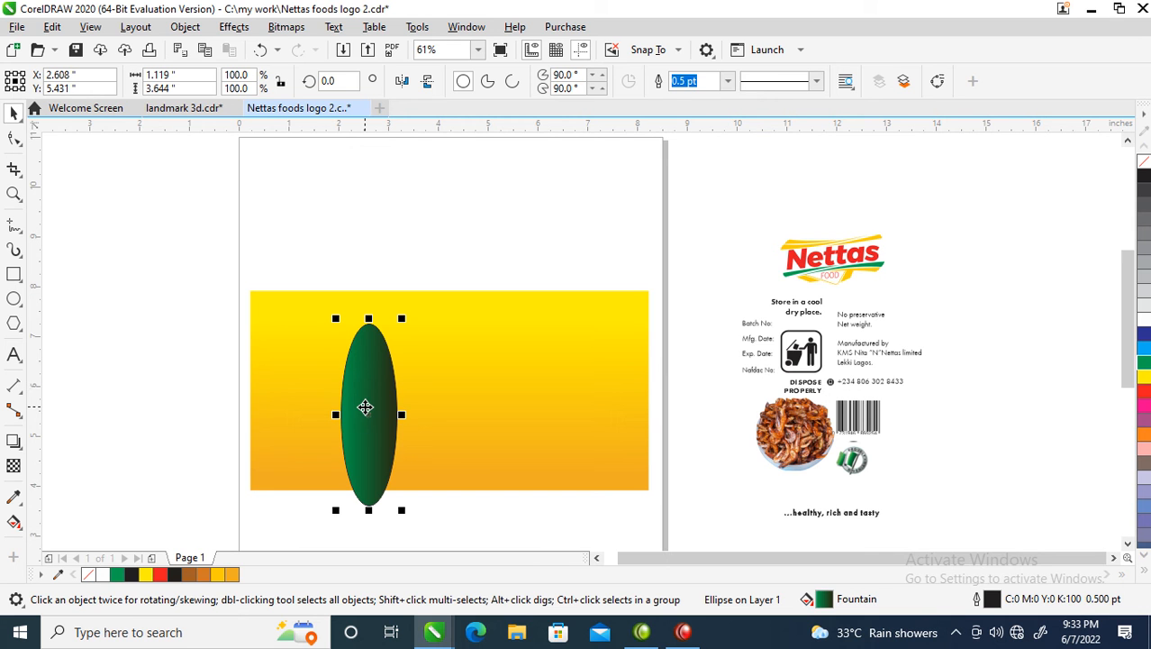
left_click(365, 408)
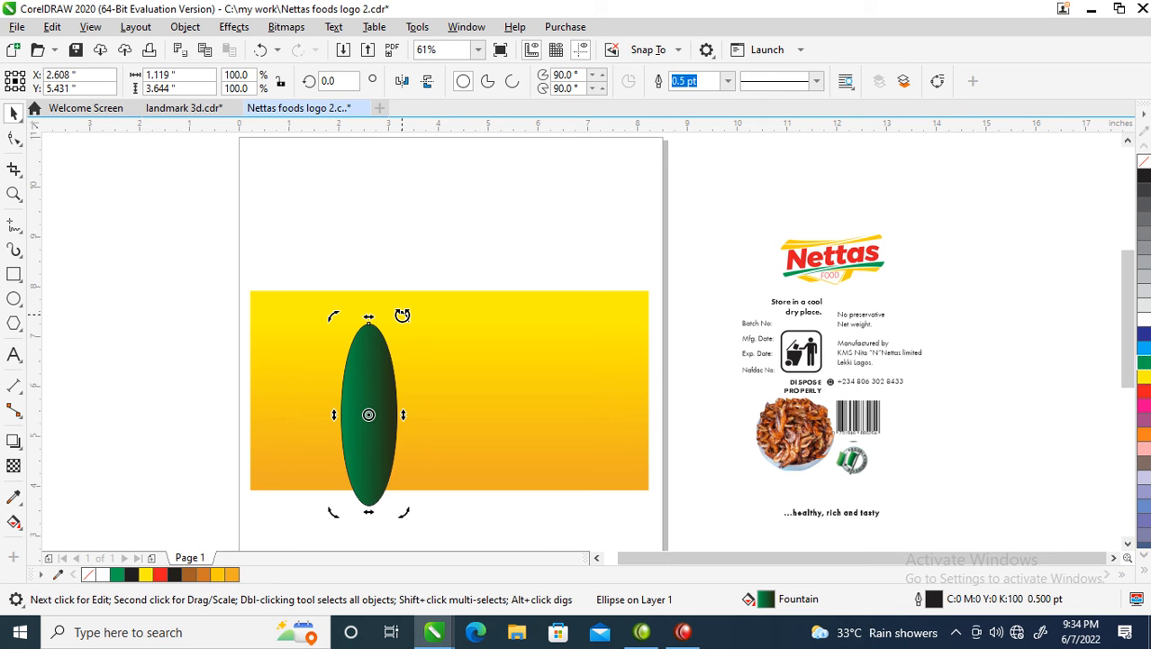
left_click_drag(401, 314, 425, 340)
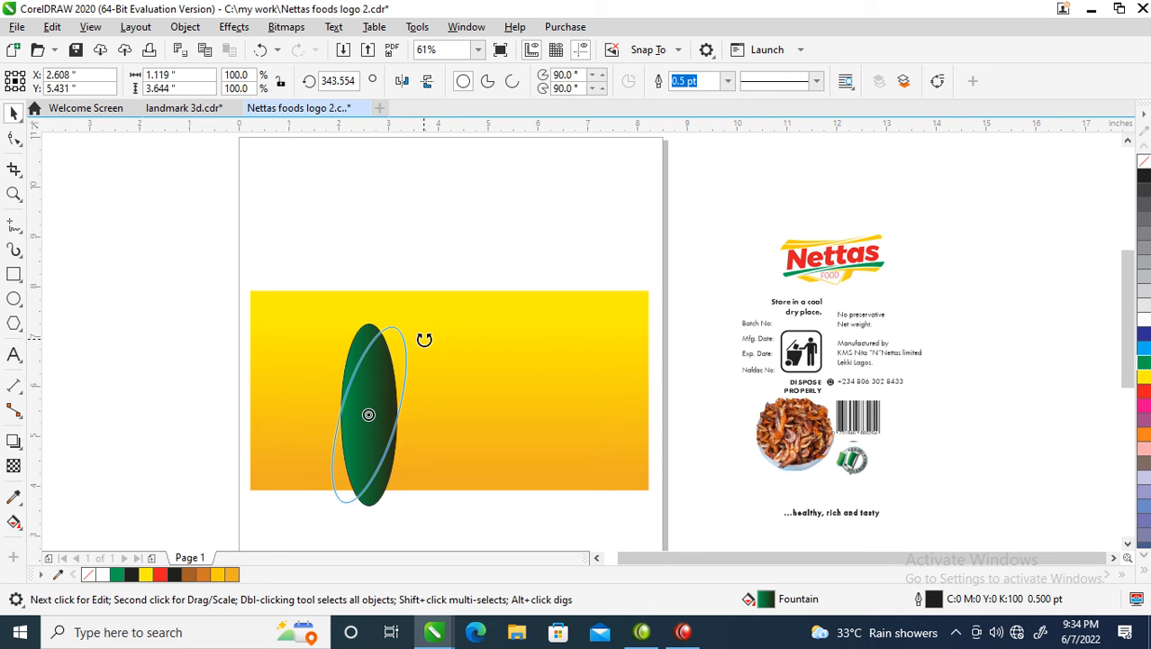
left_click_drag(425, 340, 431, 341)
right_click(431, 341)
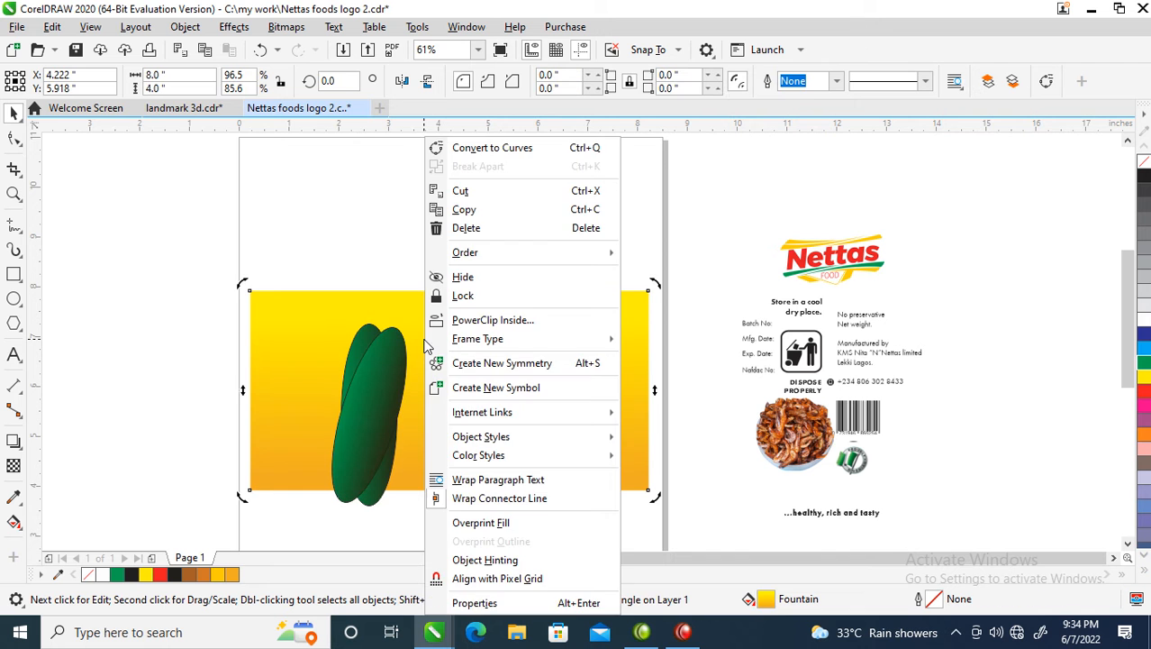
left_click(356, 236)
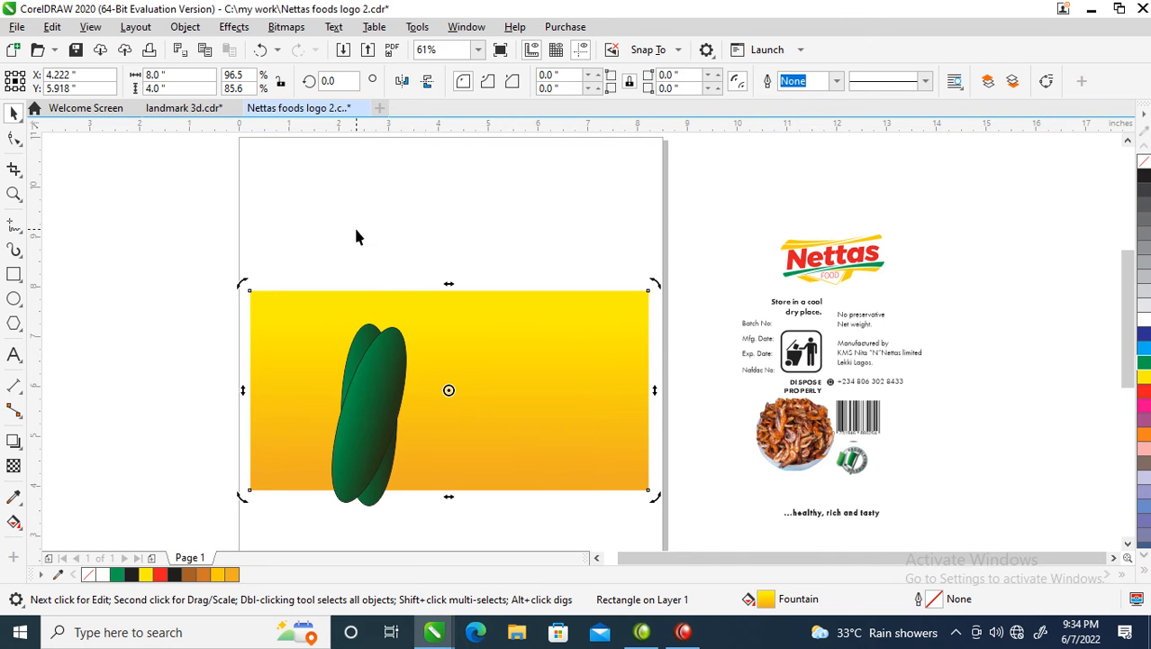
Step: Rotate the tilted ellipse copy further clockwise to an angle of about 337.5 degrees
left_click(399, 357)
left_click(399, 358)
left_click_drag(402, 311, 428, 351)
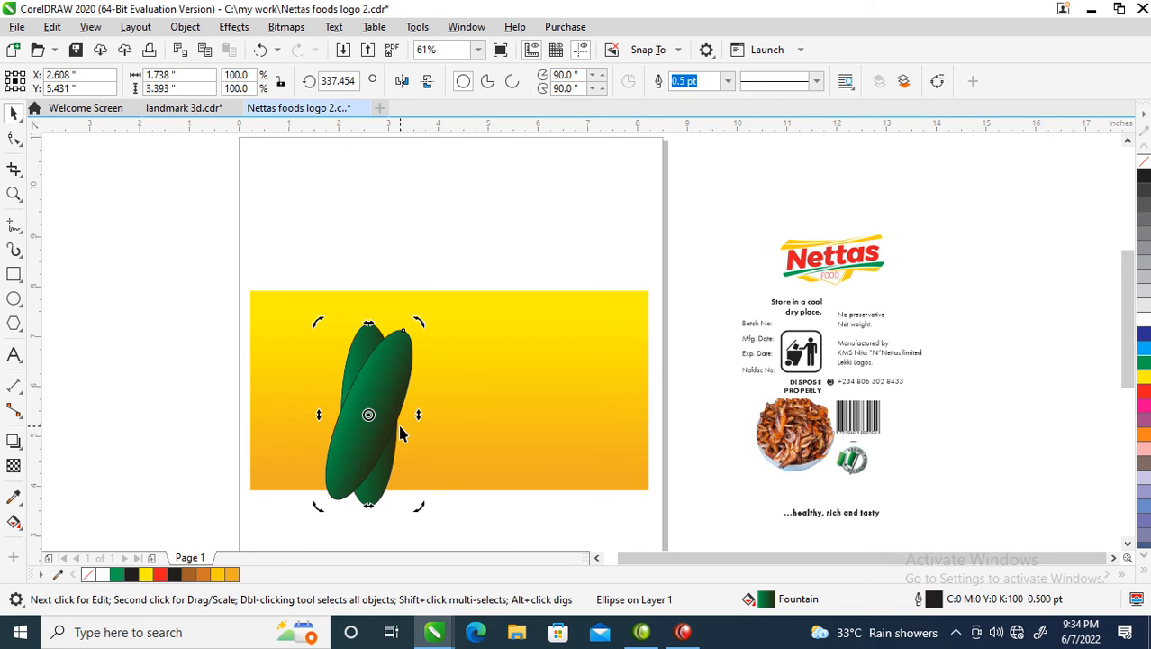
Step: Repeat the rotated ellipse duplication around the common centre until eight ellipses form a full rosette
key("ctrl+r")
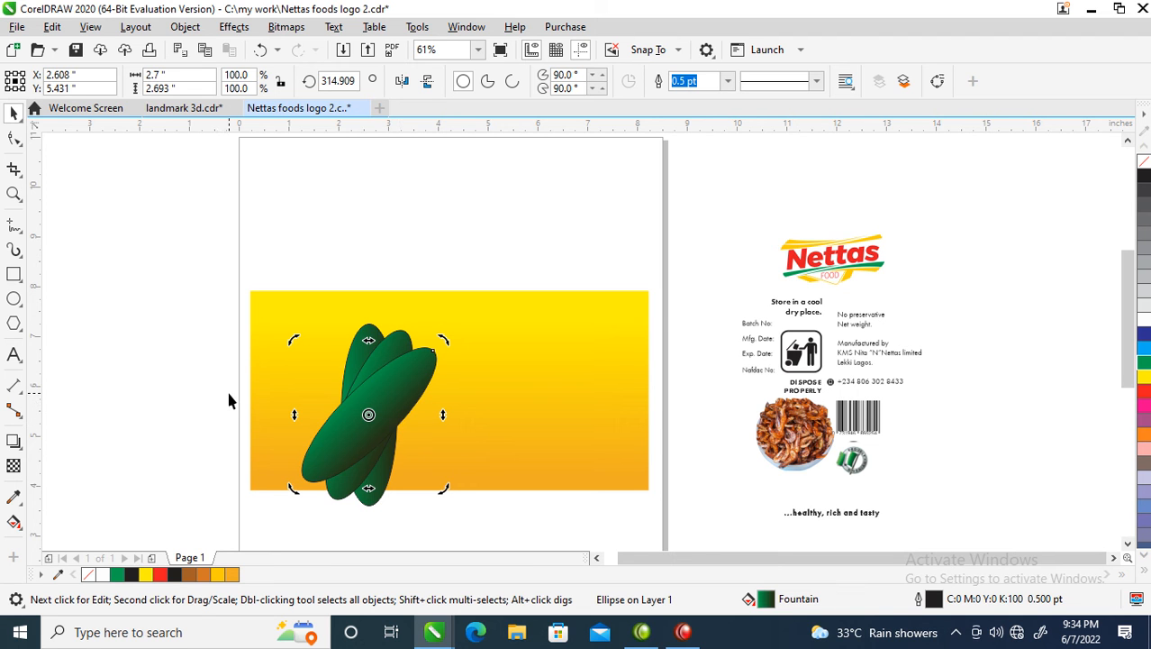
key("ctrl+r")
key("ctrl+r")
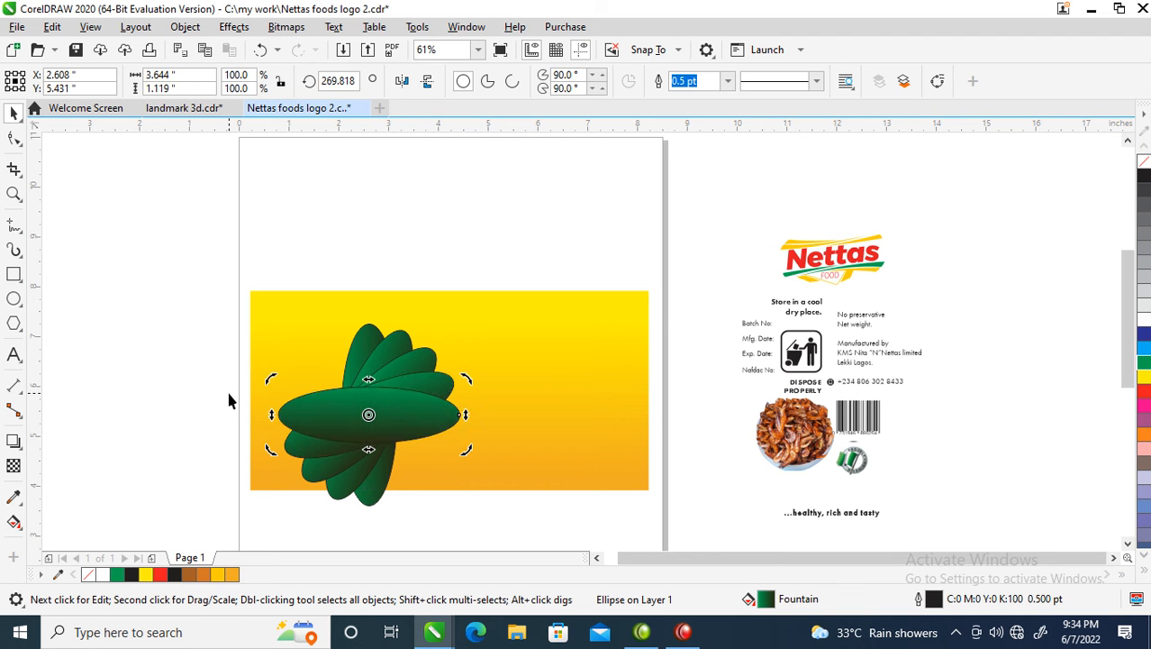
key("ctrl+r")
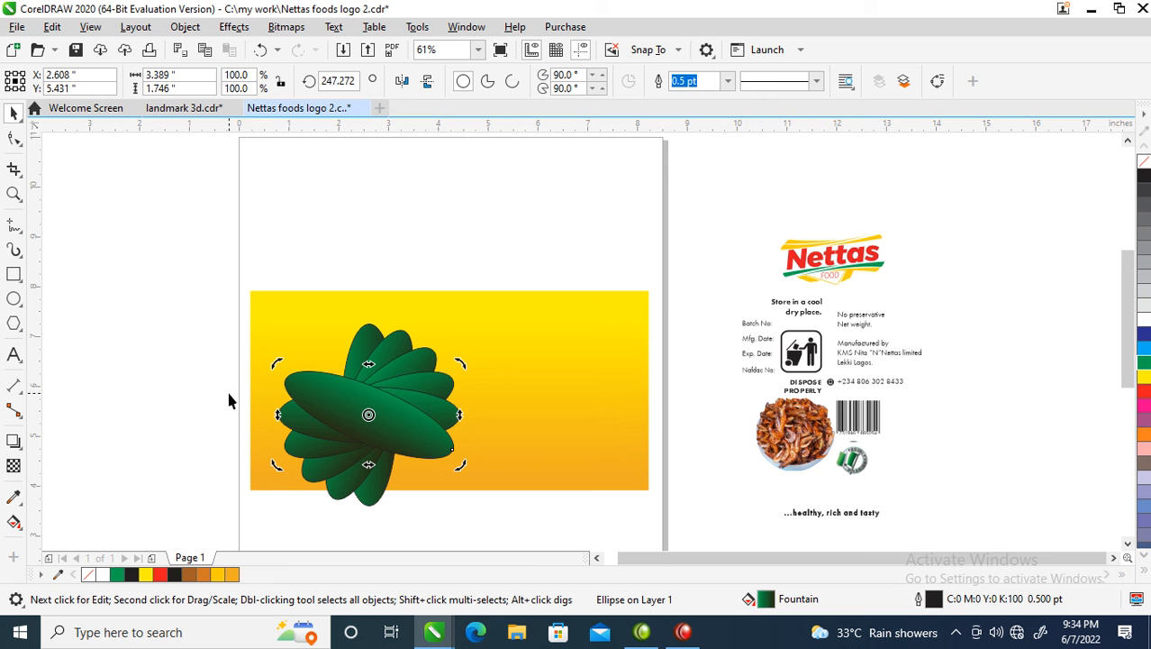
key("ctrl+r")
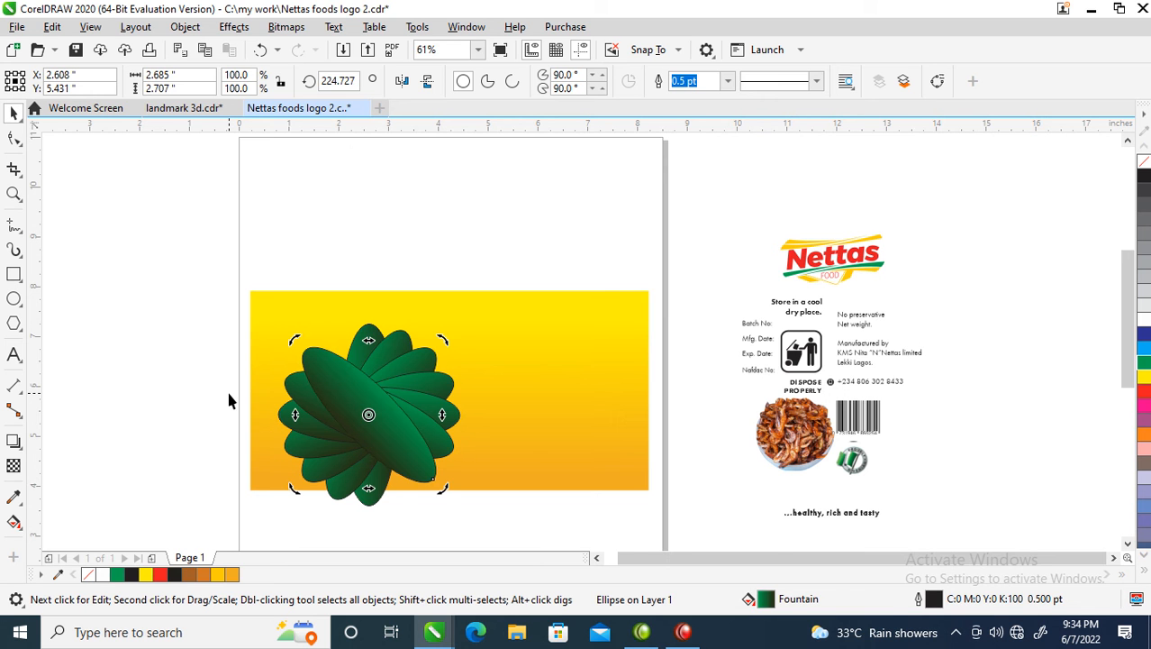
key("ctrl+r")
Step: Group the eight green ellipses and remove their outline
left_click_drag(126, 221, 470, 521)
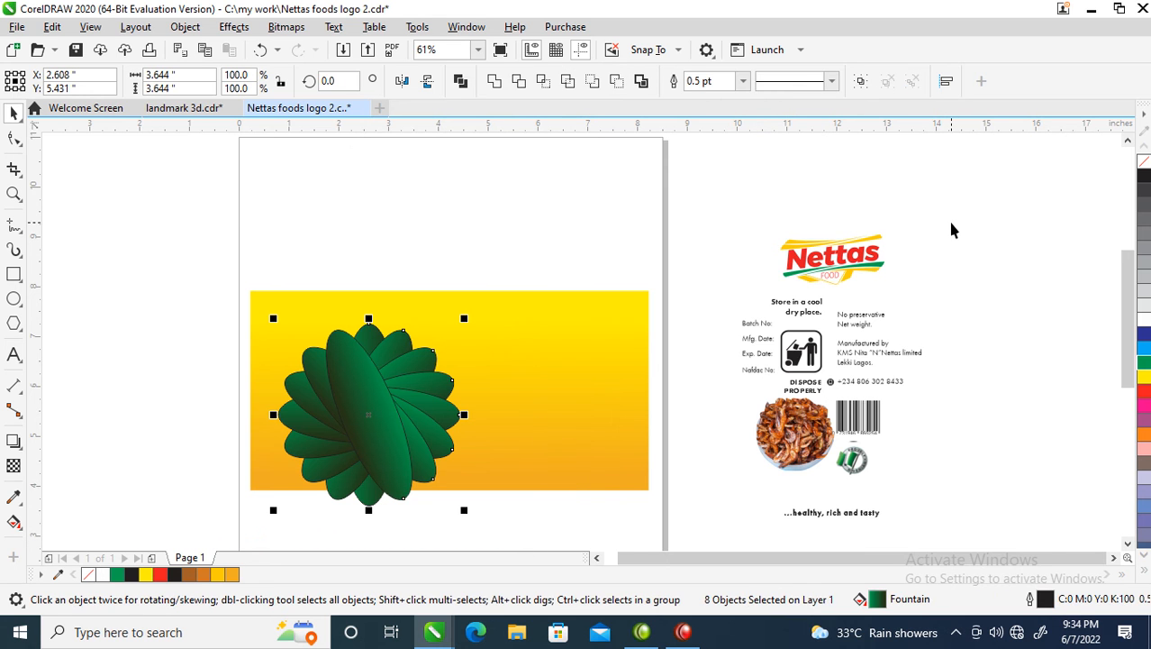
key("ctrl+g")
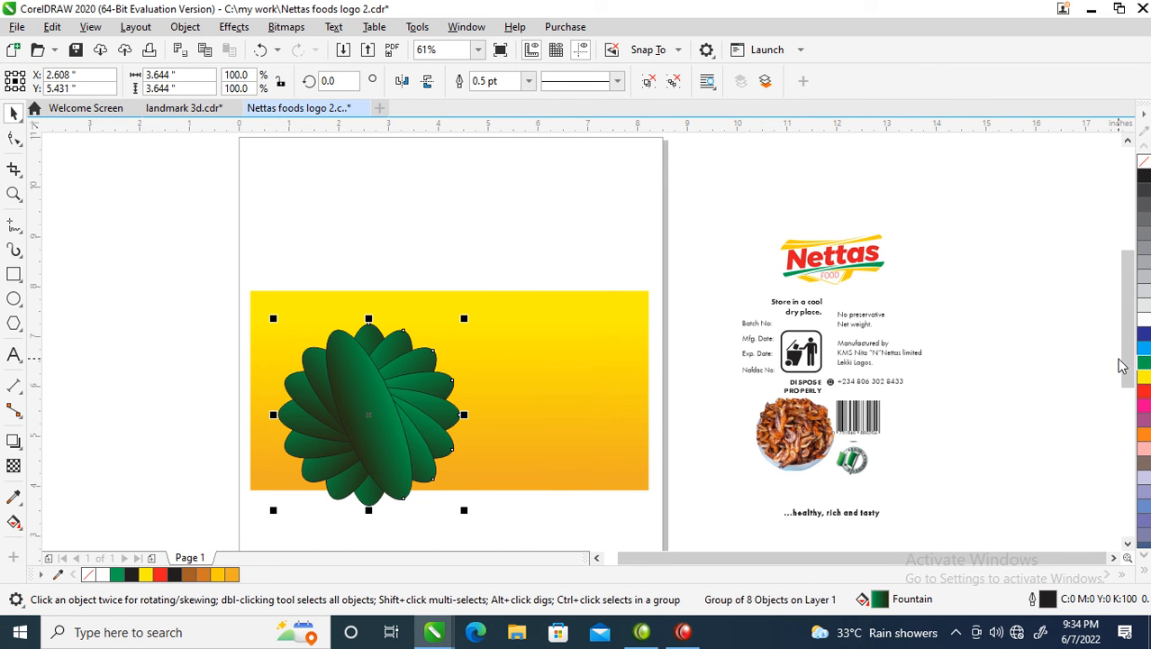
right_click(1145, 163)
Step: PowerClip the green rosette inside the yellow rectangle and move it down so its upper half sits centred on the rectangle's bottom edge
left_click_drag(386, 401, 502, 330)
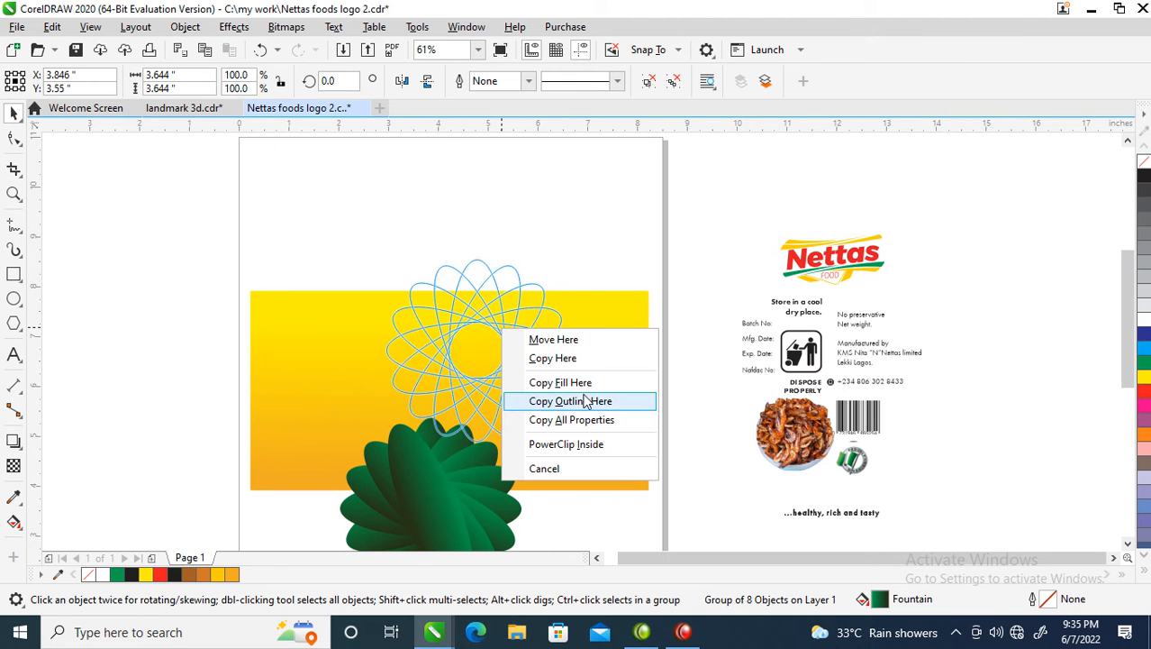
left_click(561, 451)
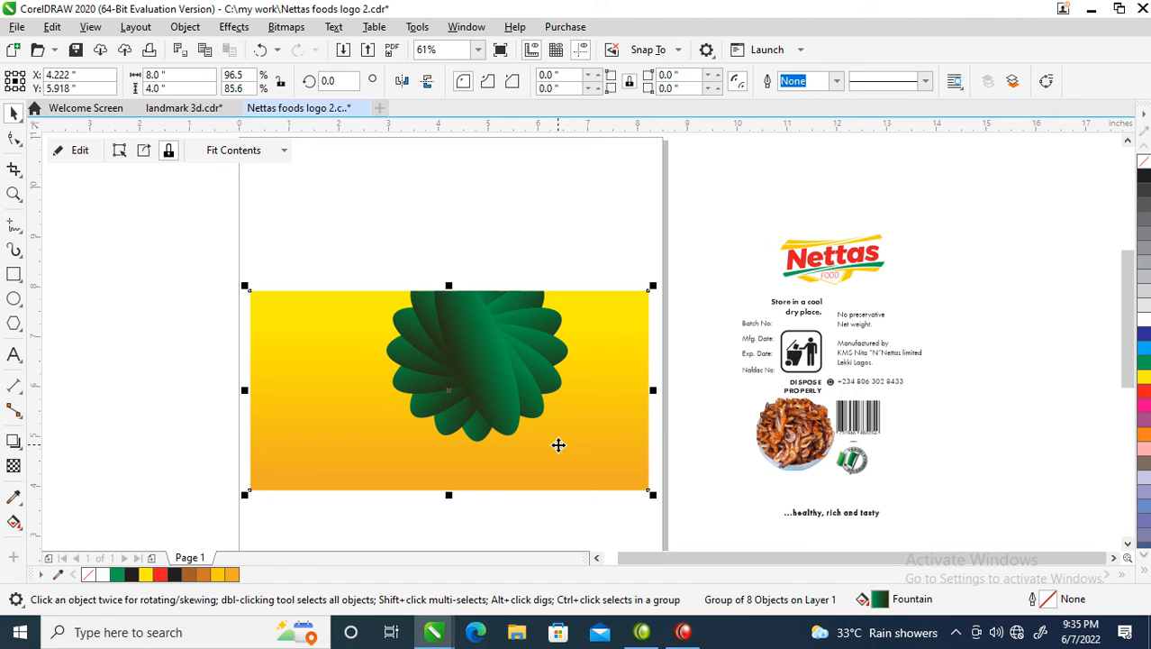
left_click(486, 340, "ctrl")
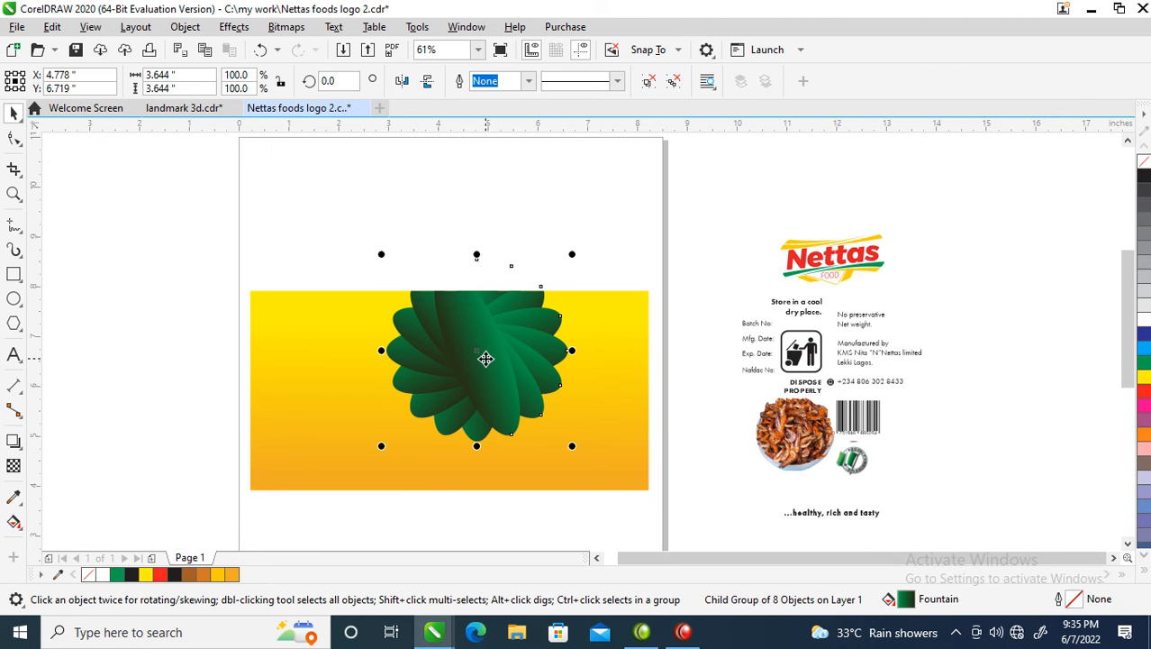
left_click_drag(480, 335, 465, 510)
left_click_drag(479, 463, 468, 463)
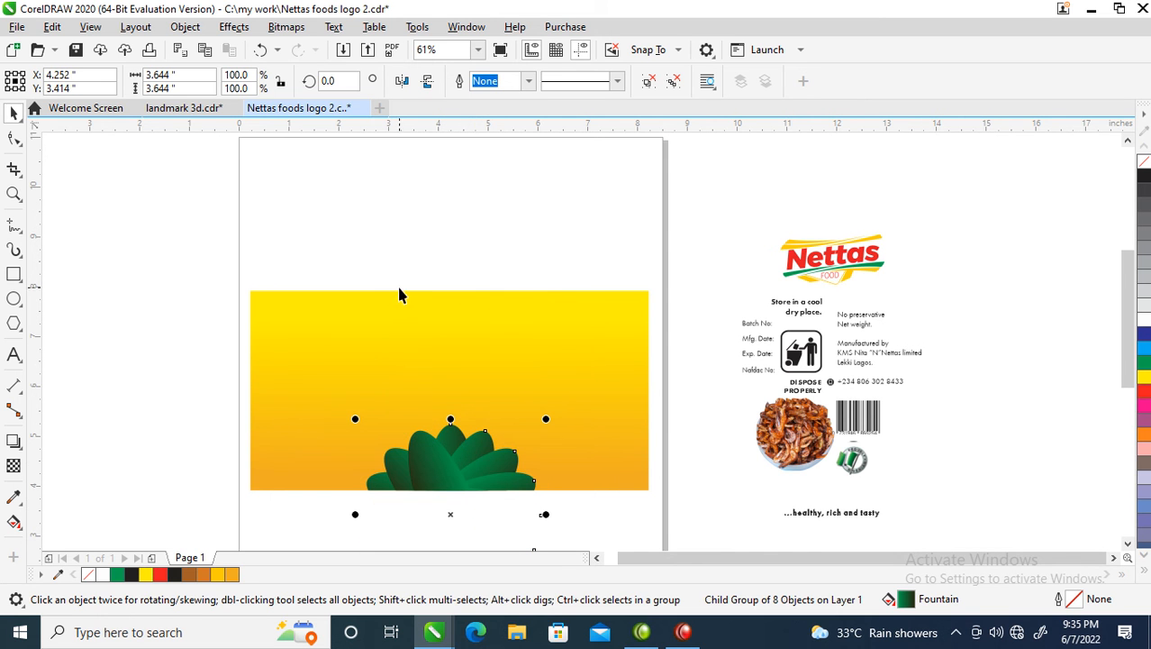
left_click(259, 223)
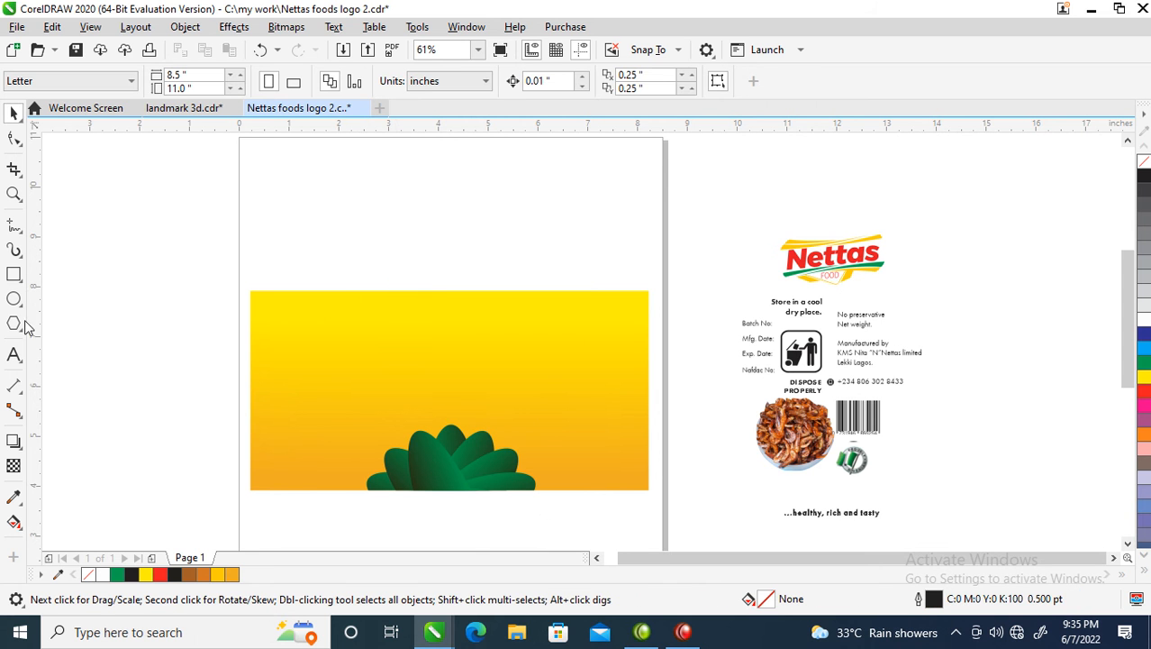
Step: Draw an upright rectangle about 2.71 by 4.02 inches above the rosette and round its corners to about 1.29 inches
left_click(15, 274)
left_click_drag(383, 225, 513, 411)
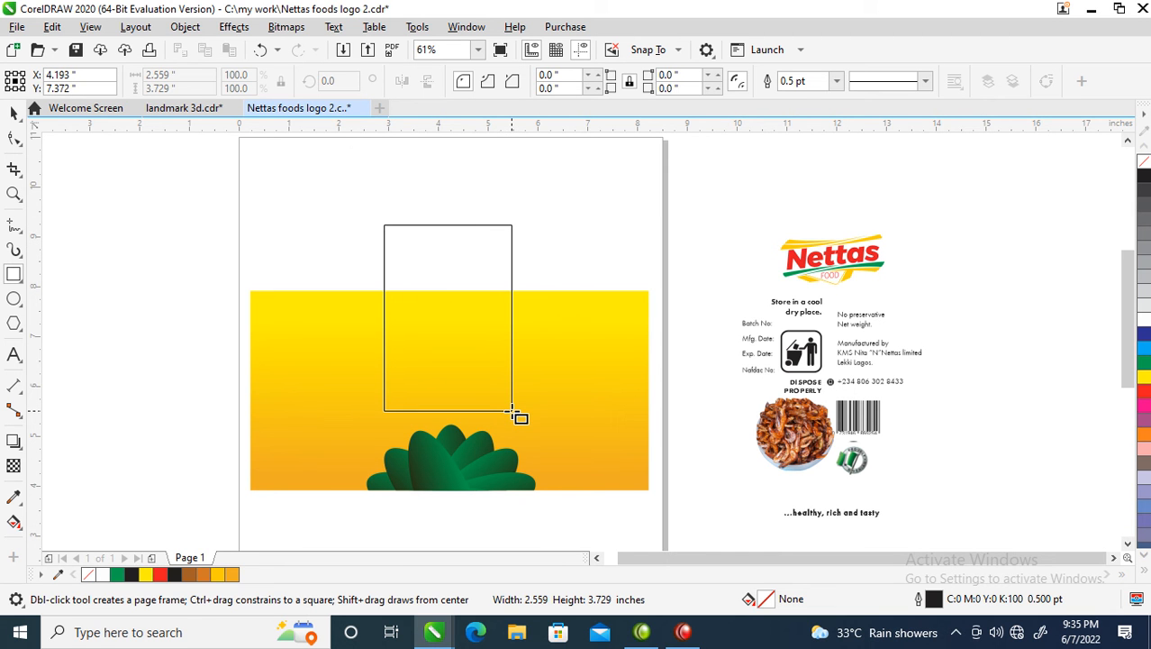
left_click_drag(512, 412, 521, 427)
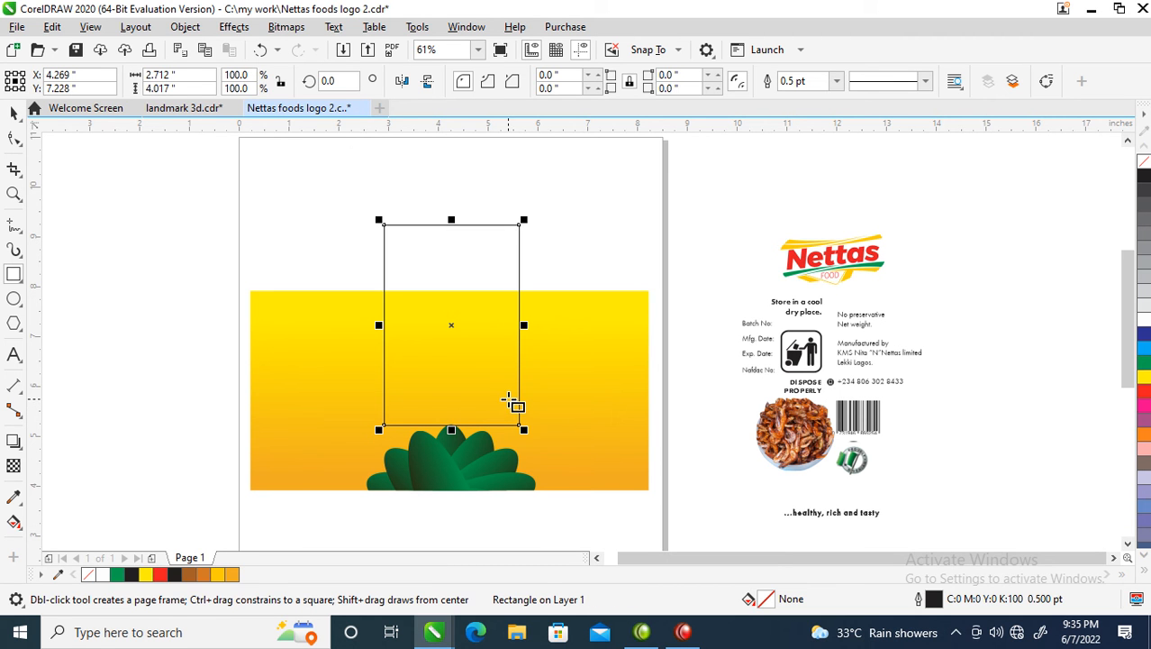
left_click(13, 137)
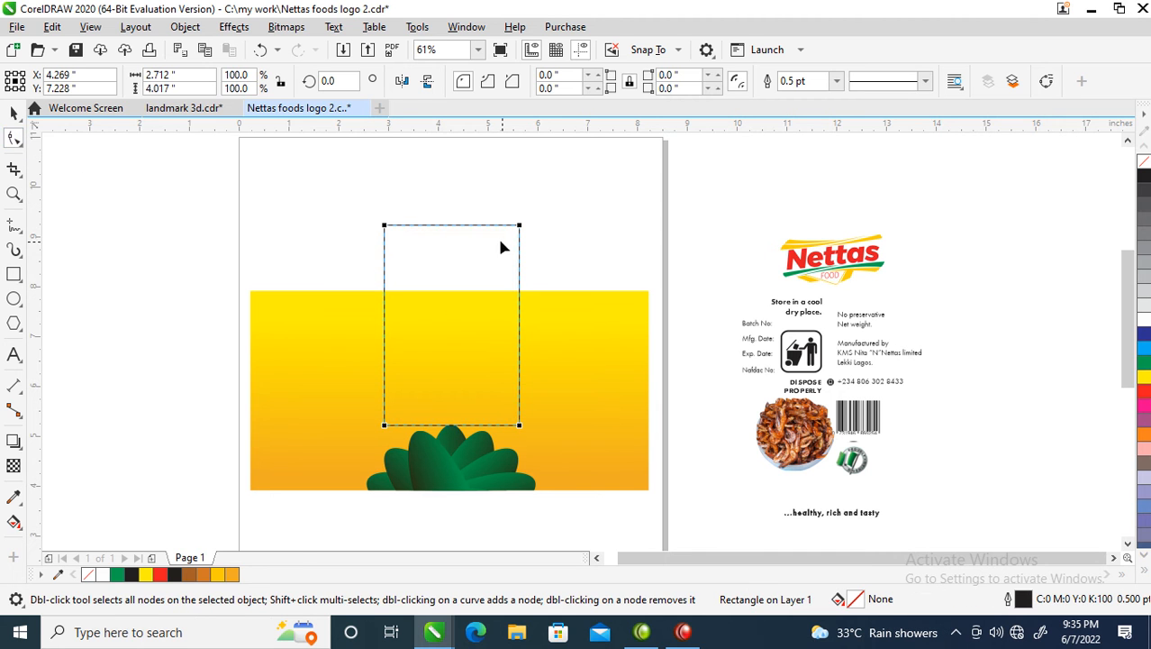
left_click_drag(520, 226, 519, 294)
key("space")
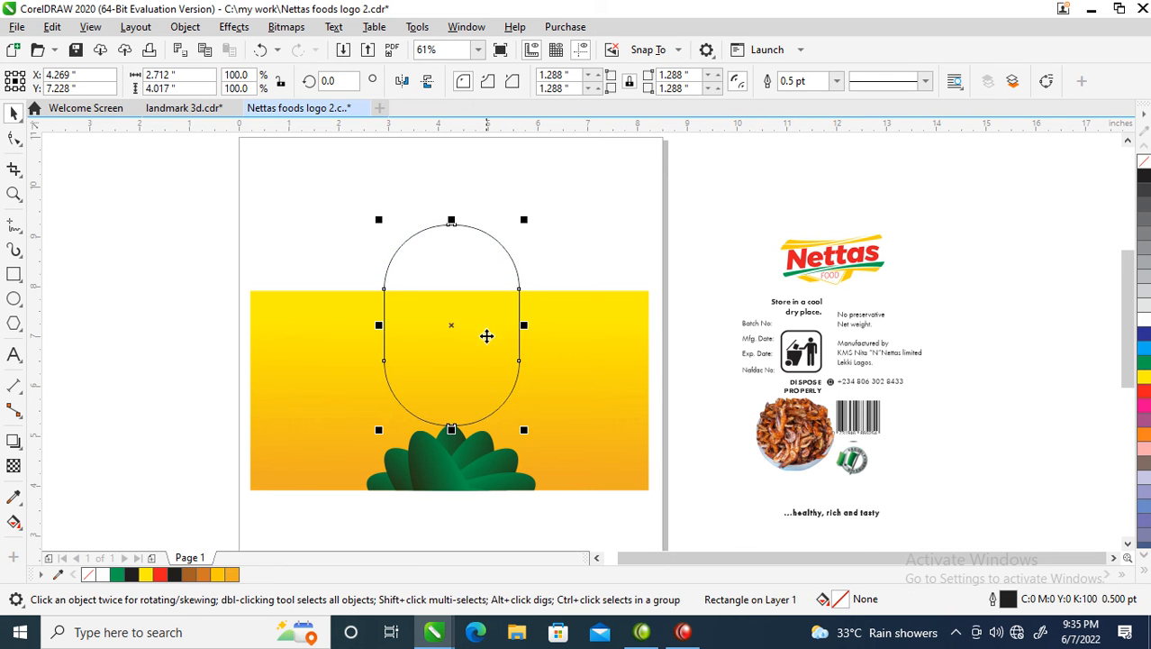
Step: Duplicate the yellow label background beside the page and extract the rosette from the duplicate's PowerClip
left_click(492, 463)
left_click_drag(493, 467, 911, 325)
right_click(911, 324)
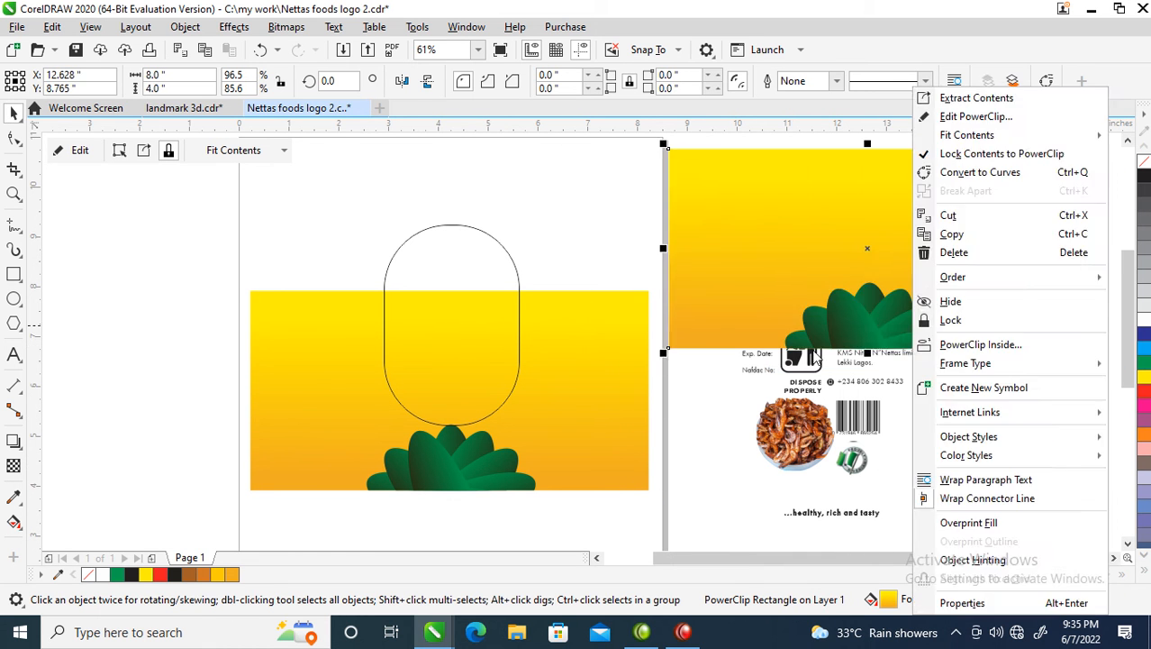
left_click(748, 195)
right_click(790, 171)
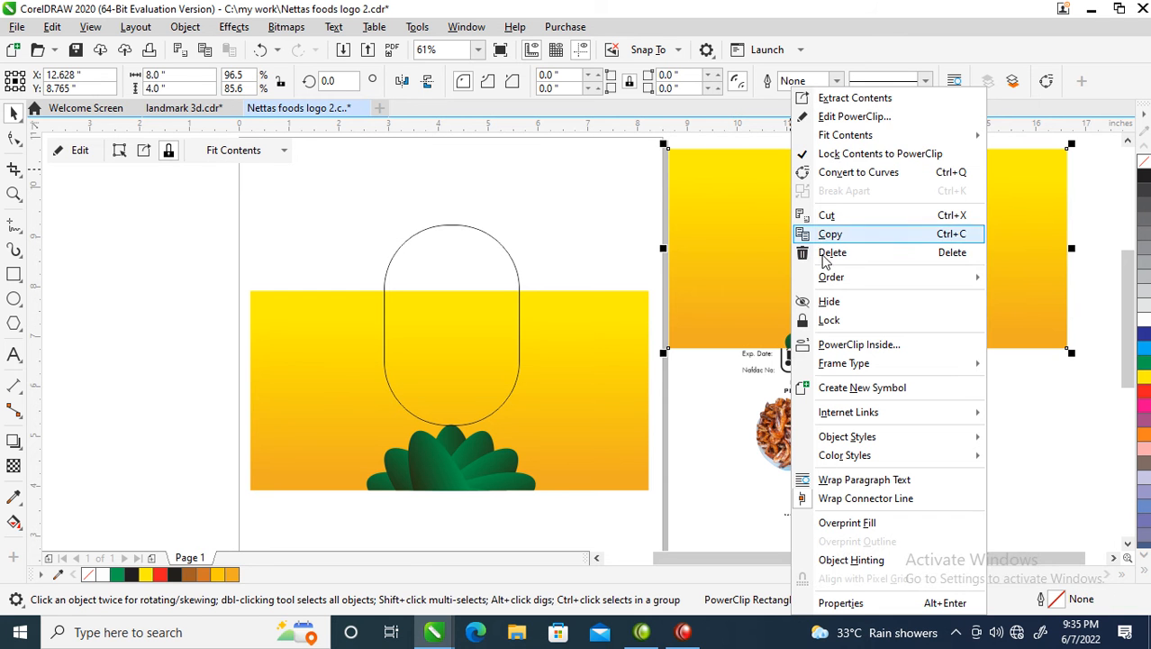
left_click(858, 99)
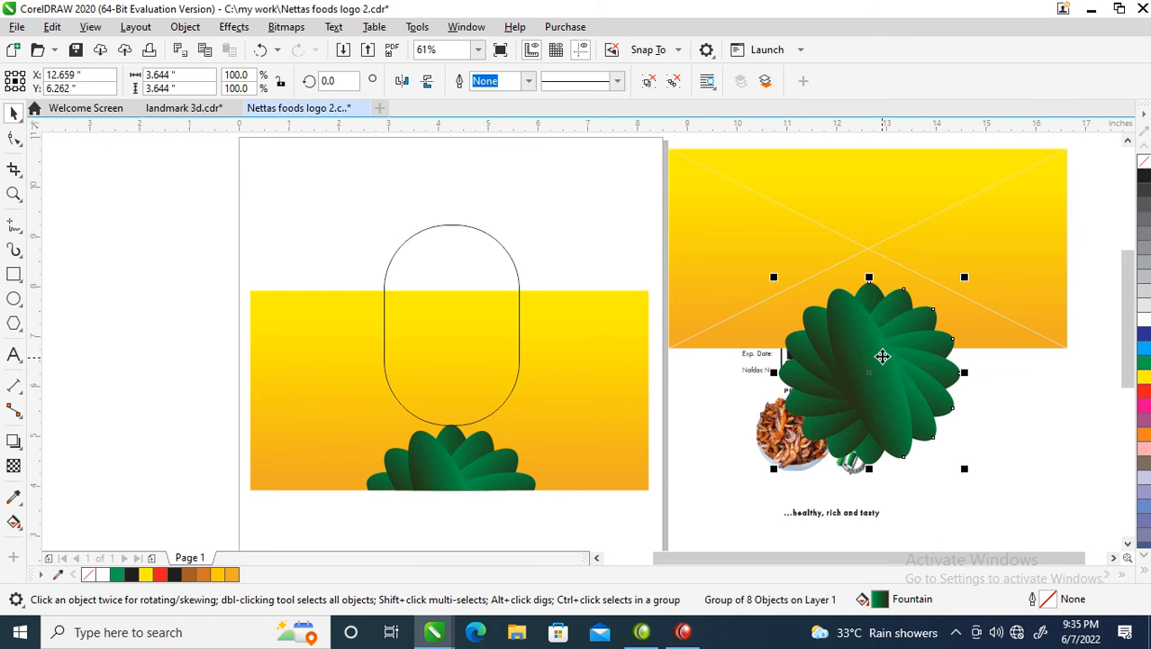
Step: Copy all properties of the extracted rosette to the rounded rectangle, and delete the spare rosette and background
left_click_drag(881, 362, 477, 252)
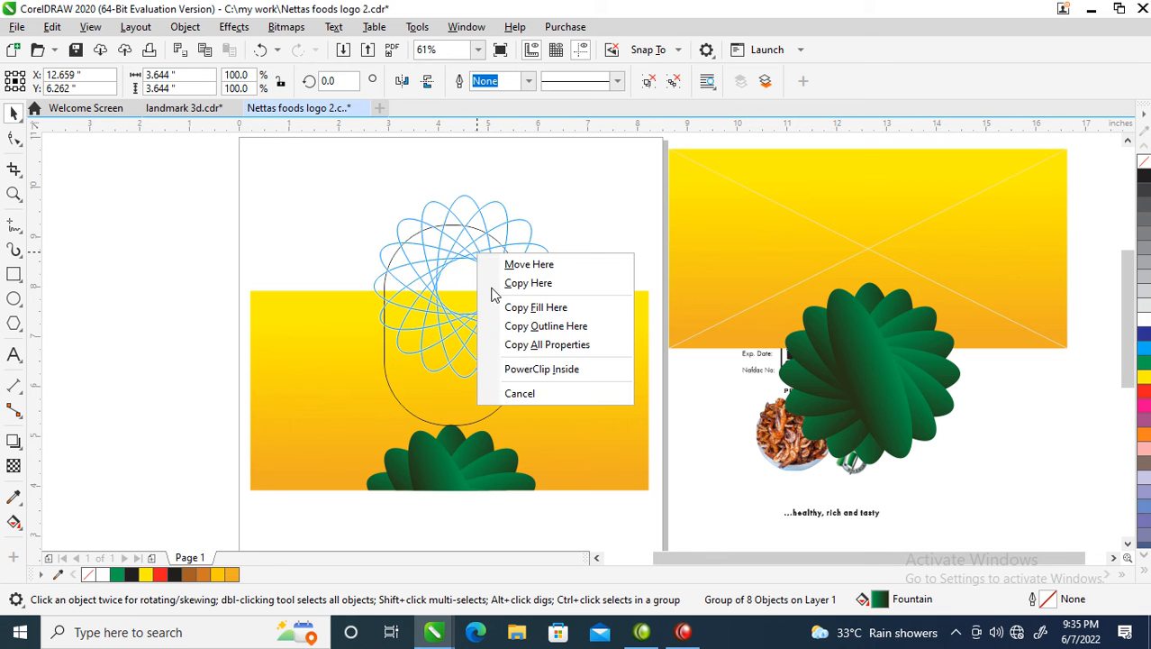
left_click(545, 346)
key("Delete")
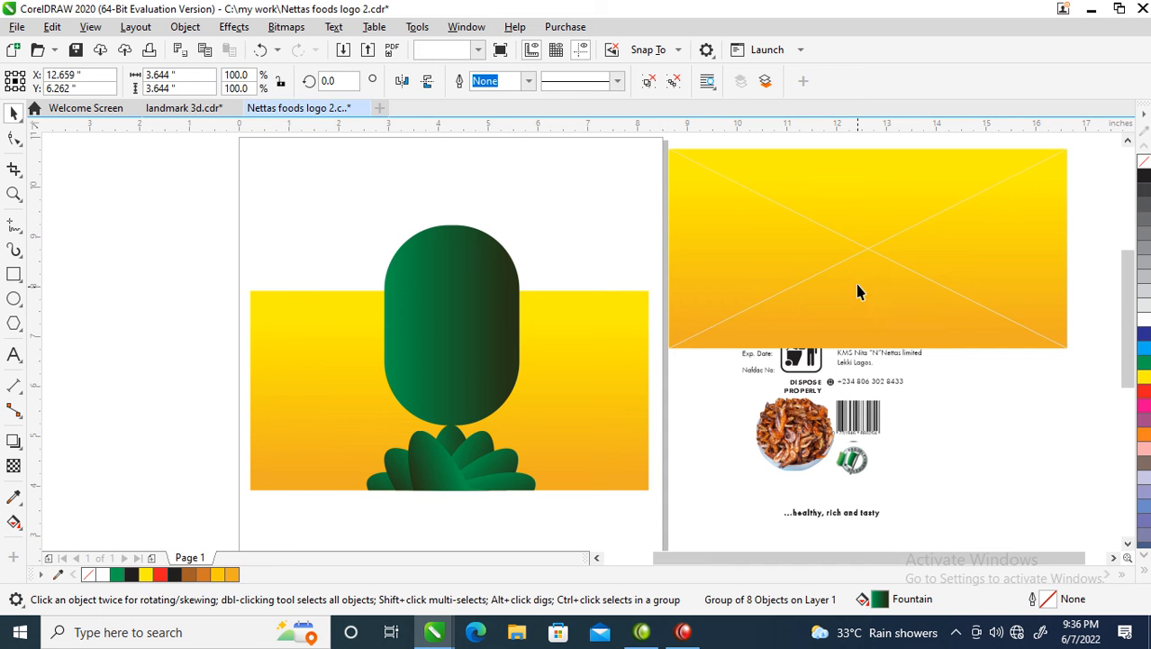
left_click(858, 297)
key("Delete")
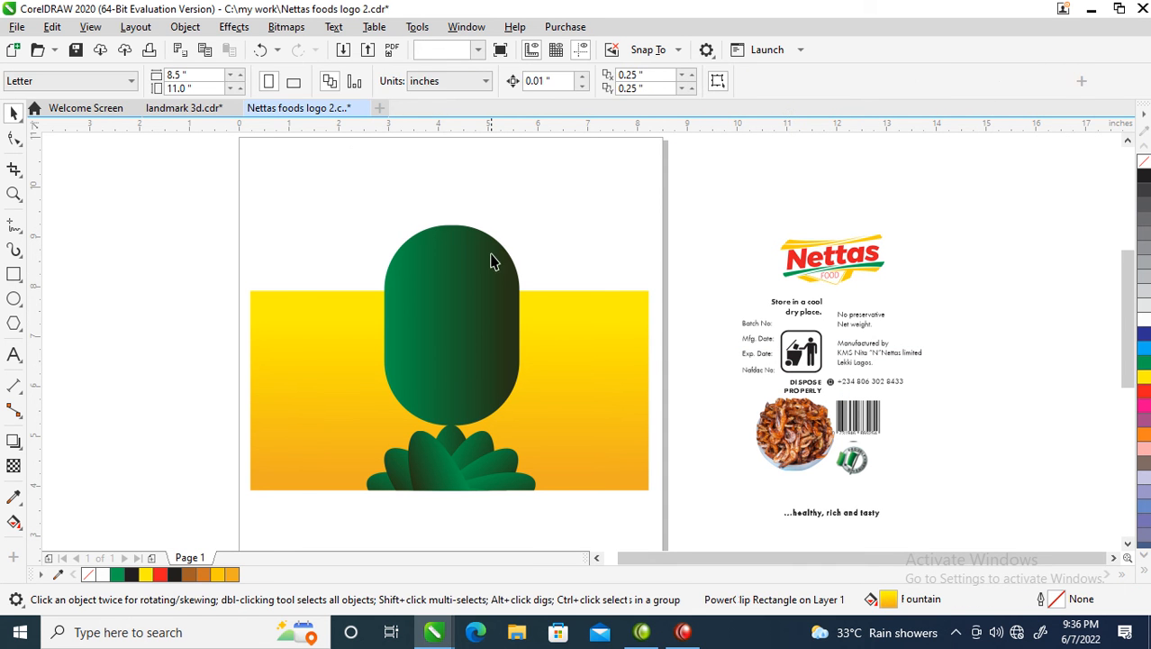
Step: Duplicate the rounded rectangle scaled about its centre to about 87.3% and fill the smaller copy with white
left_click(491, 275)
left_click_drag(526, 225, 525, 231)
right_click(525, 231)
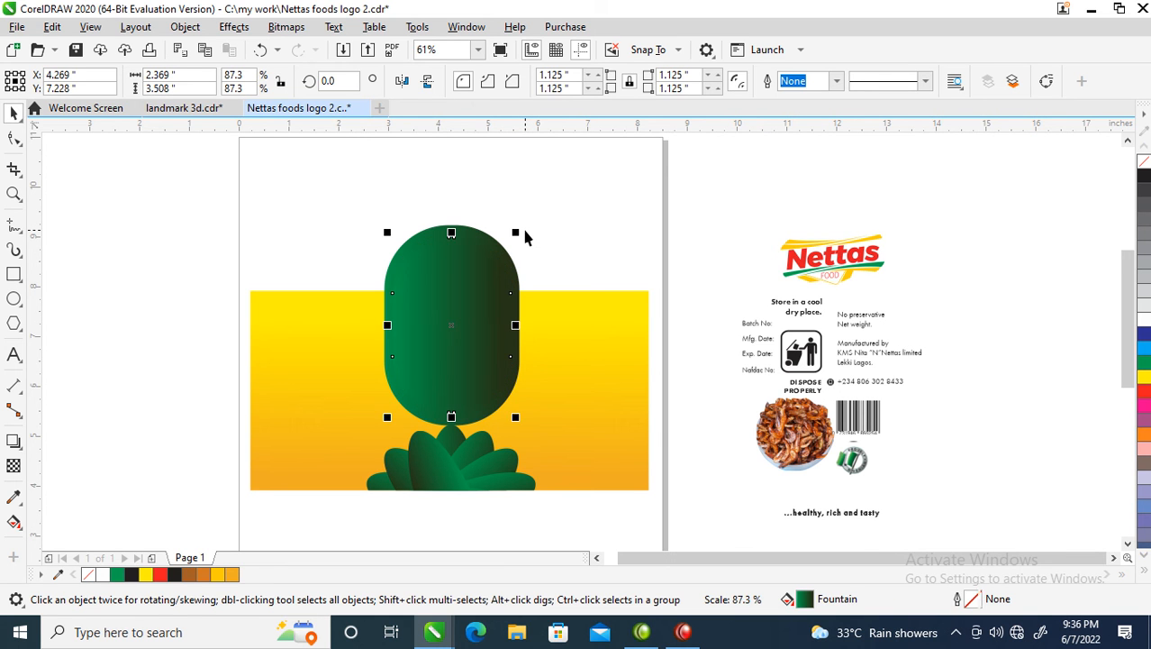
left_click(559, 196)
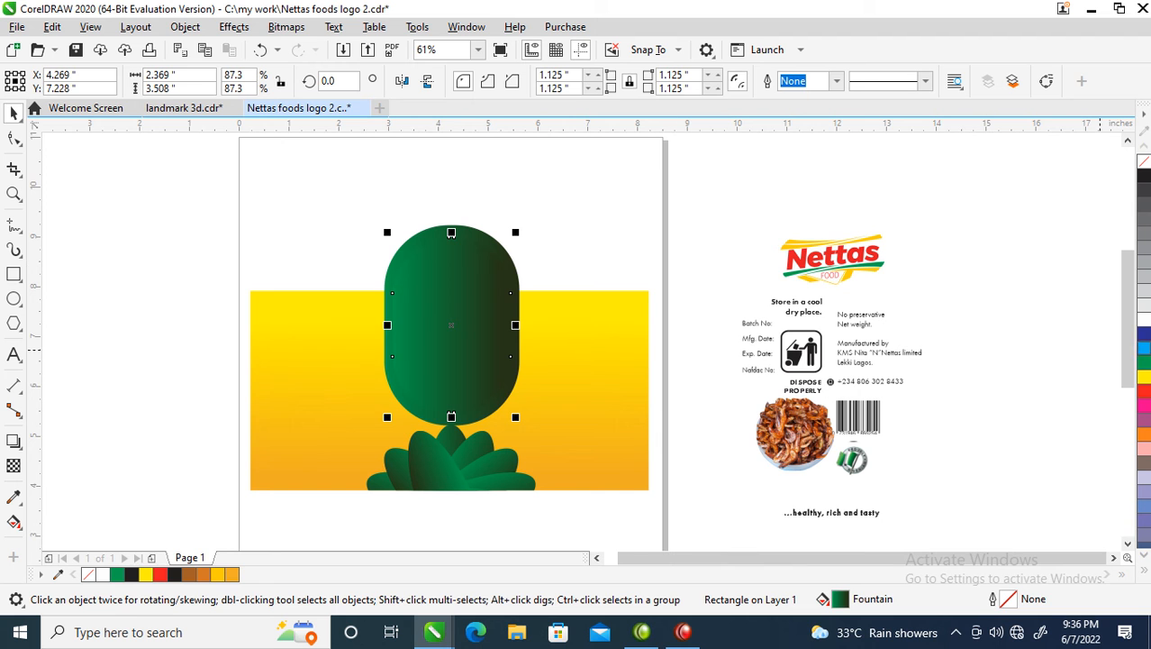
left_click(1144, 322)
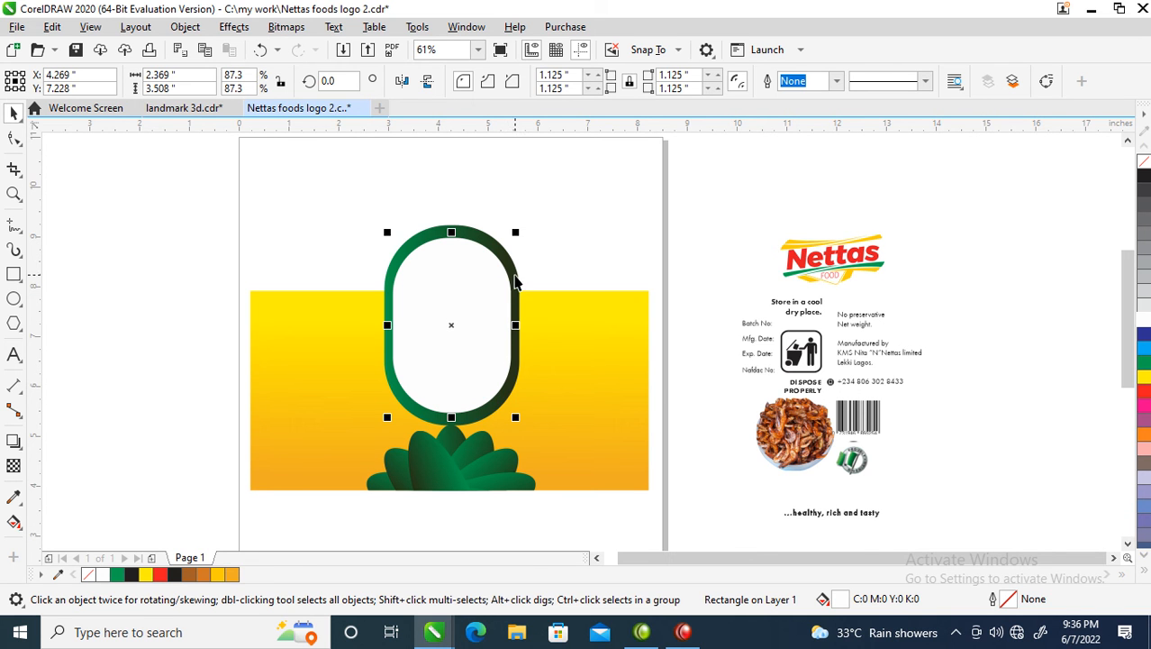
Step: Fill the outer rounded rectangle with yellow and tint it with red to C0 M19 Y100 K0
left_click(515, 282)
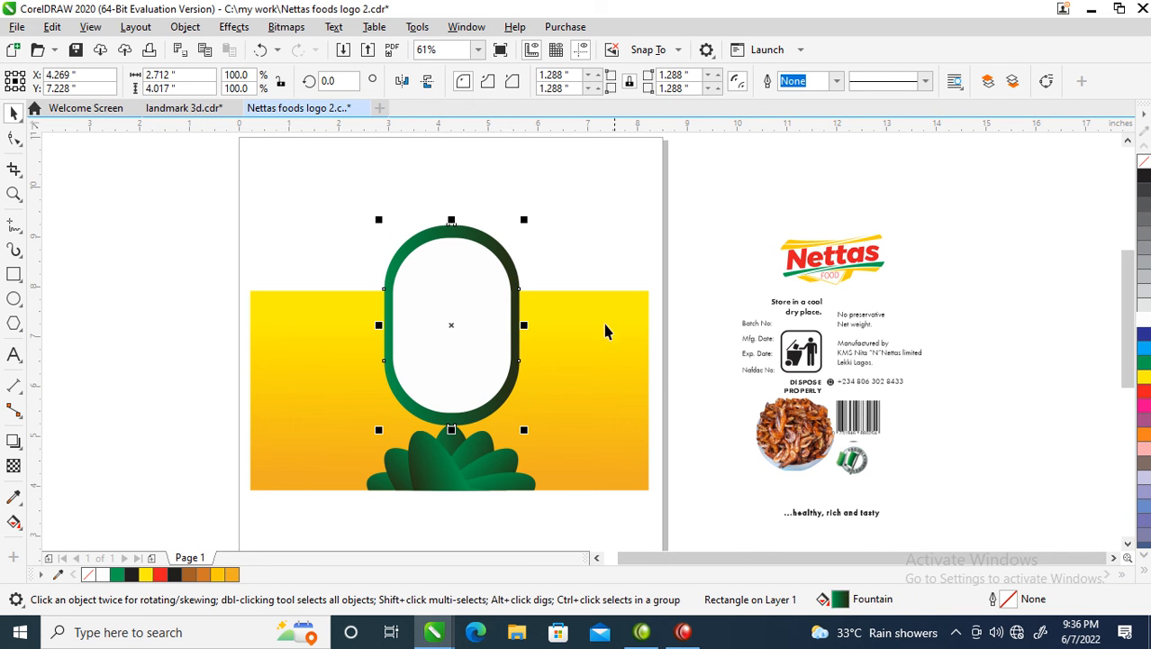
left_click(1142, 378)
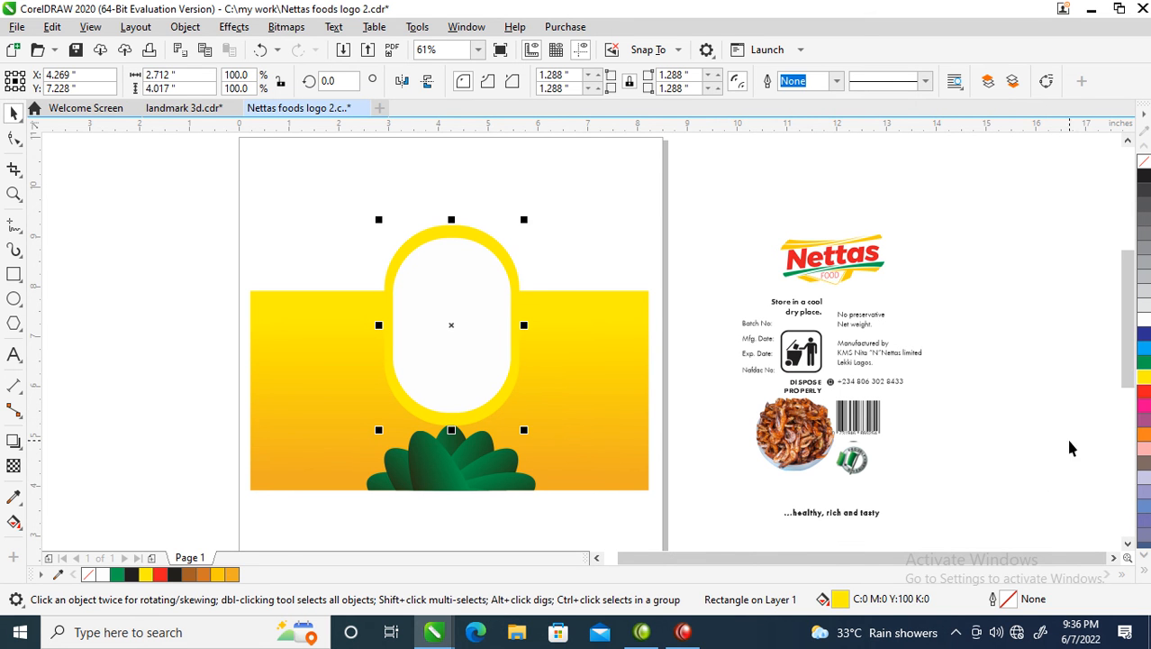
left_click(1145, 396, "ctrl")
left_click(1144, 397, "ctrl")
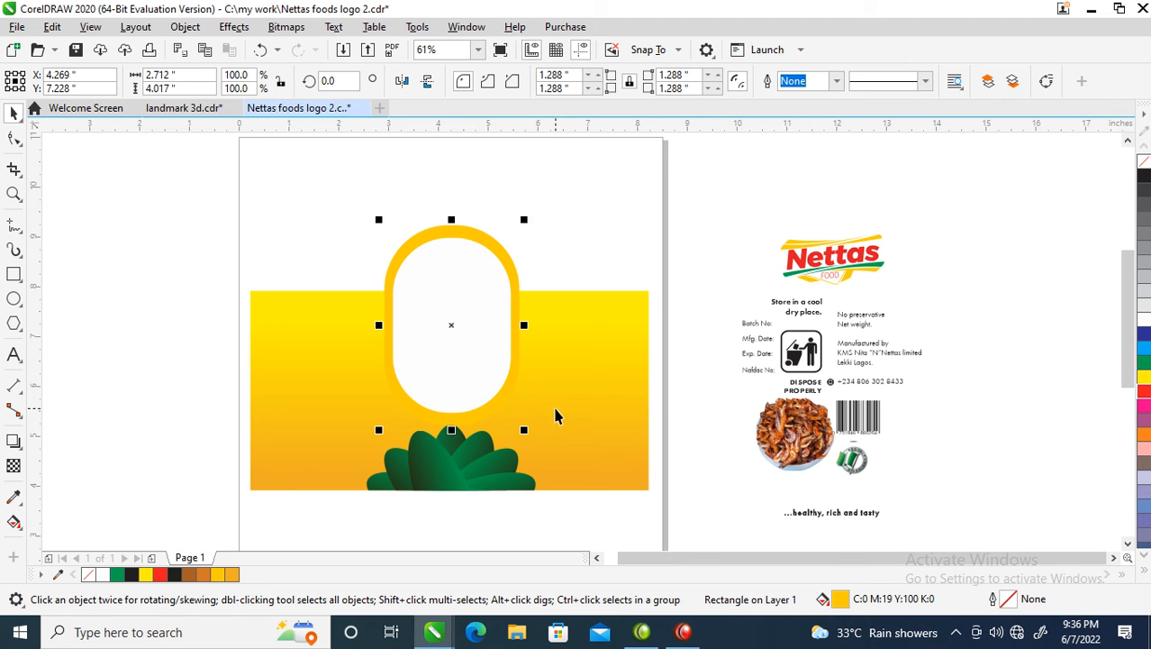
Step: Copy all properties of the yellow-orange label background to the outer rounded rectangle
left_click(611, 403)
left_click_drag(610, 402, 510, 263)
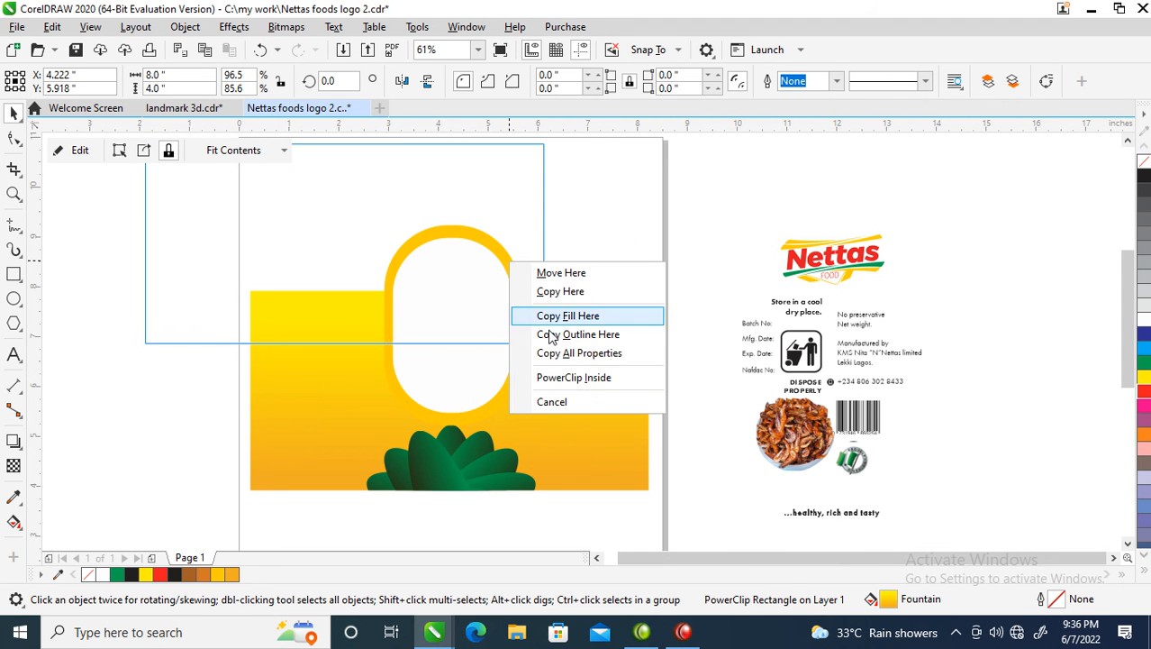
left_click(595, 353)
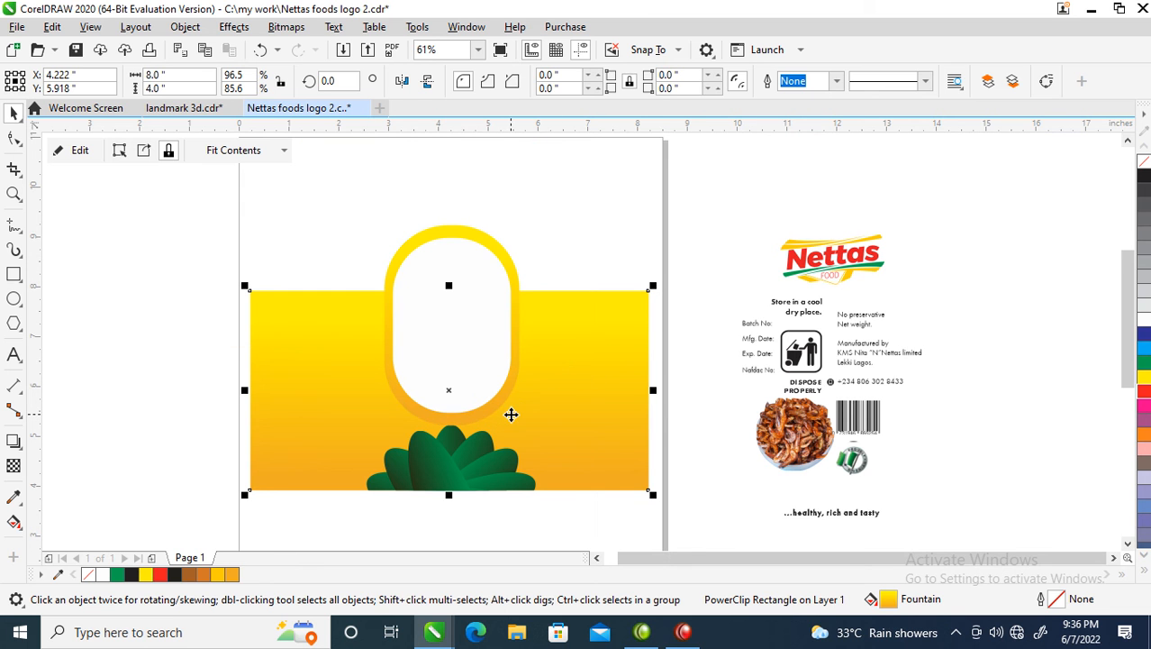
Step: Give the inner white rounded rectangle a red outline 3 points wide
left_click_drag(341, 200, 462, 312)
left_click(462, 313)
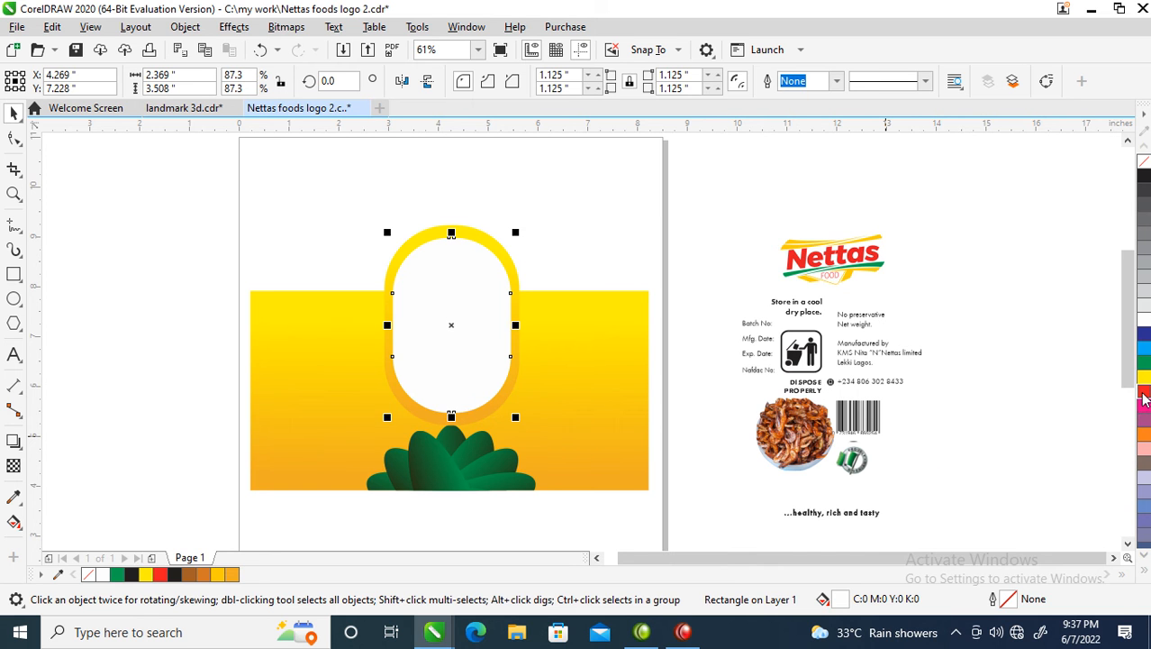
right_click(1143, 399)
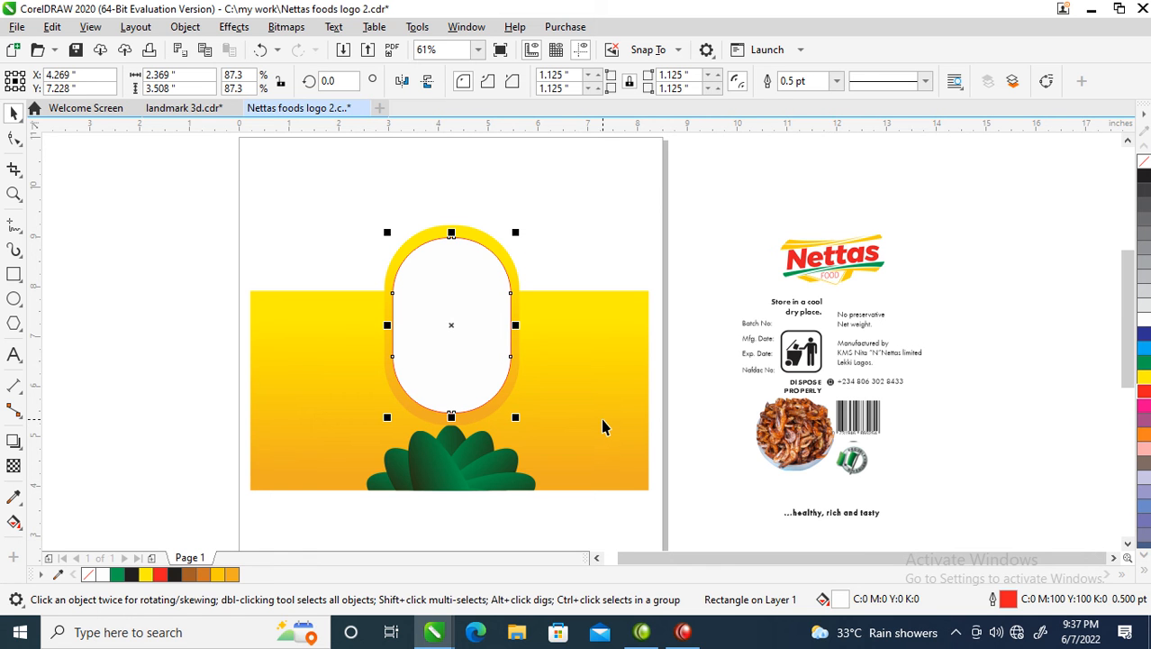
key("F12")
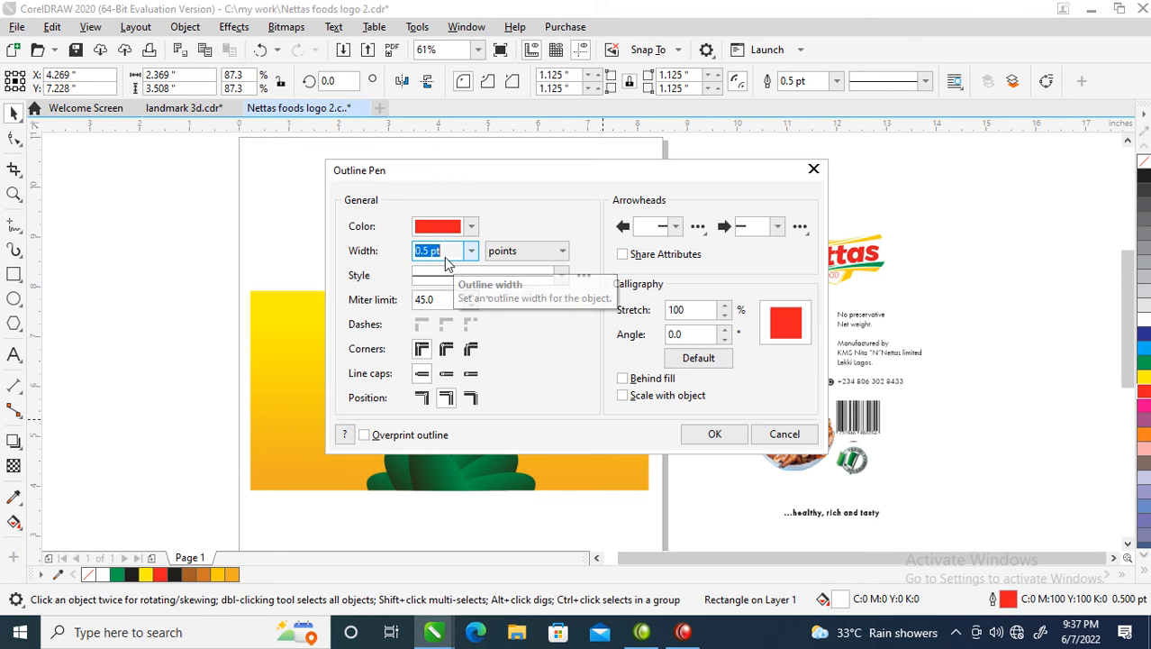
type("3")
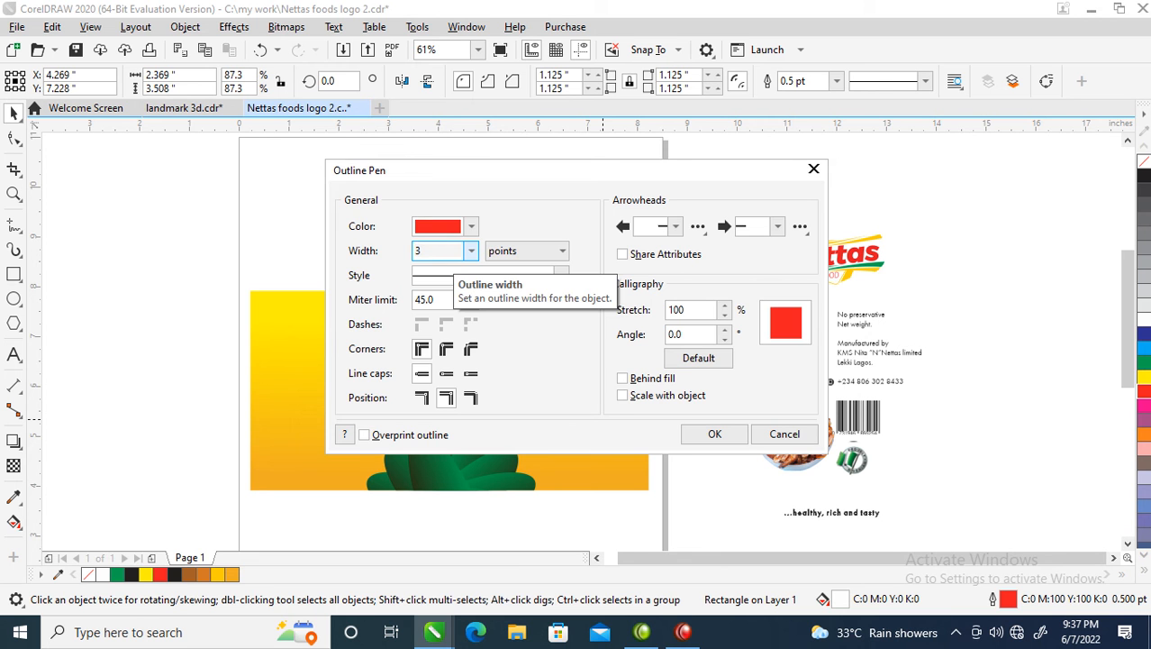
key("Return")
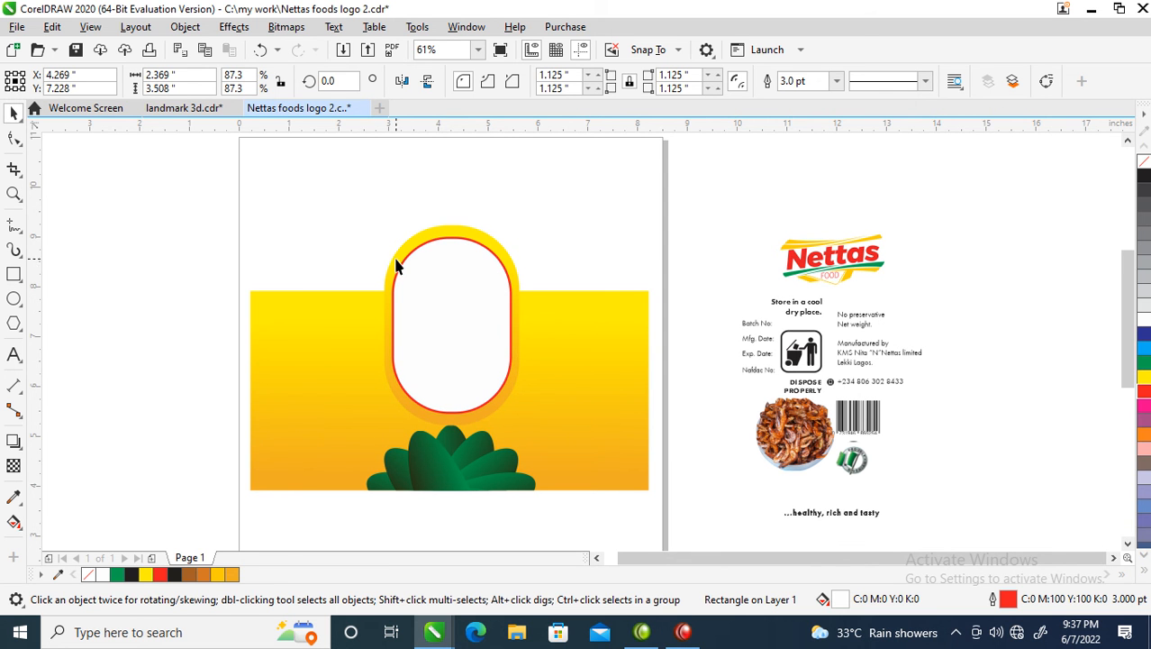
Step: Group the two rounded rectangles and cast a flat drop shadow down and slightly right, offset about 0.085 and -0.22 inches
left_click_drag(437, 369, 582, 473)
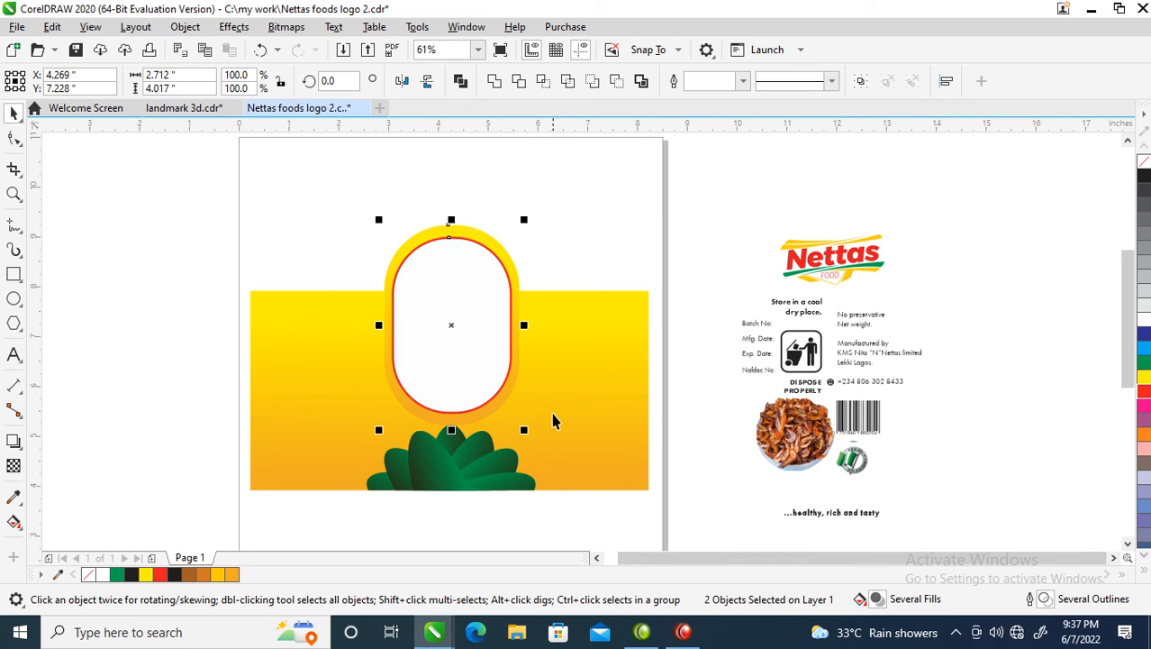
key("ctrl+g")
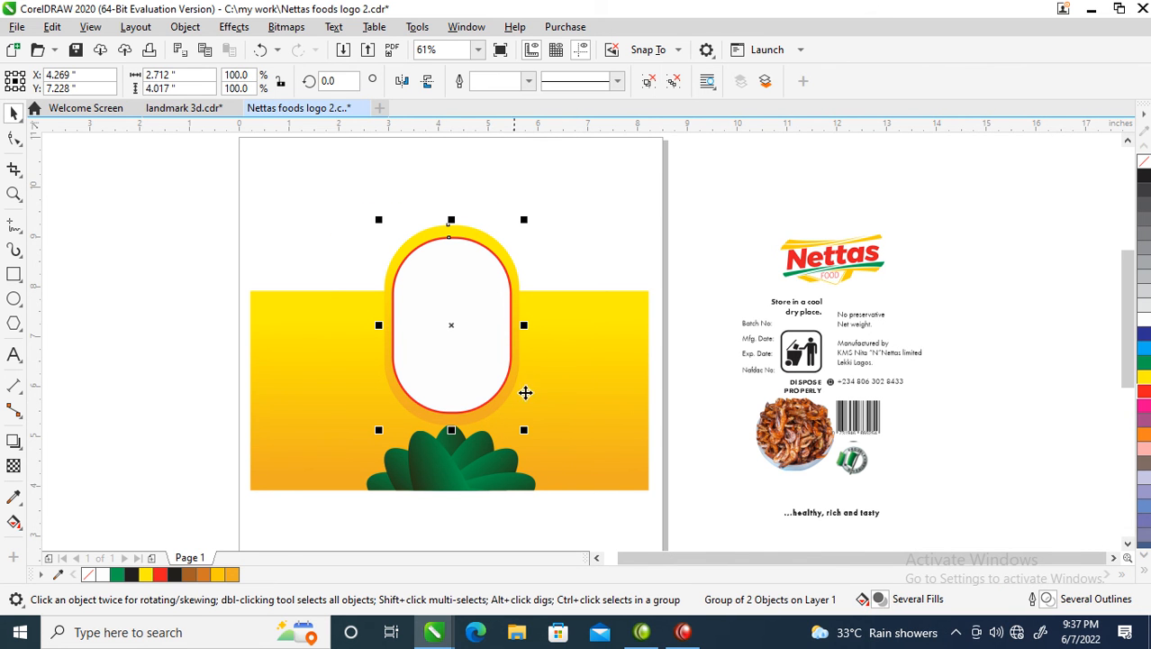
left_click(14, 440)
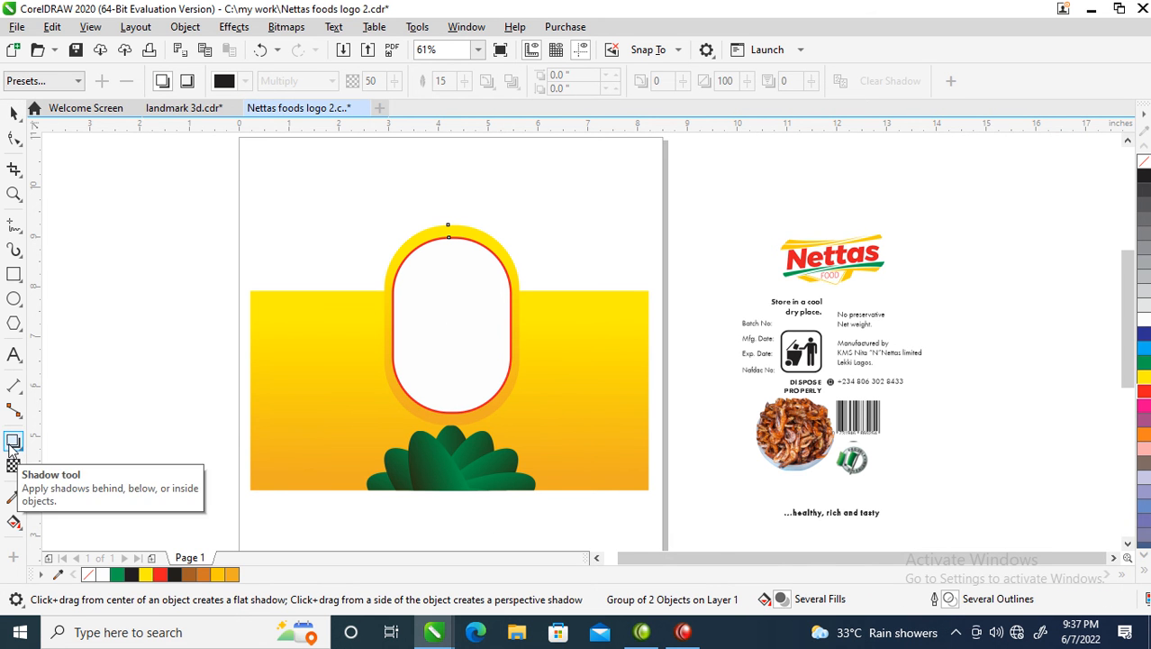
left_click_drag(452, 324, 495, 437)
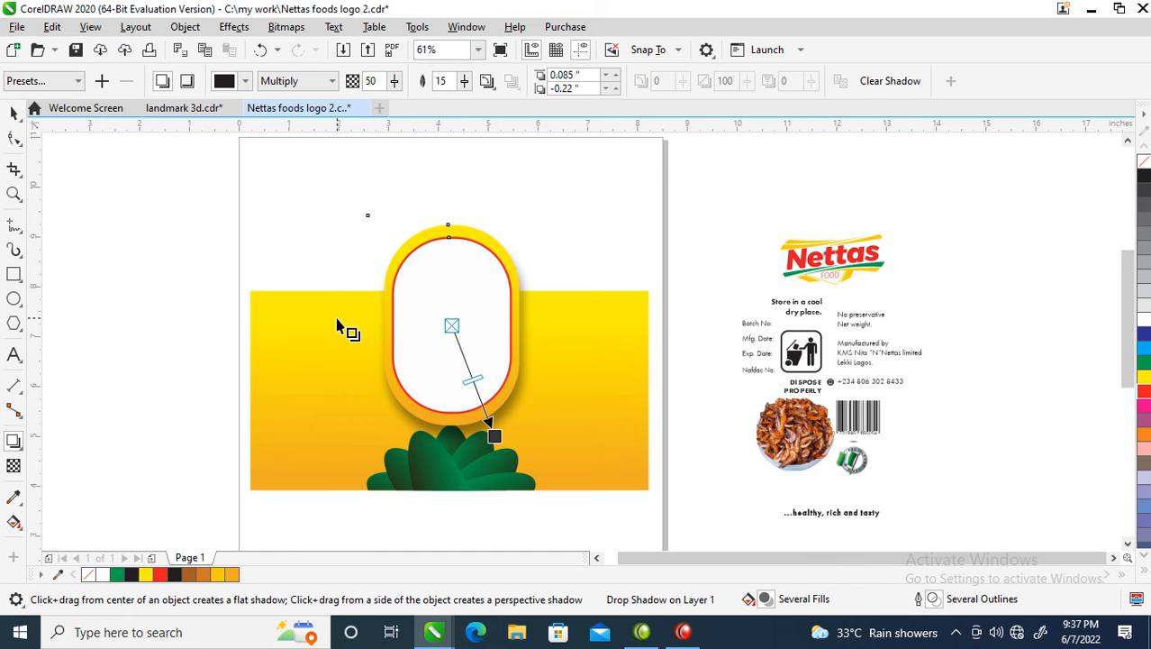
Step: Change the panel's drop shadow colour to orange C13 M55 Y100 K1
left_click(229, 83)
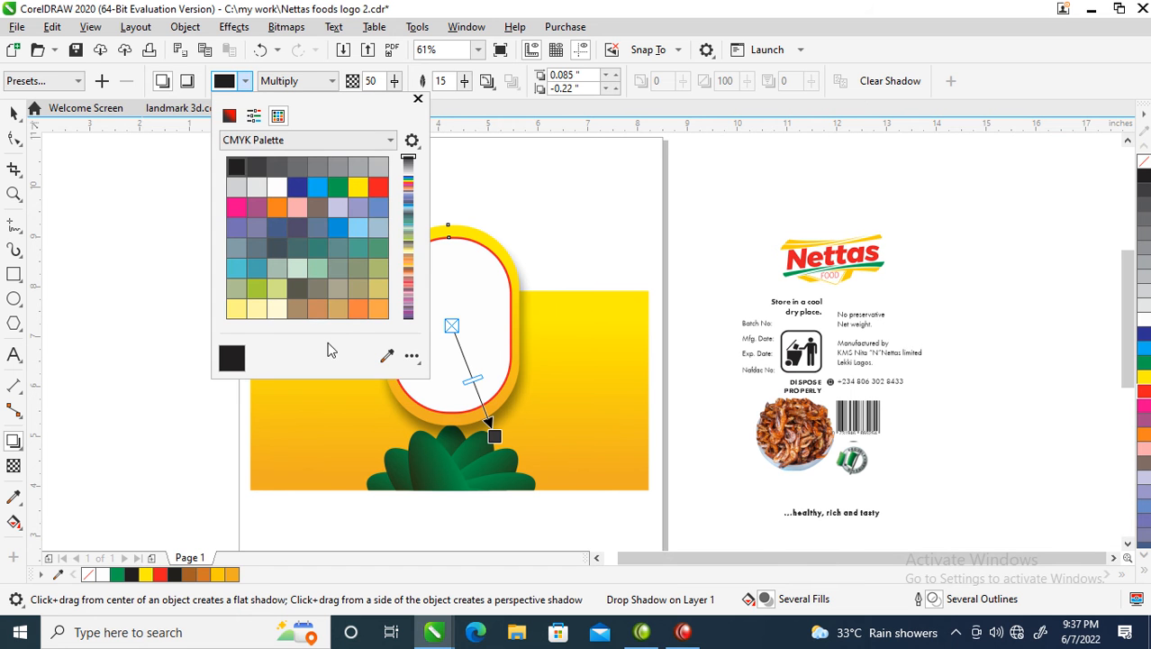
left_click(230, 117)
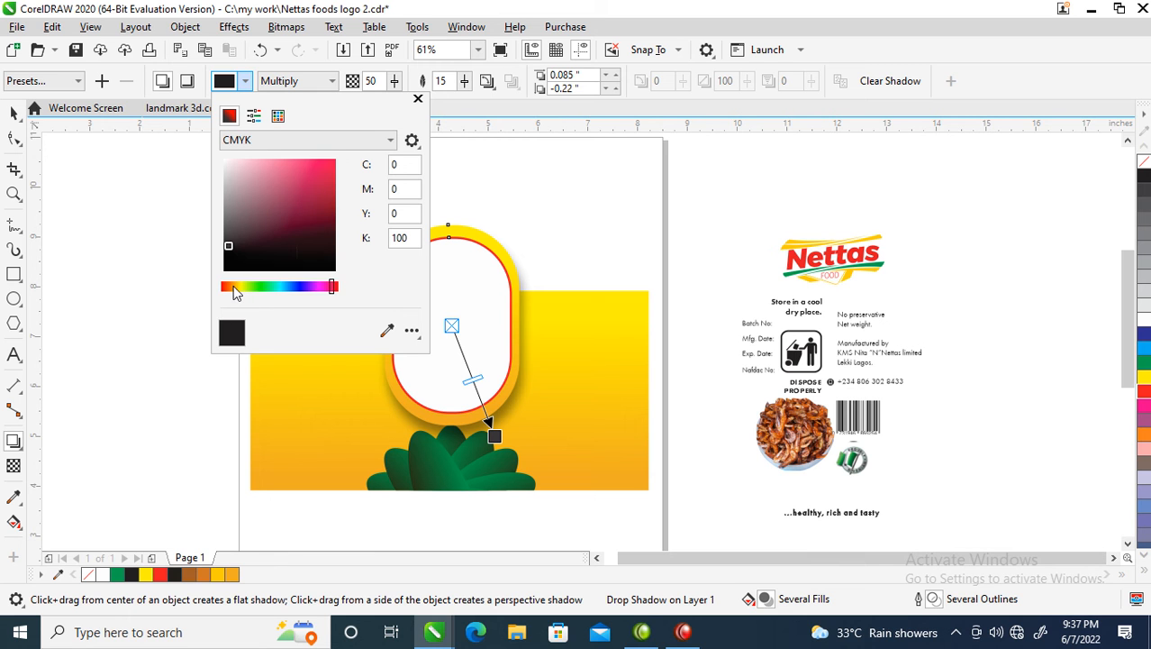
left_click(233, 288)
left_click_drag(231, 250, 334, 180)
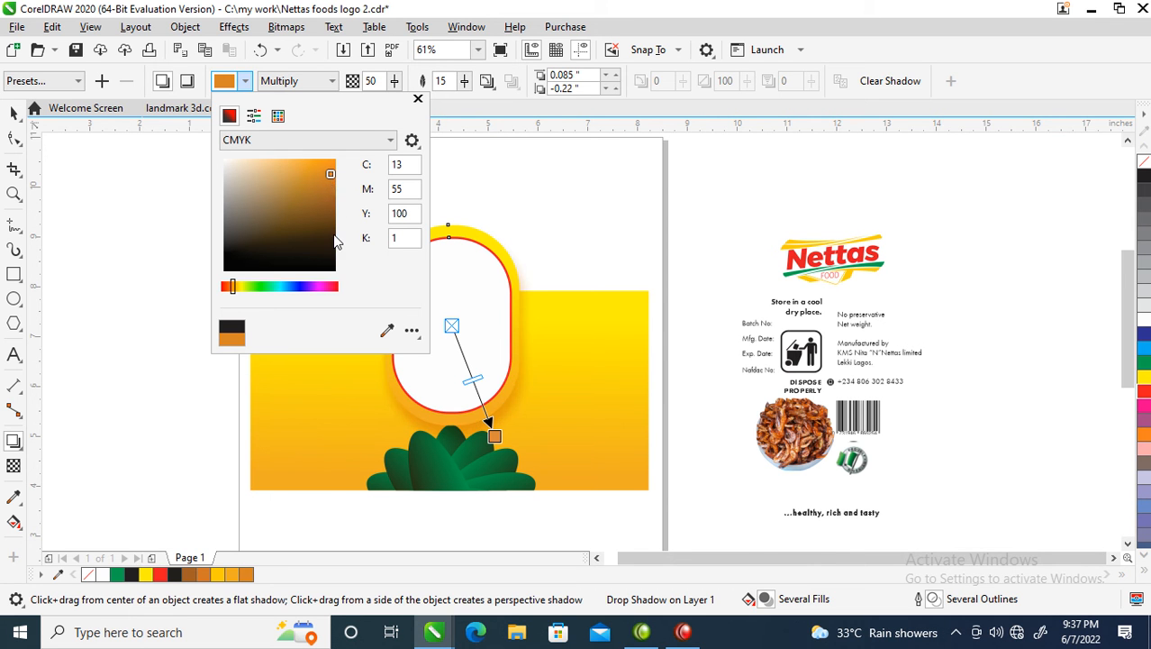
left_click(418, 99)
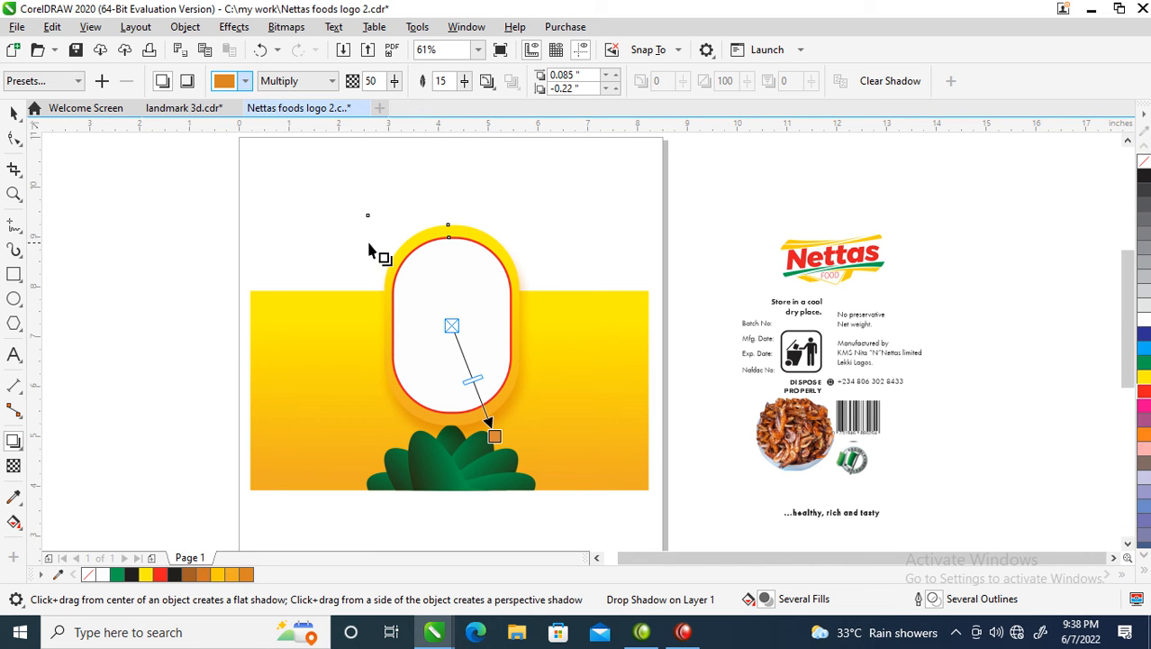
Step: Break the drop shadow apart from the rounded panel and group the two together
left_click(185, 27)
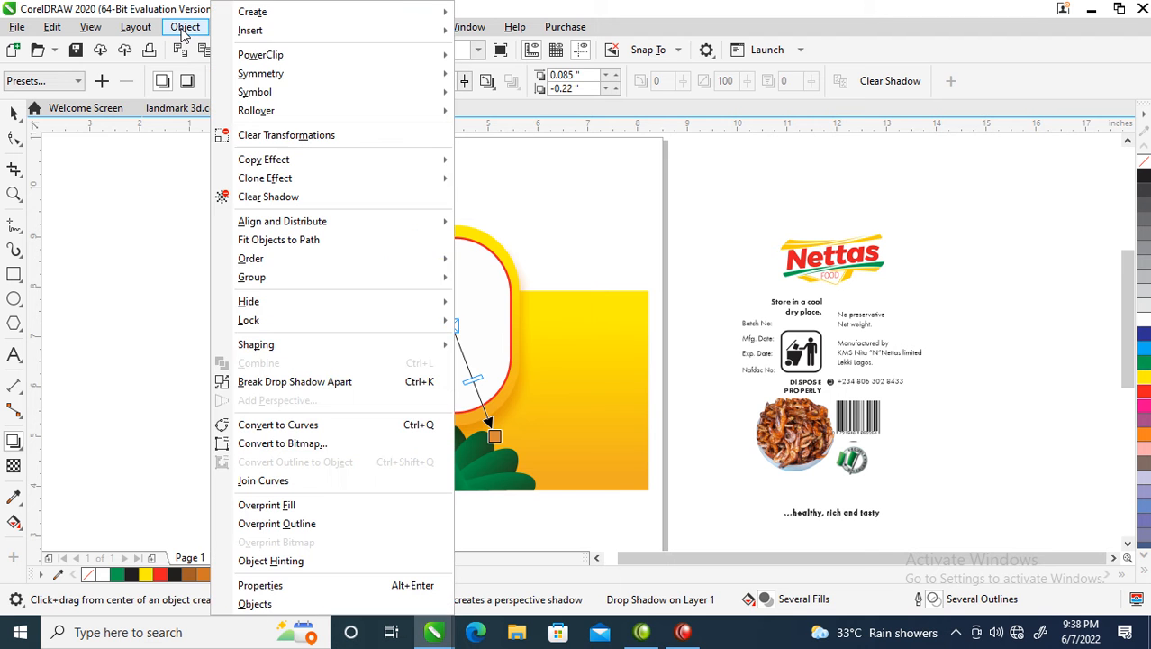
left_click(255, 382)
key("space")
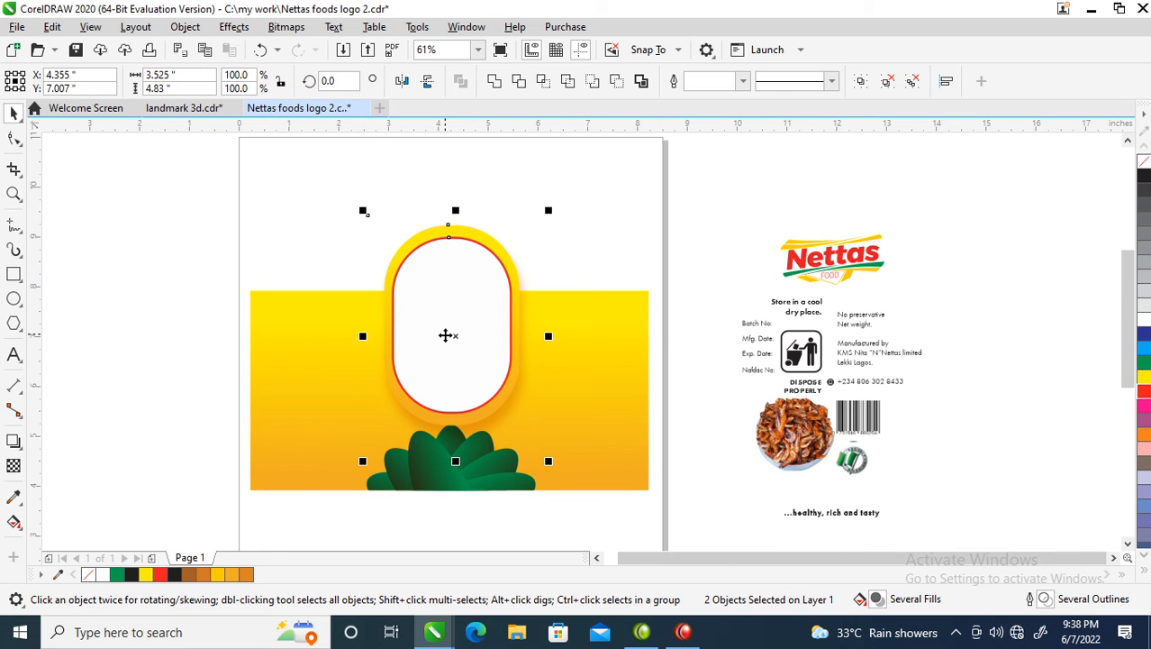
key("ctrl+g")
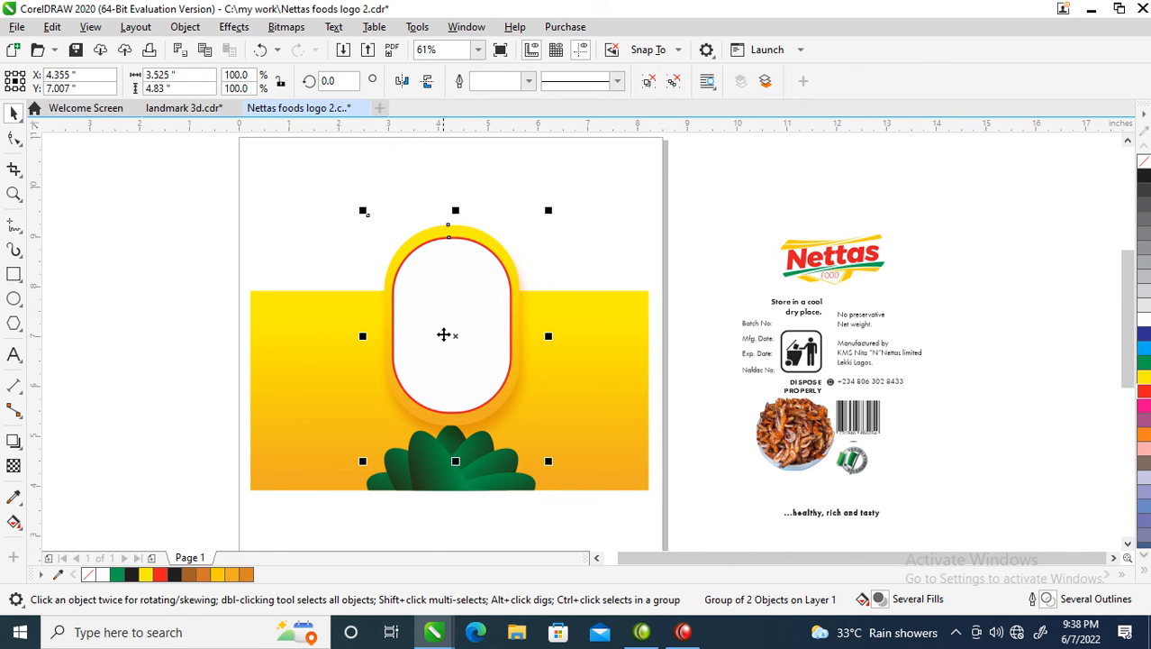
Step: PowerClip the grouped panel and shadow inside the yellow-orange label background
left_click(185, 26)
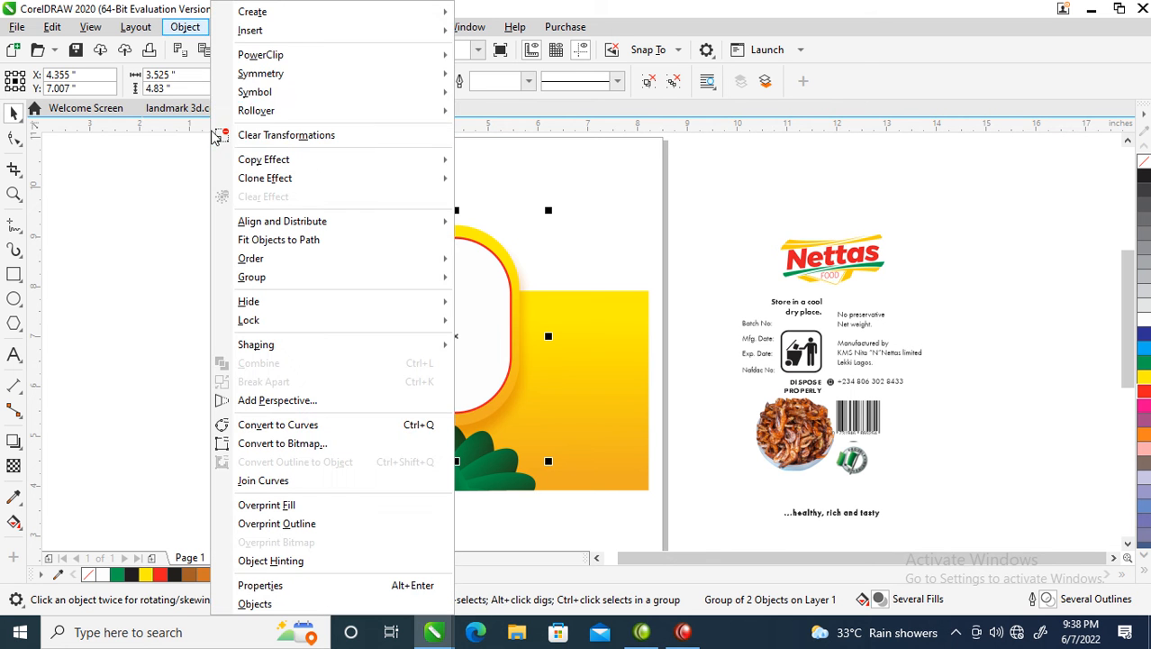
mouse_move(321, 57)
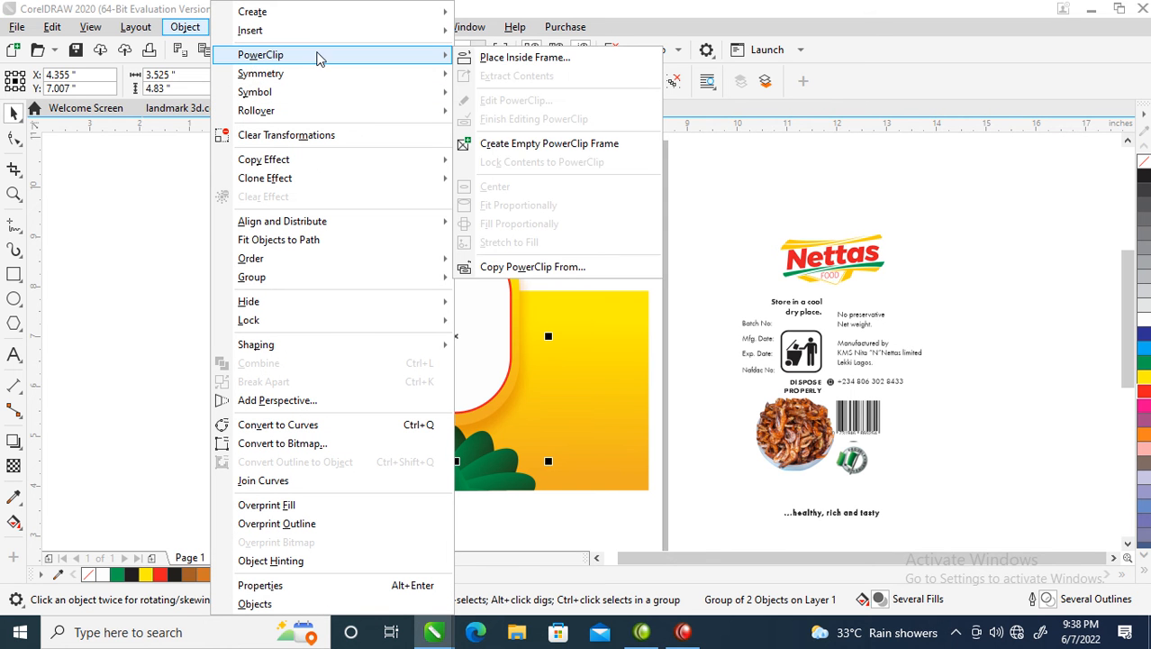
left_click(522, 57)
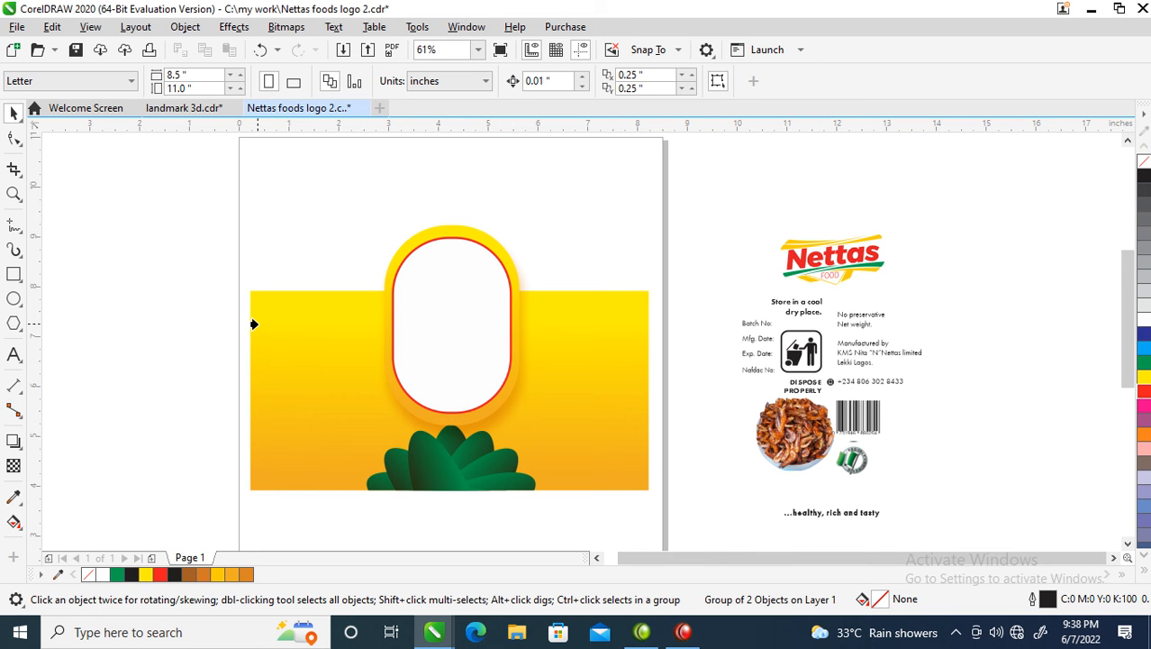
left_click(254, 325)
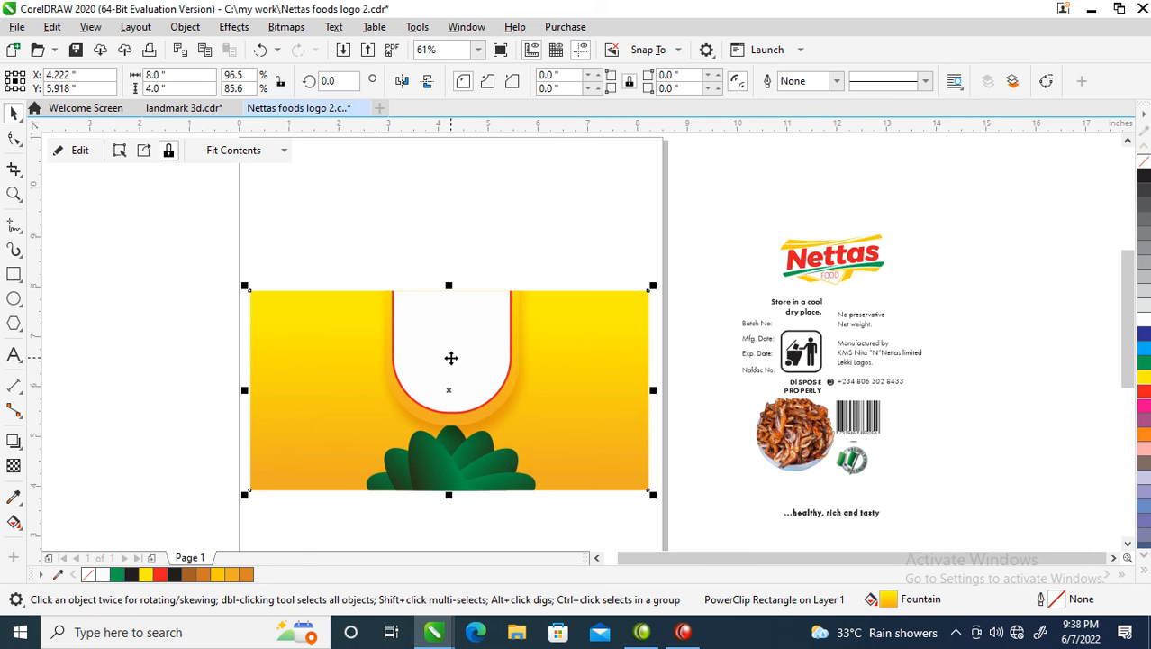
Step: Move the clipped panel down over the rosette to about X 4.236, Y 6.719 inches and stretch its height to about 104.9%
left_click(458, 322, "ctrl")
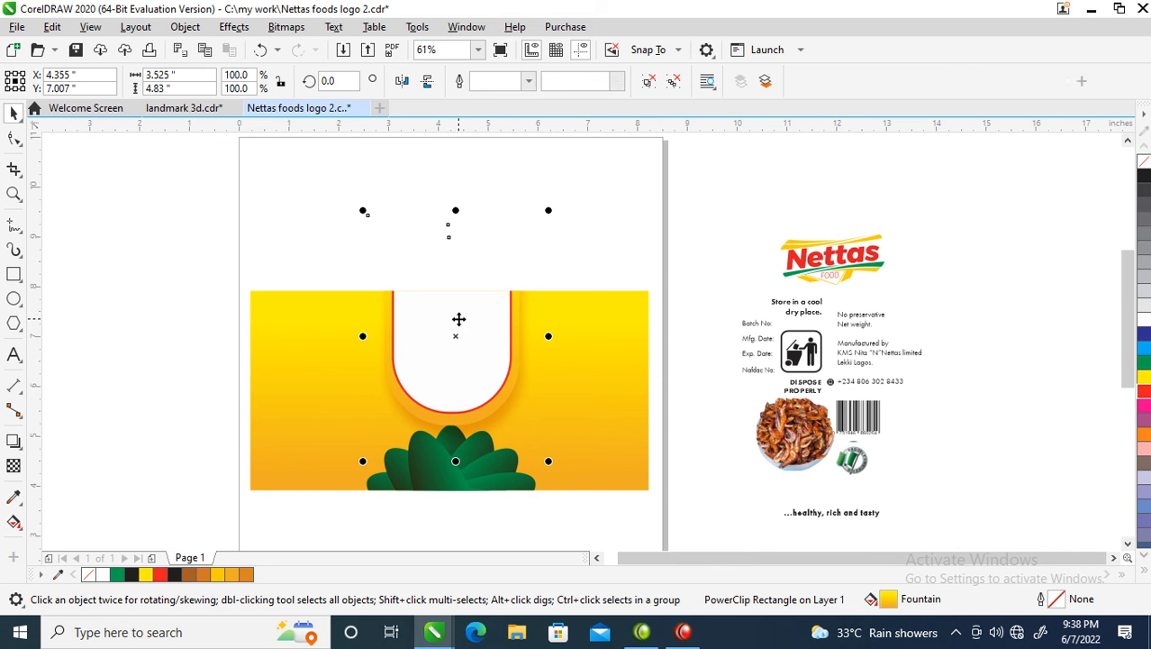
mouse_move(467, 324)
left_mouse_down()
mouse_move(465, 347)
mouse_move(463, 337)
left_mouse_up()
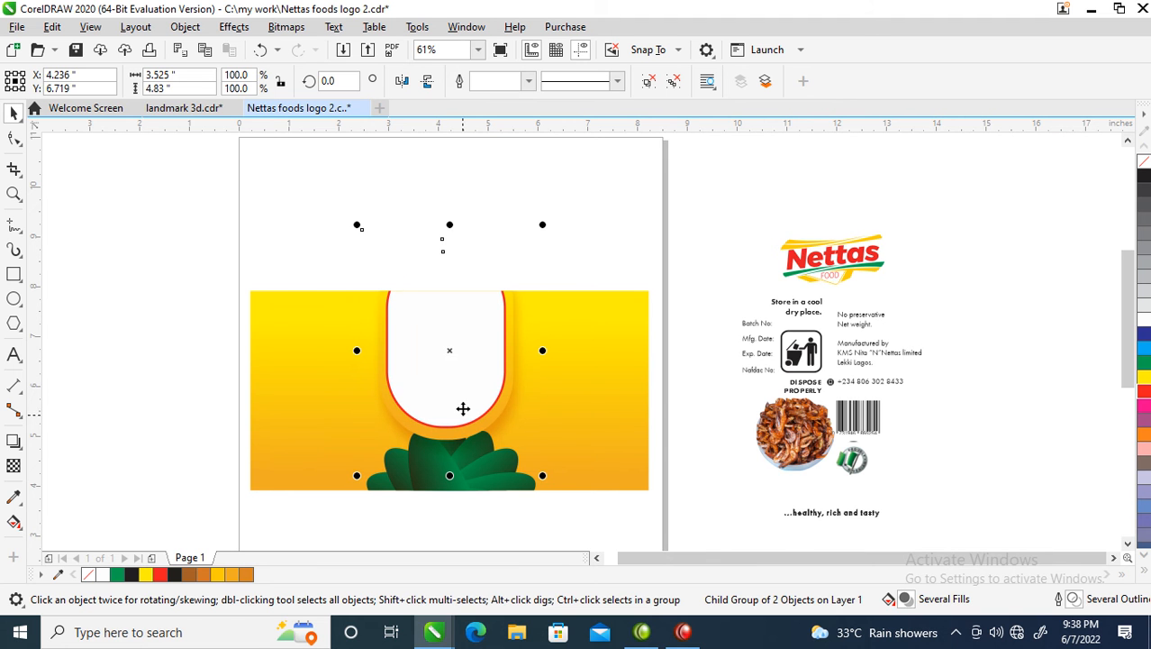
left_click_drag(450, 226, 455, 217)
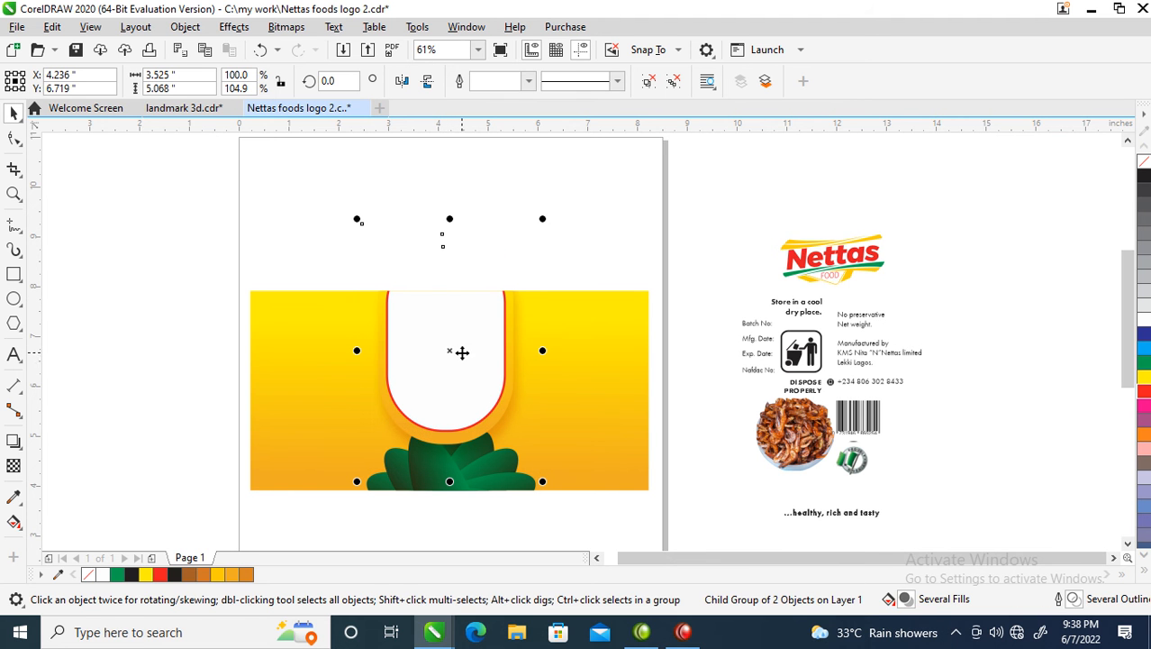
Step: Move the Nettas logo from beside the page onto the middle of the white rounded panel
left_click_drag(865, 270, 482, 342)
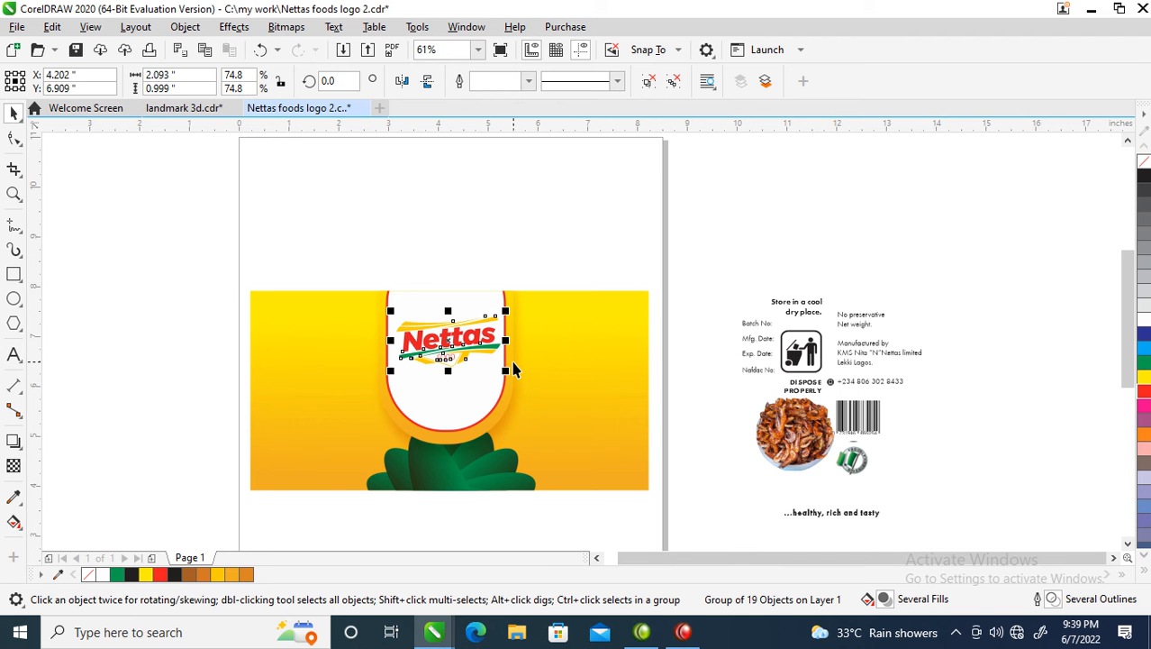
left_click(586, 334, "shift")
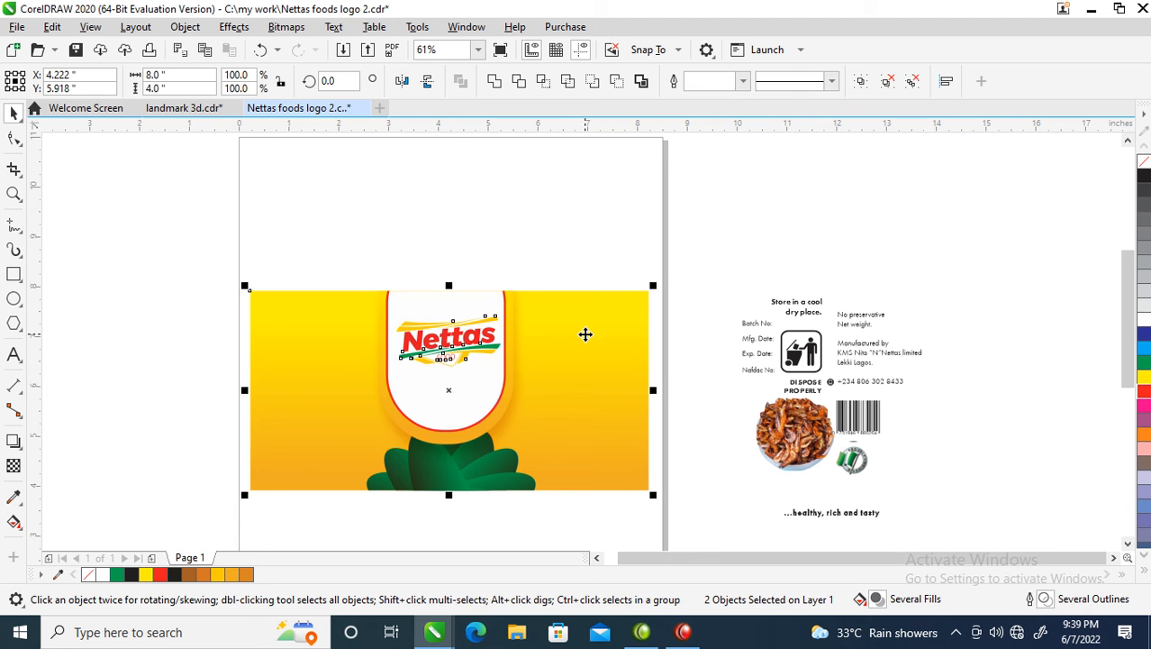
left_click(566, 256)
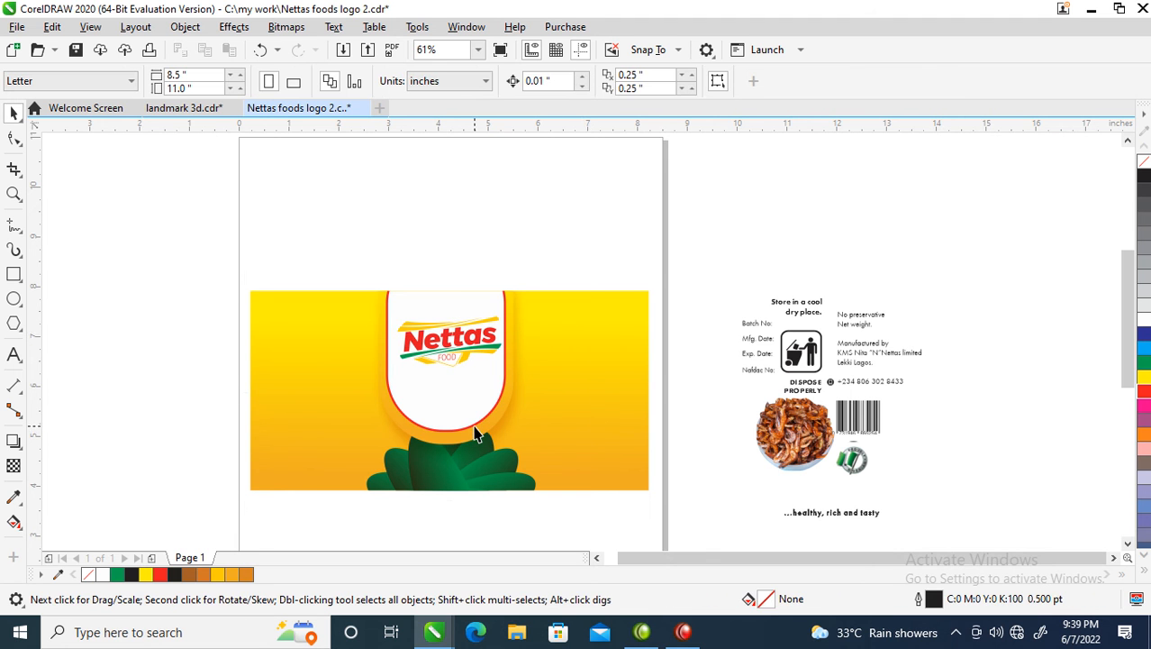
Step: Shift the clipped panel slightly right and up behind the logo, to about X 4.338, Y 6.753 inches
left_click(472, 411, "ctrl")
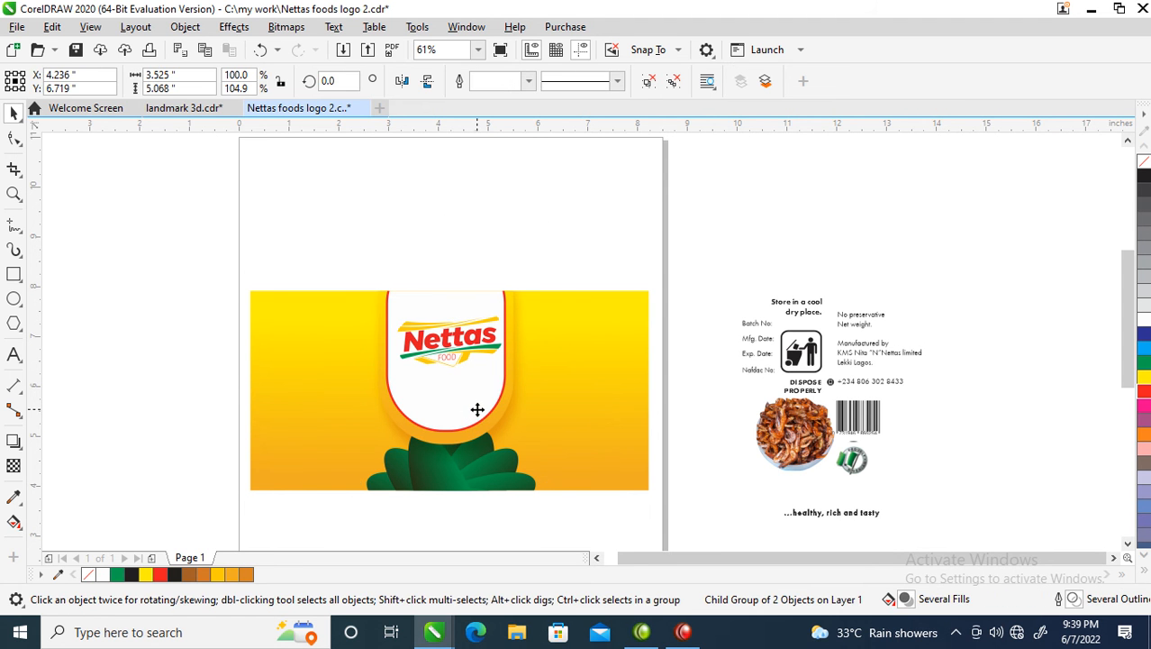
mouse_move(480, 409)
left_mouse_down()
mouse_move(477, 420)
mouse_move(469, 400)
left_mouse_up()
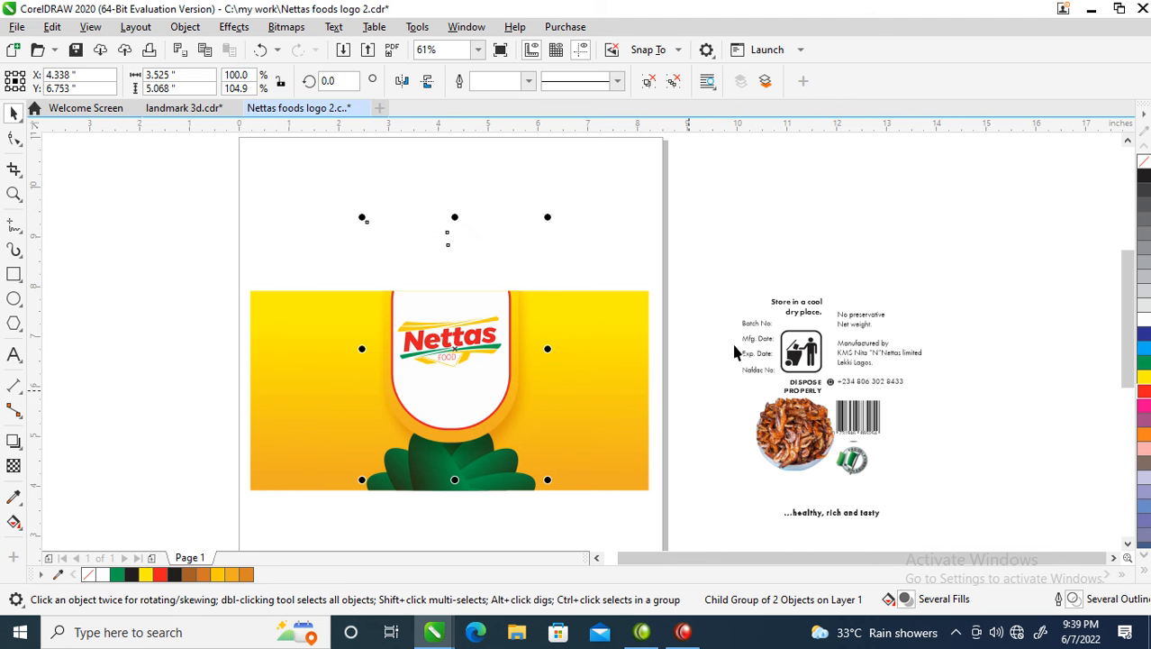
left_click(825, 238)
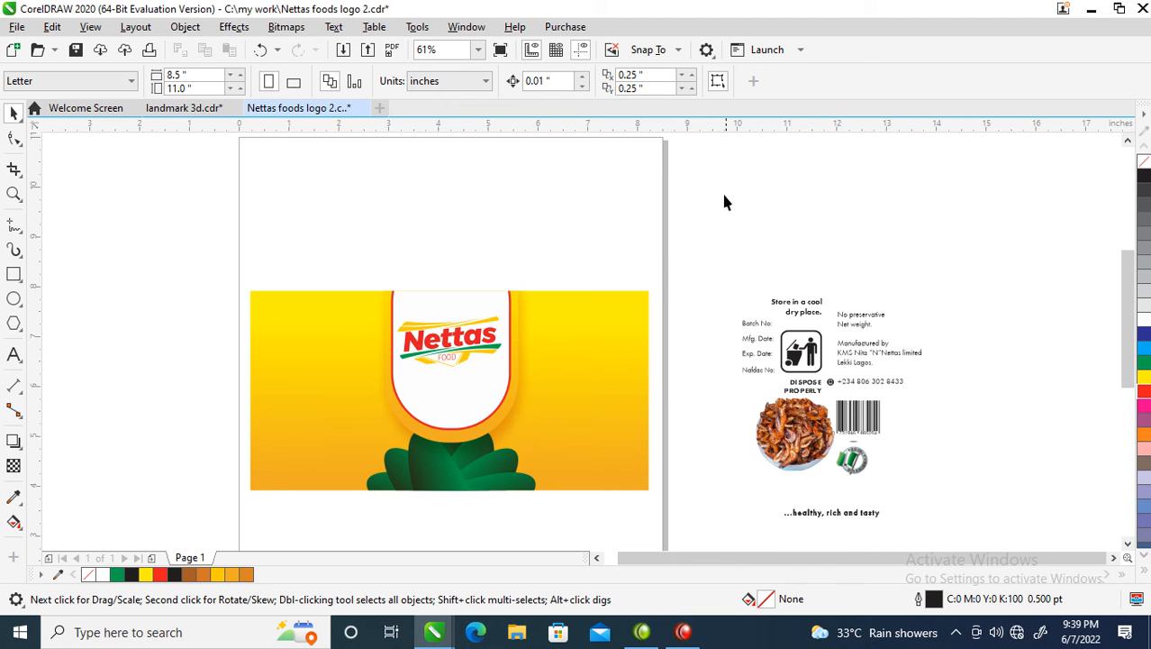
Step: Place a copy of the "Store in a cool" text line on the white panel just below the Nettas logo
left_click(810, 303)
left_click_drag(810, 302, 458, 372)
right_click(458, 372)
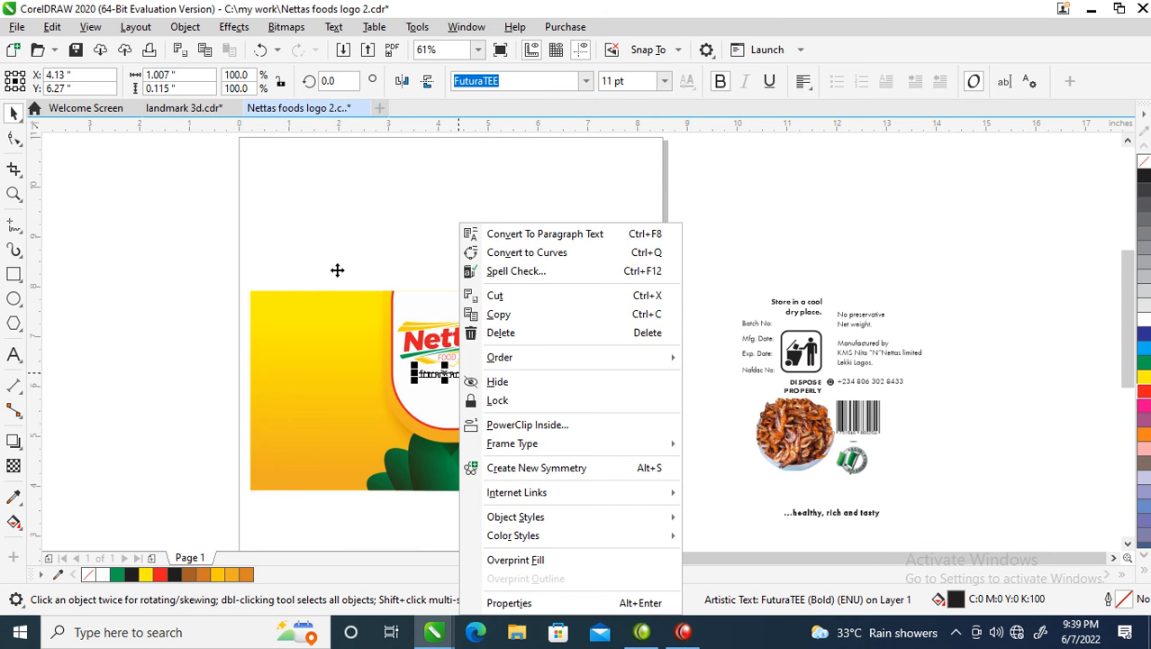
key("Escape")
Step: Replace the copied text below the logo with "GRINDED" and "Crayfish" on two separate lines
key("z")
left_click_drag(340, 353, 578, 463)
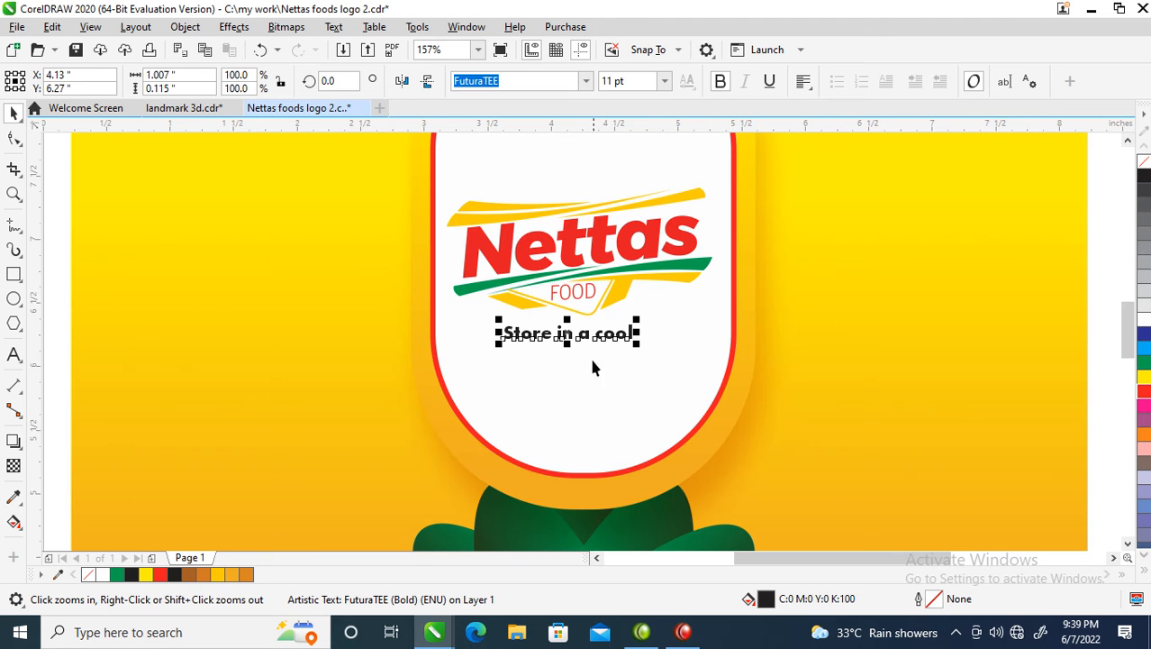
double_click(602, 335)
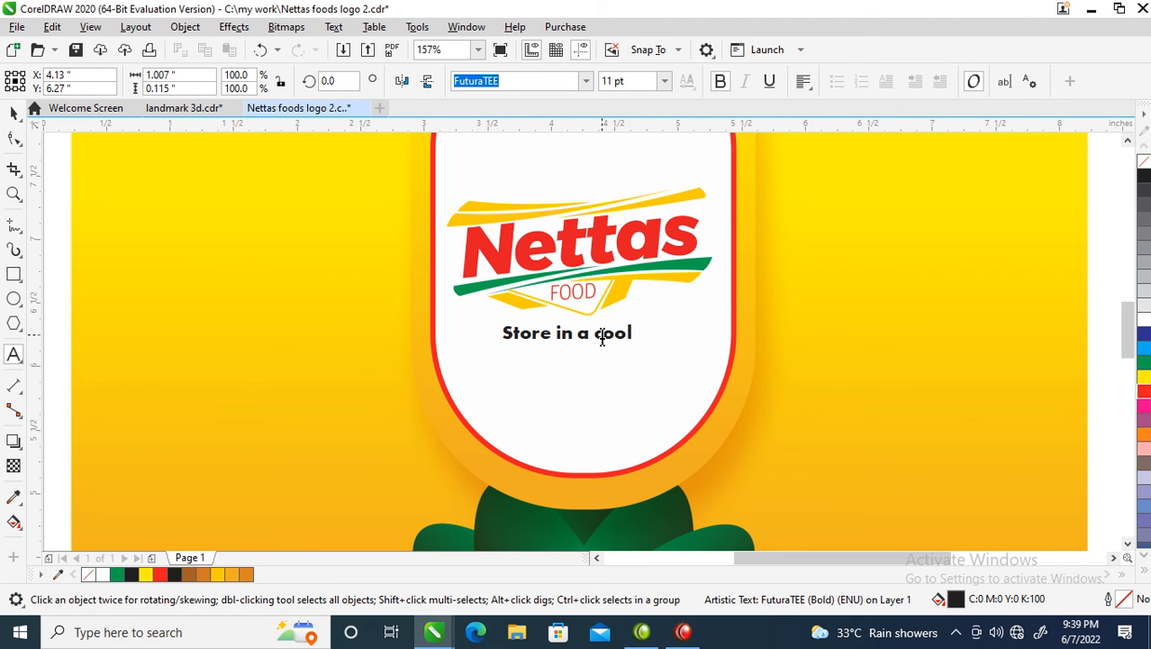
key("ctrl+a")
type("G")
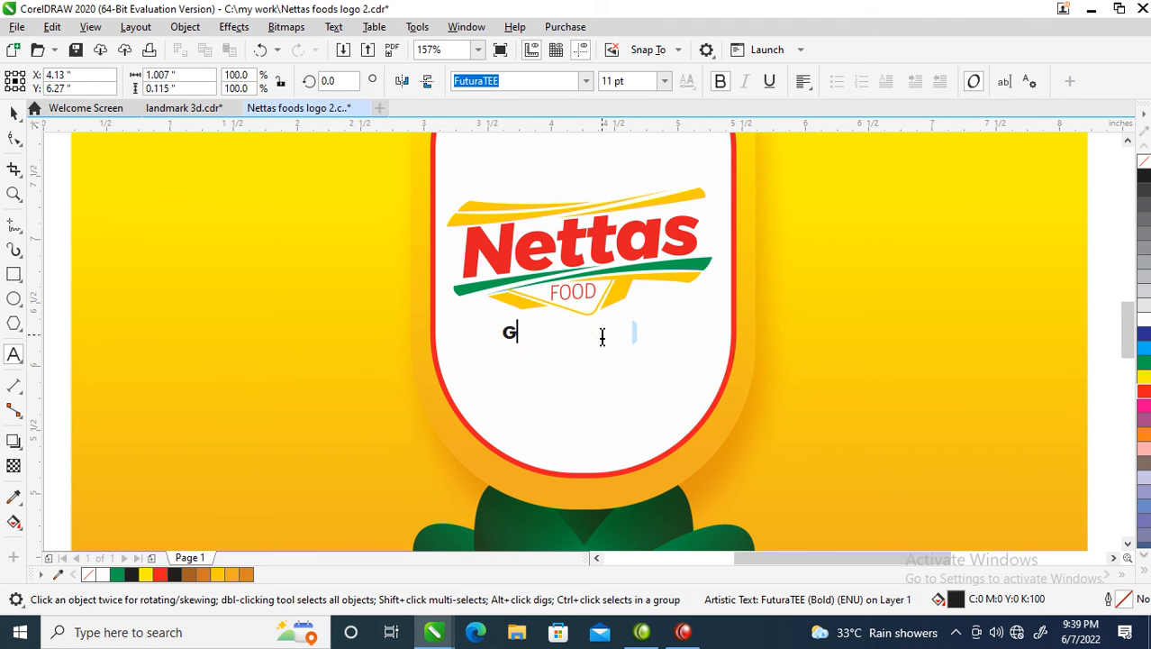
type("RINDED")
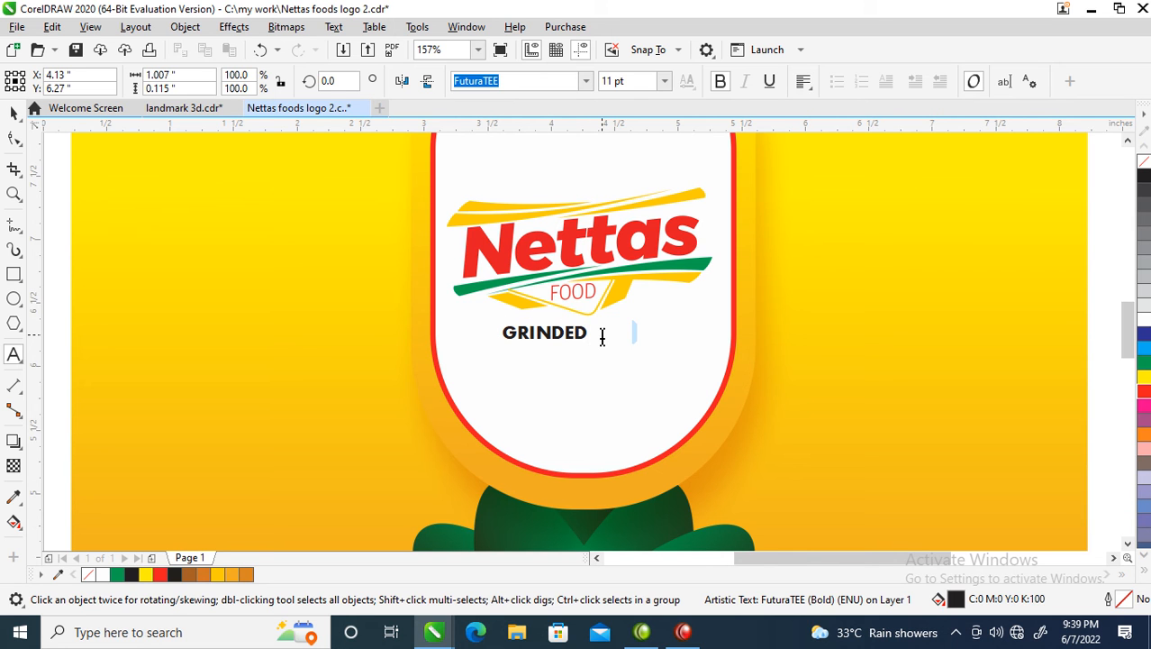
key("Return")
type("Craf")
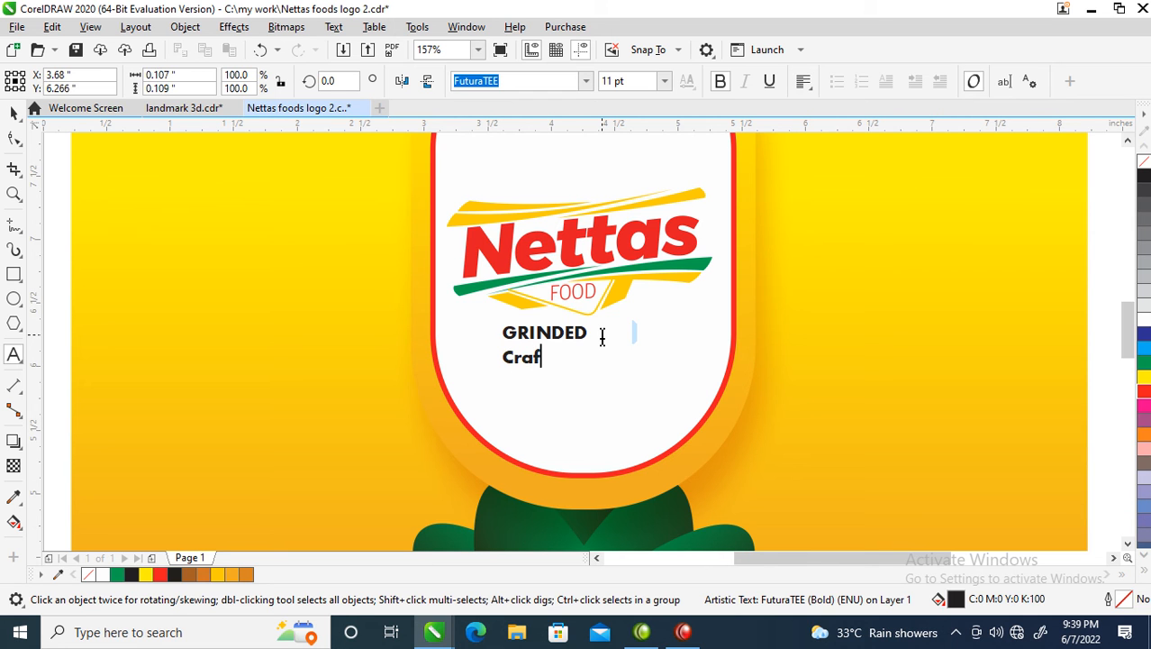
key("BackSpace")
type("yfish")
key("ctrl+space")
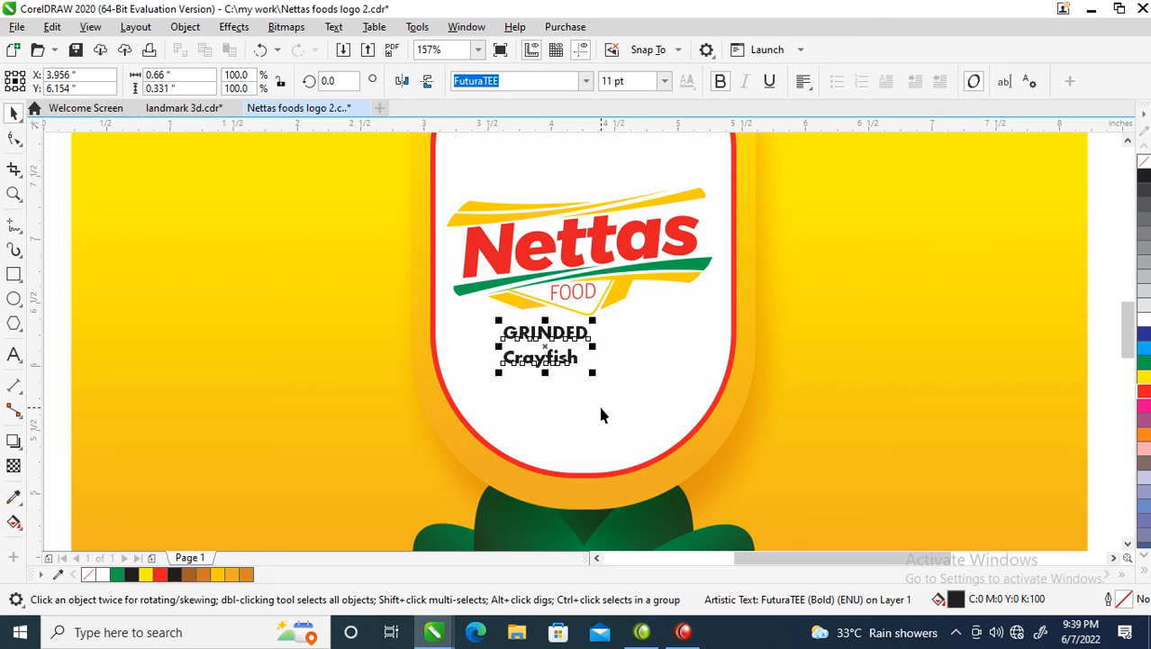
Step: Break the two-line text into separate lines and fill both with green C100 M0 Y100 K0
key("ctrl+k")
left_click(553, 362, "shift")
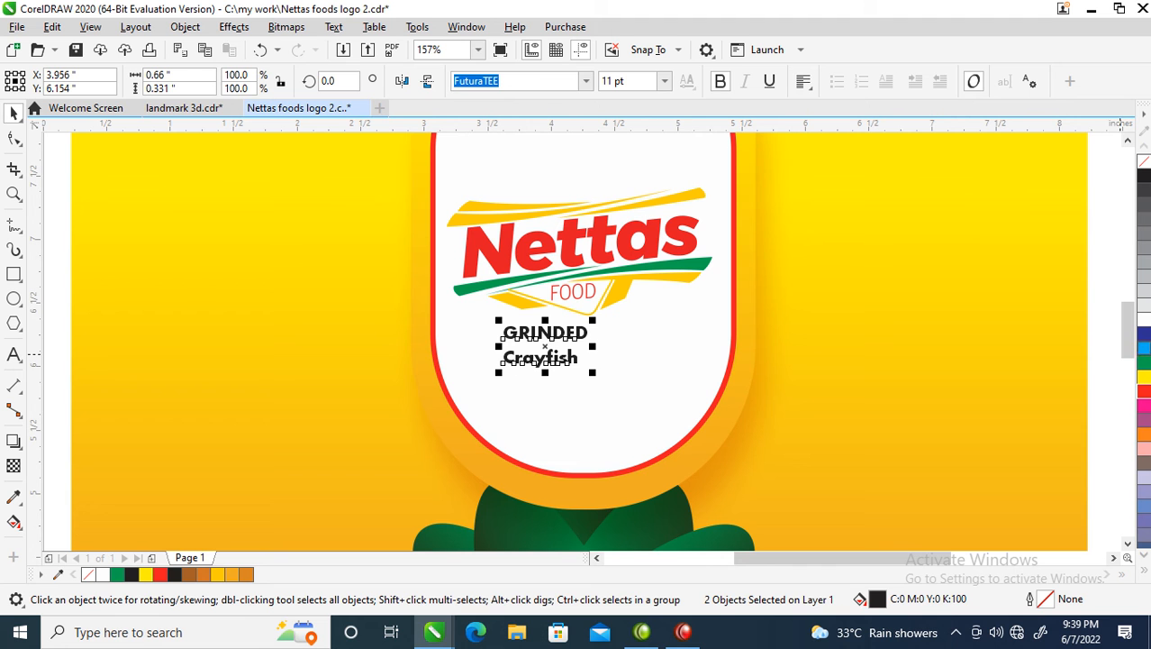
left_click(1145, 362)
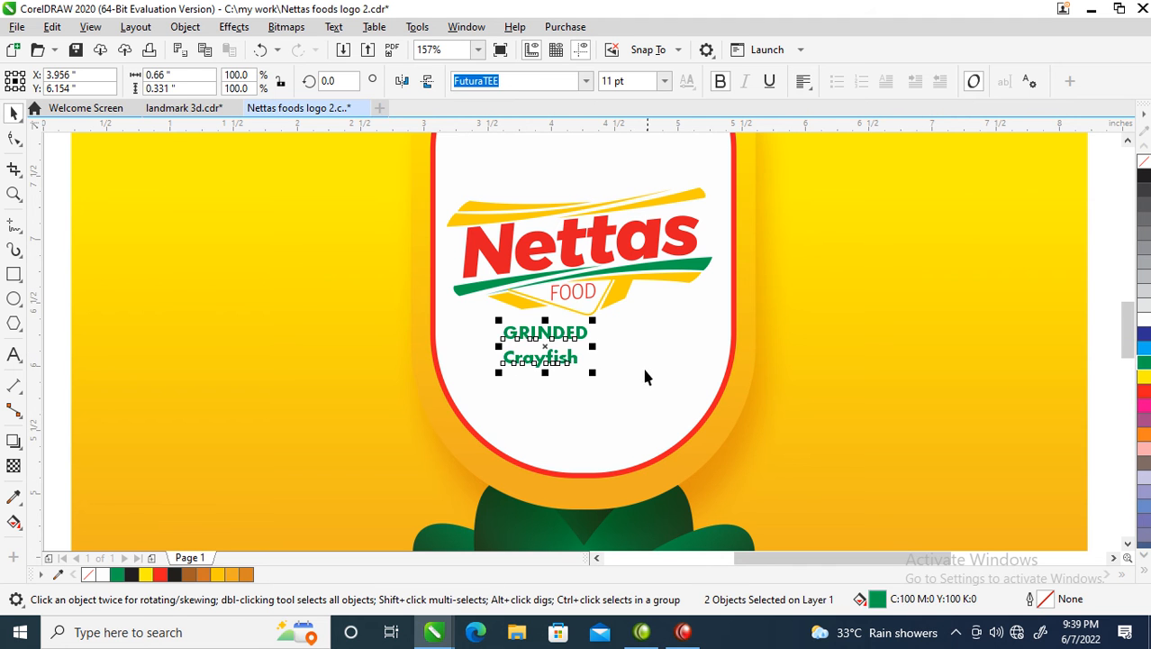
left_click(648, 325)
Step: Enlarge "Crayfish" to about 42 pt and set it in Edwardian Script ITC with a matching green outline
left_click(566, 361)
left_click_drag(585, 376, 791, 426)
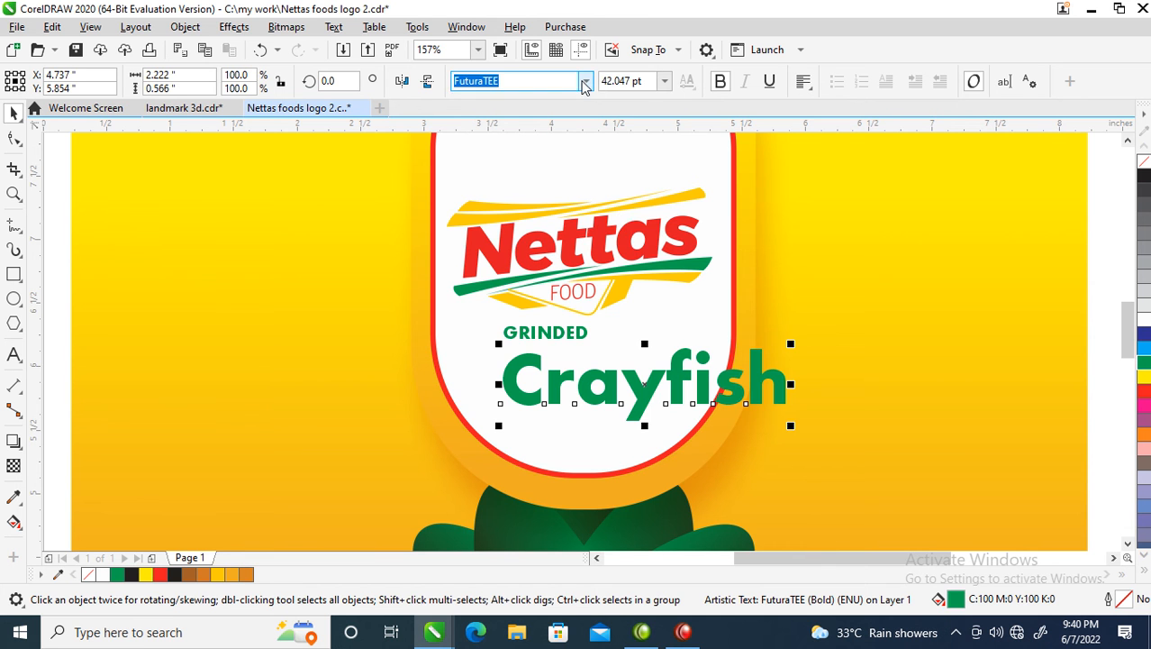
left_click(586, 81)
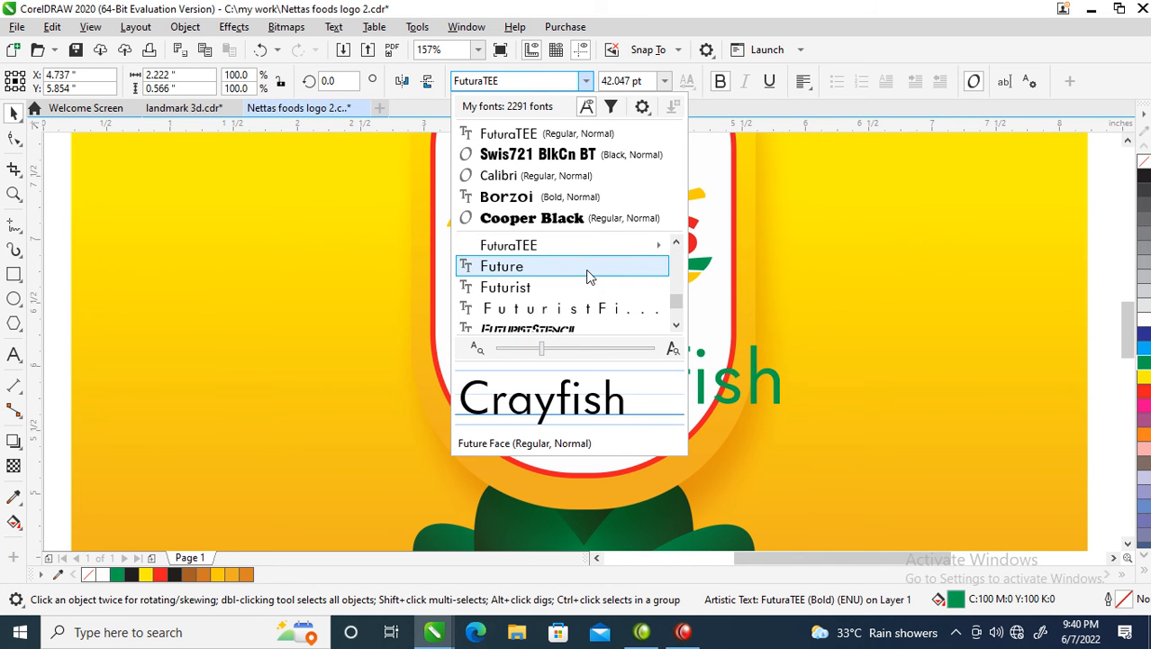
scroll(586, 276, "up", 5)
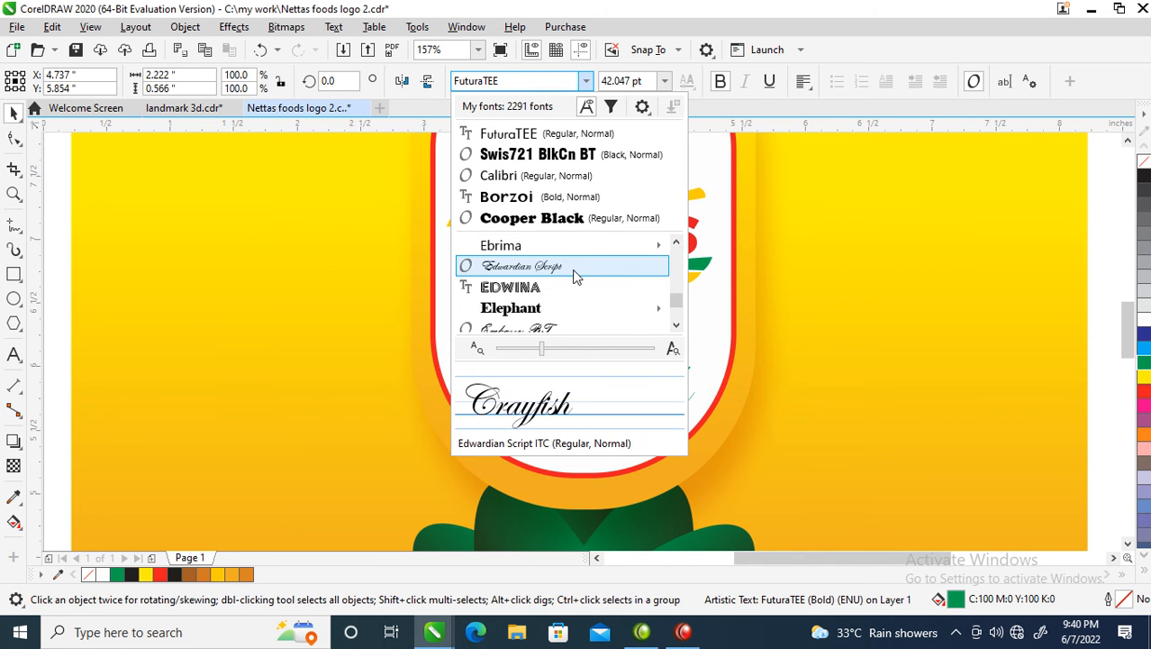
left_click(571, 266)
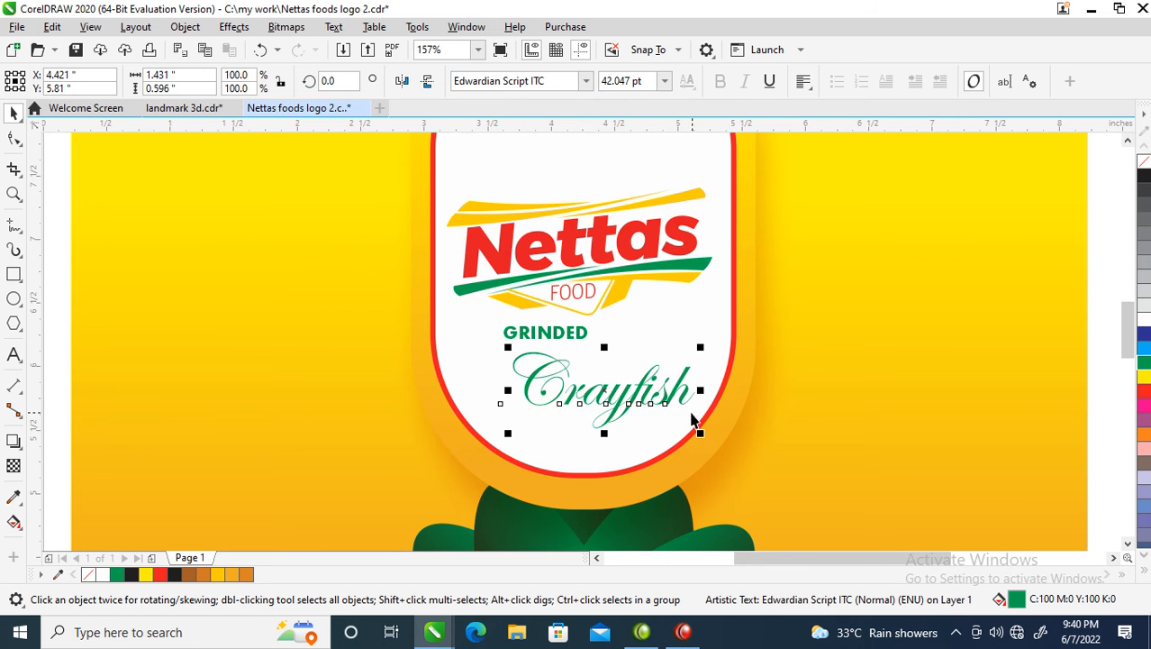
right_click(1143, 367)
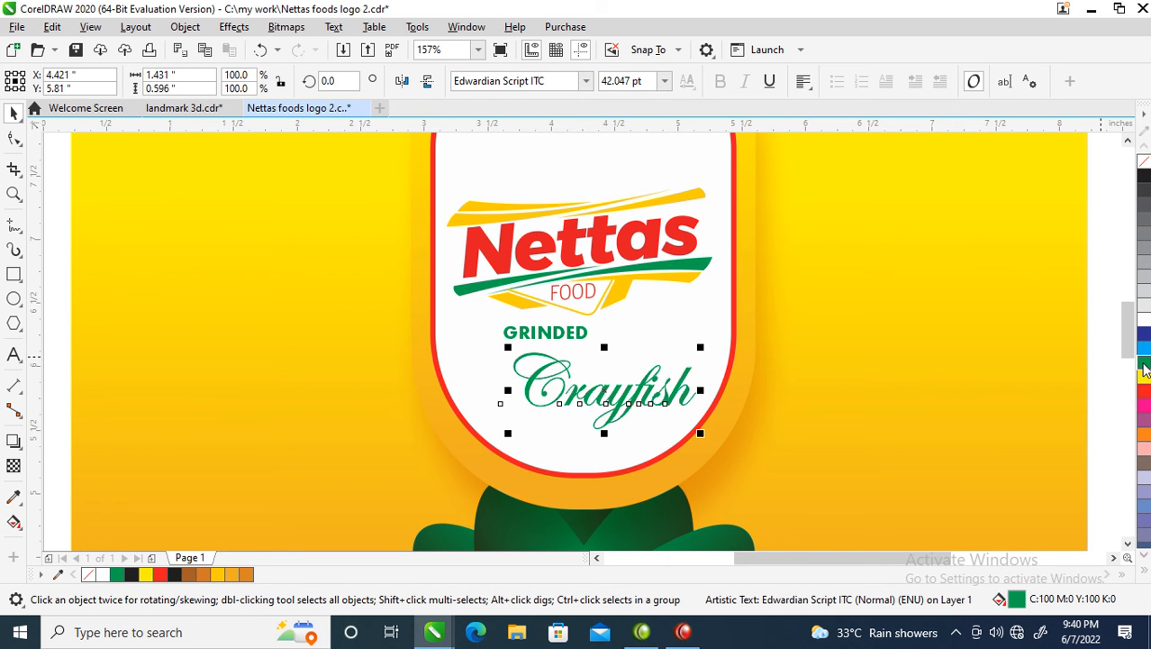
Step: Rotate "Crayfish" by about 18 degrees and enlarge it to about 59 pt across the lower part of the white panel
mouse_move(700, 346)
left_mouse_down()
mouse_move(750, 310)
mouse_move(747, 321)
mouse_move(730, 329)
mouse_move(742, 330)
mouse_move(727, 258)
mouse_move(712, 362)
mouse_move(699, 355)
left_mouse_up()
left_click(712, 390)
left_click_drag(702, 372, 685, 374)
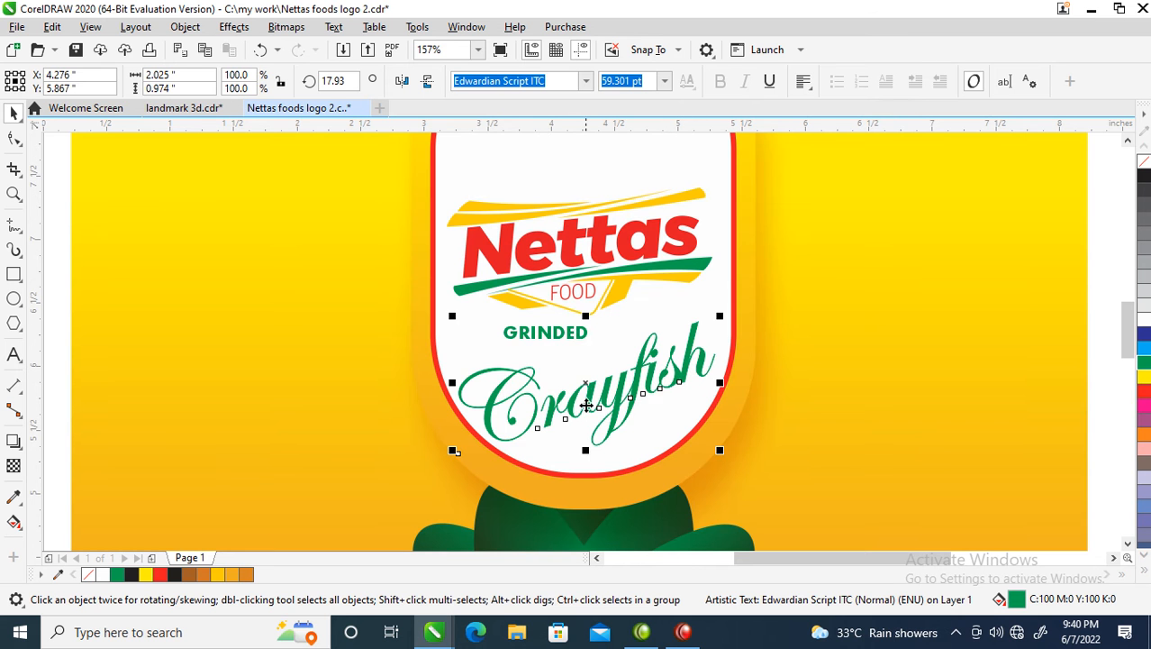
Step: Tilt "GRINDED" about 15 degrees just above "Crayfish" and move both lines up toward the logo
left_click_drag(576, 338, 635, 328)
left_click(604, 353)
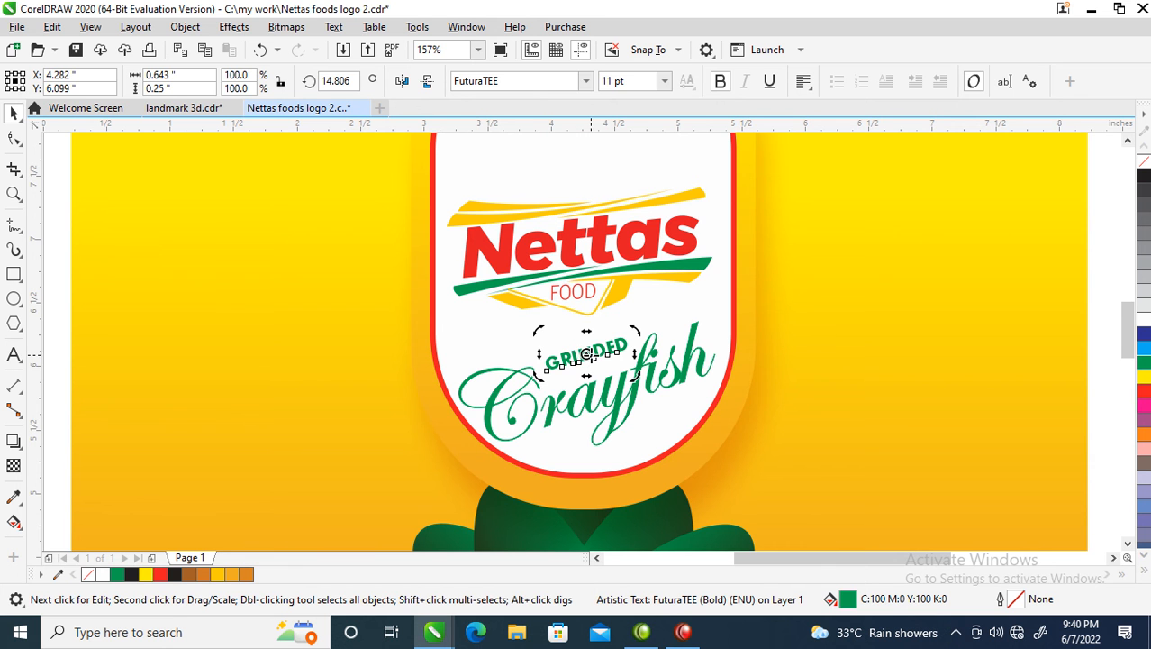
left_click(588, 359)
left_click(588, 359, "ctrl")
left_click_drag(588, 358, 595, 360)
left_click(616, 407, "shift")
left_click_drag(616, 407, 613, 393)
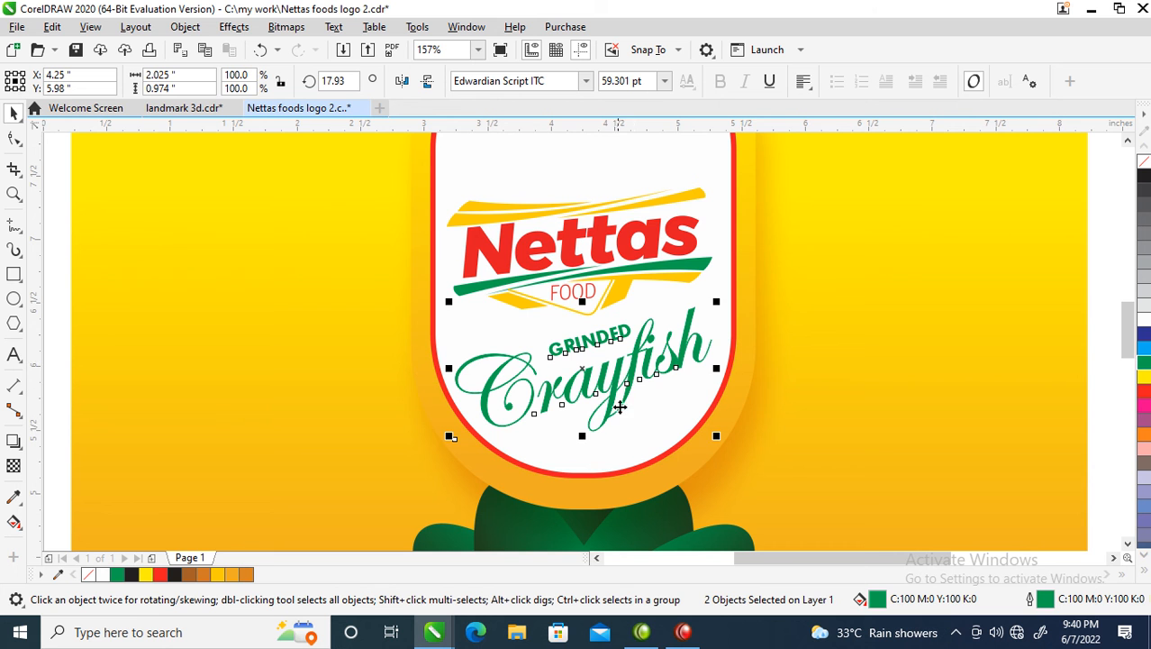
Step: Scale the Nettas logo down to about 1.89 inches wide and shift it and the product name slightly up
scroll(635, 299, "down", 2)
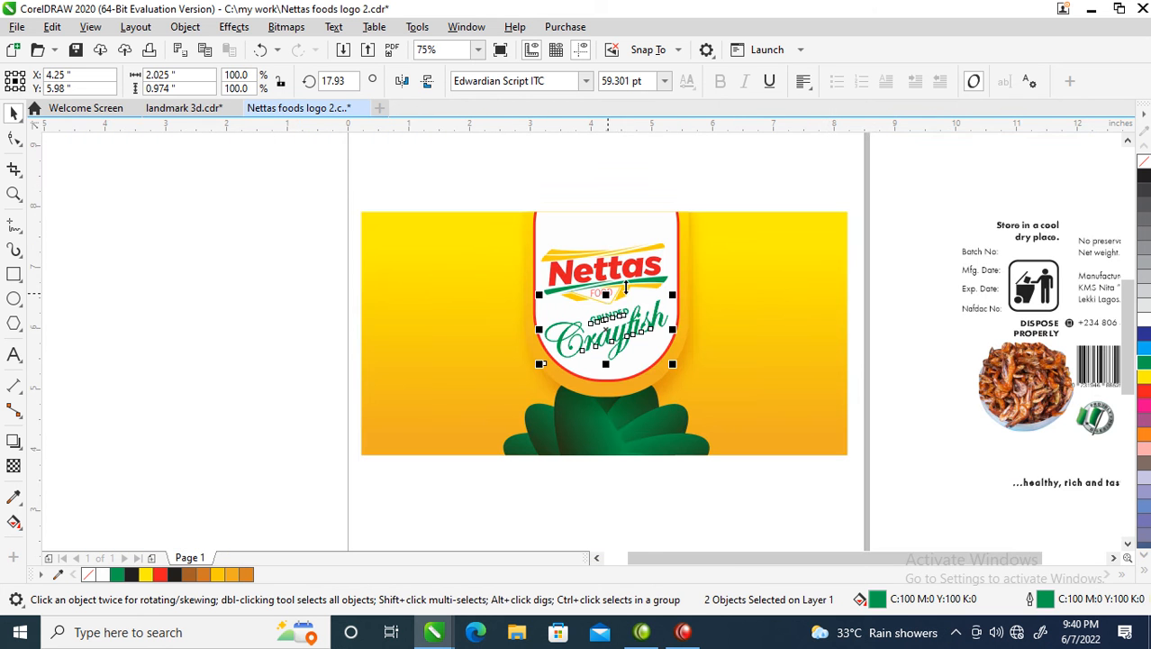
left_click(641, 272)
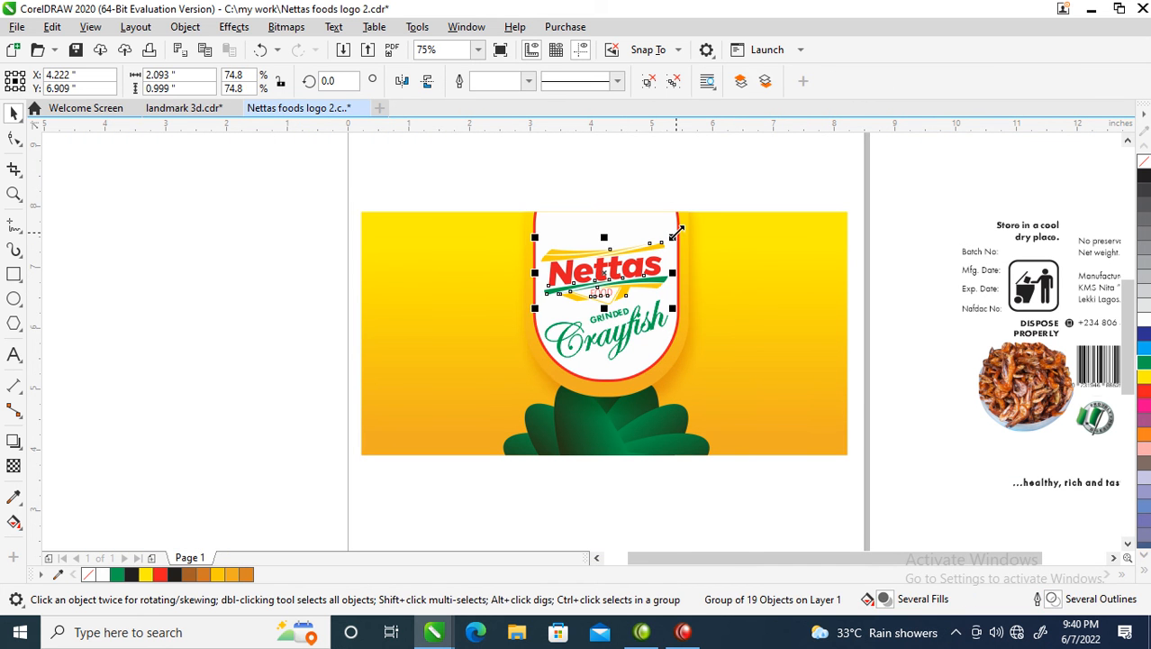
left_click_drag(677, 233, 666, 239)
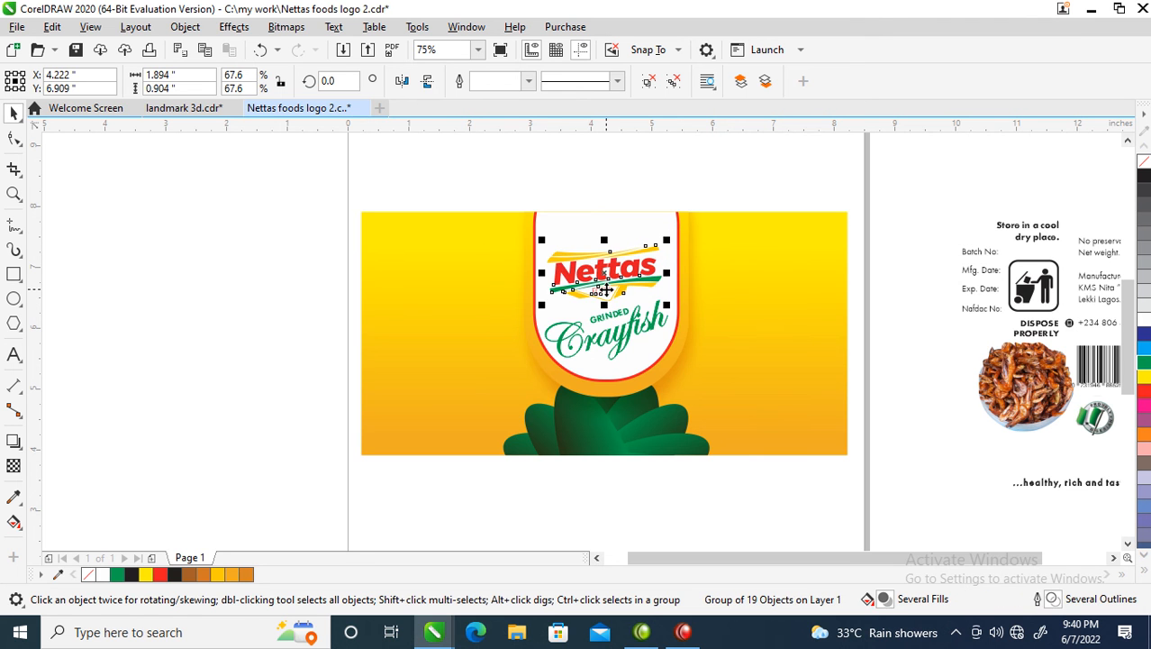
left_click_drag(609, 288, 610, 281)
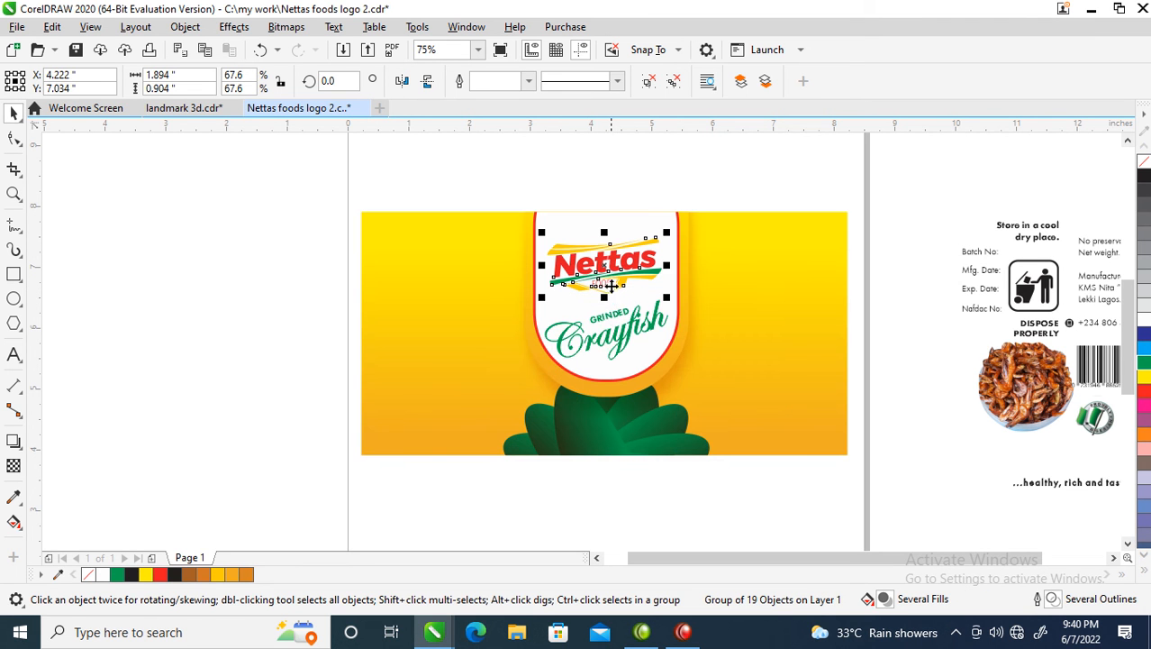
left_click_drag(463, 260, 681, 391)
left_click_drag(633, 323, 638, 326)
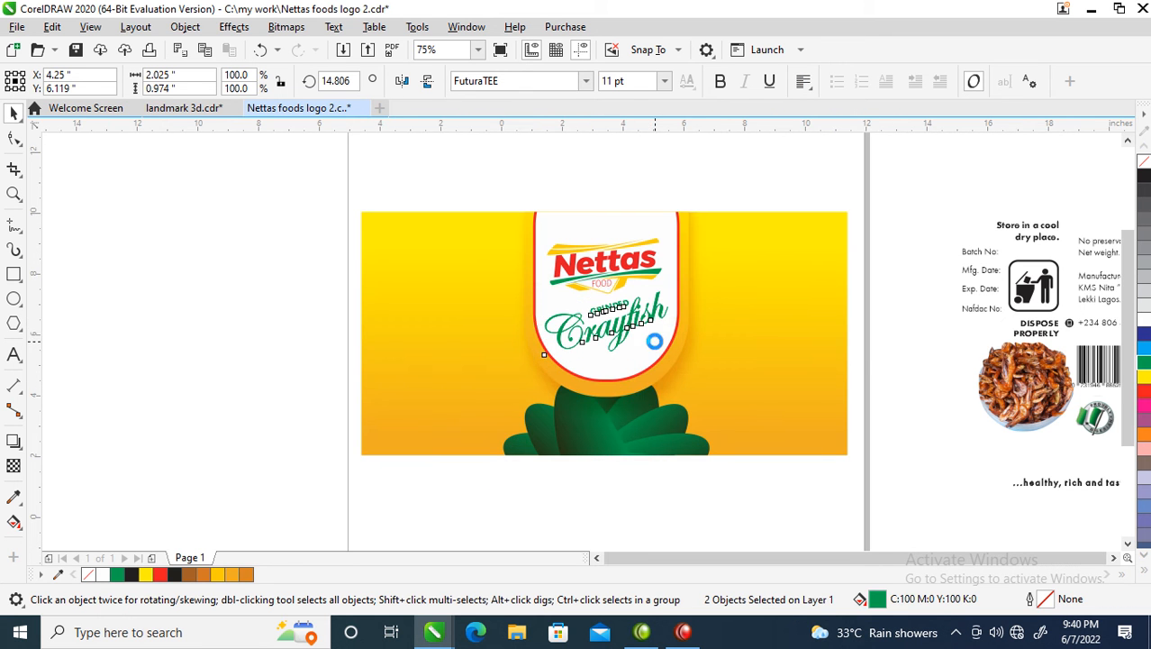
Step: Place a copy of the crayfish bowl photo over the panel's lower edge and the rosette, about 1.34 inches wide
scroll(638, 326, "down", 2)
key("z")
left_click_drag(445, 224, 1090, 474)
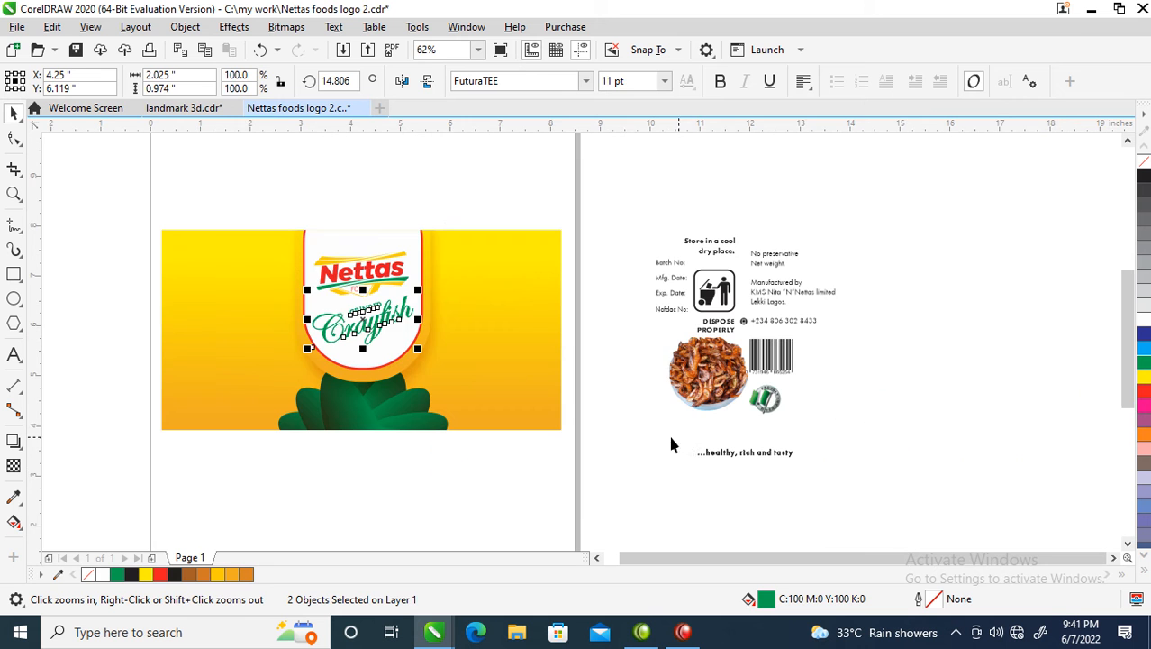
mouse_move(707, 377)
left_mouse_down()
mouse_move(382, 385)
mouse_move(384, 371)
left_mouse_up()
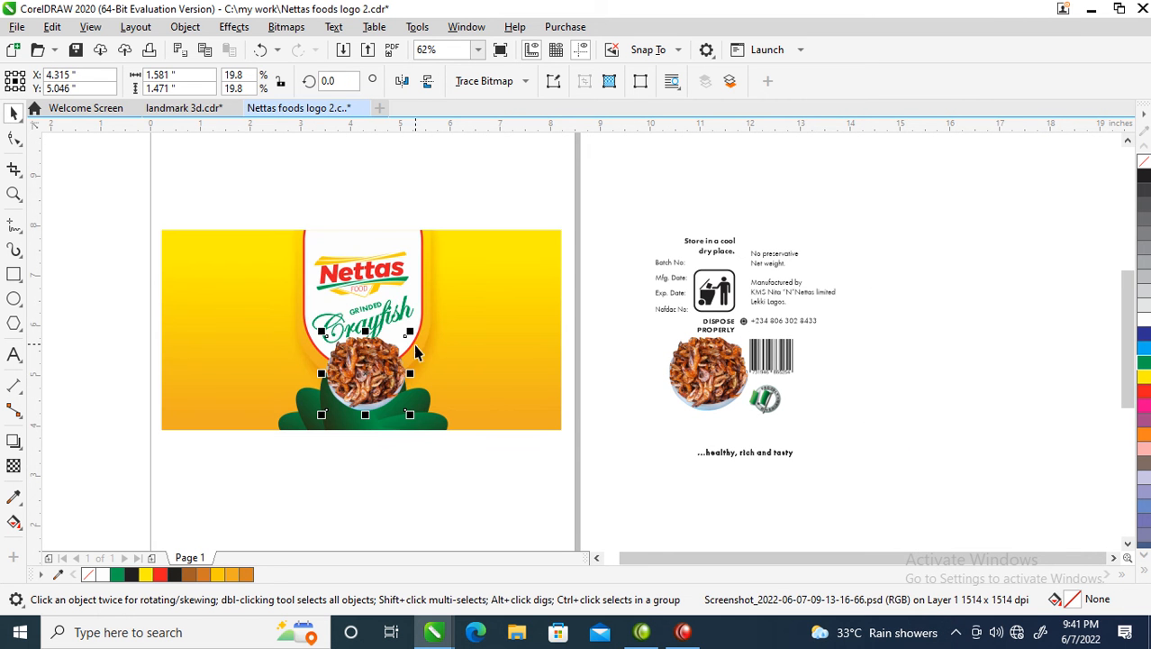
left_click_drag(411, 333, 408, 335)
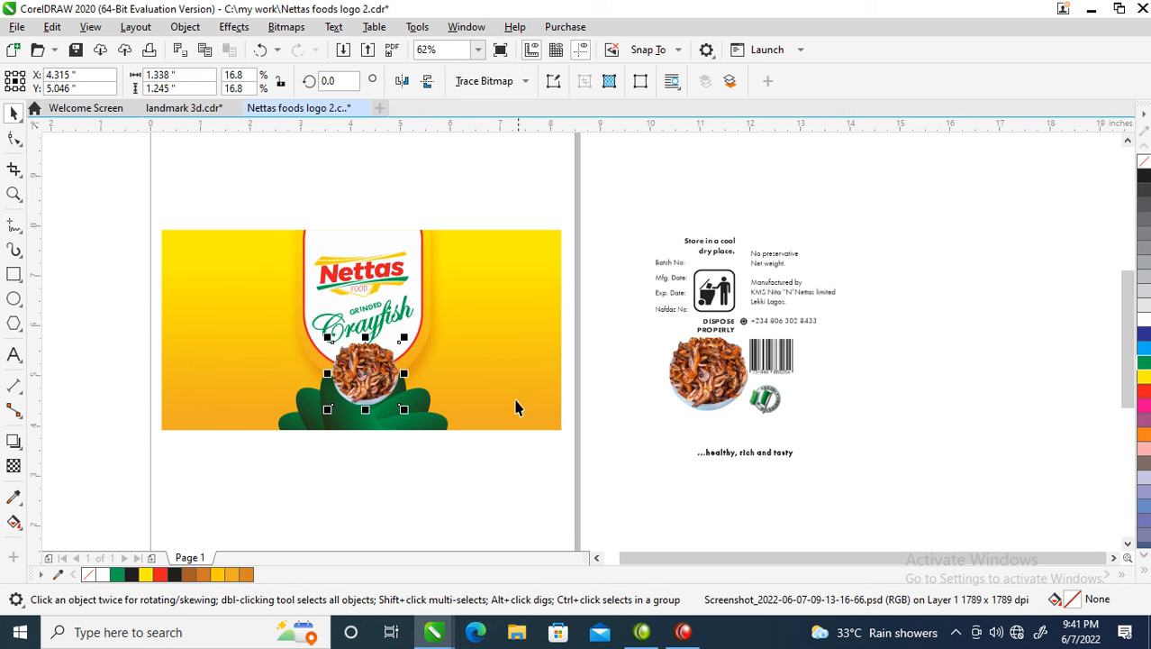
Step: Place a white copy of "...healthy, rich and tasty" on the rosette below the bowl, centred horizontally on the label
mouse_move(763, 458)
left_mouse_down()
mouse_move(779, 455)
mouse_move(439, 442)
mouse_move(399, 416)
left_mouse_up()
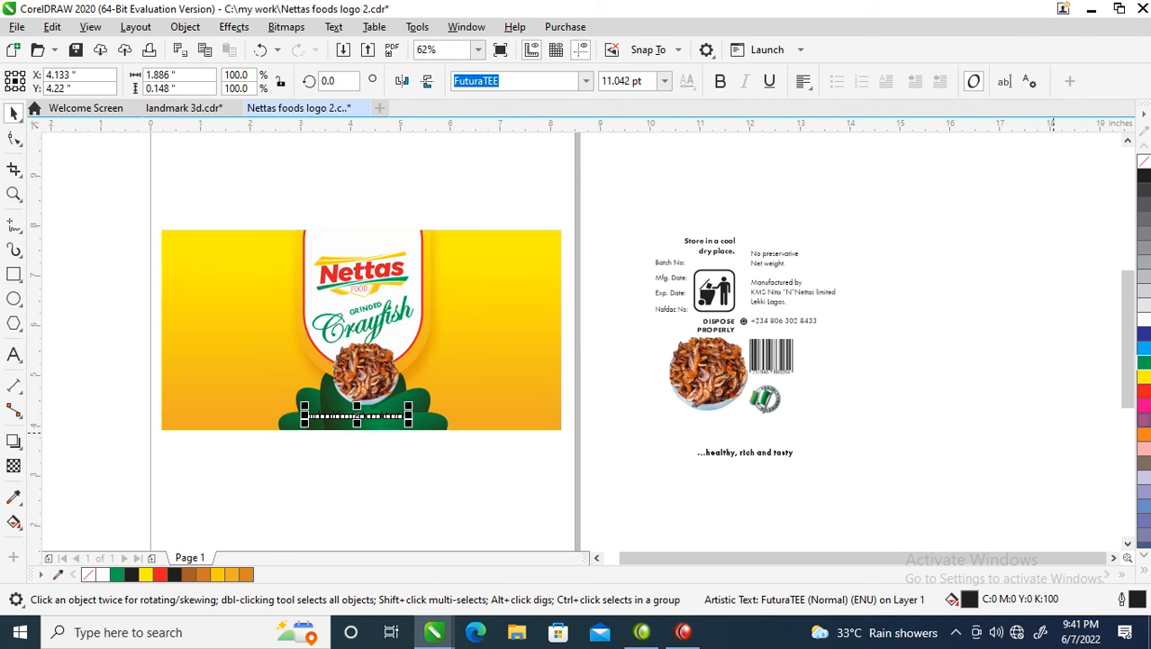
left_click(1141, 323)
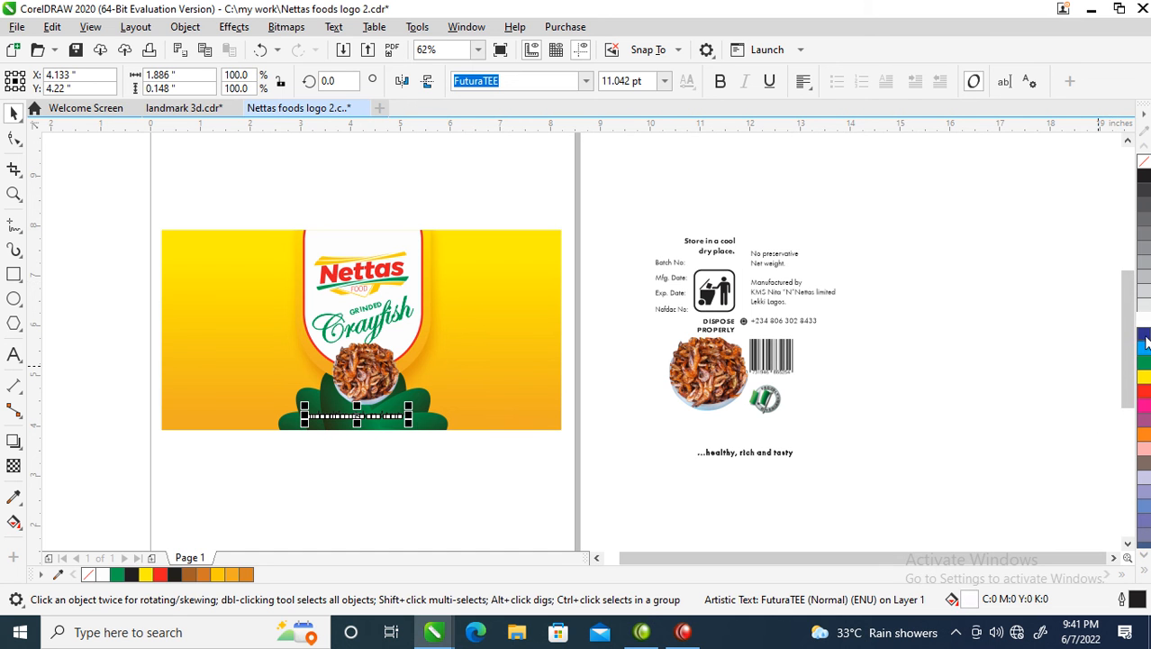
left_click(492, 392, "shift")
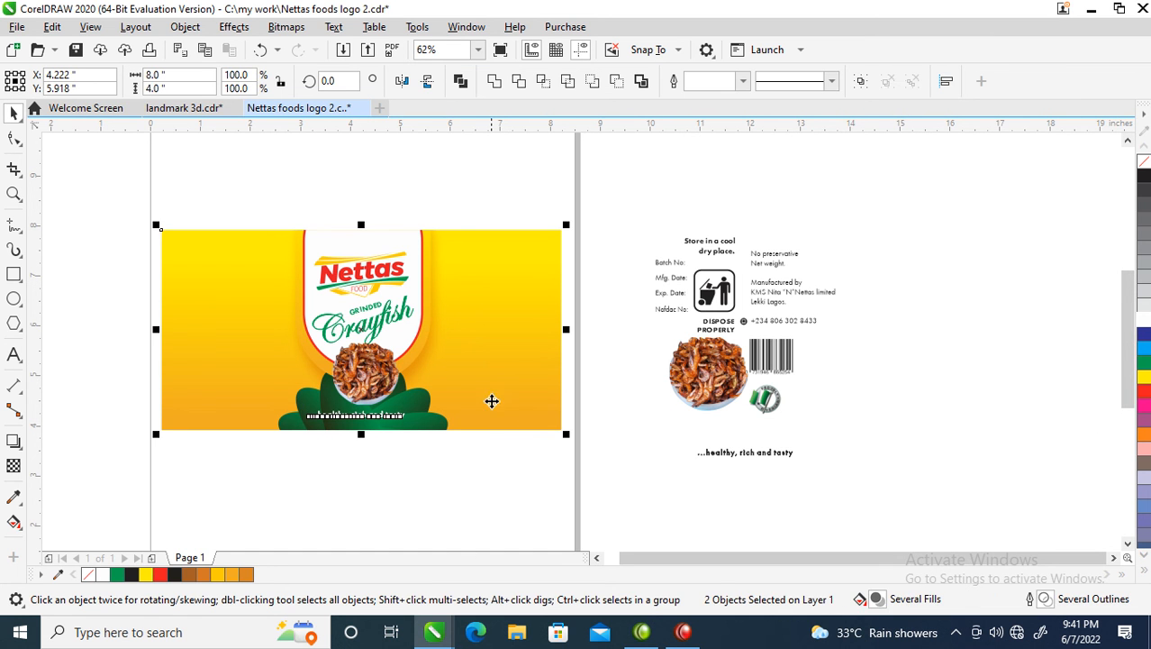
key("c")
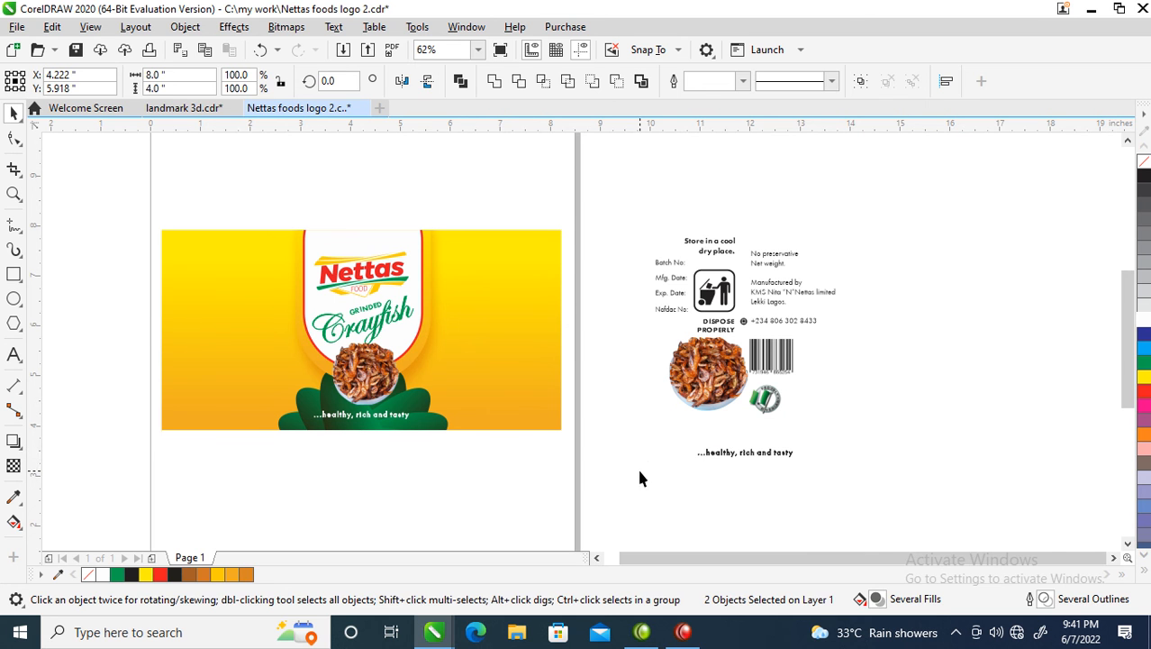
left_click(642, 478)
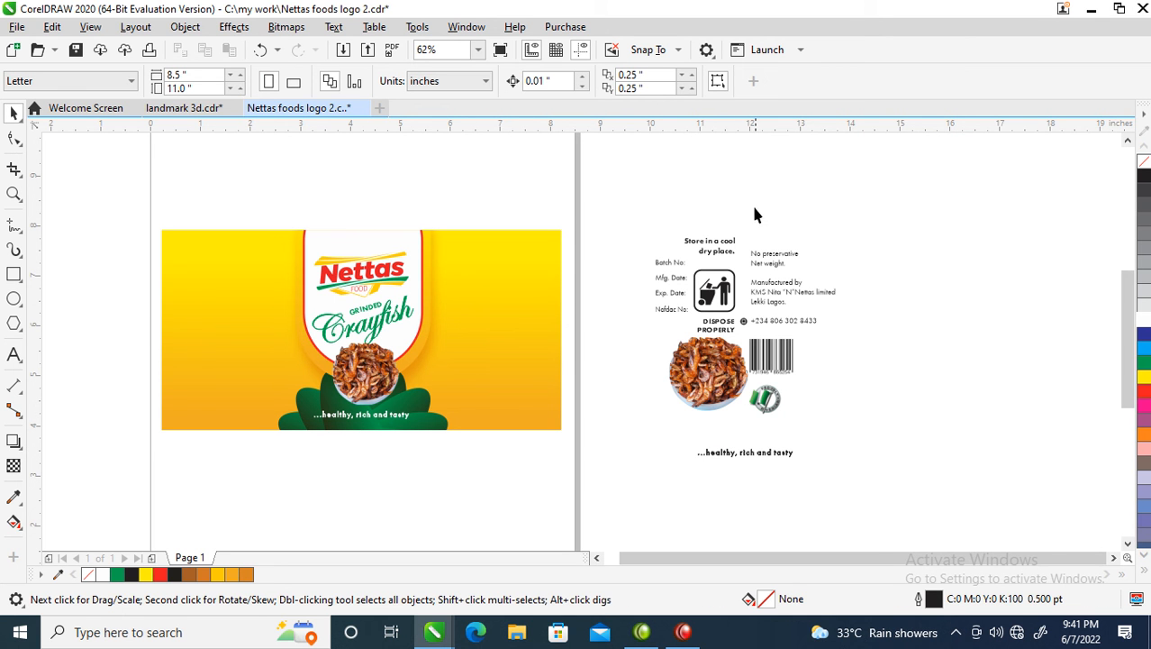
Step: Place a copy of the preservative, net weight, manufacturer and phone text on the yellow area left of the white panel
left_click_drag(737, 177, 880, 339)
left_click_drag(793, 290, 233, 306)
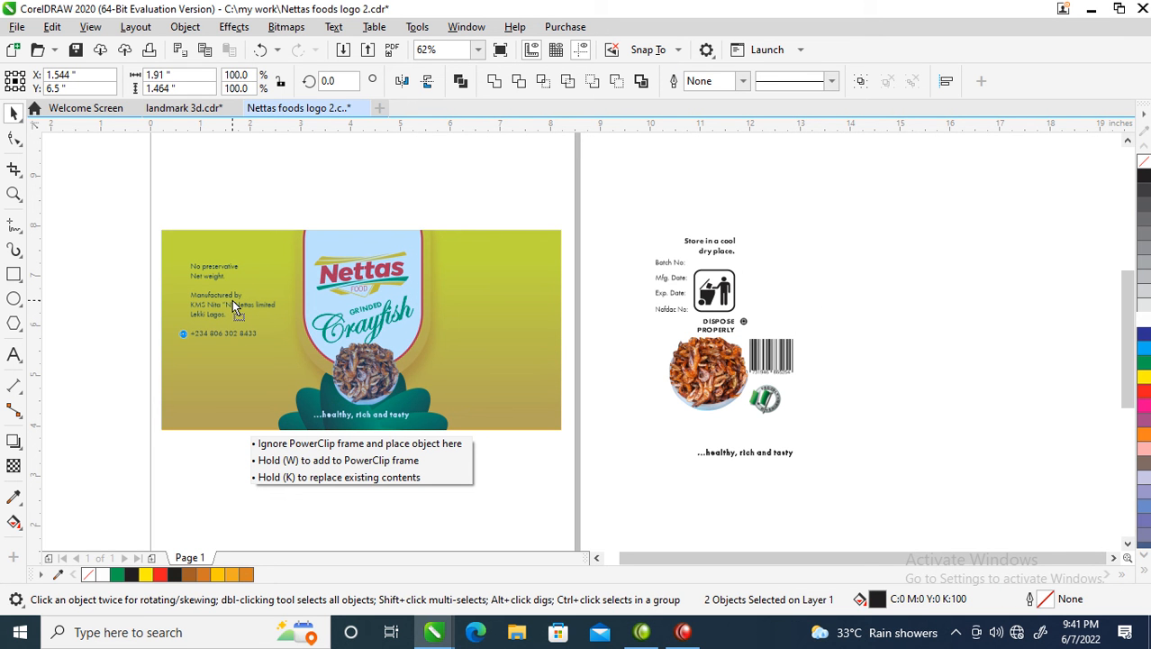
left_click_drag(233, 302, 233, 302)
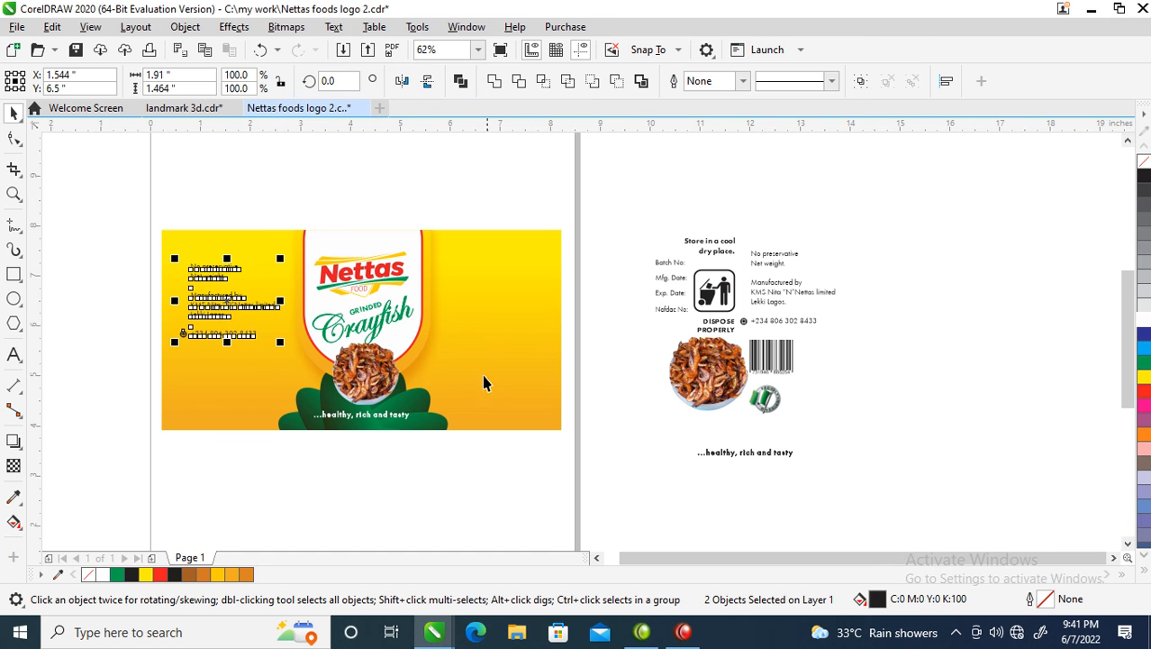
Step: Place a copy of the four "Batch No:" to "Nafdac No:" lines on the yellow area right of the white panel
left_click(672, 267)
left_click_drag(638, 244, 693, 319)
left_click_drag(671, 280, 464, 282)
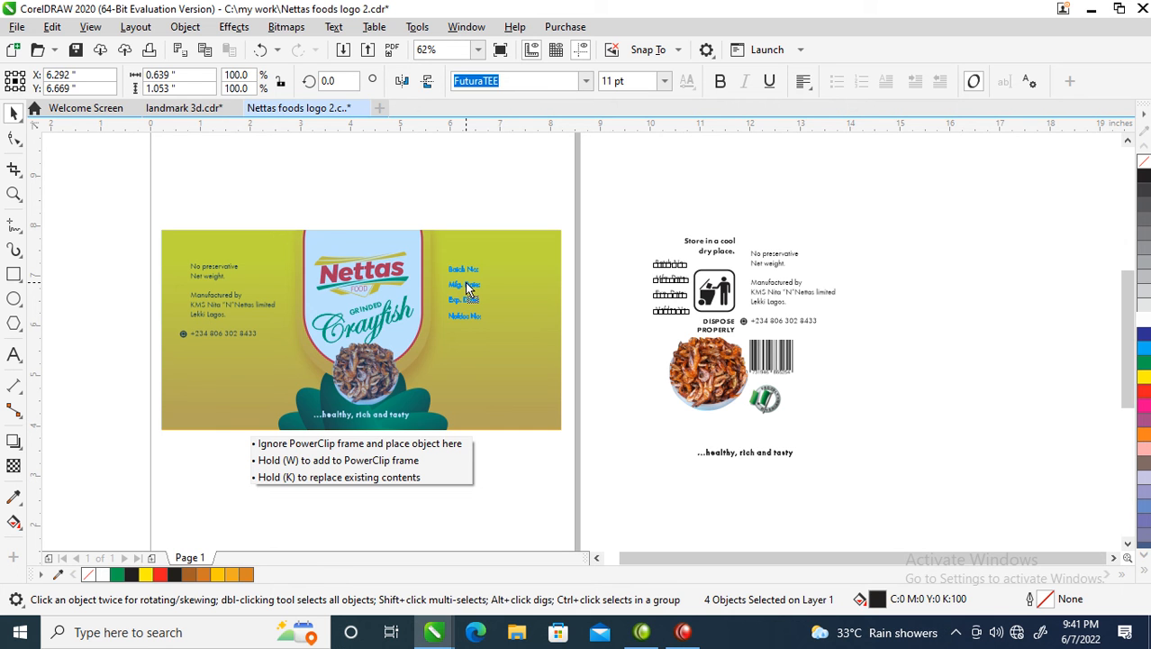
left_click_drag(465, 282, 465, 282)
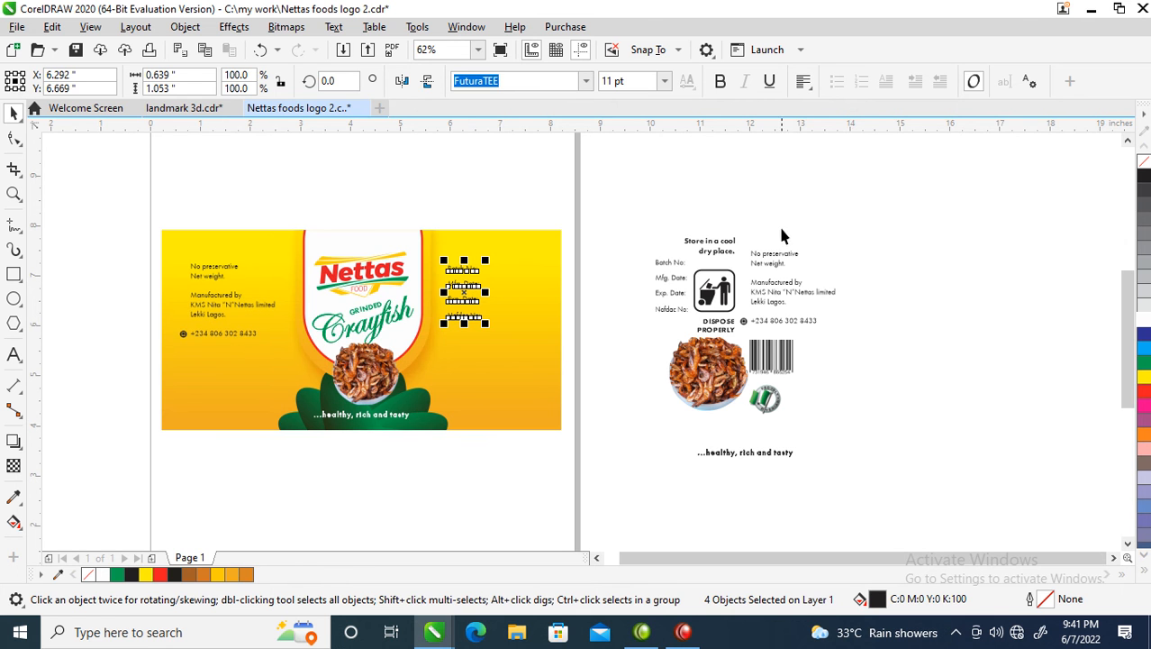
Step: Place copies of "Store in a cool dry place." and the grouped "DISPOSE PROPERLY" symbol below the "Nafdac No:" line
left_click_drag(659, 218, 511, 343)
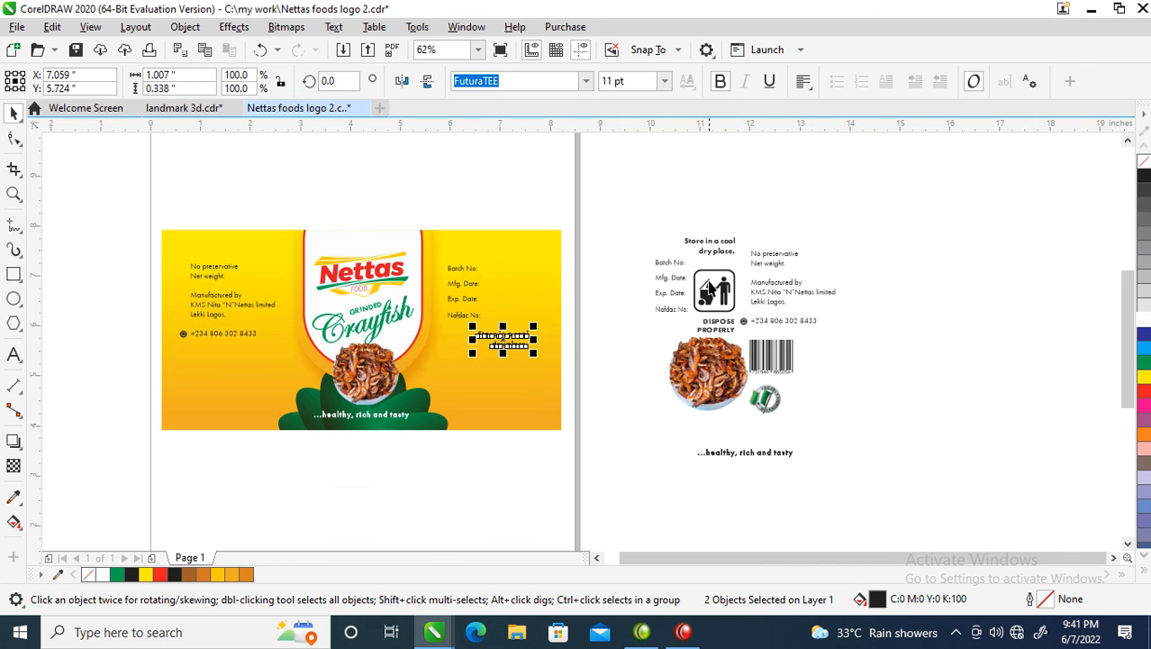
left_click_drag(682, 259, 747, 353)
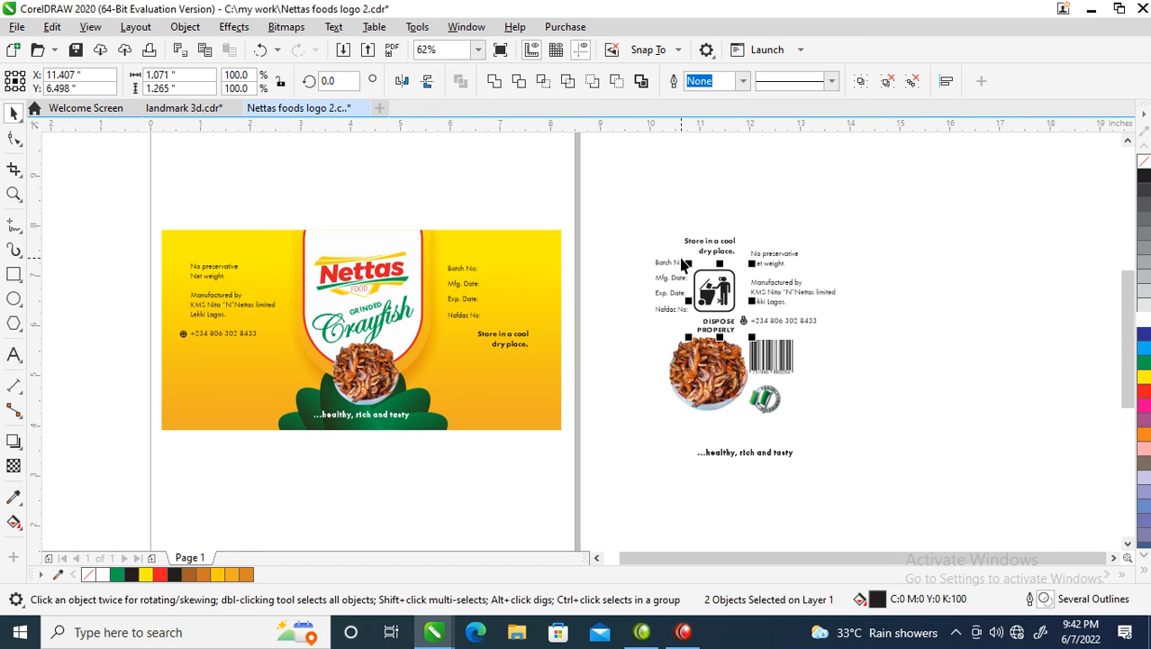
key("ctrl+g")
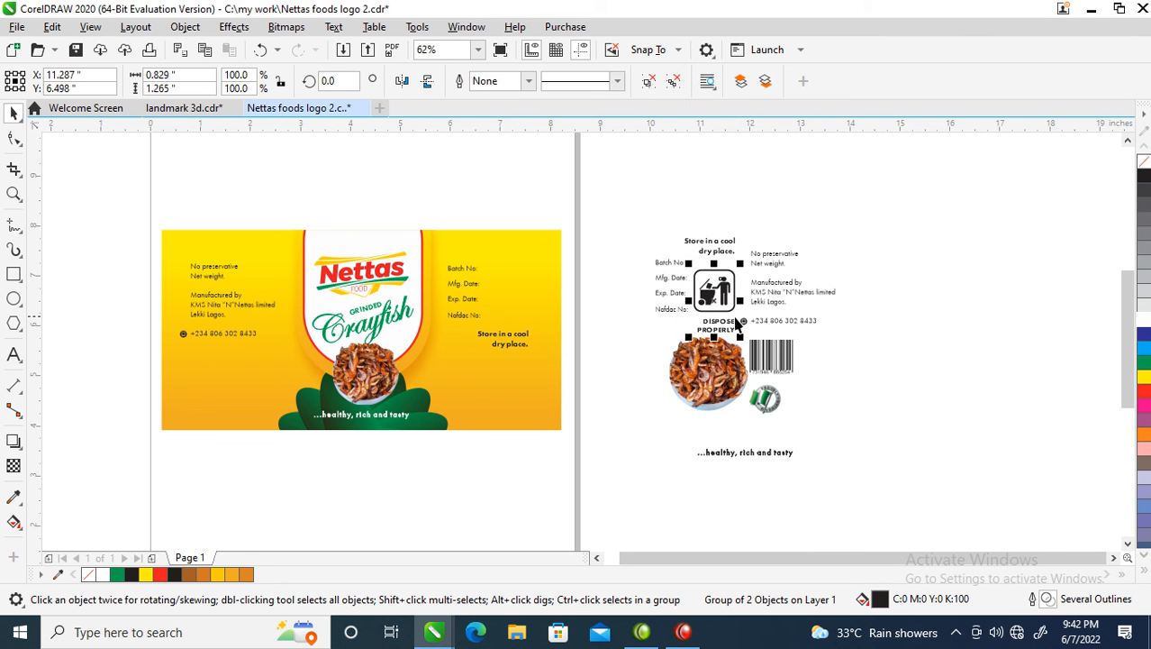
left_click_drag(730, 303, 515, 389)
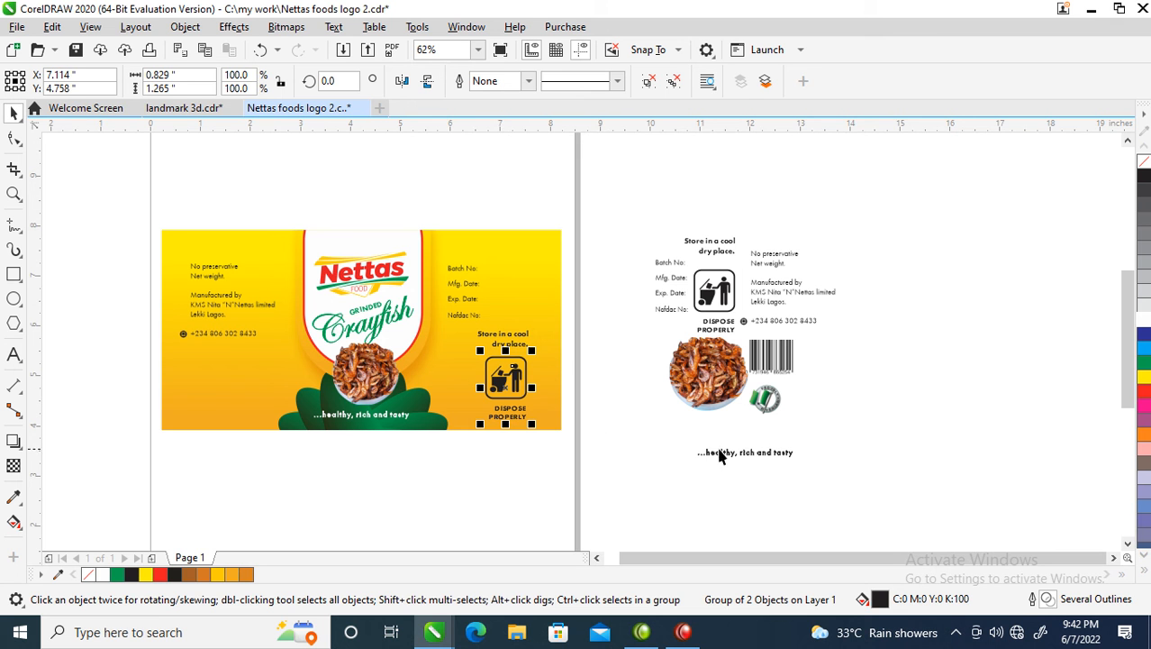
Step: Place copies of the barcode and round flag seal below the phone line, and delete the source items beside the page
left_click_drag(781, 356, 227, 377)
left_click_drag(776, 409, 216, 423)
left_click_drag(630, 209, 879, 496)
key("Delete")
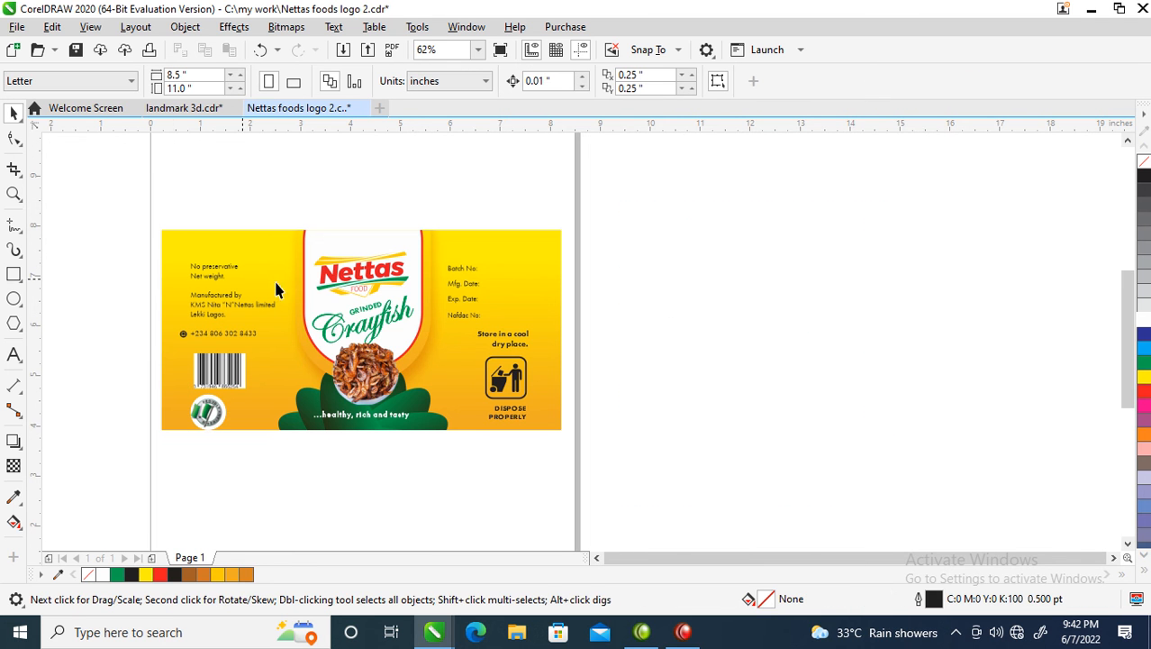
Step: Move the barcode closer under the phone line and raise the round flag seal to just below the barcode
key("z")
left_click_drag(158, 213, 658, 459)
key("space")
left_click_drag(290, 378, 286, 361)
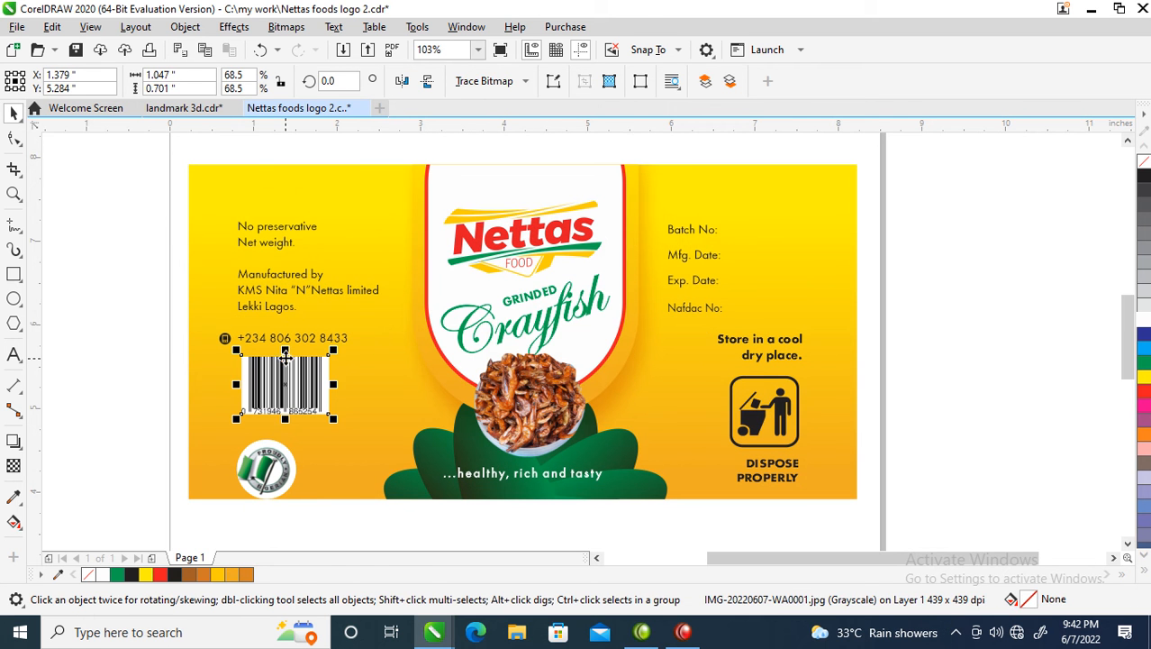
left_click(282, 308, "shift")
left_click_drag(282, 308, 279, 457)
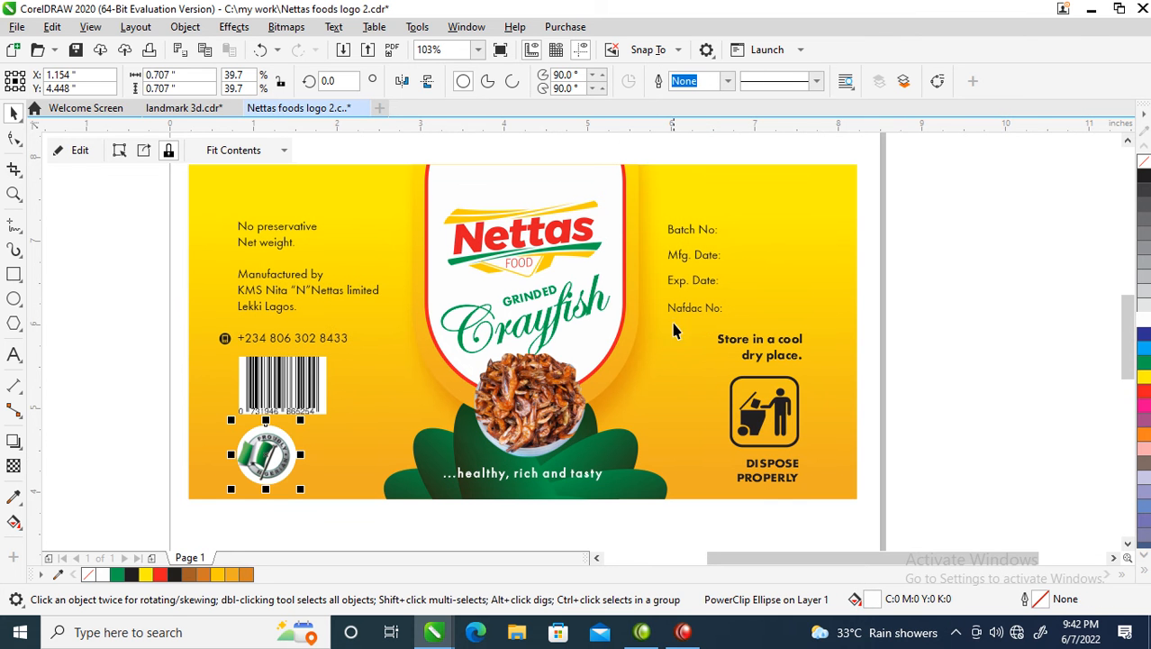
Step: Align the "DISPOSE PROPERLY" symbol group to the right edge of the "Store in a cool dry place." text
left_click_drag(991, 313, 694, 498)
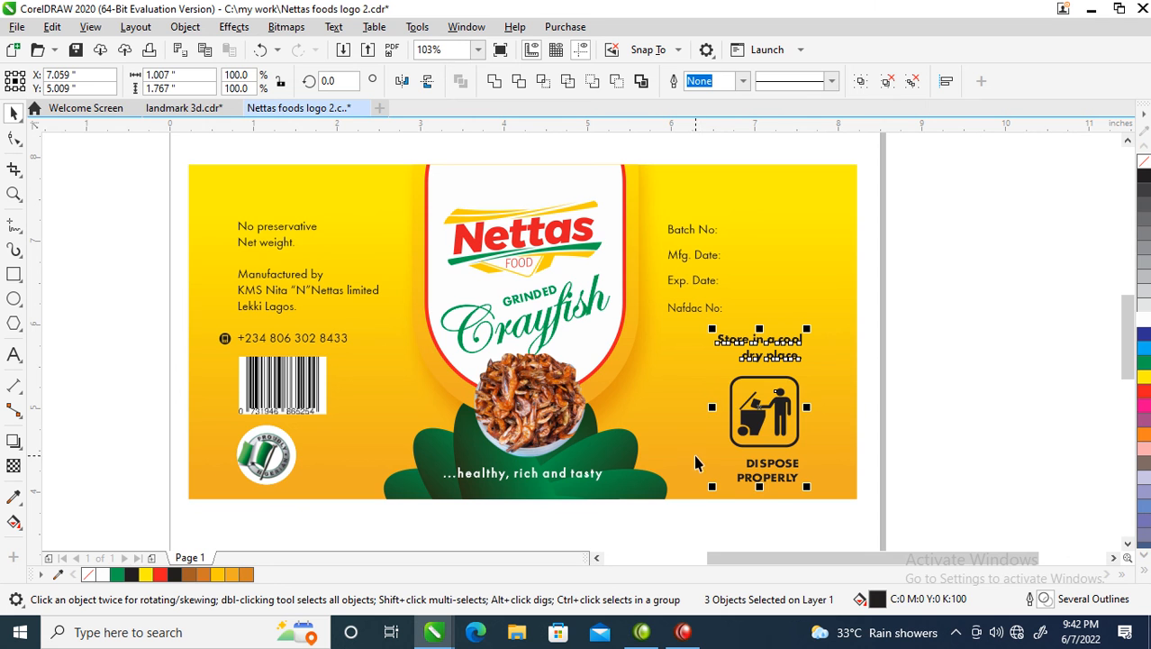
key("r")
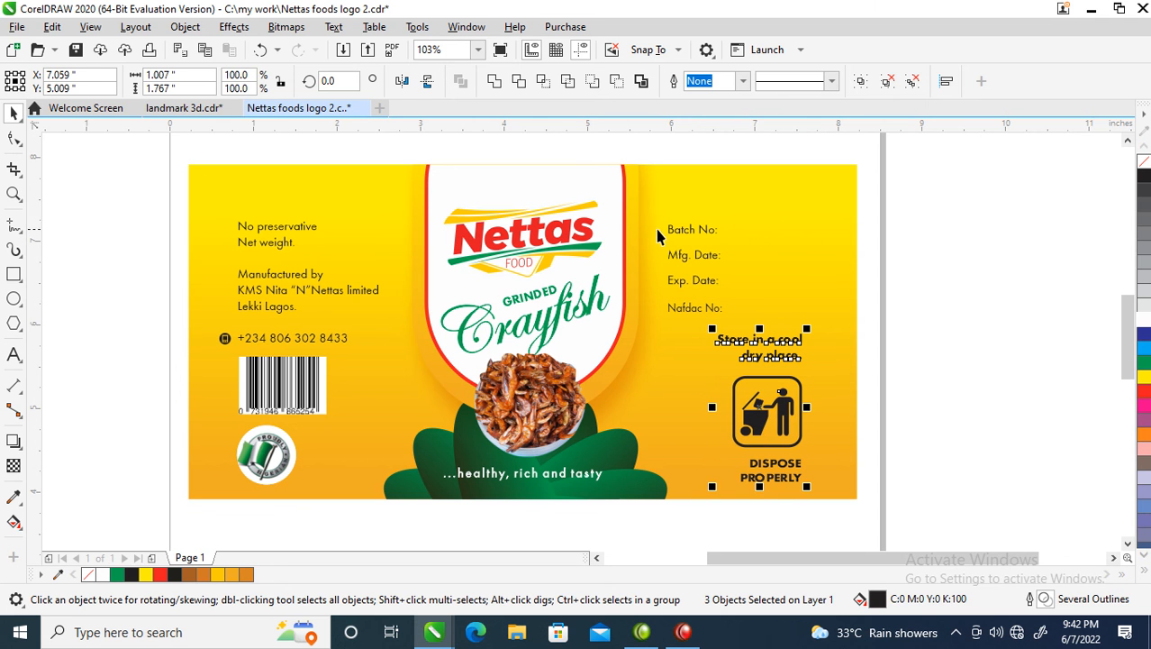
Step: Draw a white-filled rectangle about 0.89 by 0.22 inches beside the "Batch No:" label
left_click(14, 274)
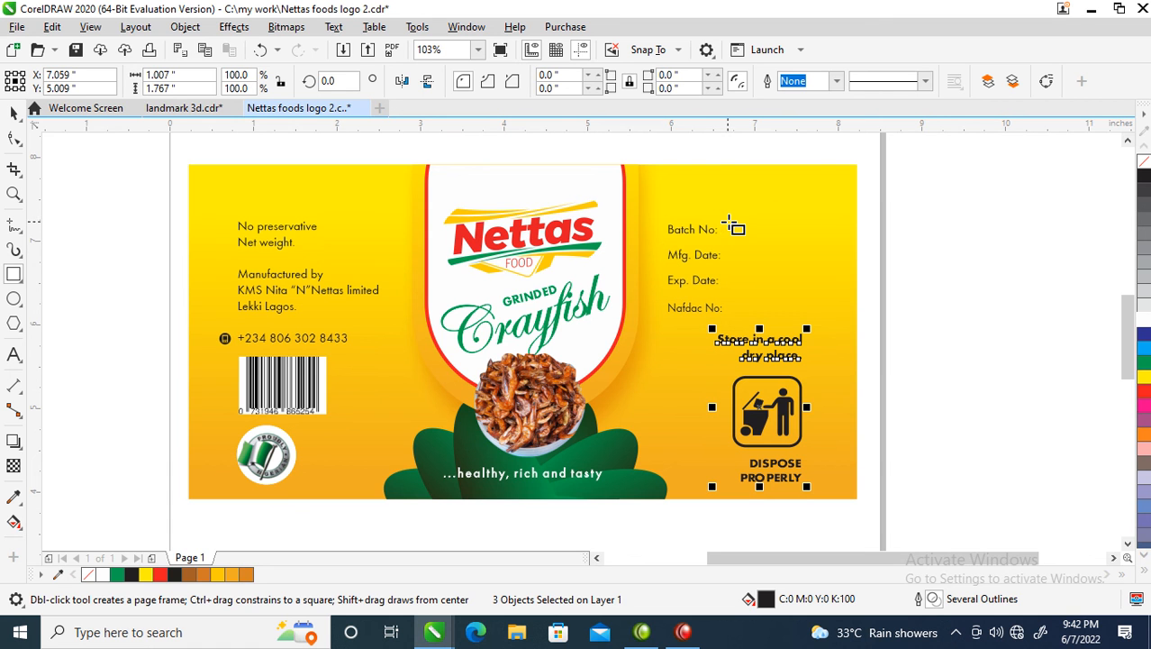
left_click_drag(731, 218, 807, 236)
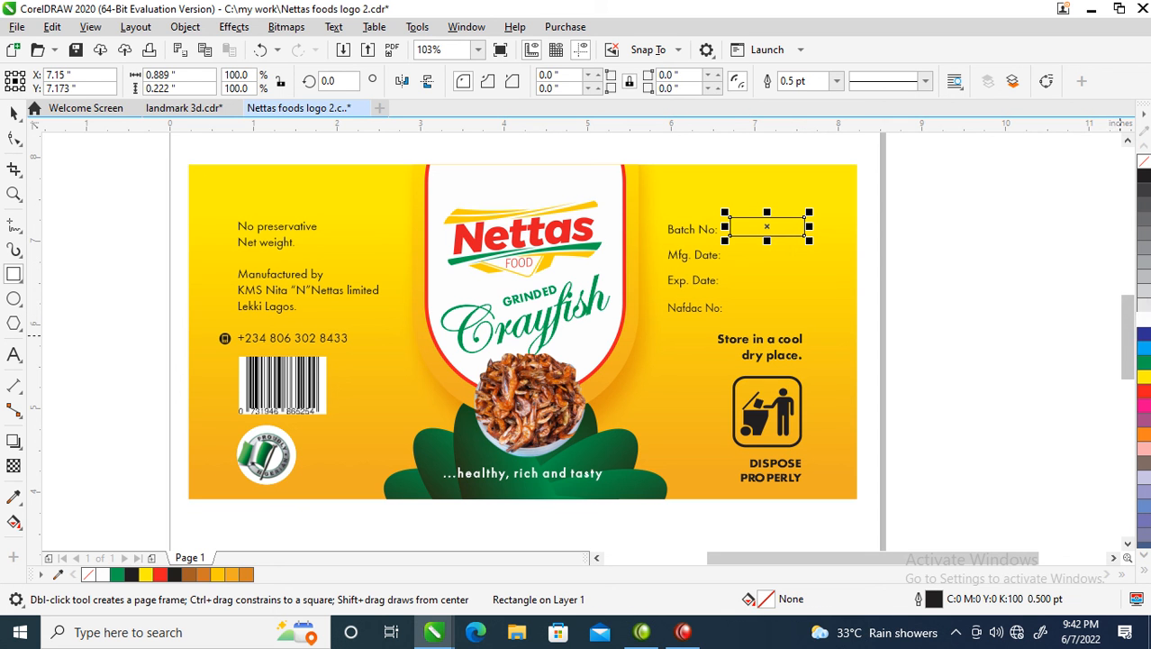
left_click(1144, 305)
key("space")
Step: Duplicate the white box downward at equal spacing for the "Mfg. Date:", "Exp. Date:" and "Nafdac No:" lines
left_click_drag(783, 232, 782, 262)
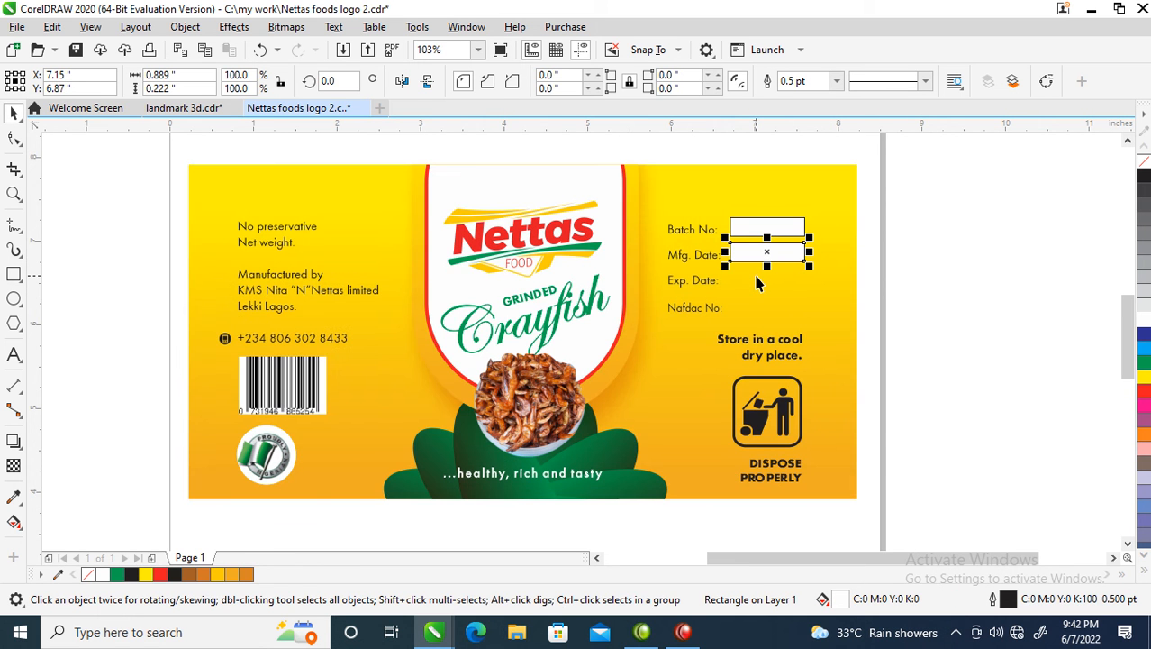
key("ctrl+r")
key("ctrl+r")
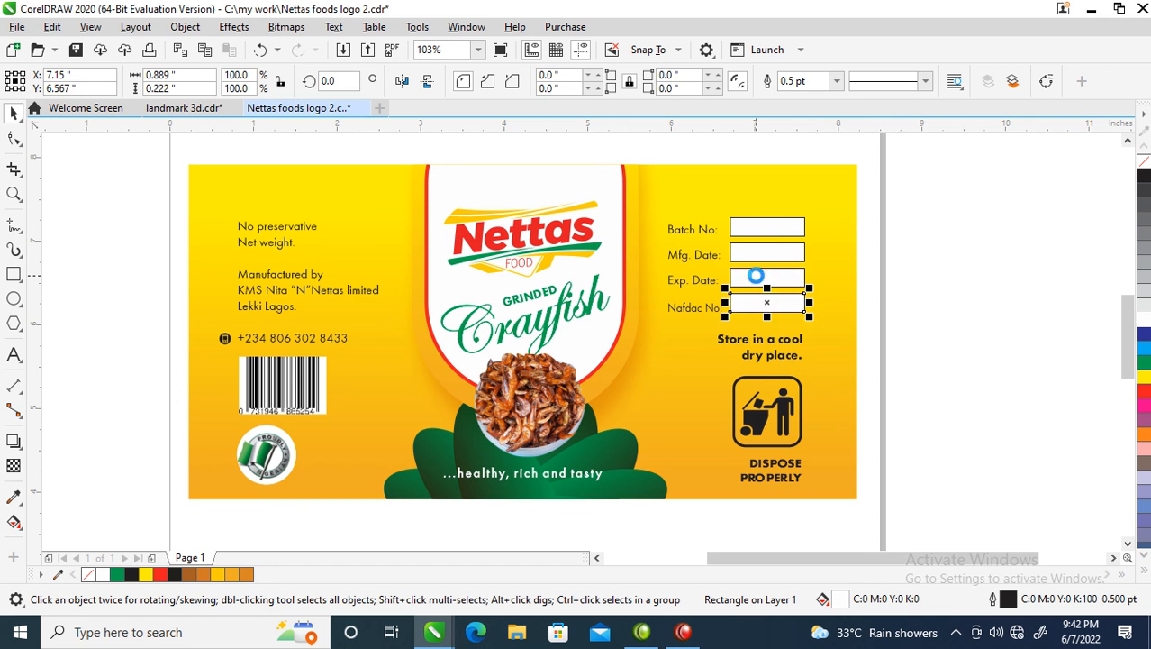
Step: Align the "Nafdac No:" and "Exp. Date:" labels vertically to the middle of their white boxes
left_click(715, 310)
left_click(752, 303, "shift")
key("c")
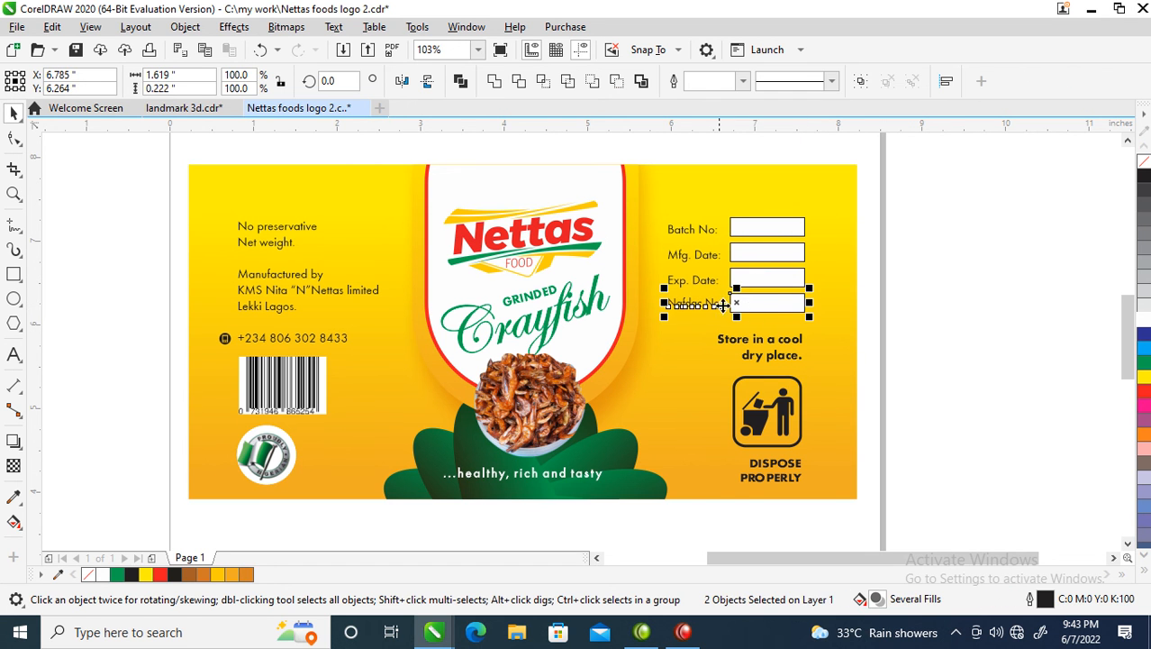
left_click(706, 283)
left_click(771, 279, "shift")
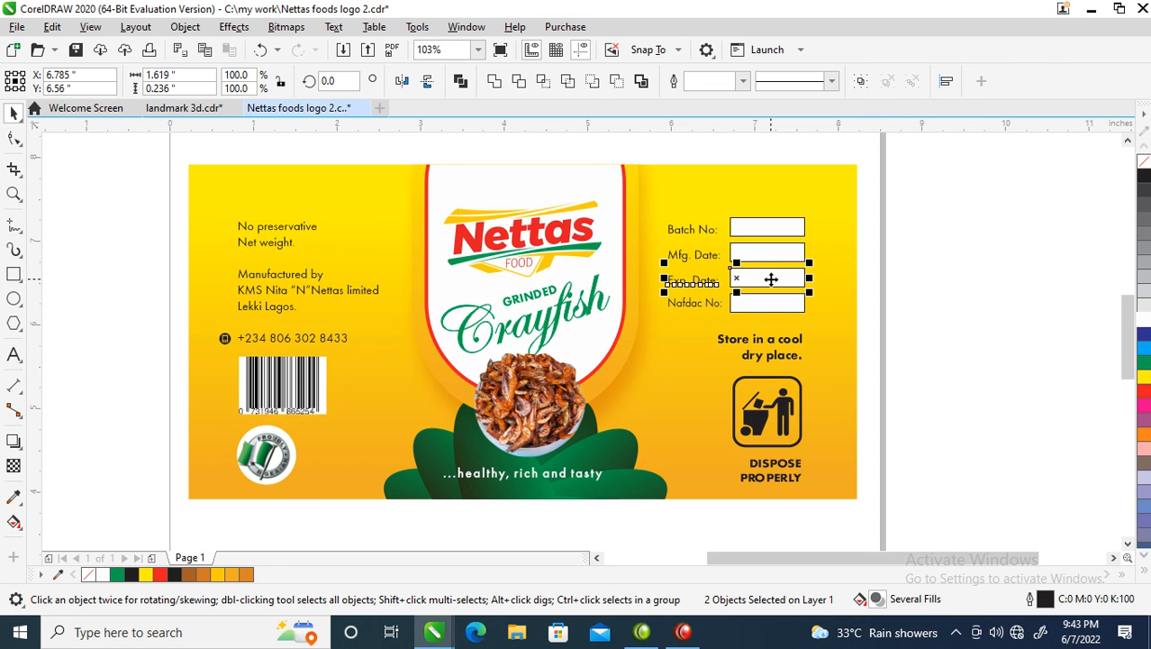
key("c")
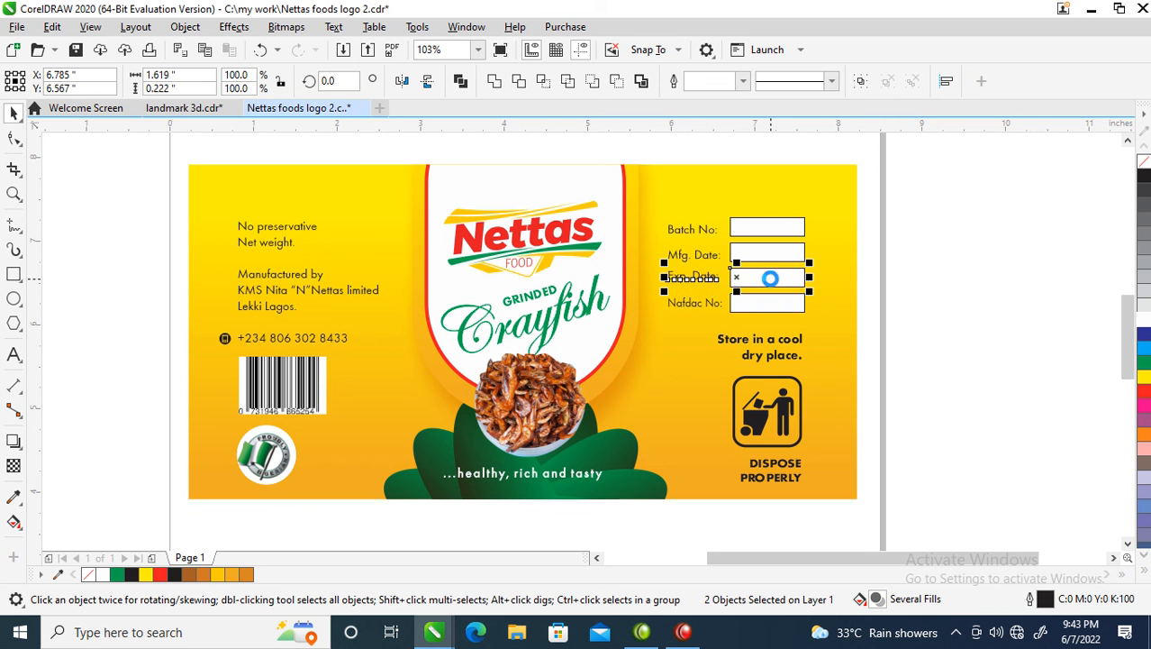
Step: Align the "Mfg. Date:" and "Batch No:" labels vertically to the middle of their white boxes
left_click(703, 257)
left_click(756, 256, "shift")
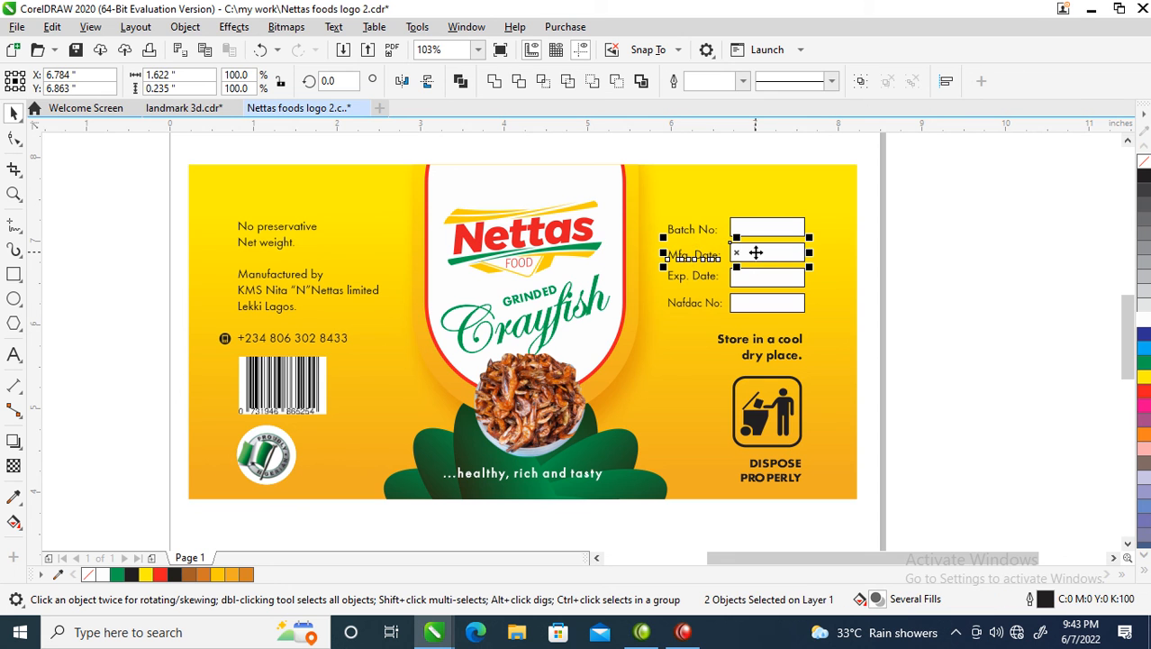
key("c")
left_click(683, 232)
left_click(766, 228, "shift")
key("c")
left_click(959, 200)
Step: Right-align the storage text and "DISPOSE PROPERLY" symbol to the "Nafdac No:" box, and raise that whole column of details slightly
left_click_drag(971, 293, 693, 513)
left_click(748, 302, "shift")
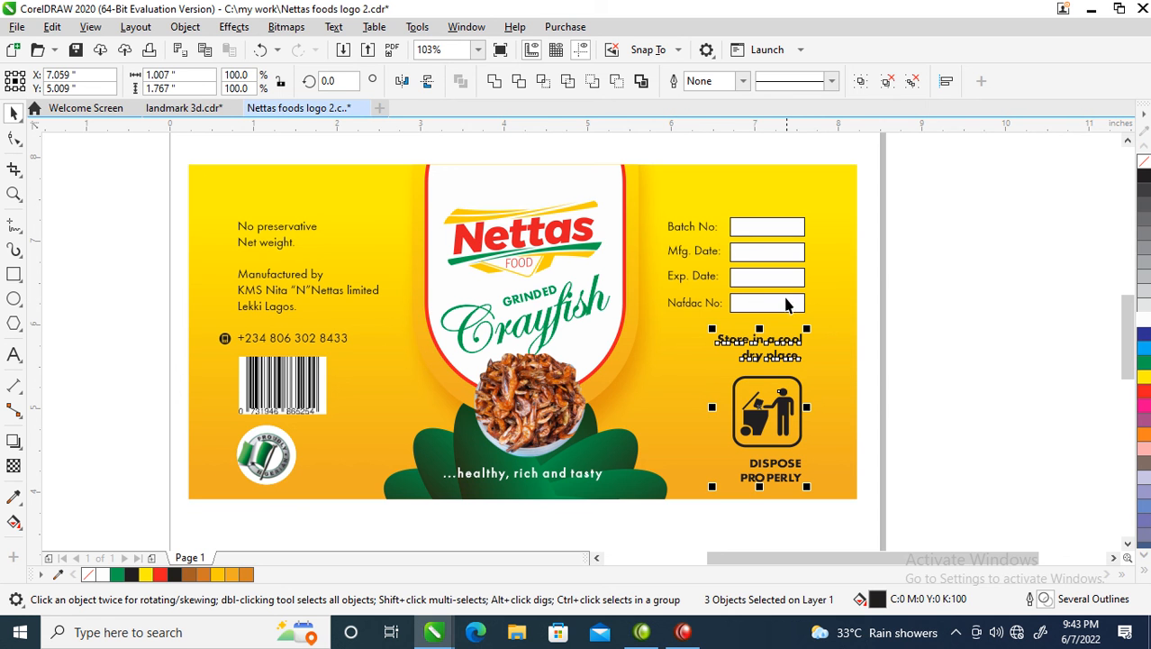
key("ctrl+f")
left_click(643, 306, "shift")
key("r")
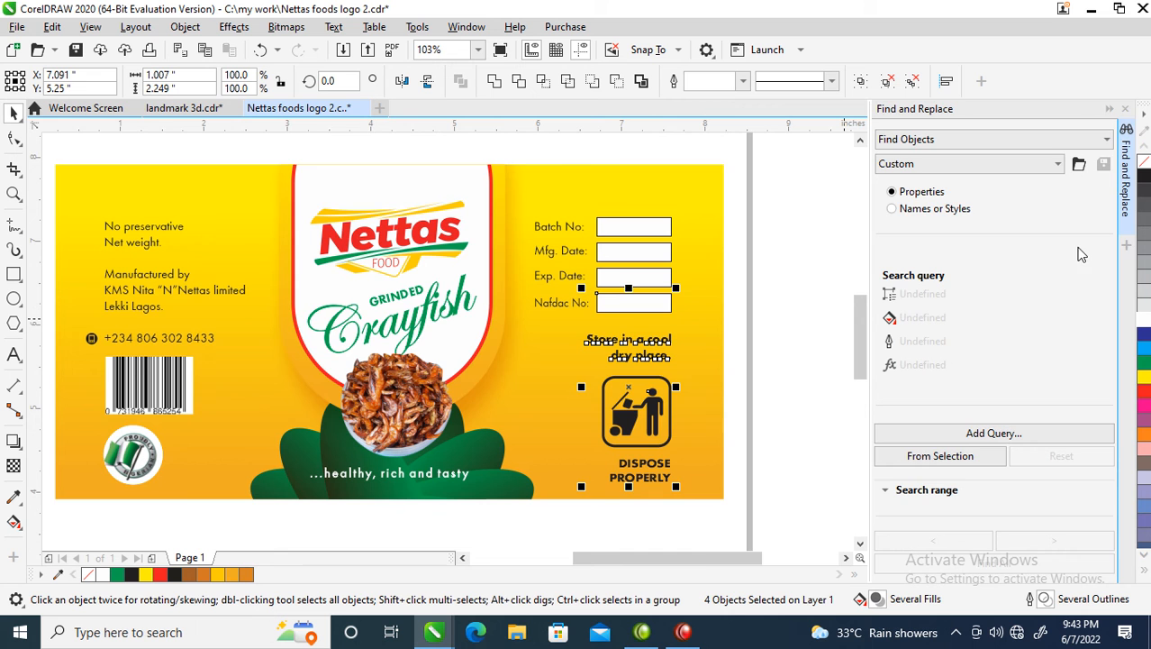
left_click(1125, 108)
left_click_drag(954, 191, 626, 487)
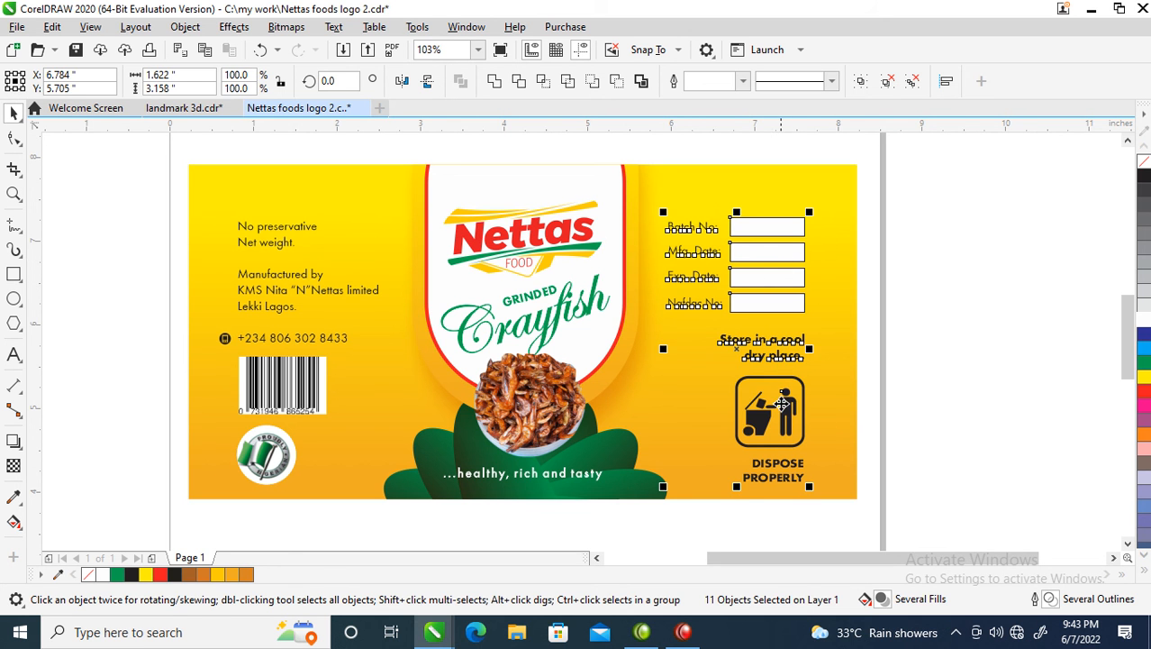
left_click_drag(794, 407, 794, 406)
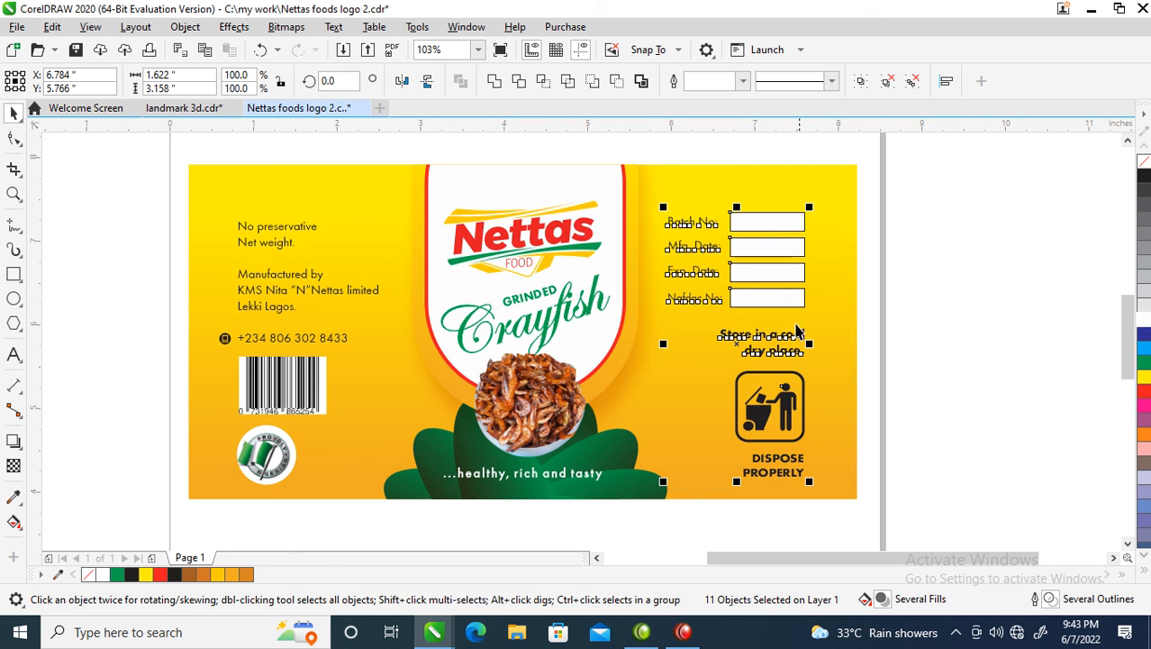
Step: Draw an unfilled rectangle about 7.6 by 4.1 inches in the empty area left of the page
scroll(814, 270, "down", 2)
key("z")
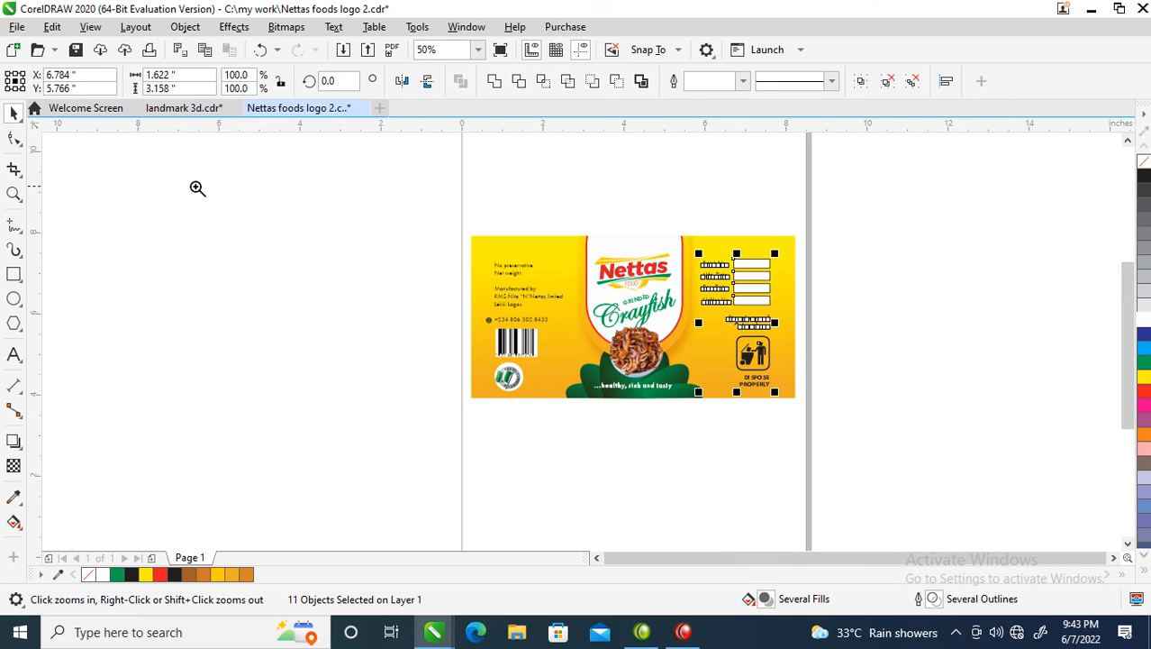
left_click_drag(60, 178, 721, 452)
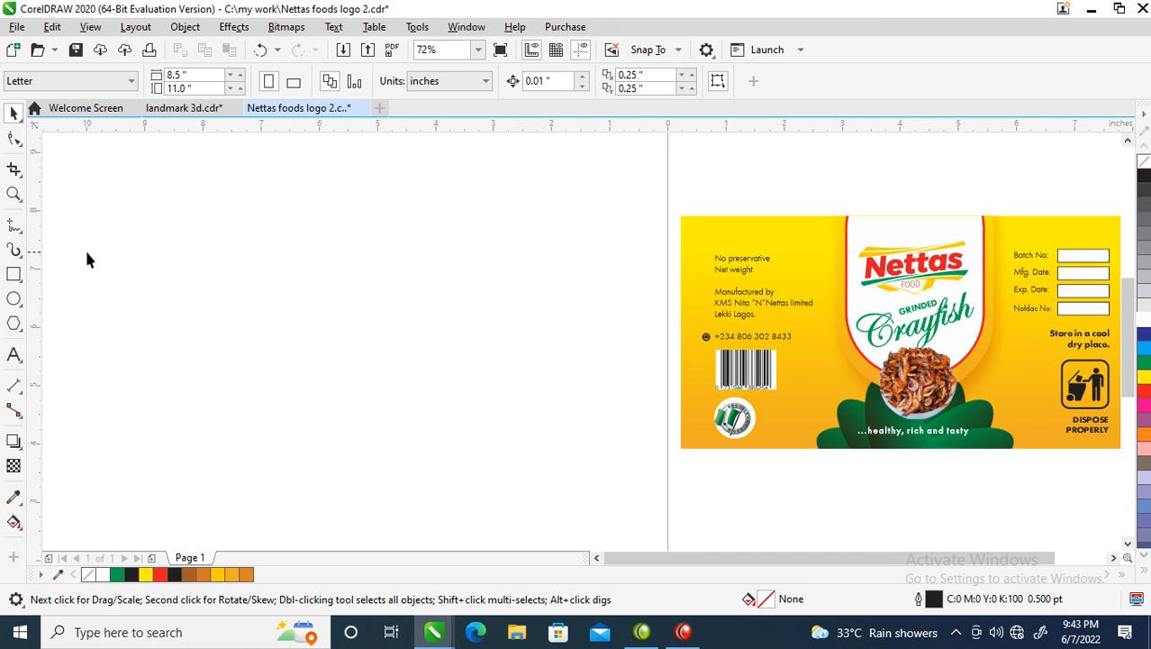
left_click(14, 298)
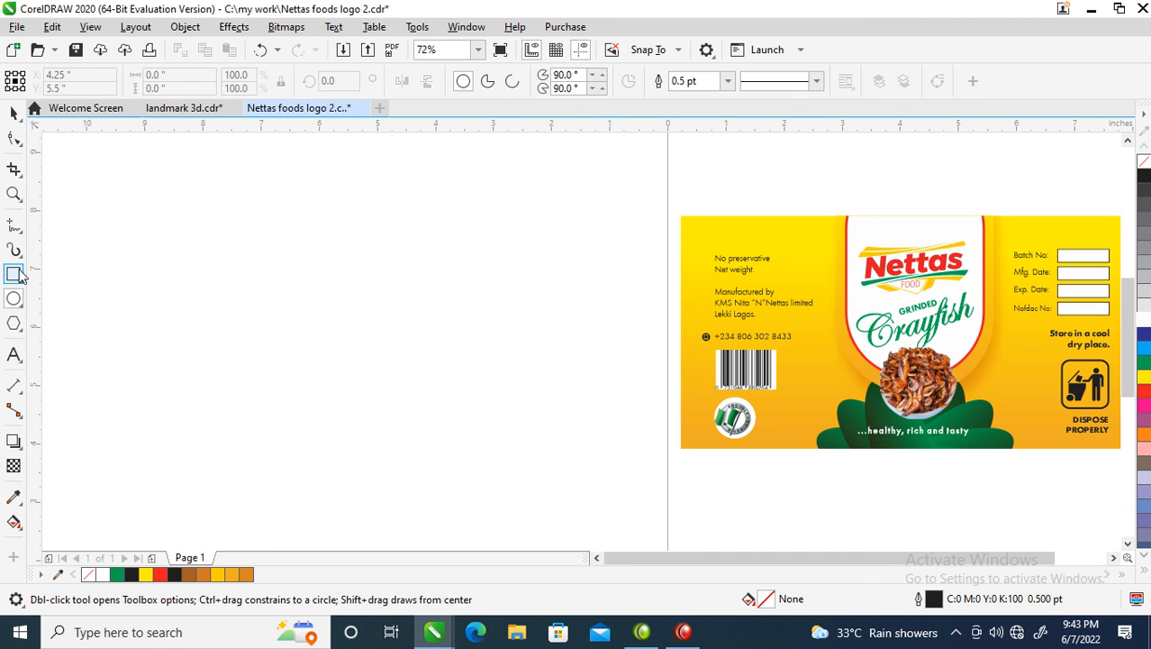
left_click(12, 275)
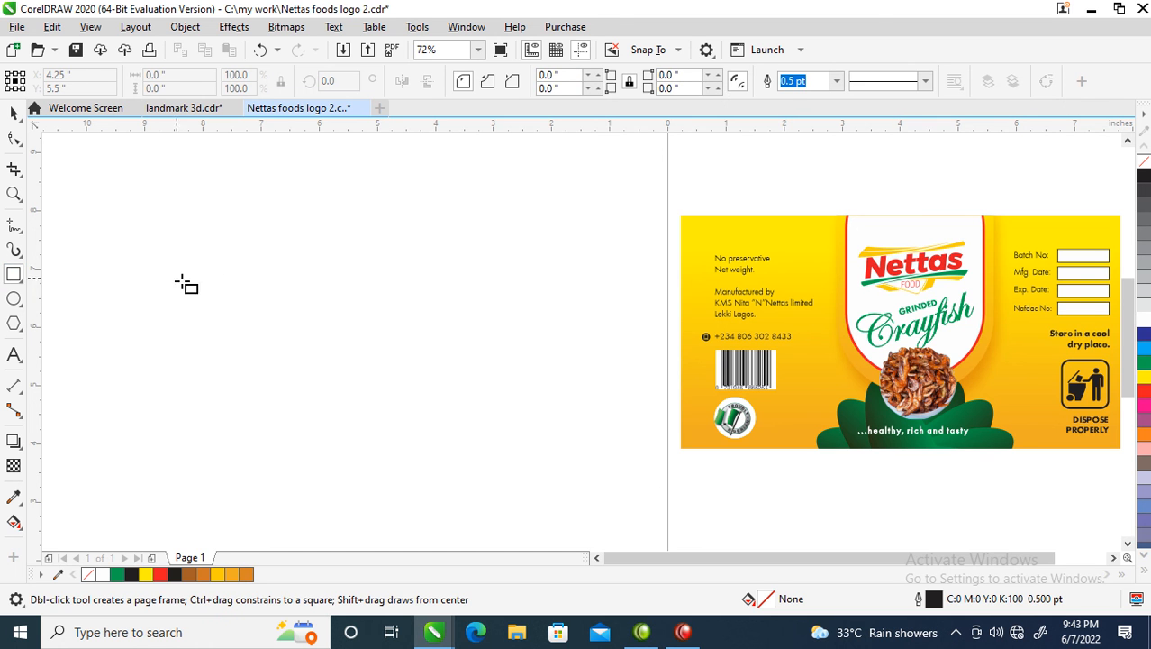
left_click_drag(92, 240, 533, 477)
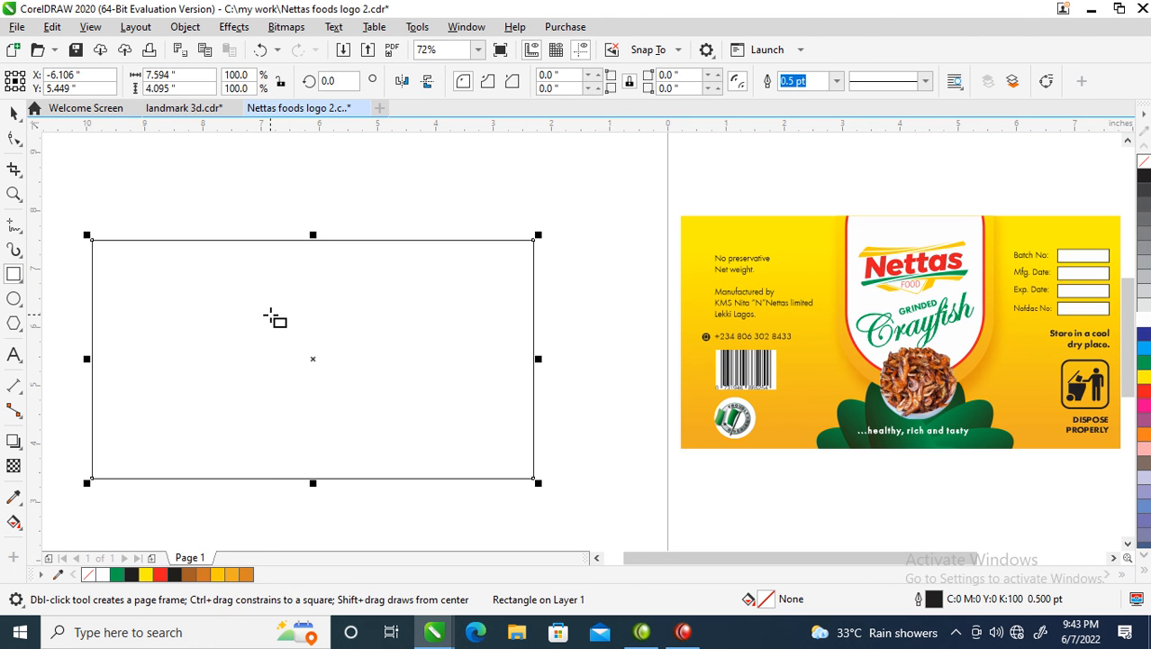
key("space")
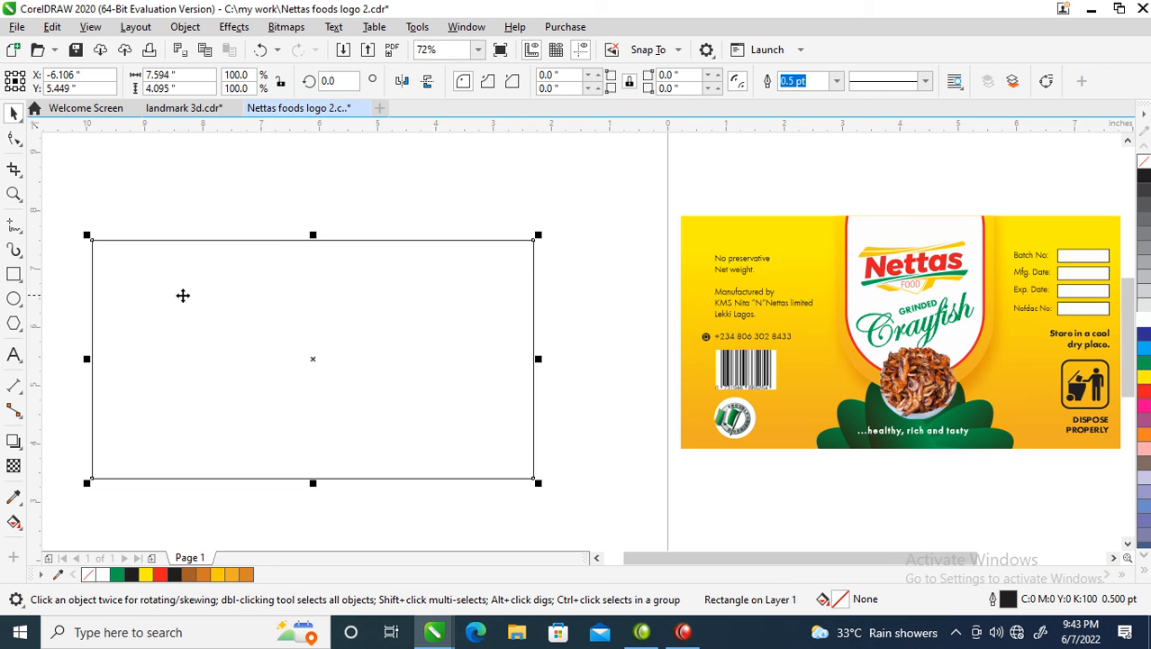
Step: Convert the new rectangle to curves and bend its top edge downward into a shallow arc
right_click(258, 287)
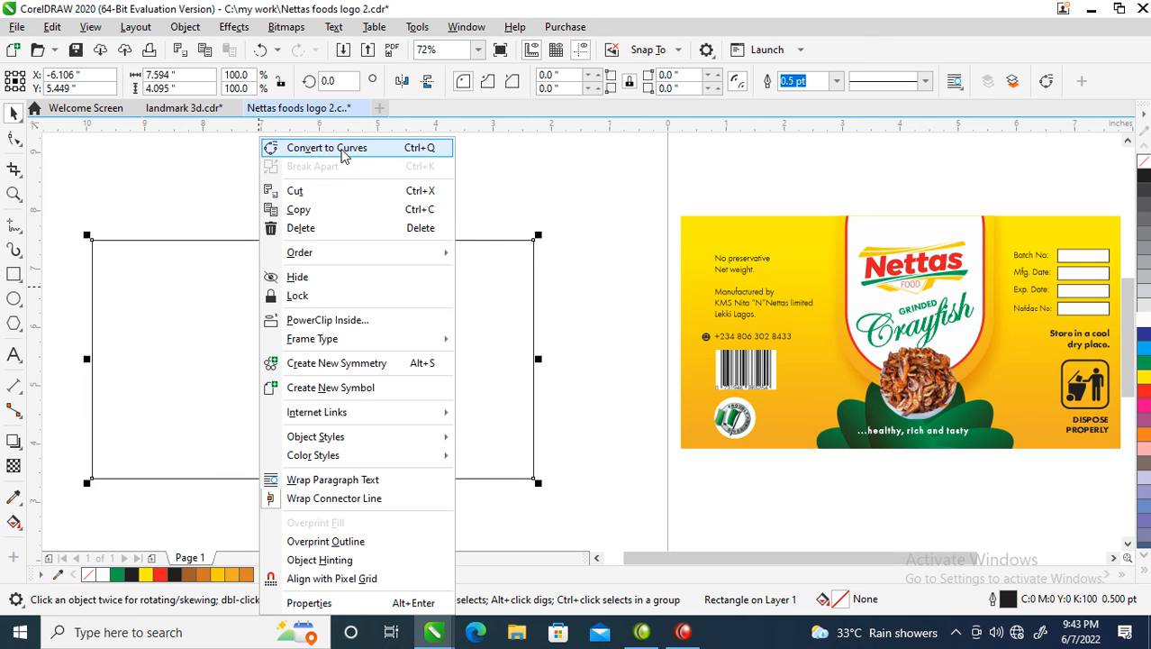
left_click(338, 148)
left_click(306, 239)
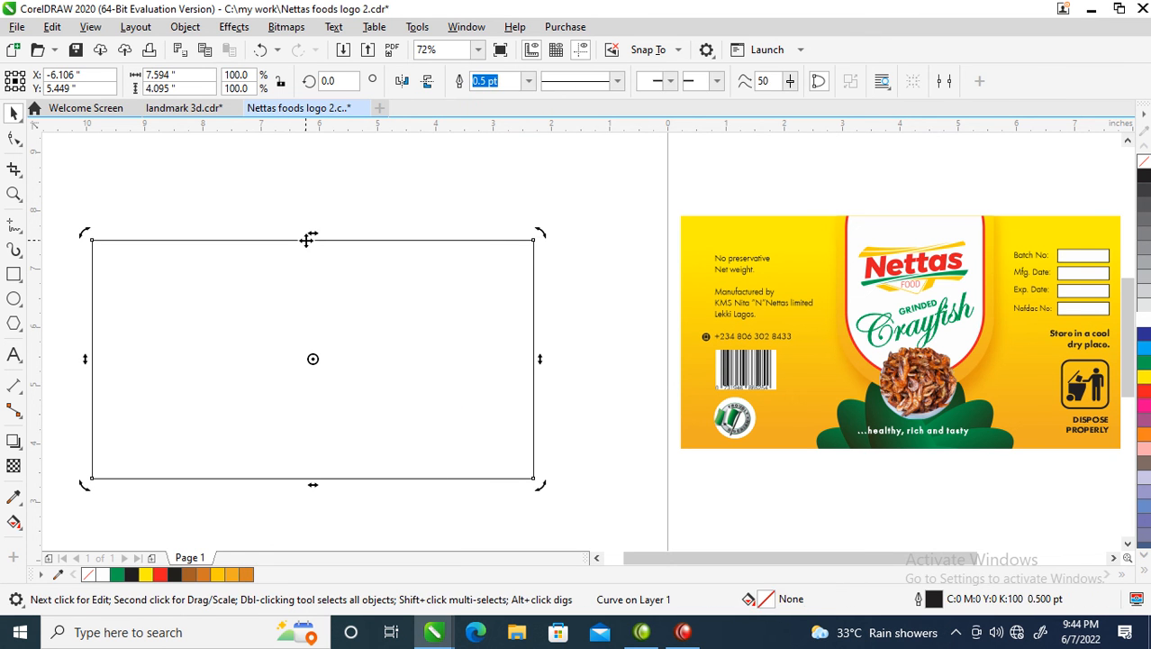
left_click(14, 138)
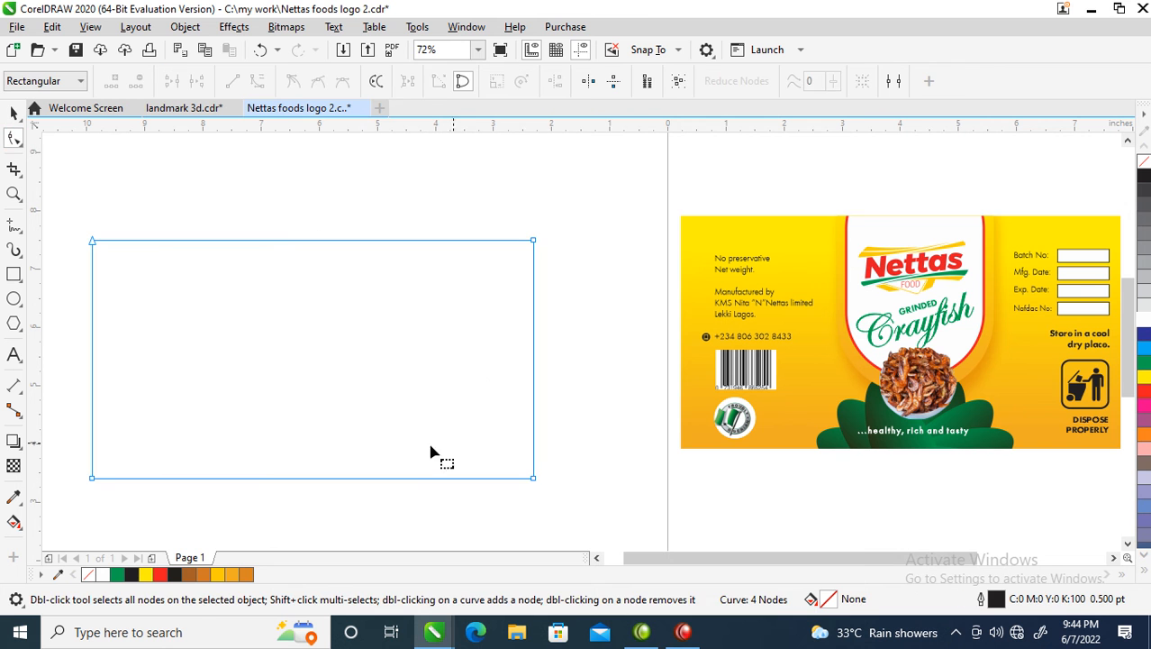
right_click(302, 246)
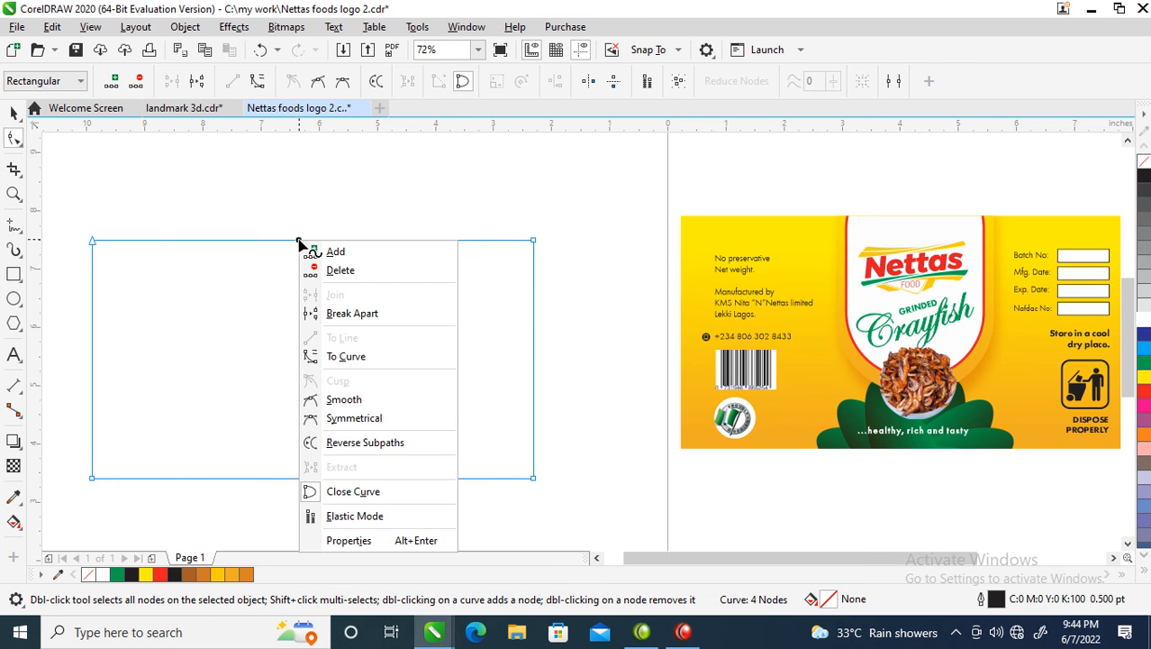
left_click(361, 361)
left_click_drag(309, 247, 309, 281)
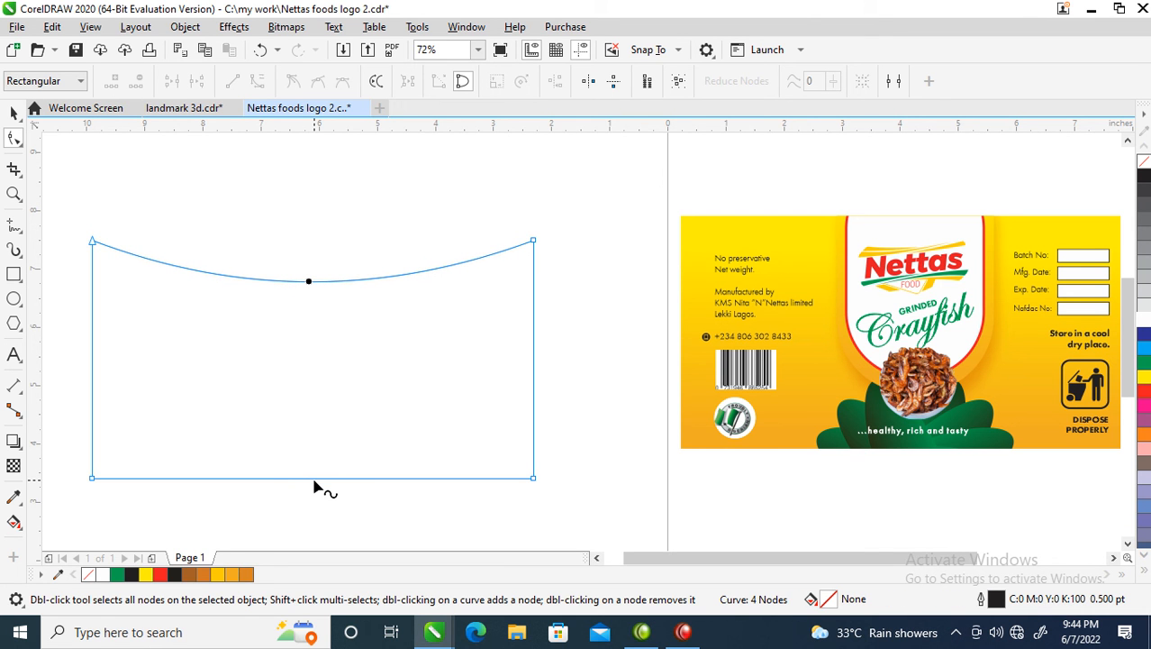
Step: Change the shape's bottom edge to a curve and bend it downward into a matching arc
right_click(314, 479)
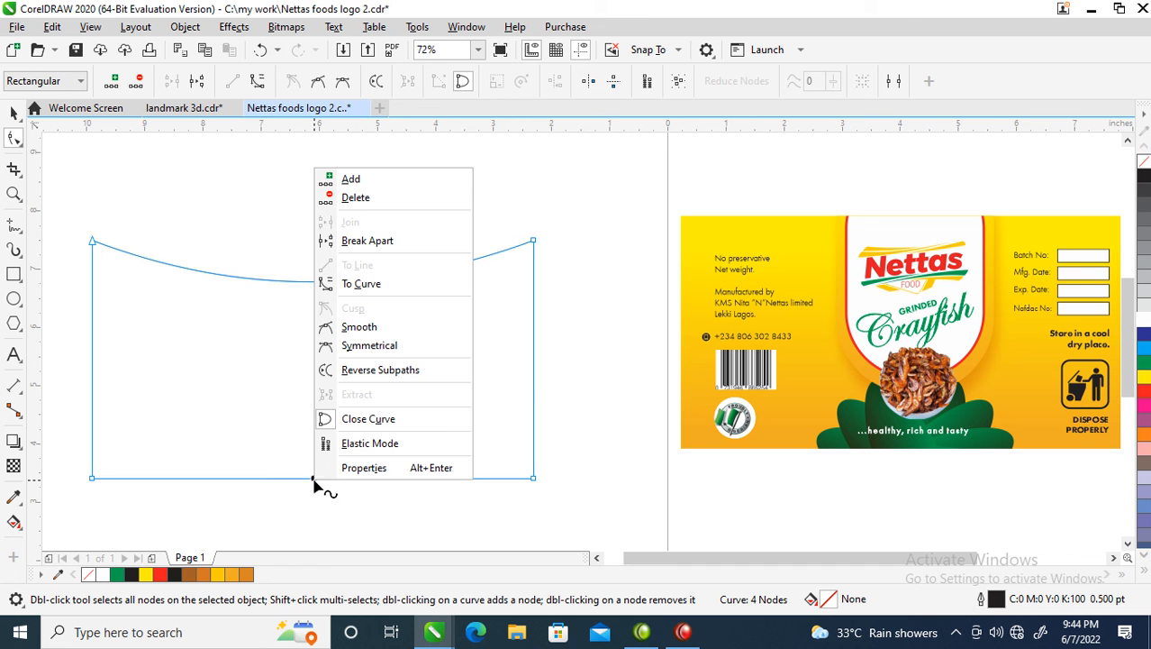
left_click(374, 287)
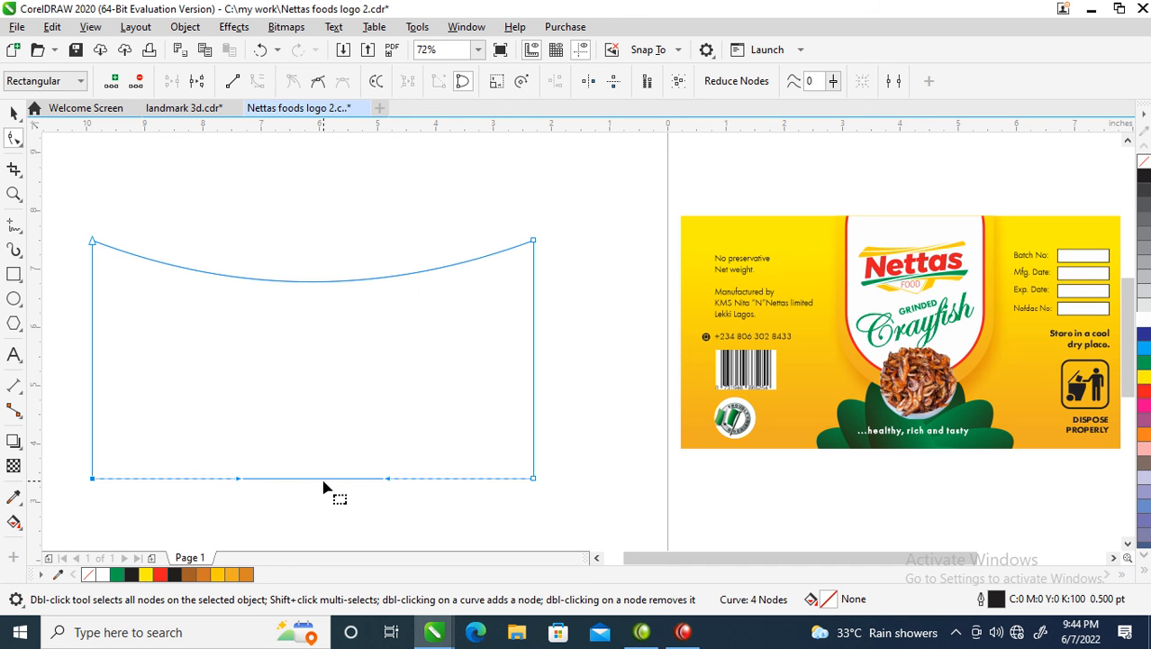
left_click_drag(324, 483, 319, 532)
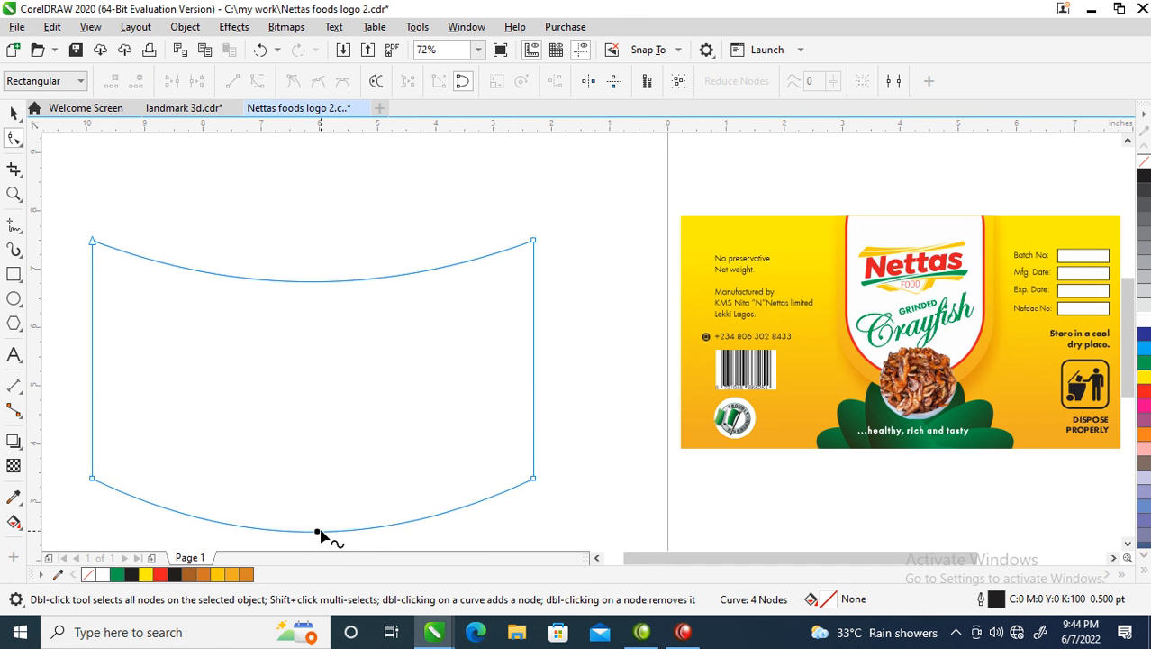
key("space")
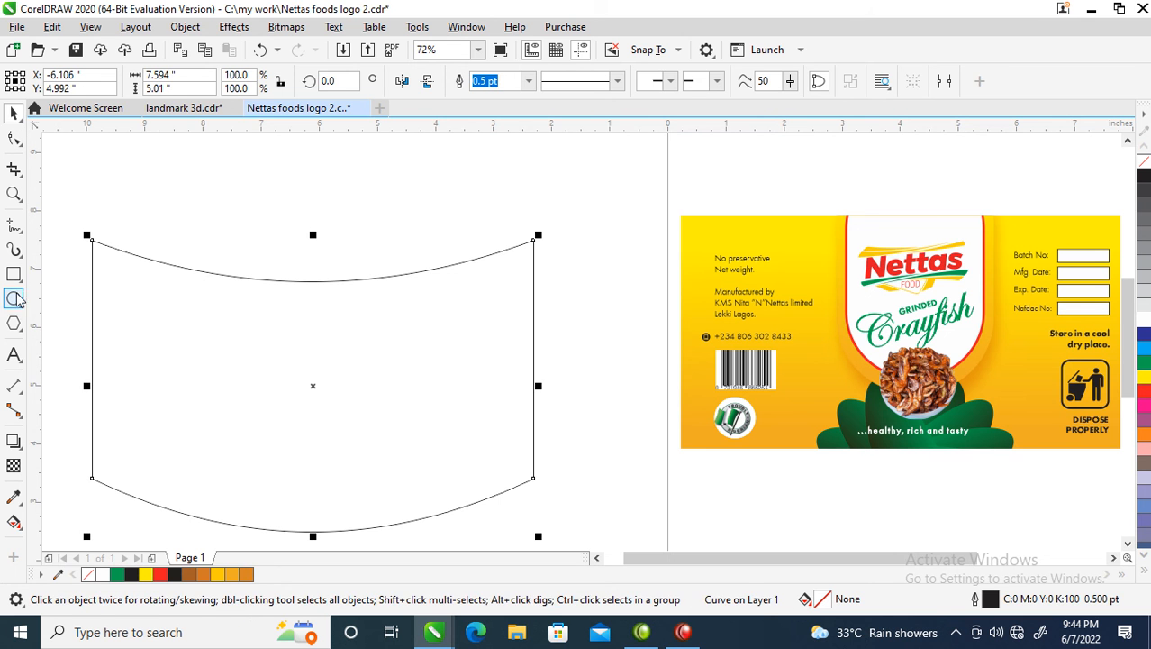
Step: Draw an ellipse across the top of the curved shape and stretch it to about 7.64 by 1.48 inches
left_click(14, 300)
left_click_drag(90, 214, 537, 278)
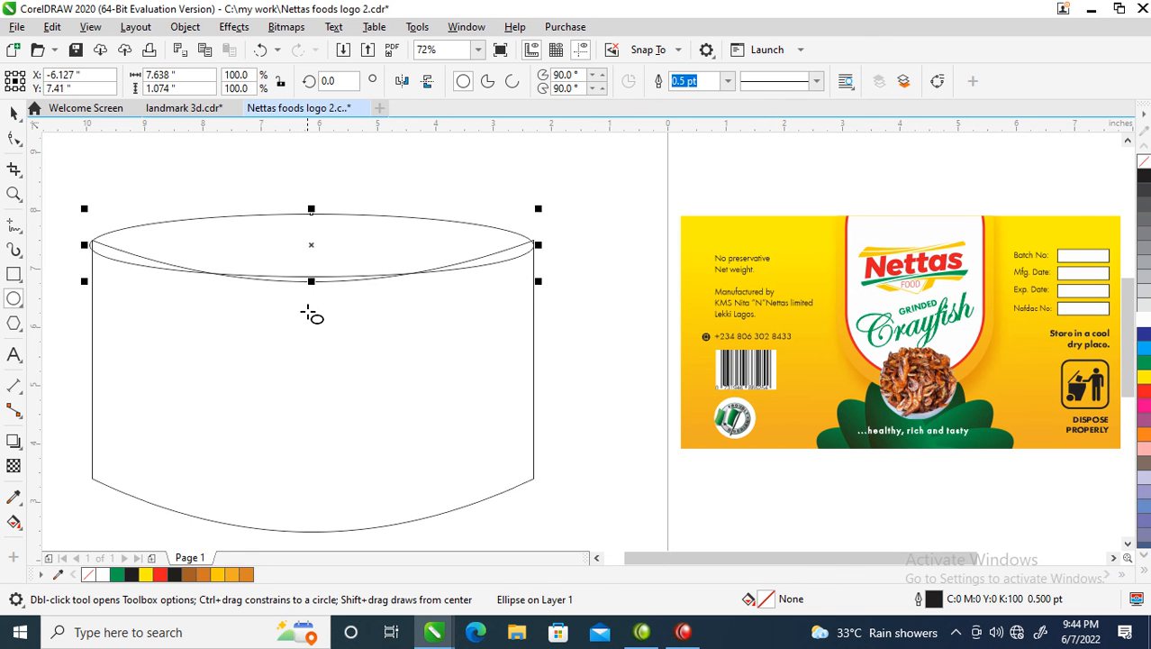
key("space")
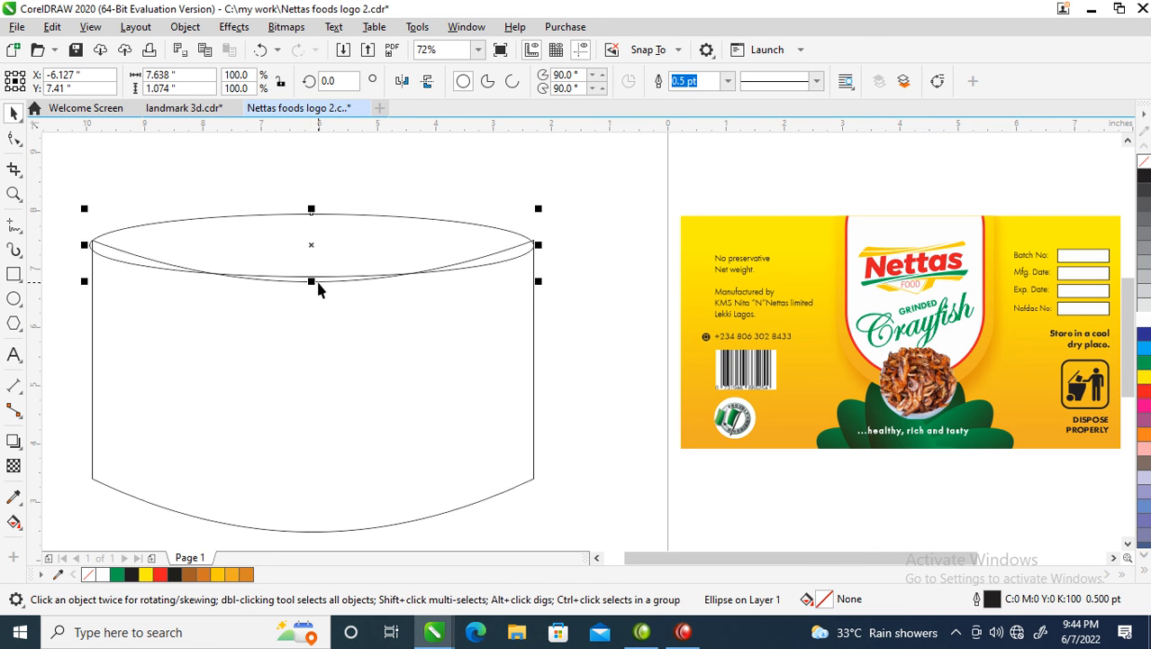
left_click_drag(311, 282, 310, 293)
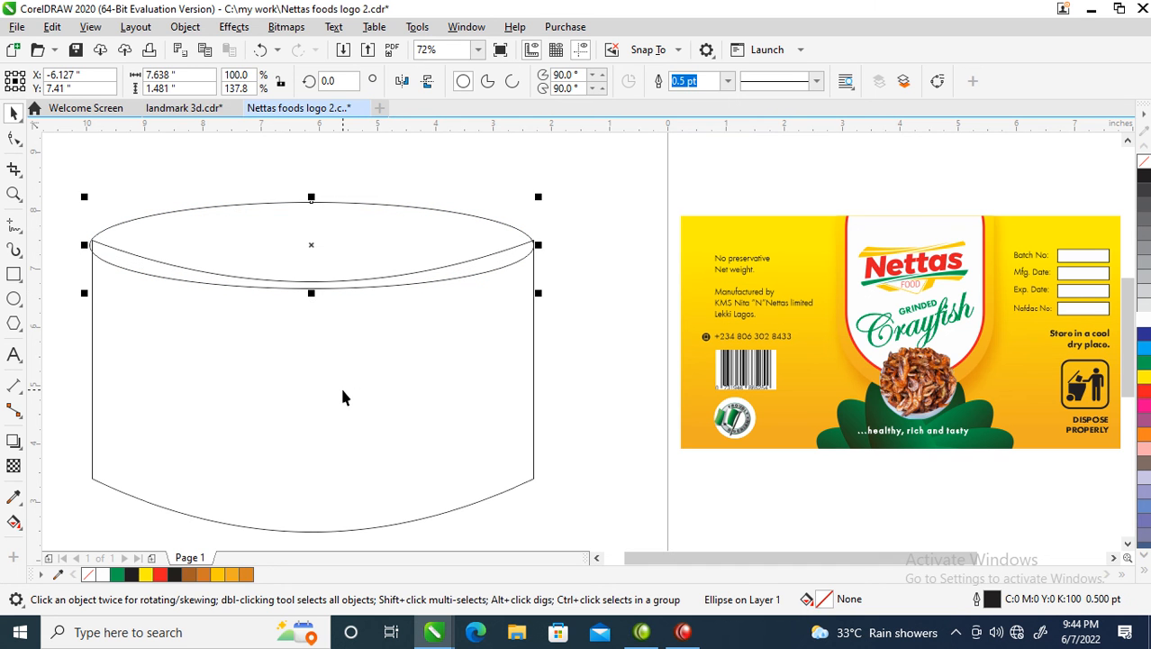
Step: Center the ellipse horizontally on the curved body shape
left_click(284, 400, "shift")
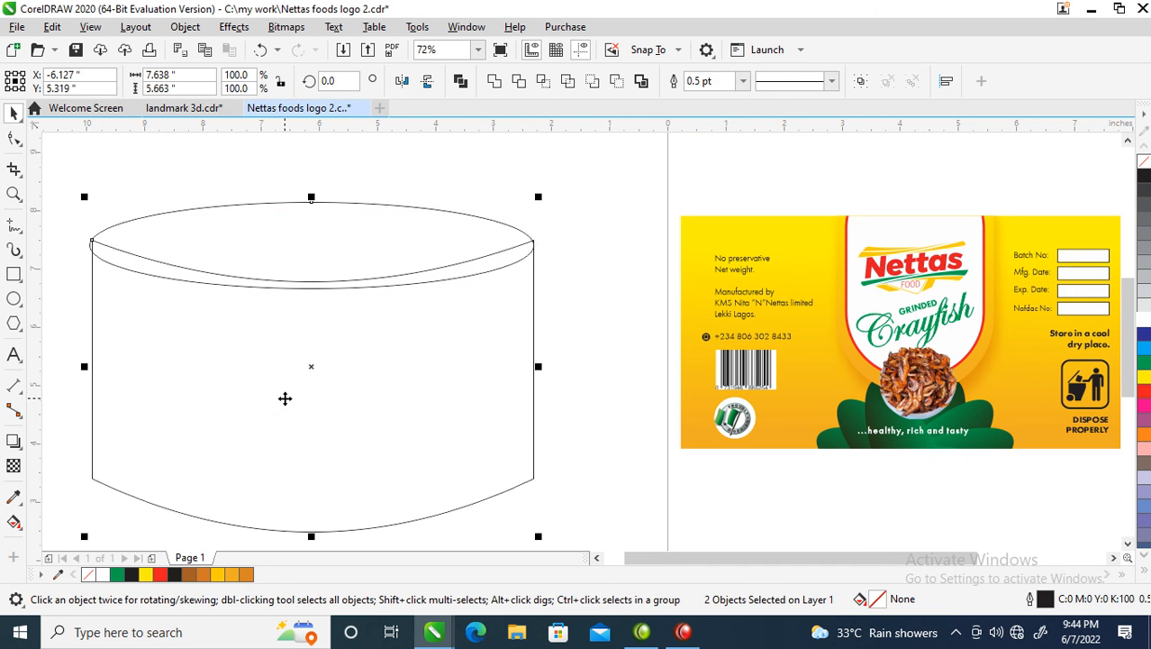
left_click(396, 170)
left_click(336, 245)
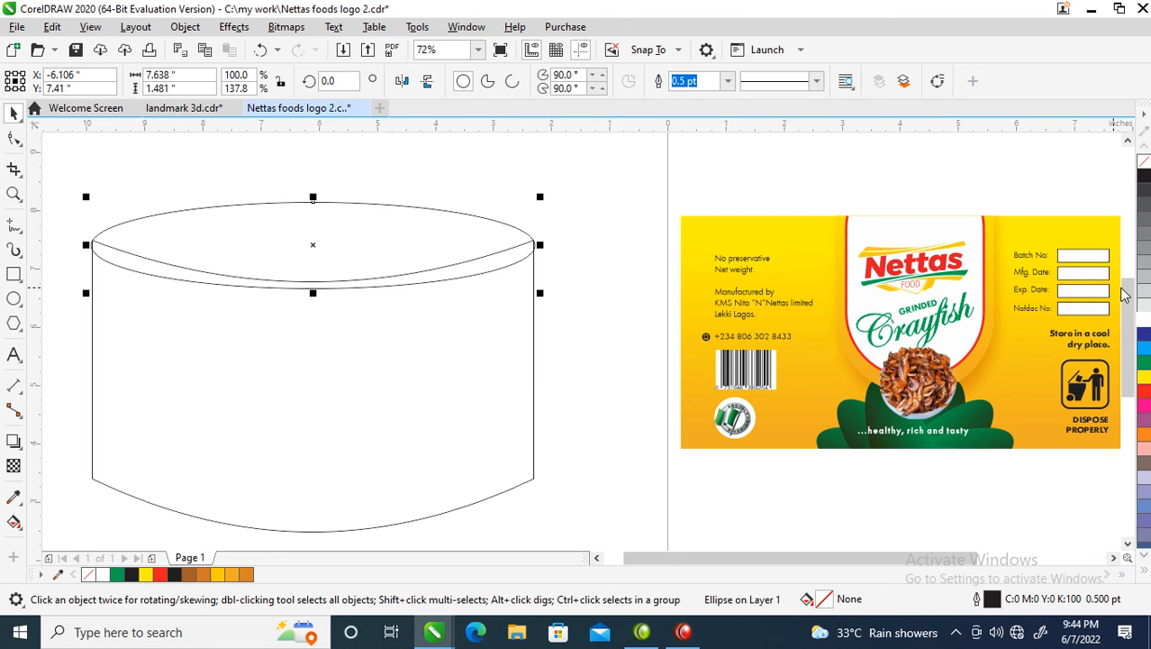
Step: Fill the curved body with 30% black and apply a horizontal linear fountain fill from that grey to white
left_click(473, 328)
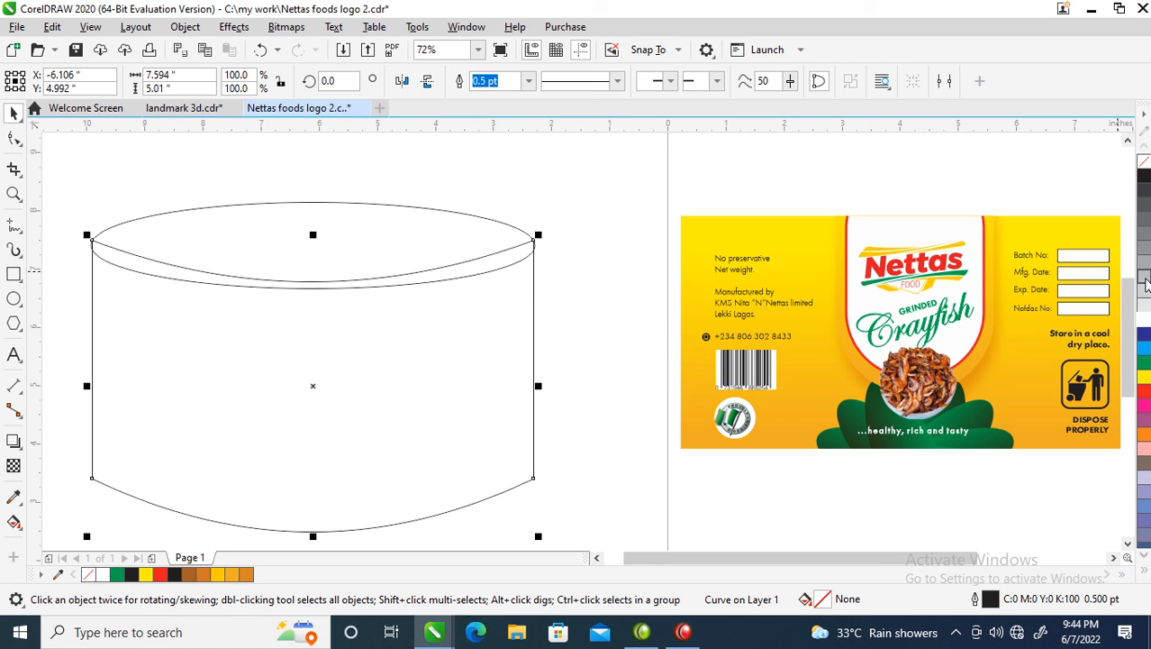
left_click(1144, 280)
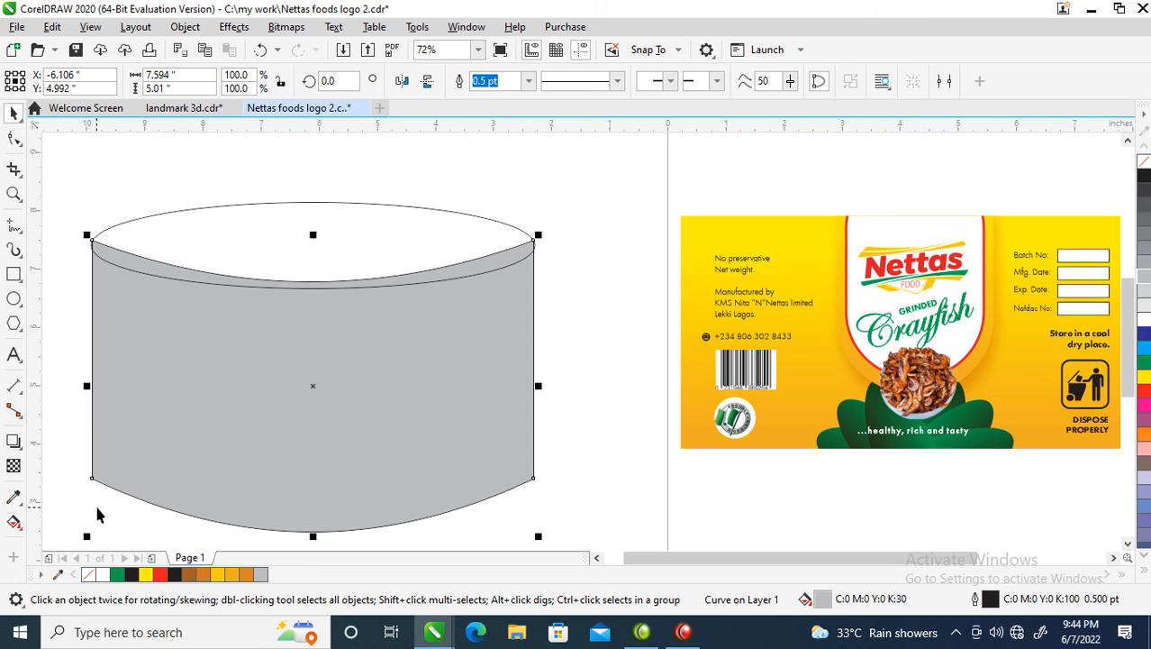
left_click(12, 524)
mouse_move(125, 354)
left_mouse_down()
mouse_move(226, 373)
mouse_move(452, 368)
mouse_move(451, 355)
left_mouse_up()
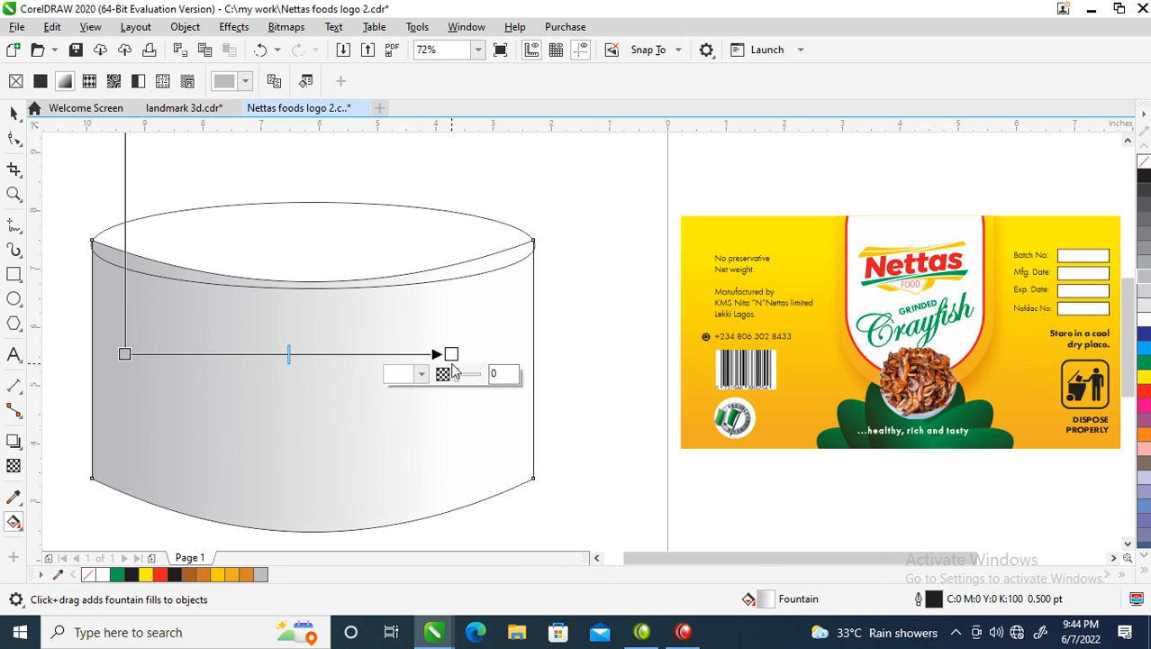
Step: Add a light grey color stop at 55% and a darker grey stop at 81% to the body's fountain fill
double_click(306, 353)
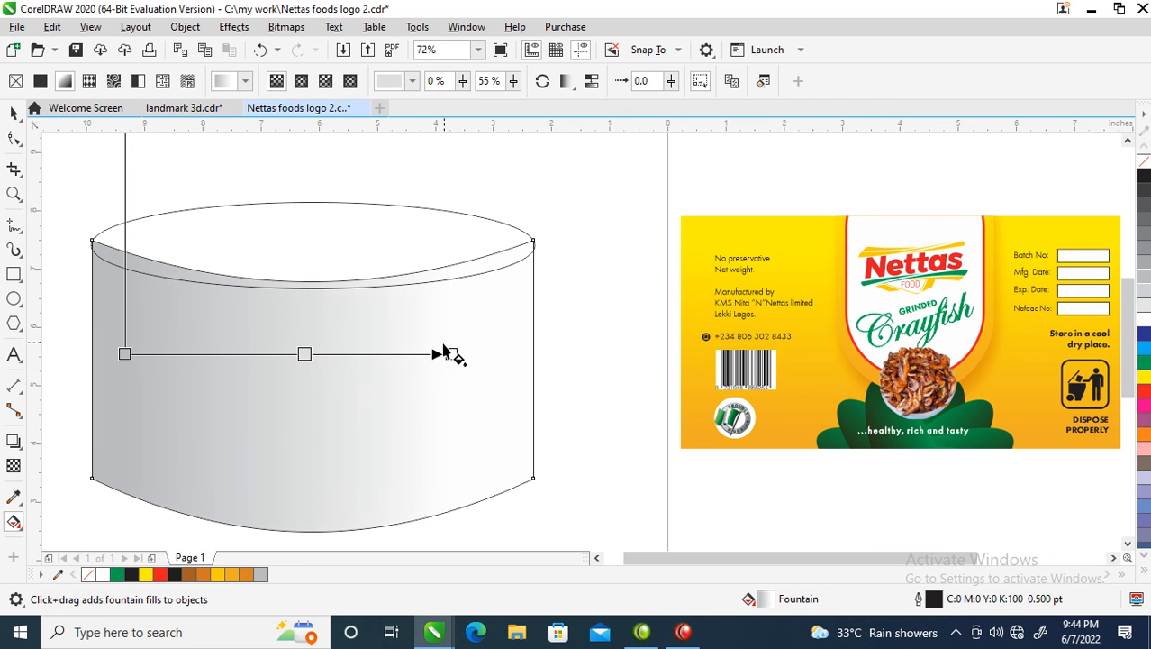
left_click(449, 355)
double_click(390, 353)
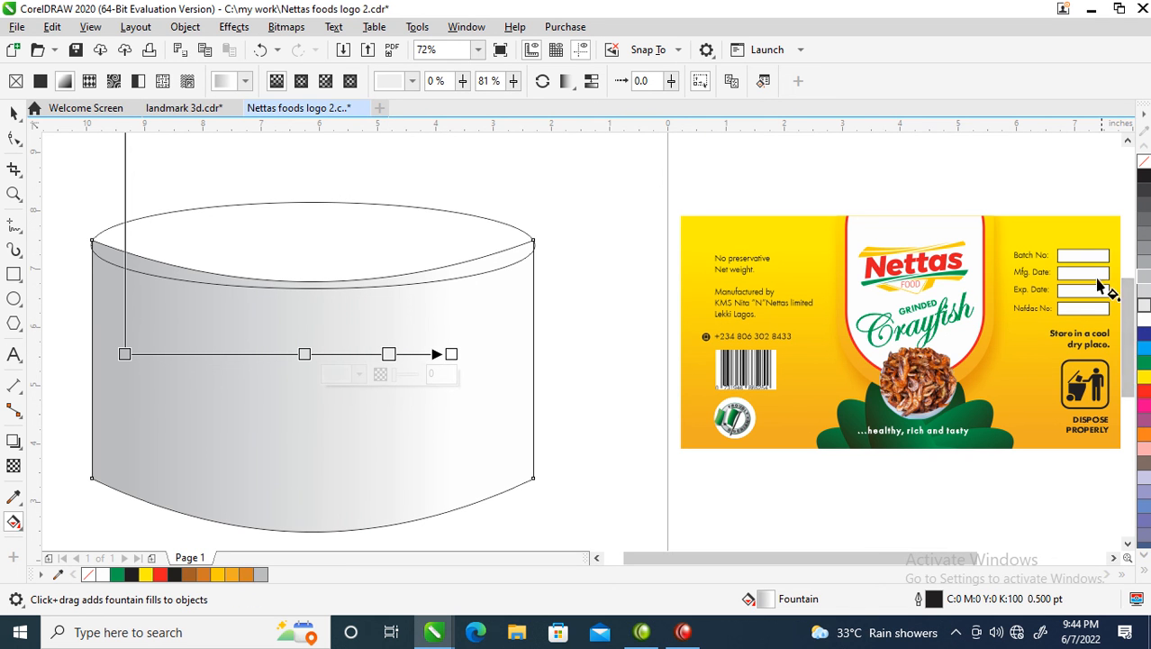
left_click(1142, 265)
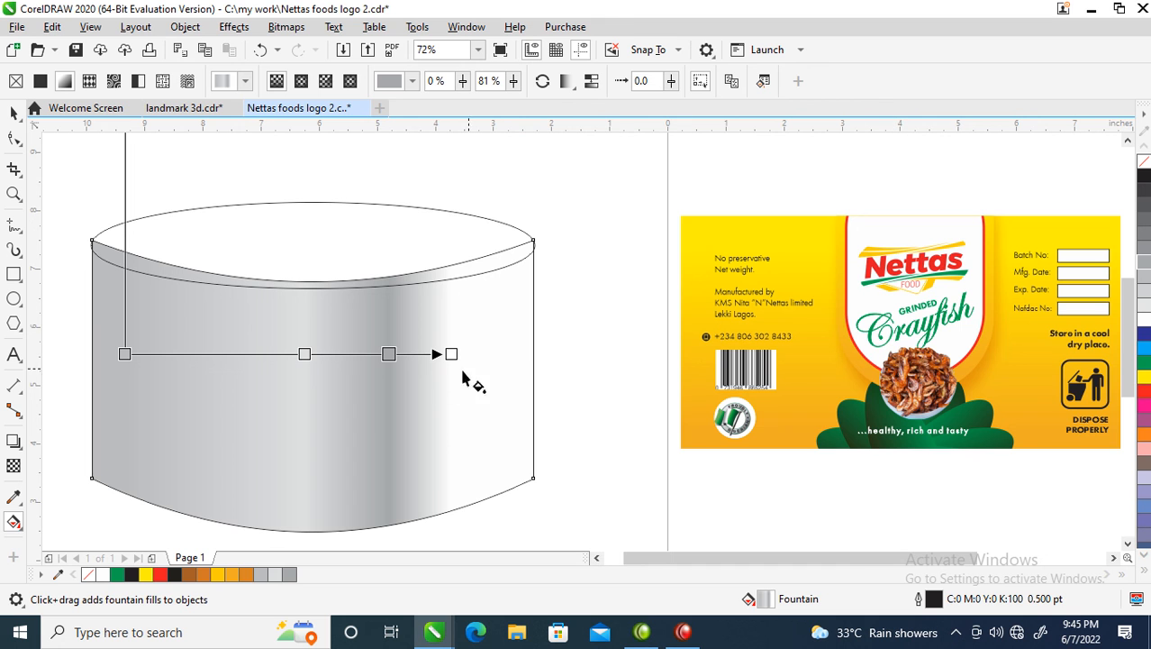
Step: Extend the body's gradient just past its right edge, make the end color dark grey, and move the light middle stop to 43%
left_click_drag(452, 354, 550, 352)
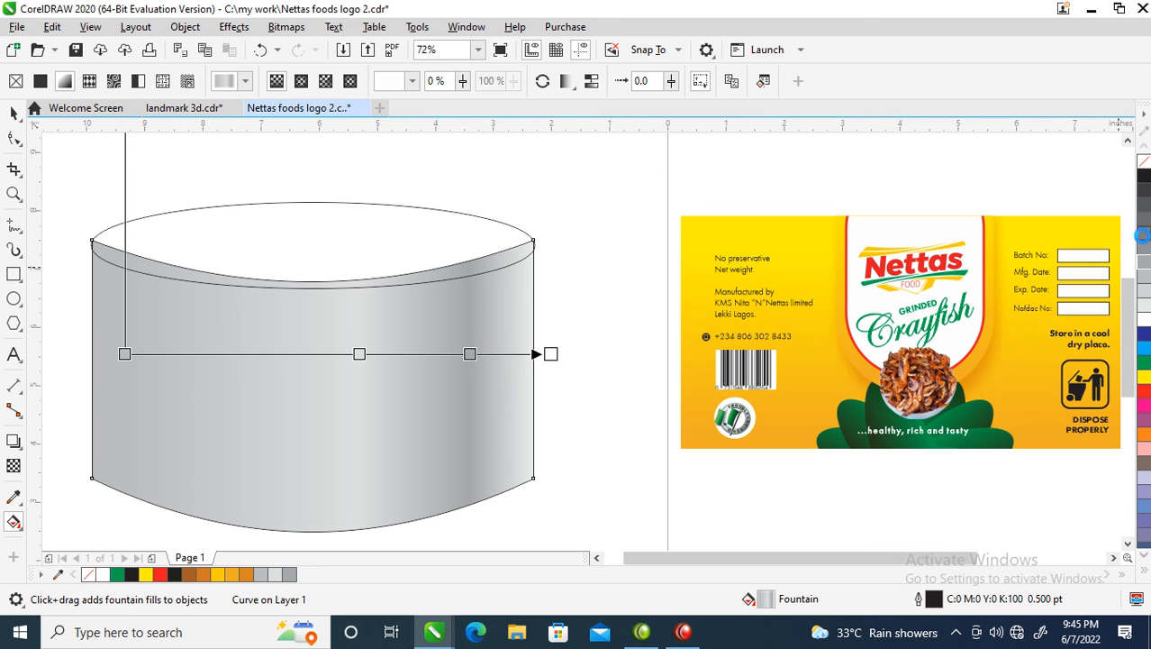
left_click(1142, 248)
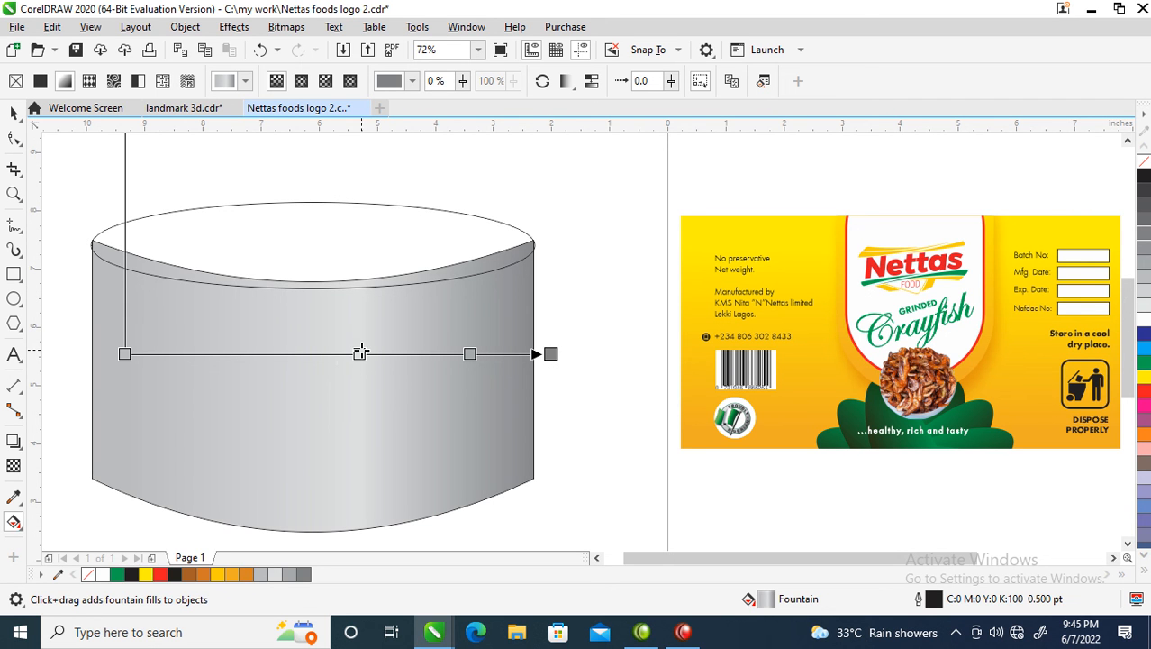
left_click_drag(360, 354, 308, 353)
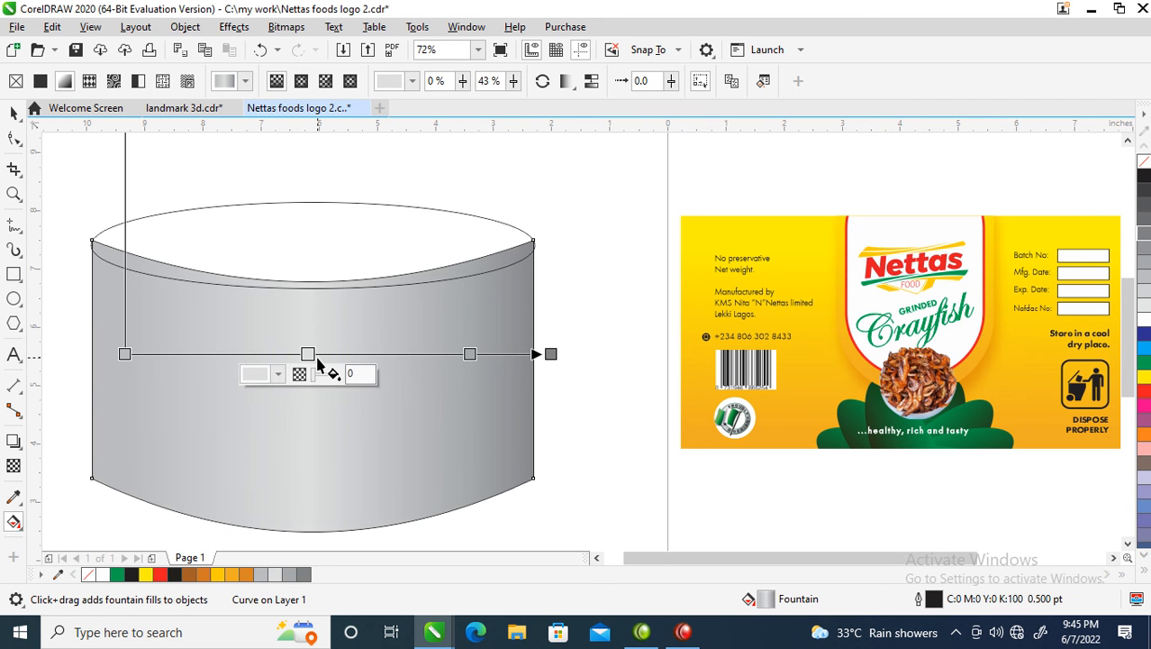
Step: Copy the body's grey fountain fill onto the top ellipse
key("space")
left_click_drag(388, 427, 353, 225)
left_click(446, 315)
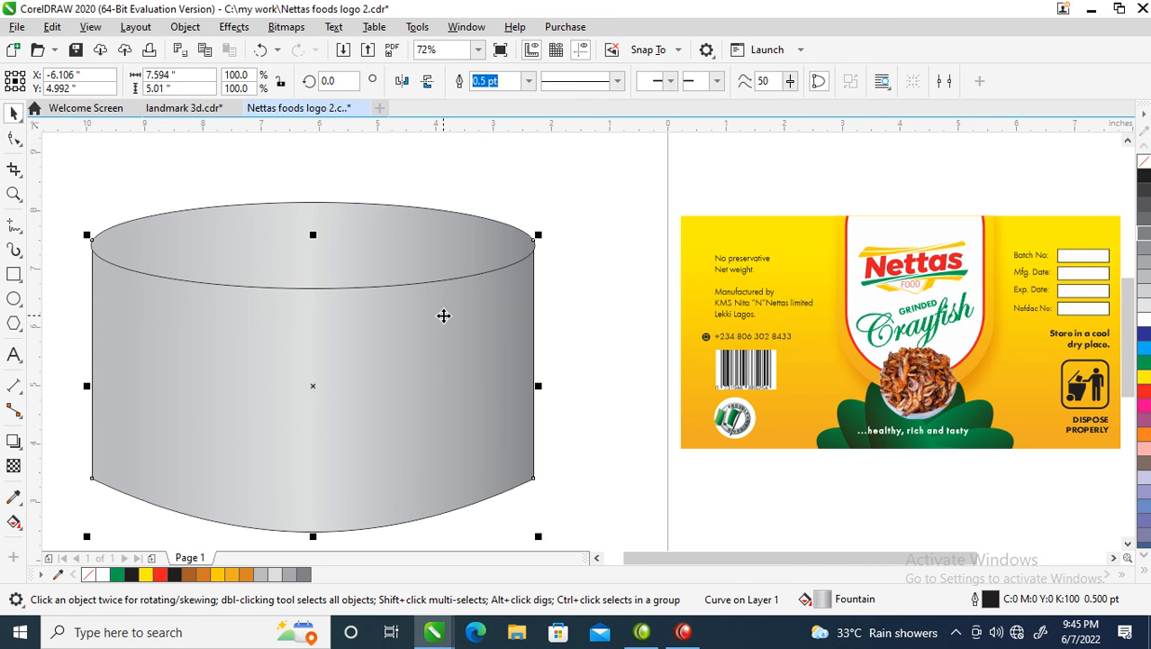
Step: Create a smaller concentric copy of the top ellipse, about 6.72 by 1.30 inches
left_click(391, 229)
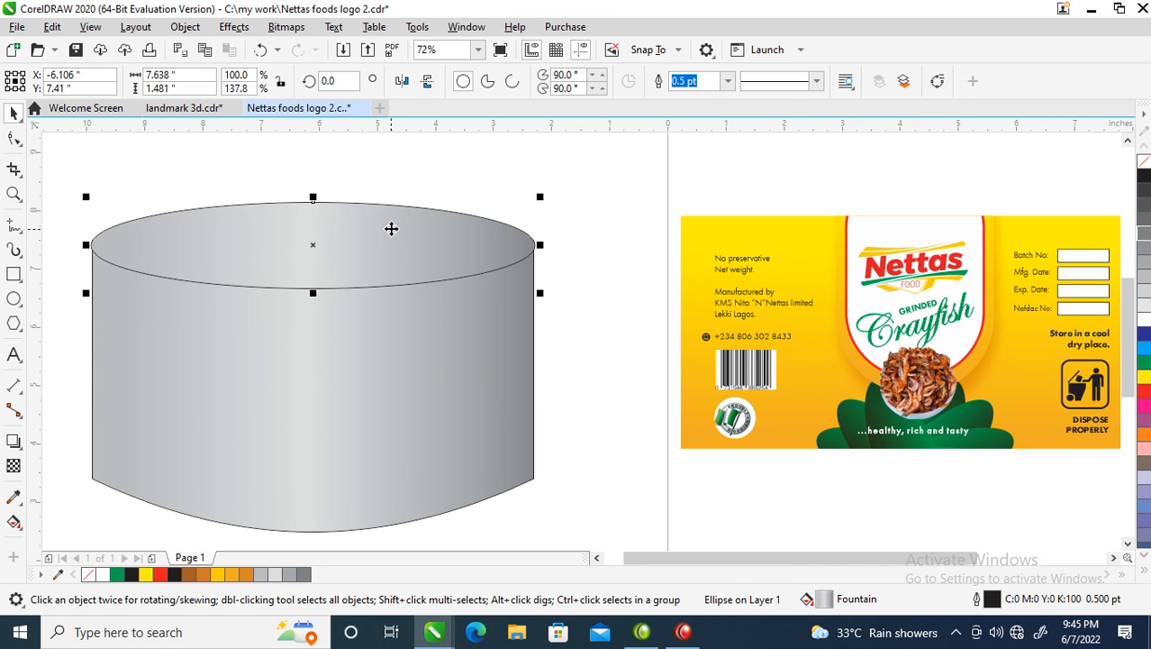
left_click_drag(544, 196, 519, 197)
right_click(520, 198)
left_click(423, 241)
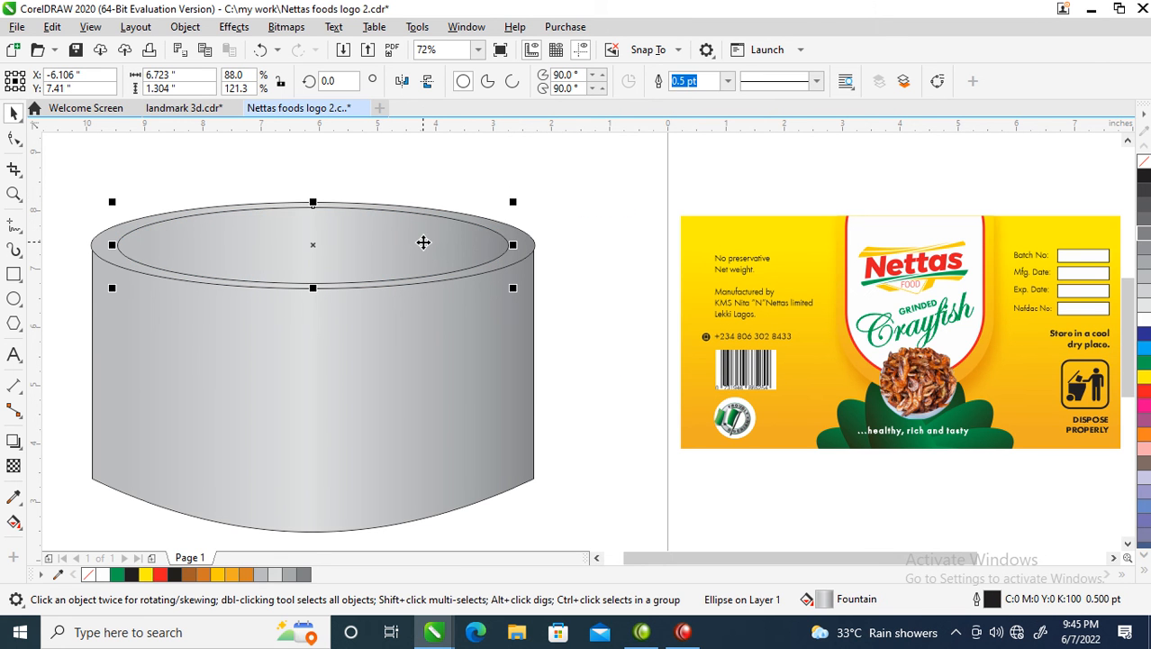
Step: Angle the inner ellipse's fountain fill by moving its gradient start down and out past the body's left side
key("g")
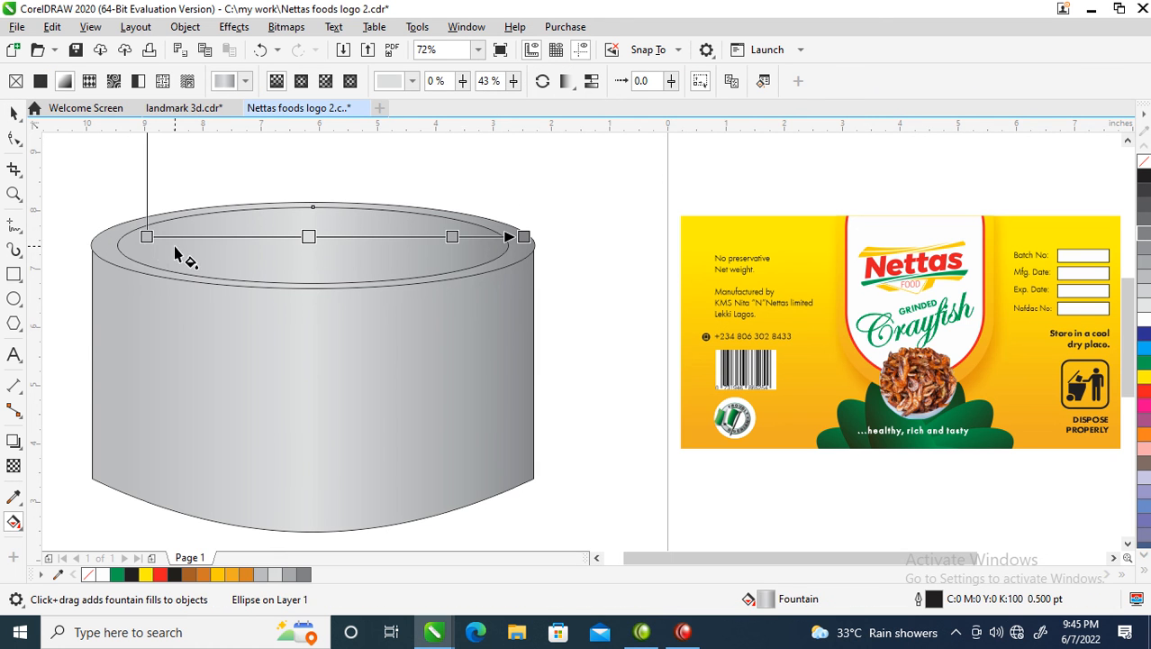
left_click_drag(146, 235, 43, 356)
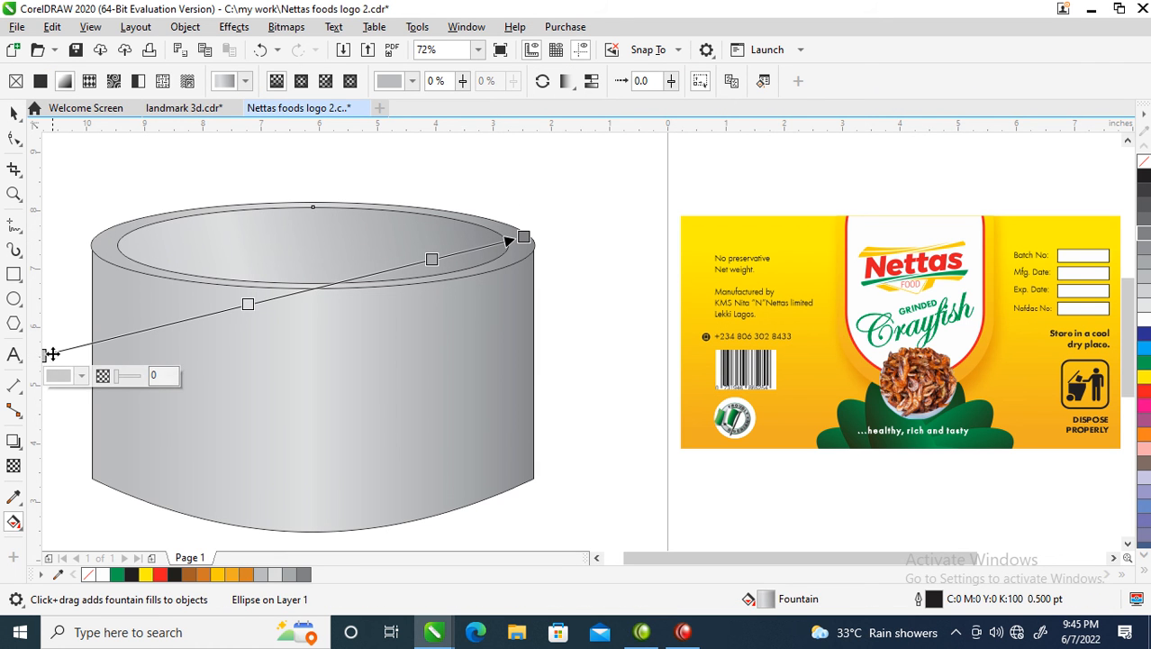
key("space")
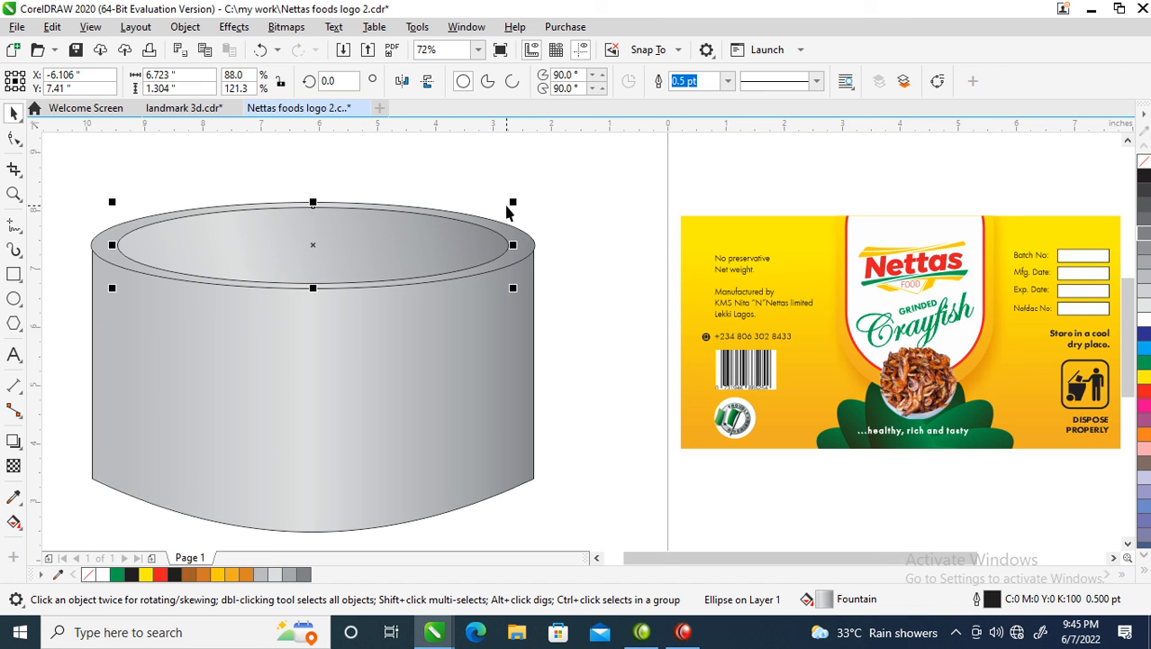
Step: Add a third concentric ellipse inside the rim, widen it to about 6.08 by 1.10 inches, and darken its fill with black tints
mouse_move(516, 197)
left_mouse_down()
mouse_move(509, 204)
mouse_move(521, 203)
left_mouse_up()
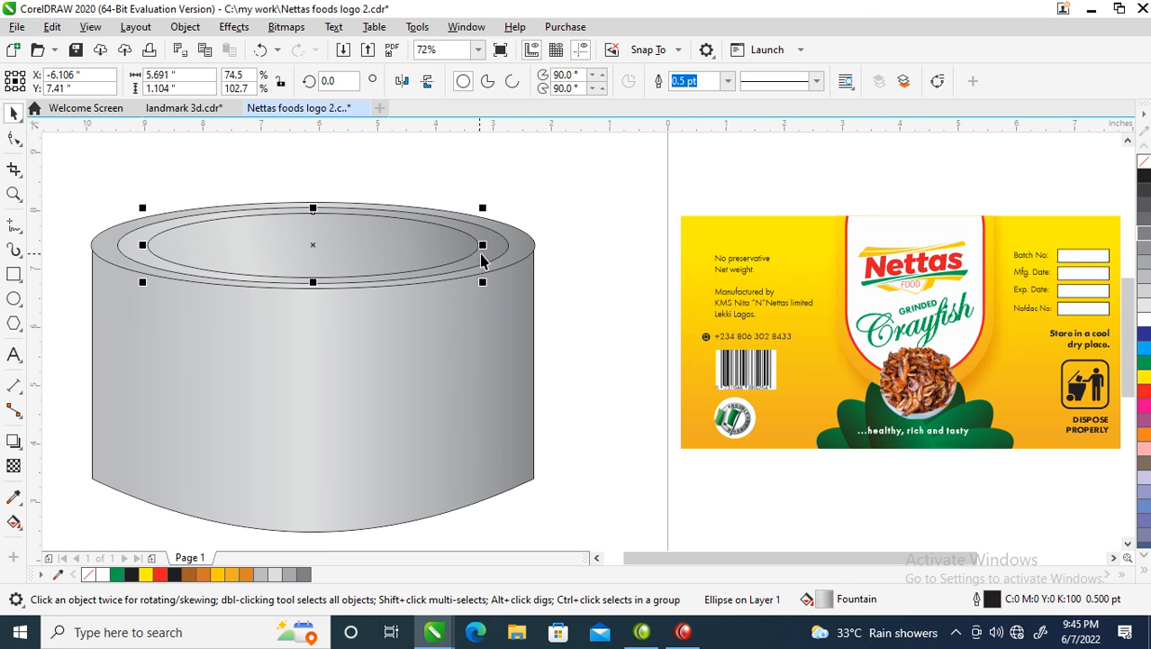
left_click_drag(485, 246, 497, 248)
left_click(1145, 178, "ctrl")
left_click(1145, 177, "ctrl")
left_click(1146, 184, "ctrl")
left_click(1147, 184, "ctrl")
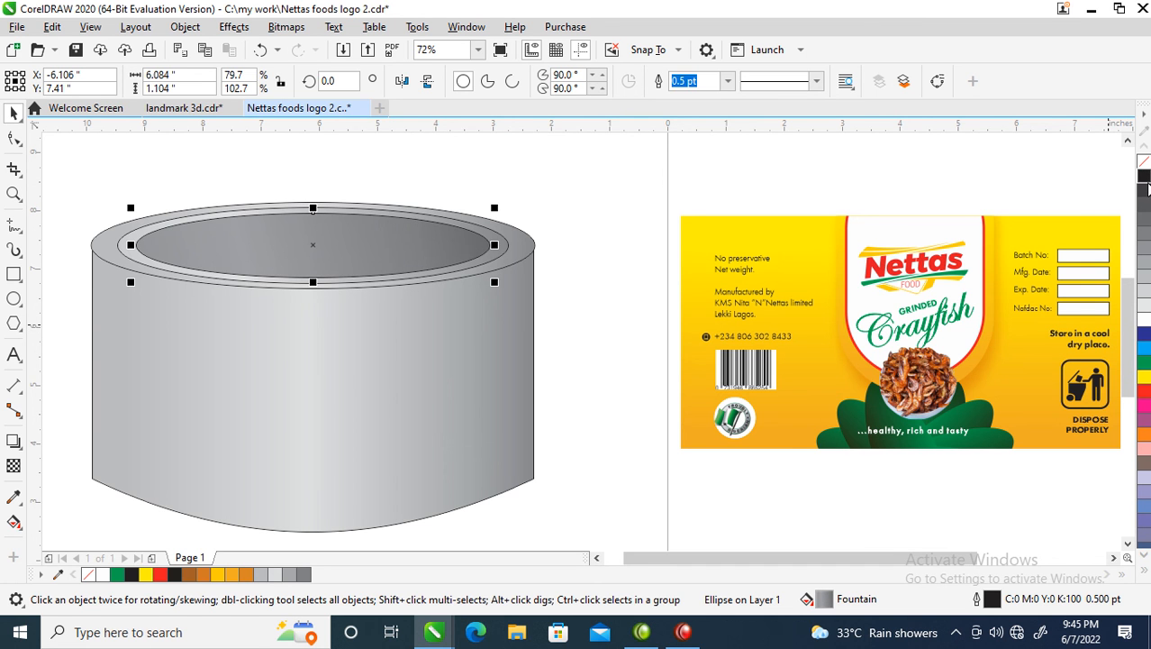
Step: Remove the outlines from the container body and all three rim ellipses
scroll(561, 293, "down", 2)
key("z")
left_click_drag(252, 198, 838, 476)
left_click(329, 350)
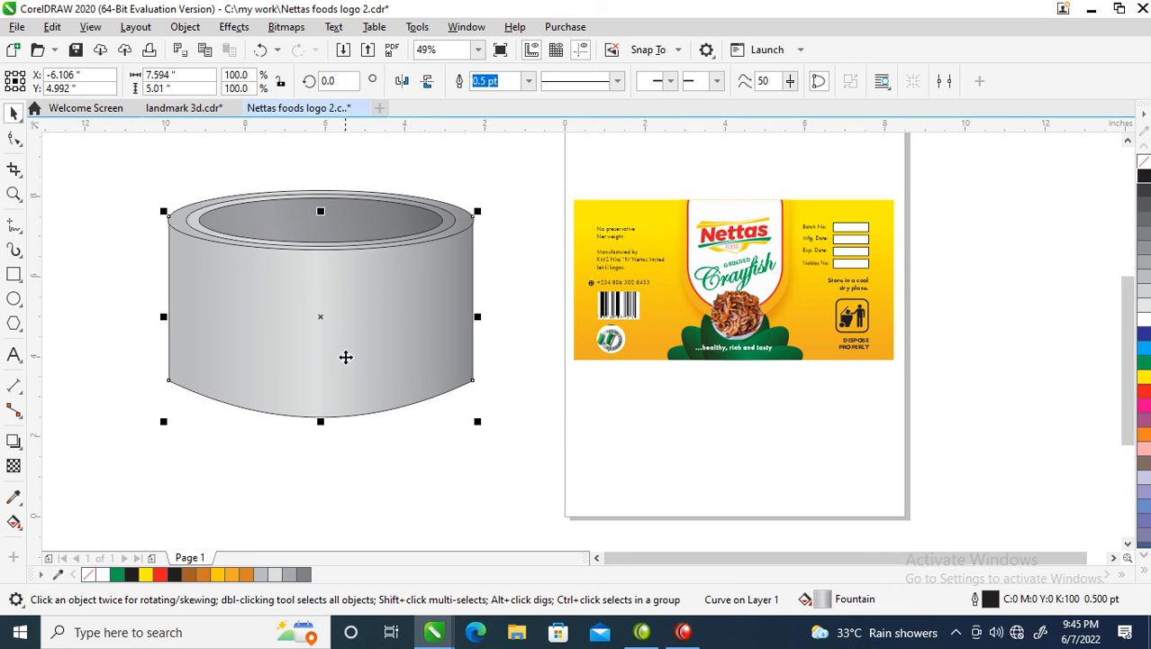
right_click(1144, 163)
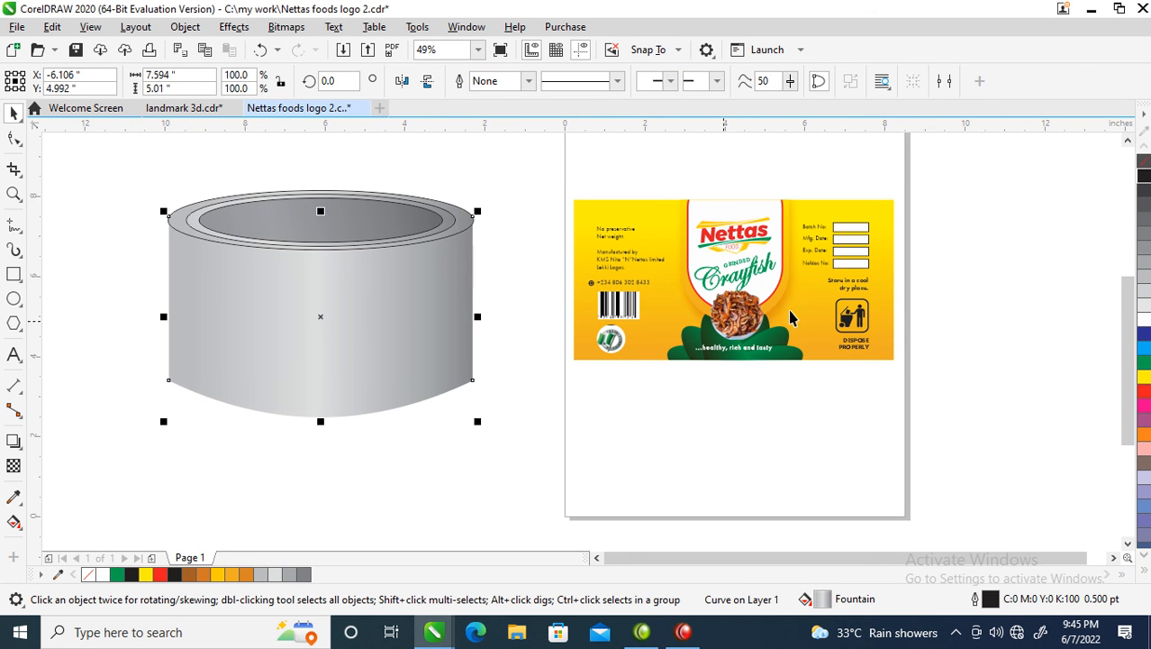
left_click_drag(110, 171, 482, 492)
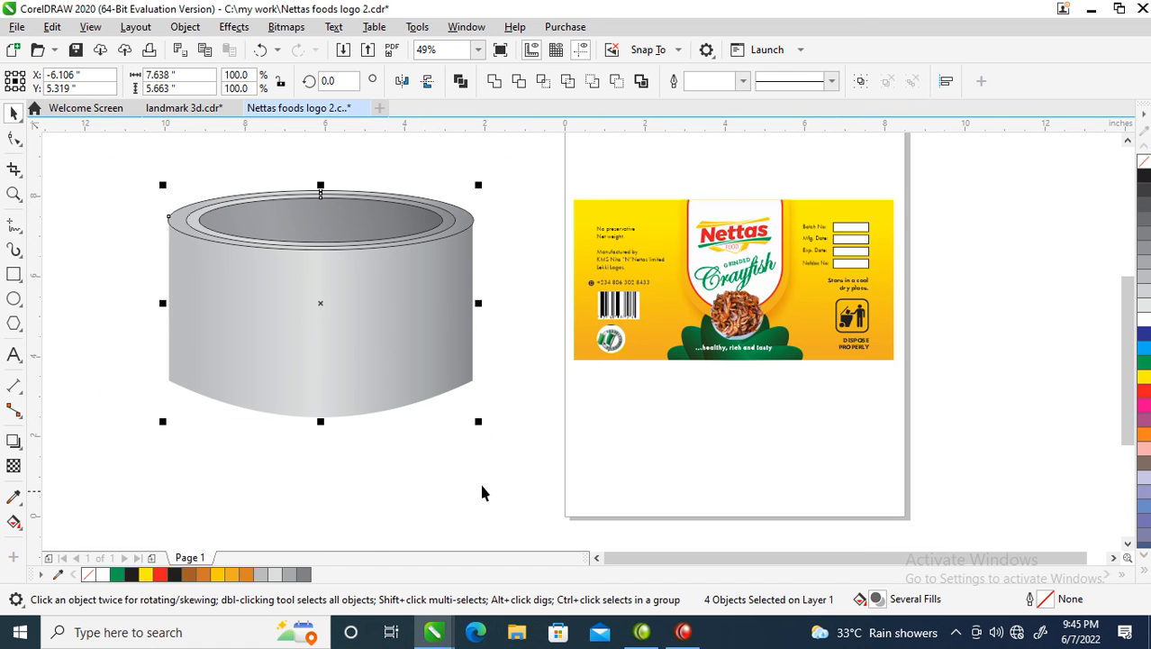
right_click(1145, 163)
left_click(127, 202)
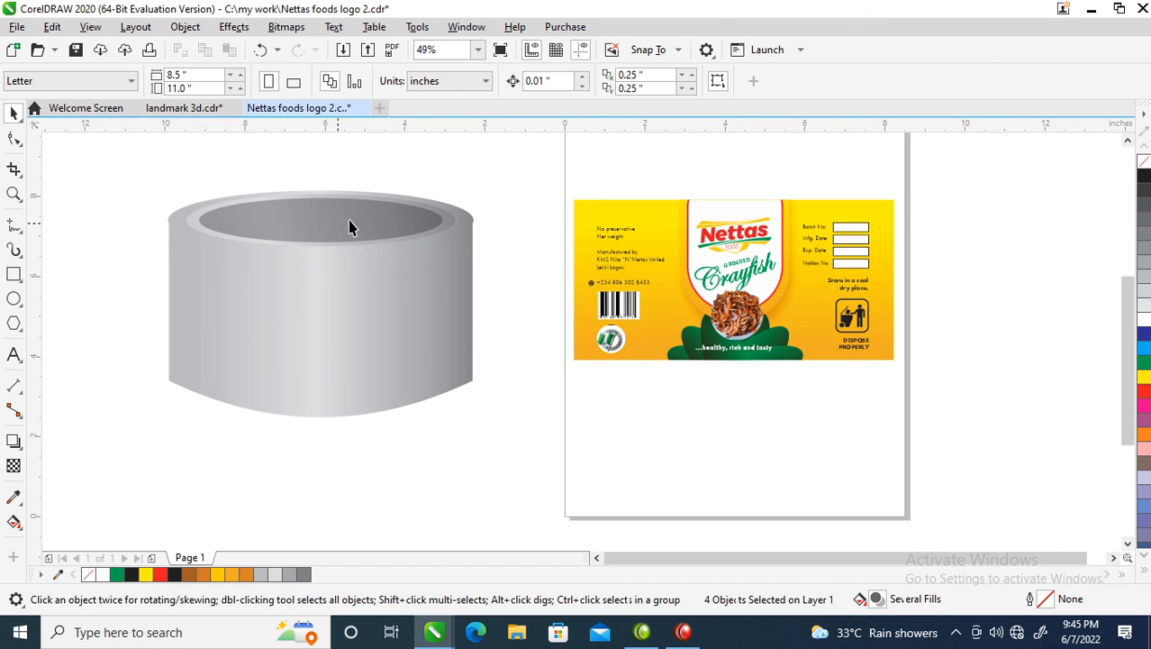
Step: Angle the outer rim ellipse's fountain fill diagonally by moving its gradient end down into the body
left_click(462, 225)
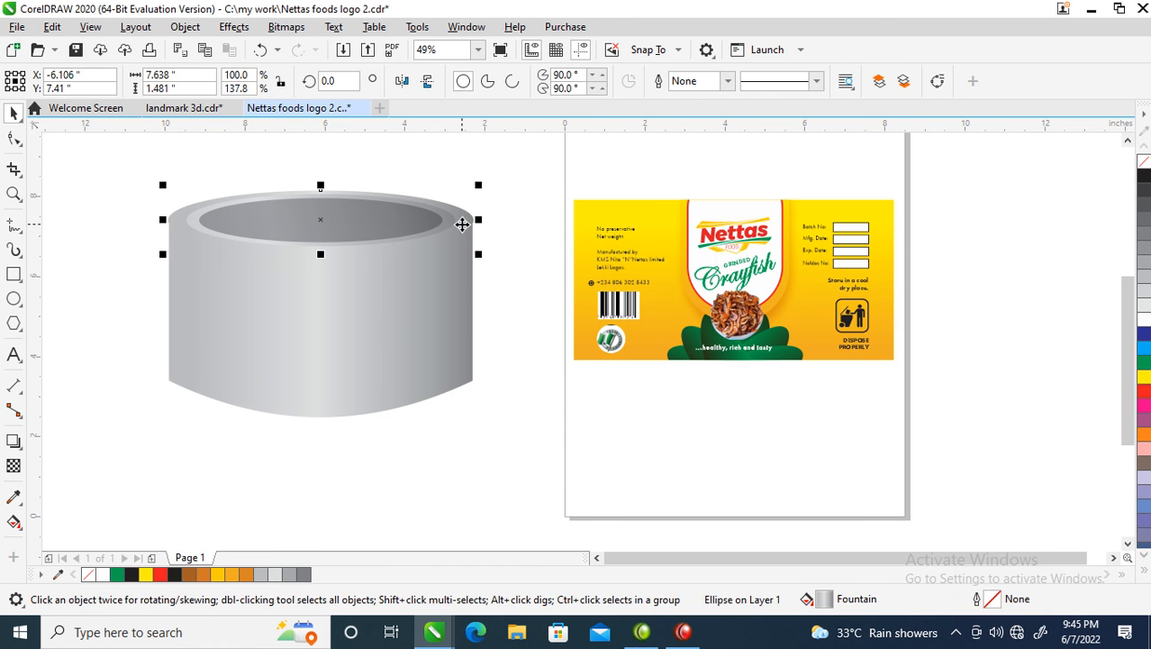
key("g")
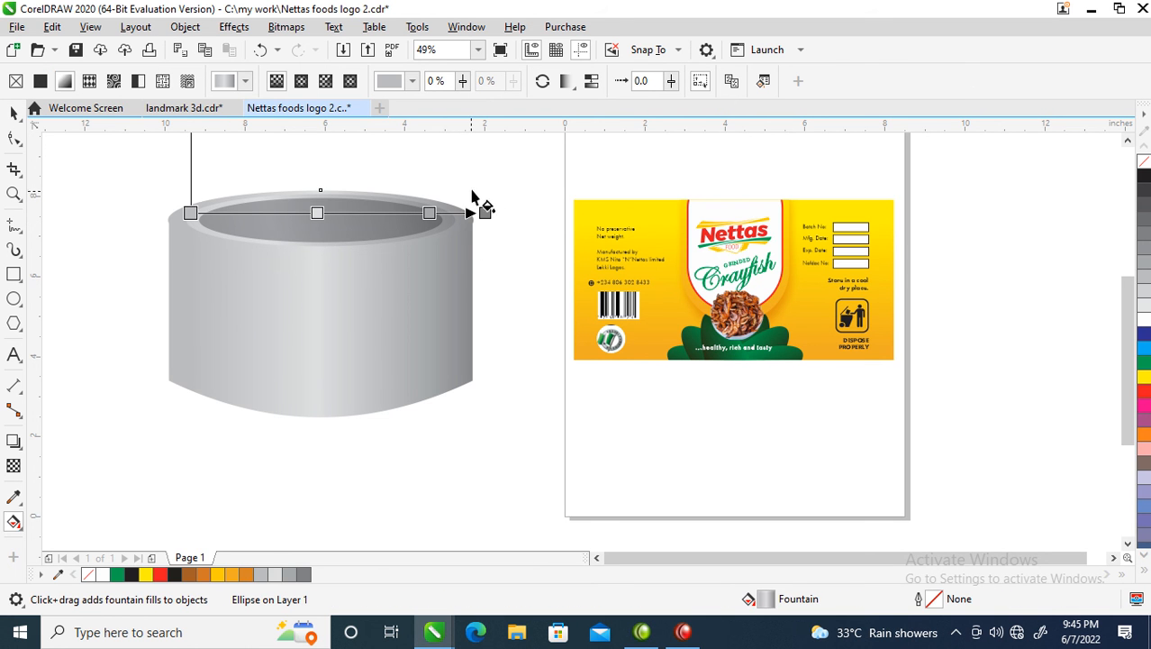
left_click_drag(484, 216, 337, 321)
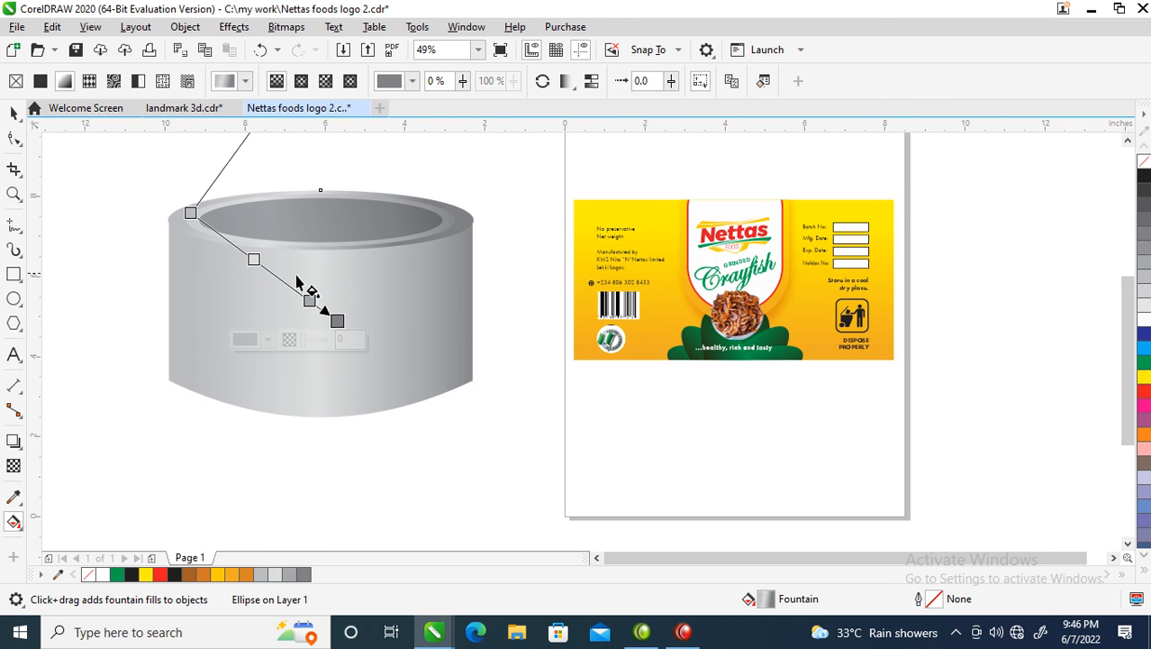
key("space")
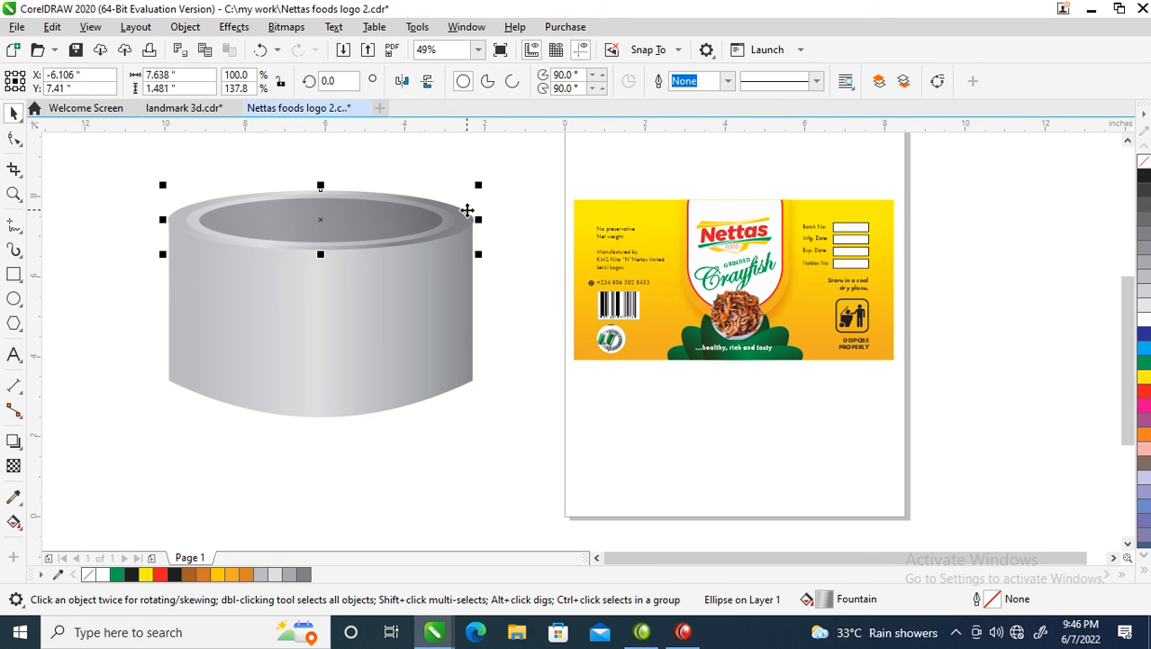
Step: Try a Multiply drop shadow with 20% opacity on the outer rim ellipse and break the shadow apart
left_click(13, 440)
left_click_drag(319, 236, 309, 262)
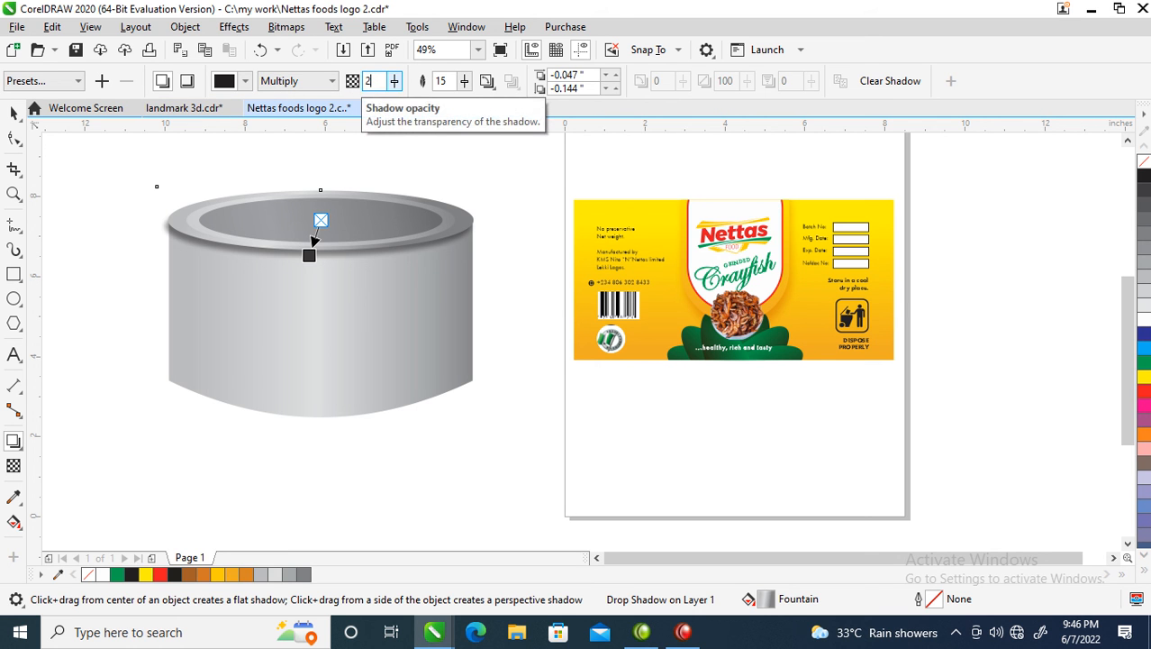
key("Return")
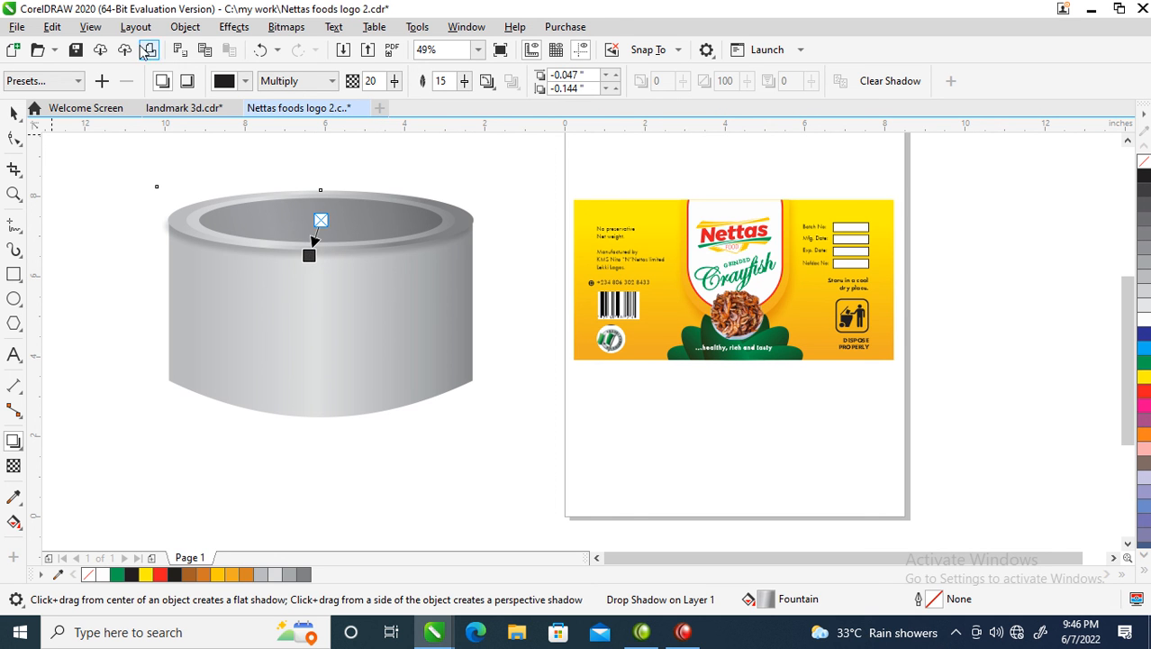
left_click(185, 27)
left_click(308, 381)
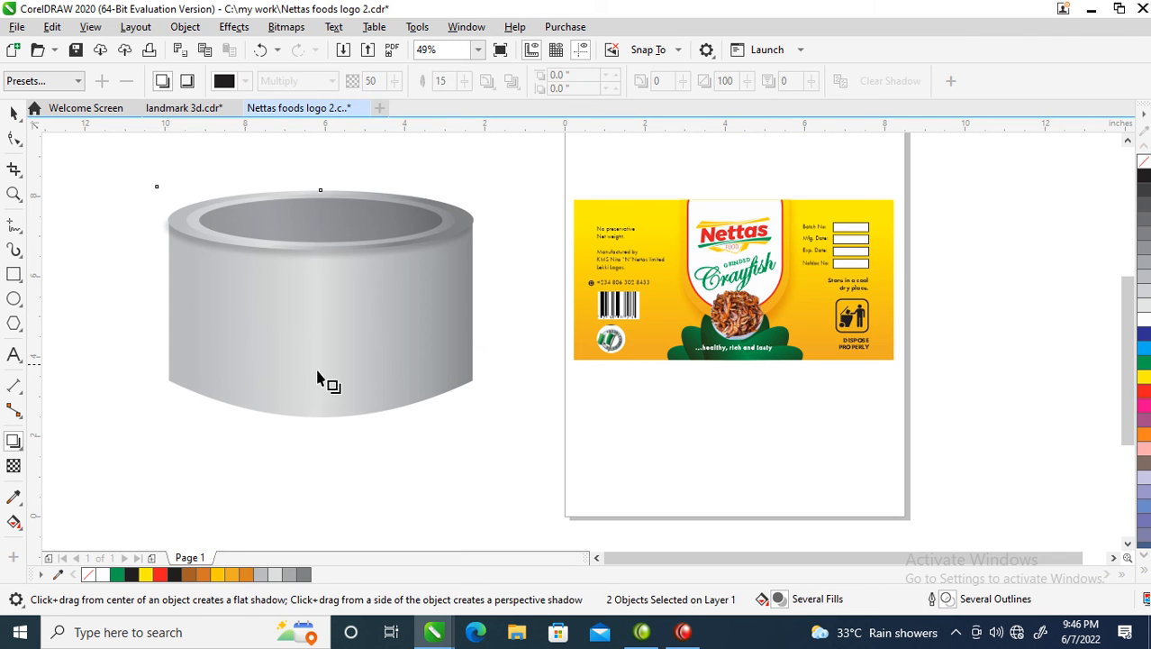
Step: Try resizing the detached rim shadow to about 2.21 inches high, and delete it
left_click(495, 281)
left_click(465, 245)
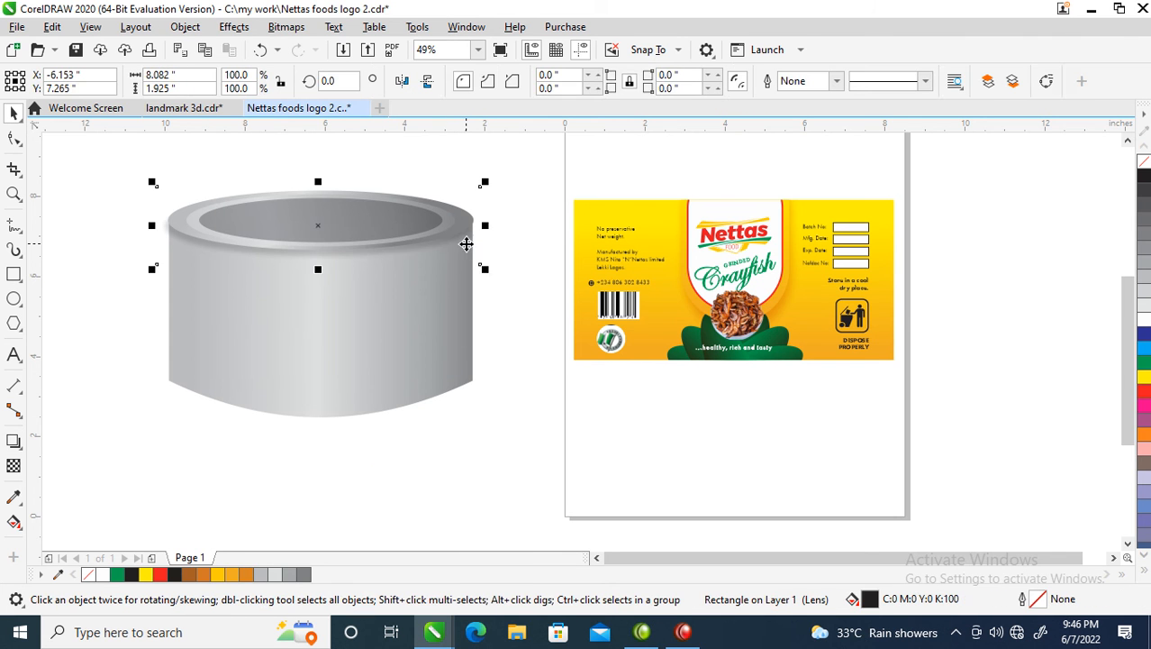
mouse_move(317, 269)
left_mouse_down()
mouse_move(317, 281)
mouse_move(333, 254)
left_mouse_up()
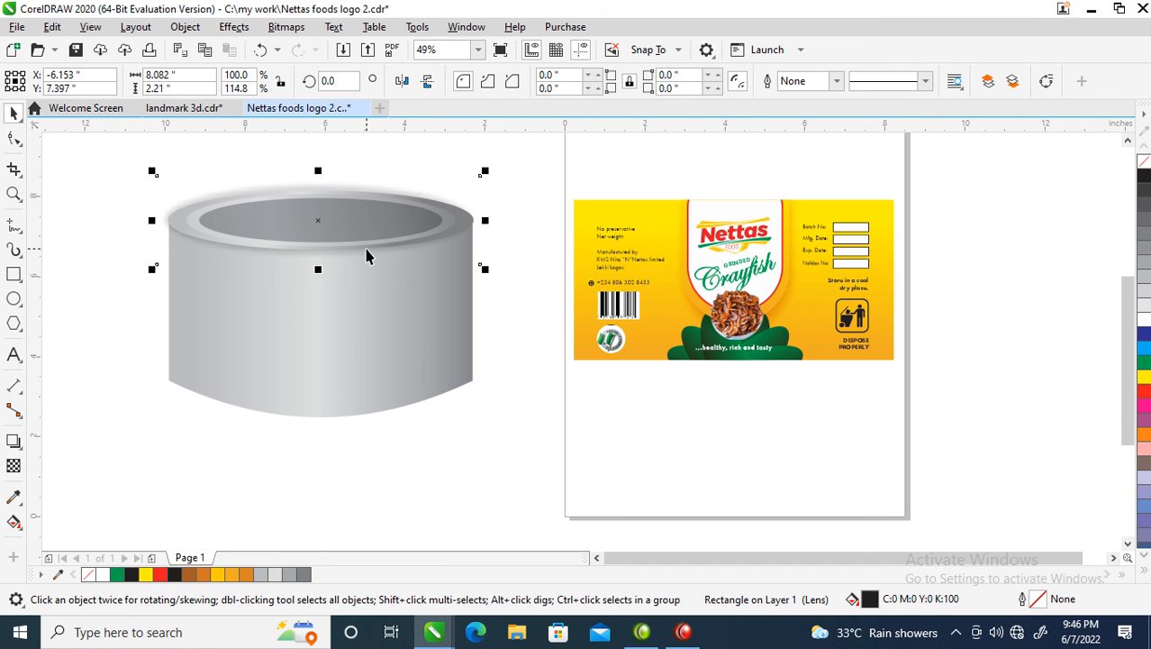
key("Escape")
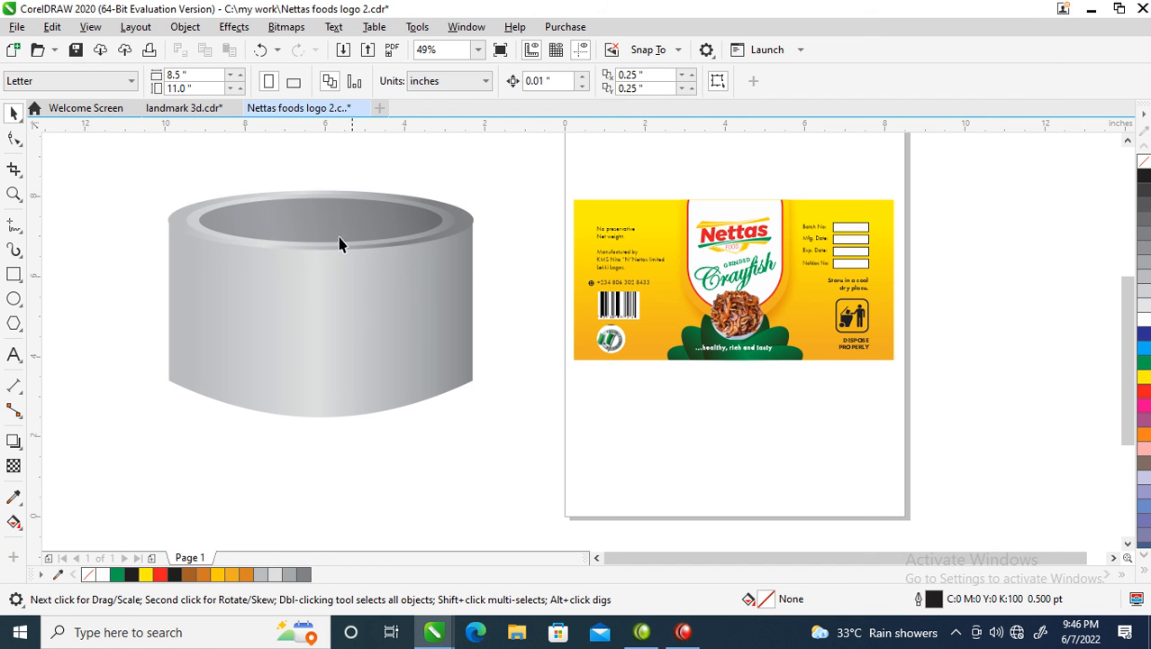
Step: Round the body's bottom edge by pulling both curve handles outward toward the lower corners with the Shape tool
left_click(178, 225)
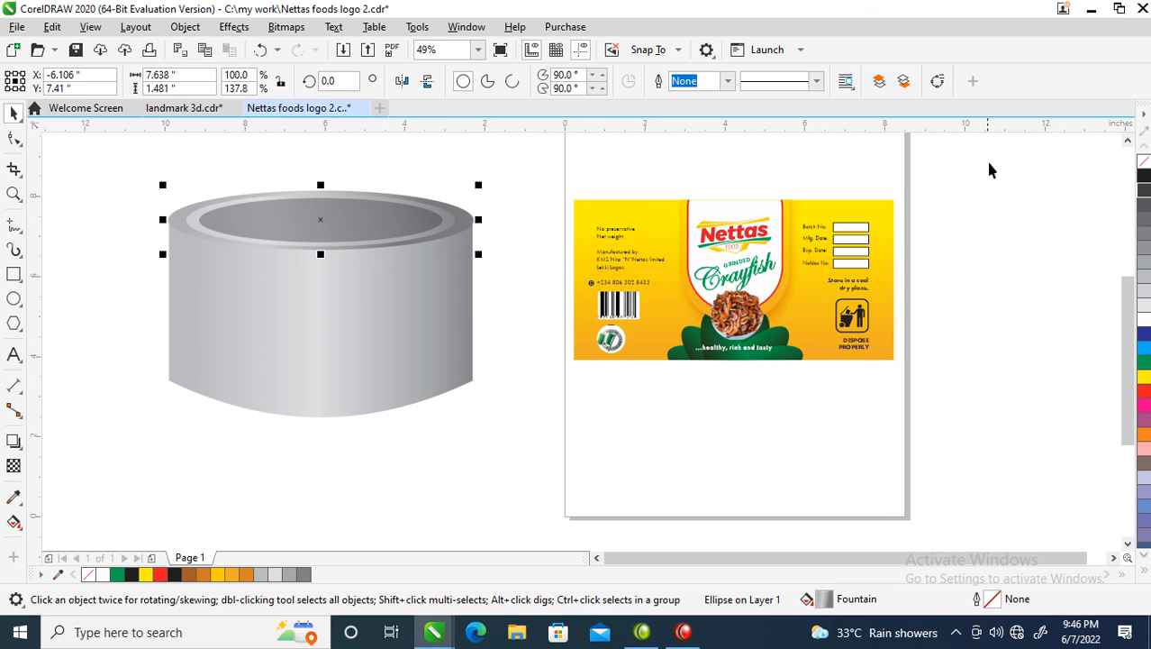
left_click(427, 375)
key("F10")
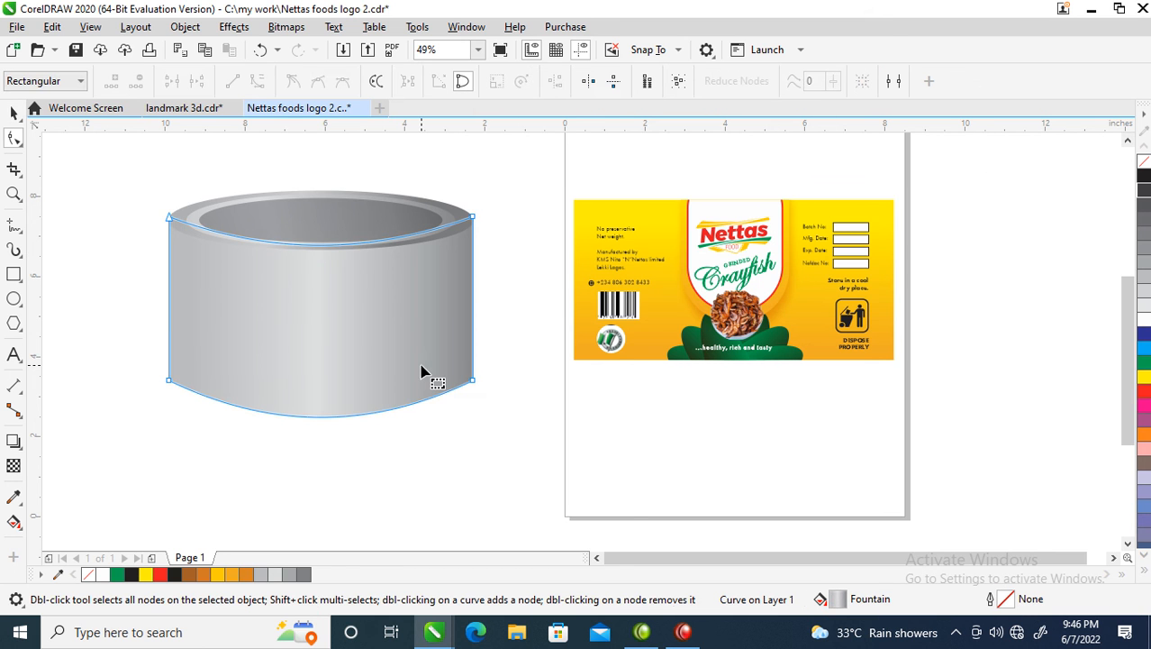
left_click(473, 382)
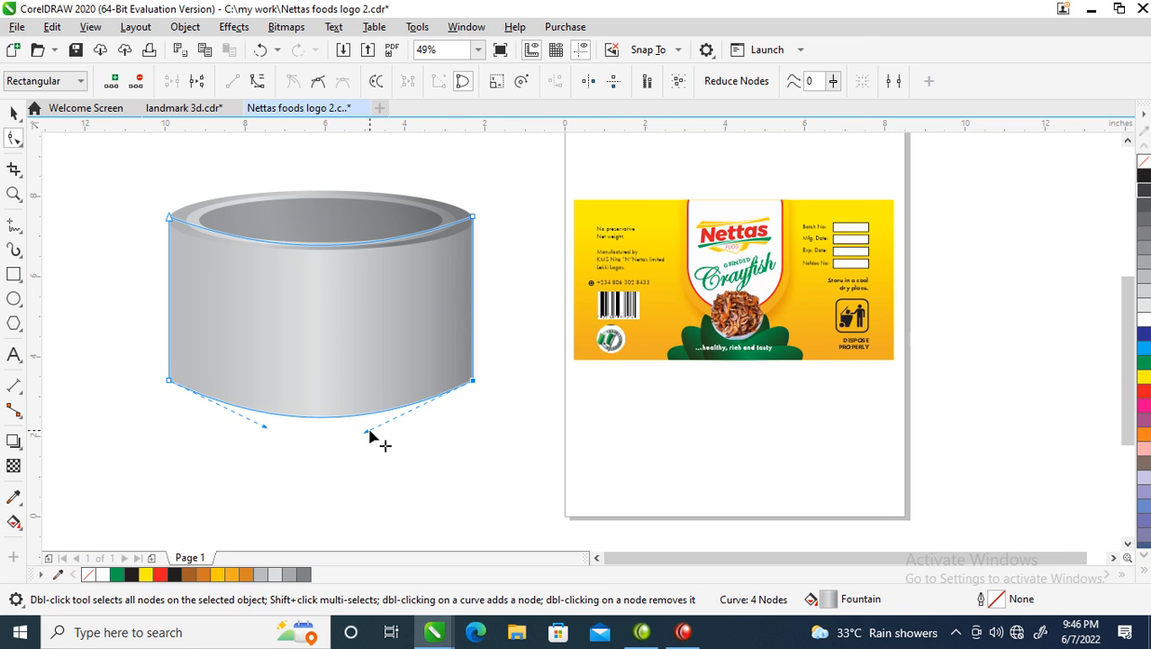
left_click_drag(367, 432, 390, 432)
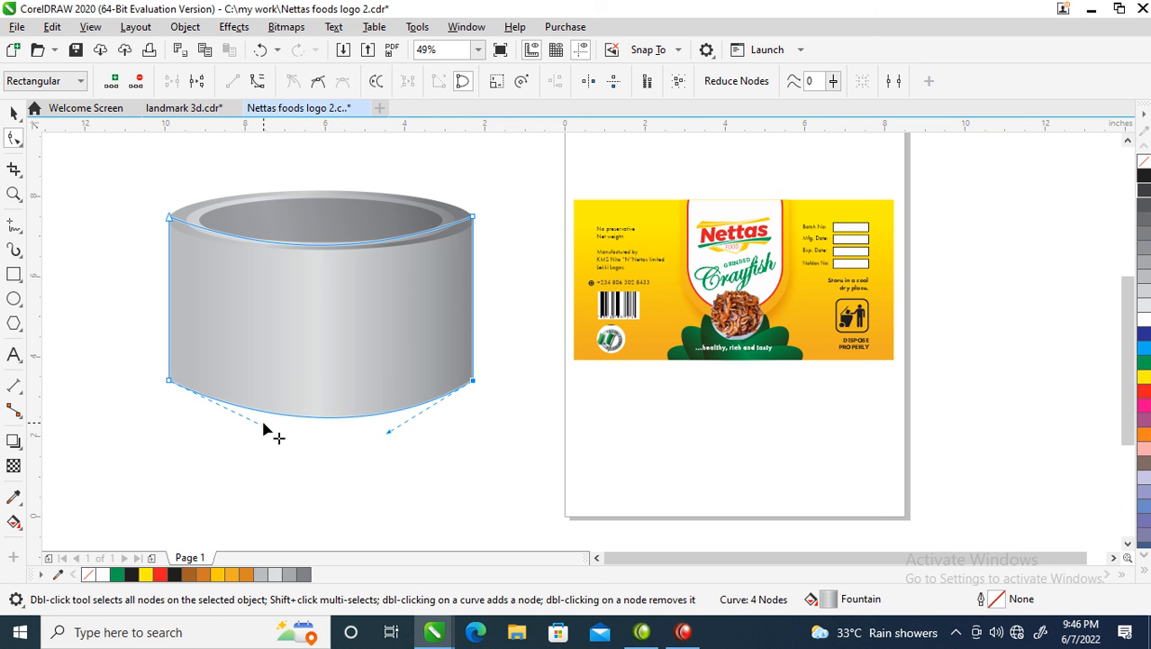
left_click_drag(264, 432, 231, 431)
key("space")
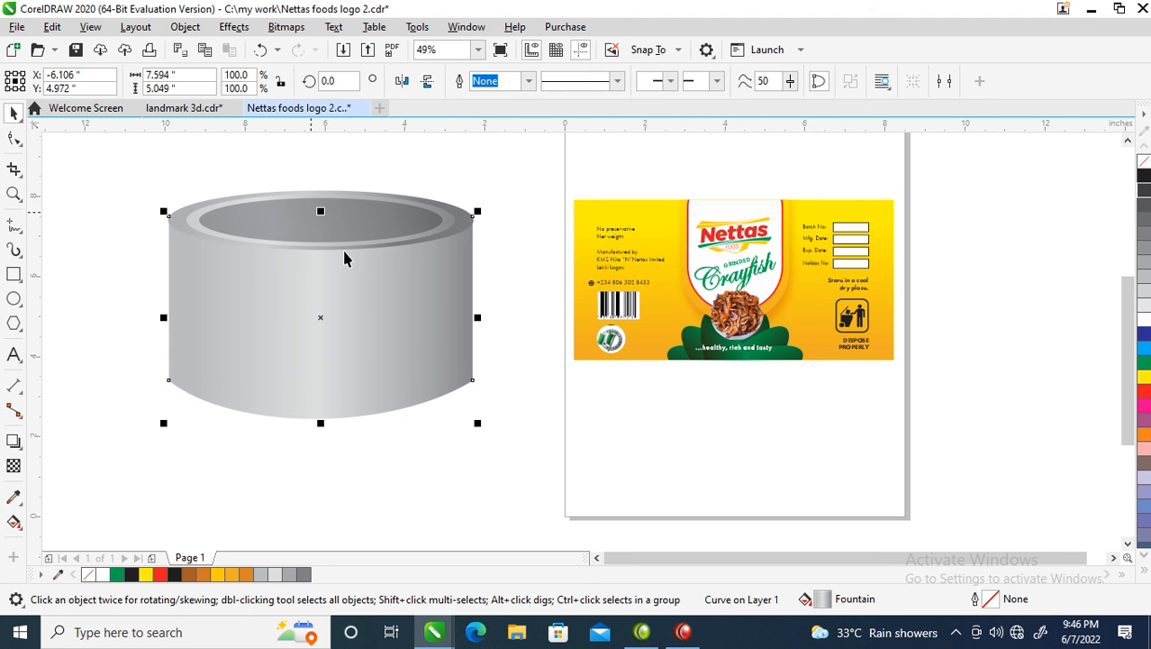
Step: Group the four container objects and export only that group as the Photoshop PSD file Nettas foods logo 2 at 300 dpi with transparent background
left_click_drag(497, 161, 965, 432)
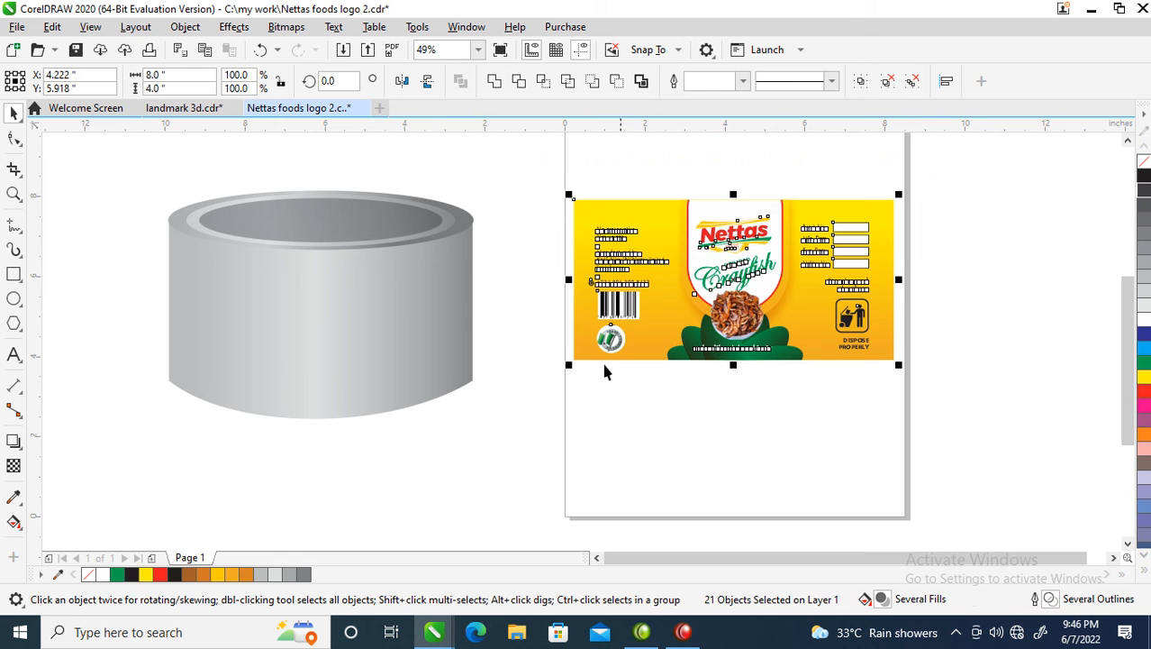
left_click_drag(123, 177, 547, 469)
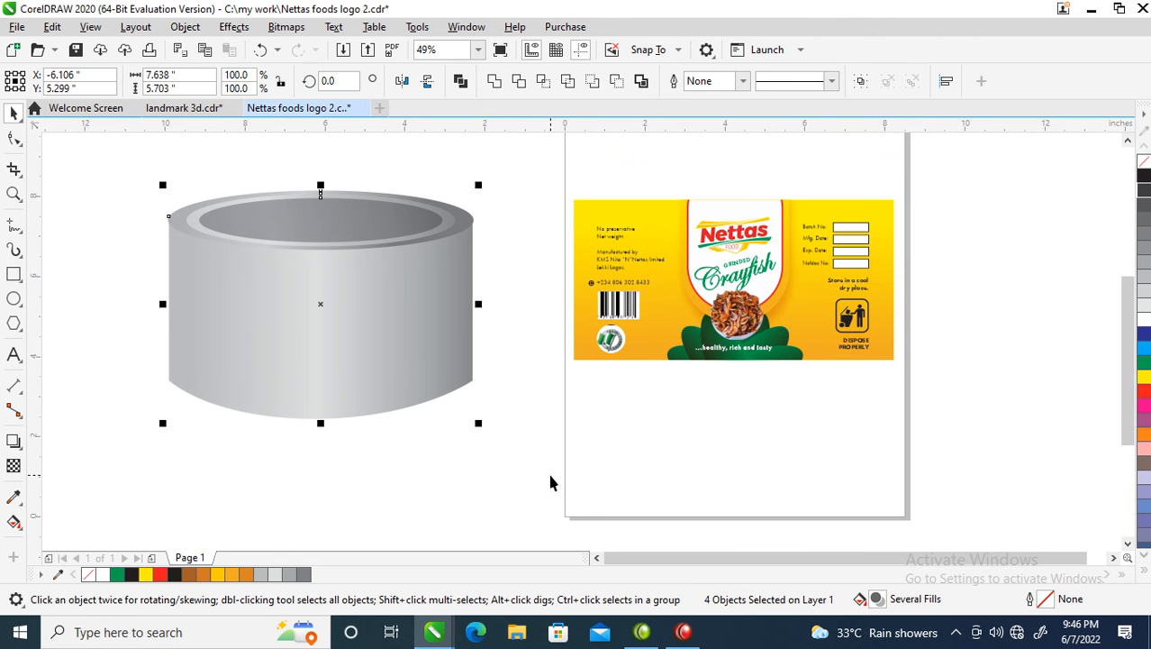
key("ctrl+g")
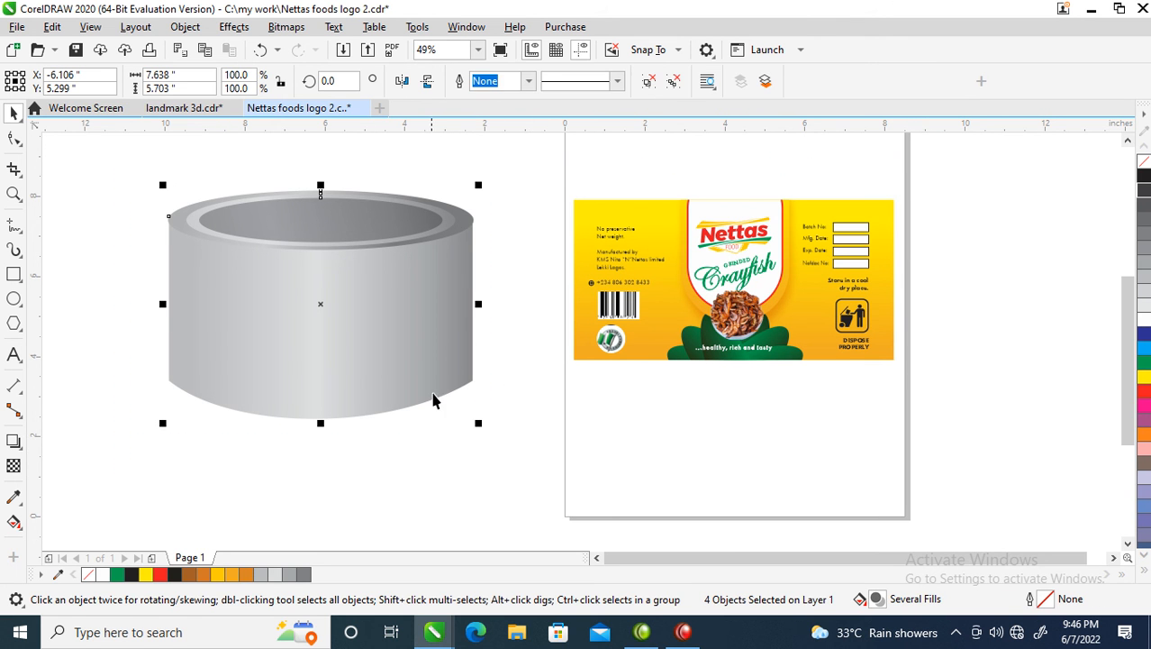
key("ctrl+e")
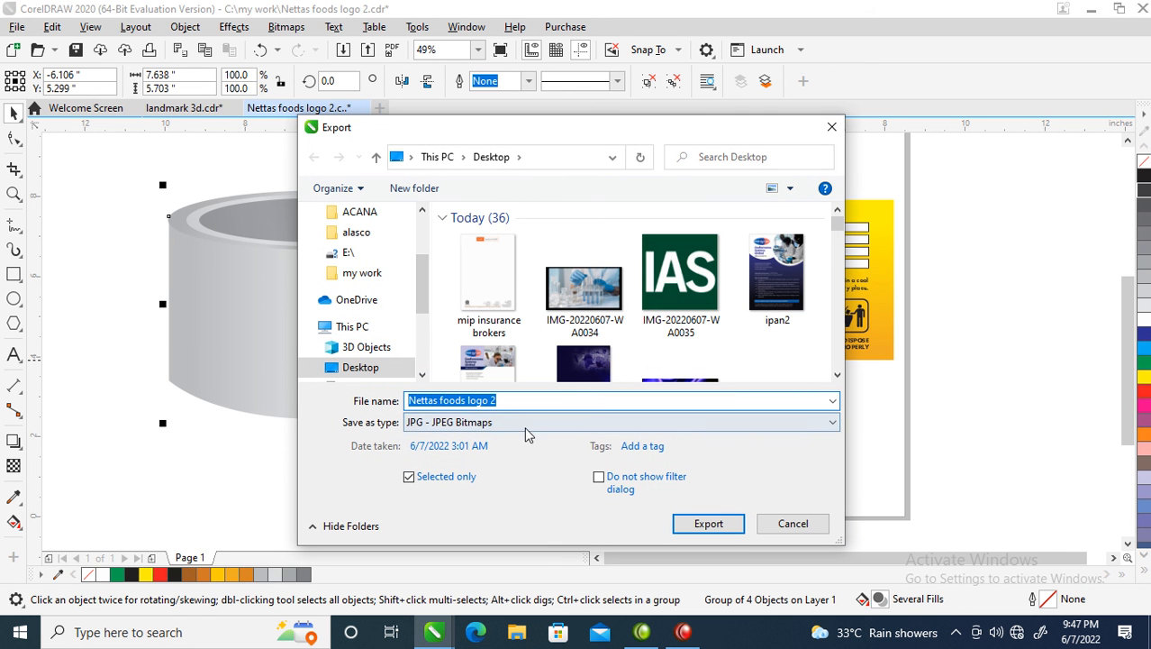
left_click(832, 423)
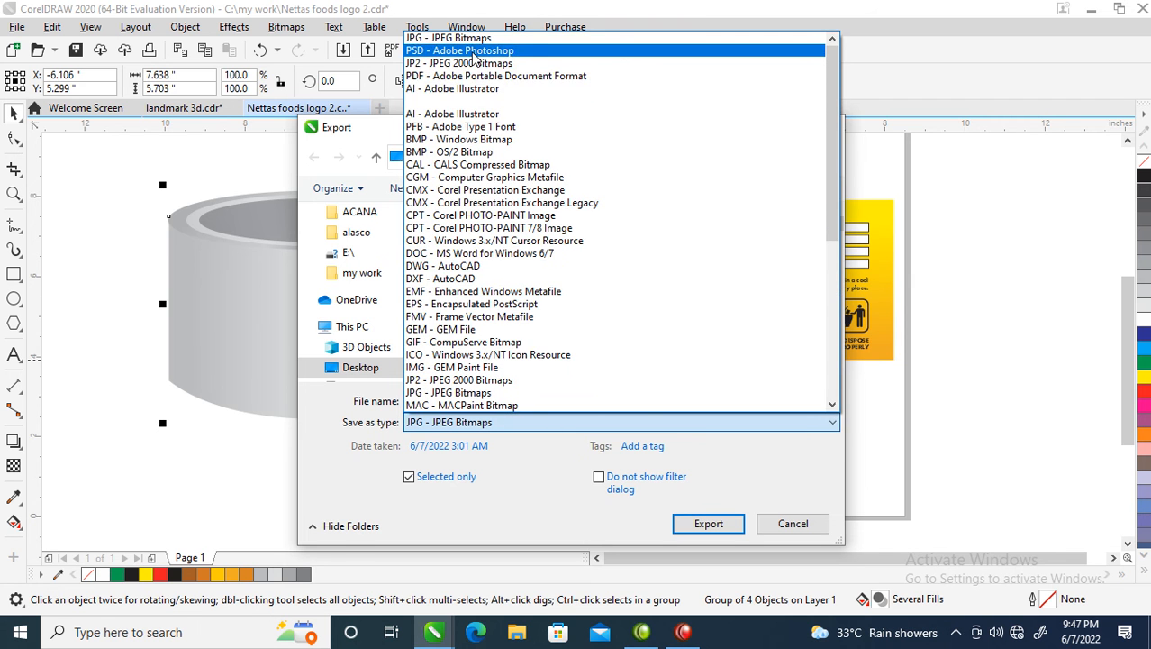
left_click(475, 51)
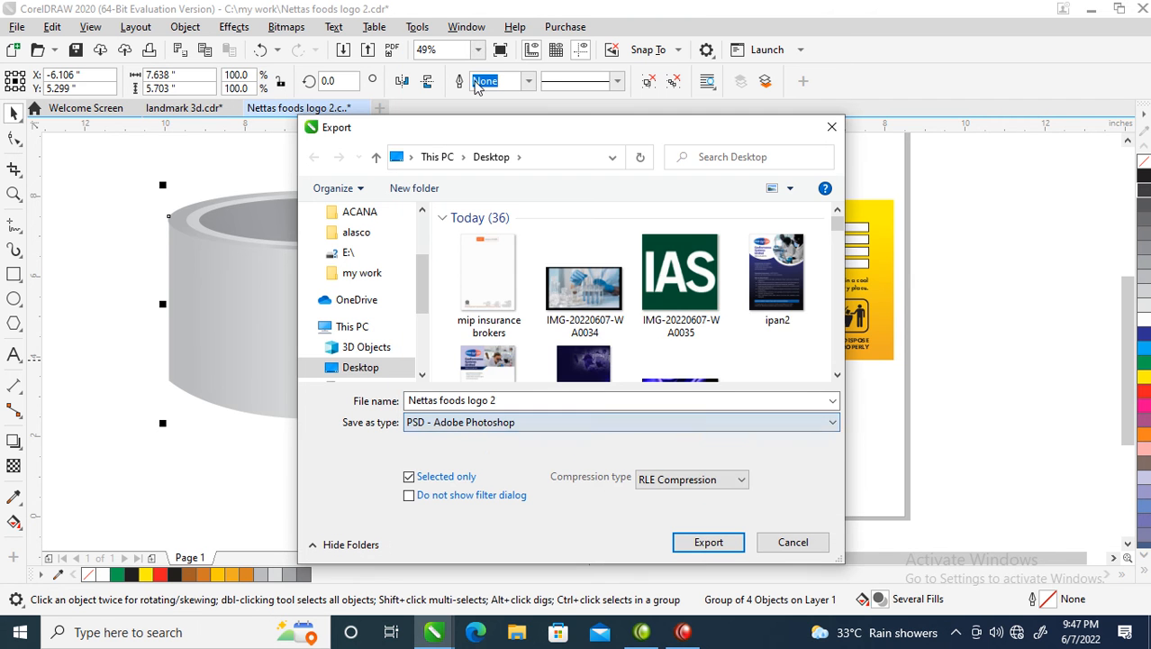
left_click(711, 541)
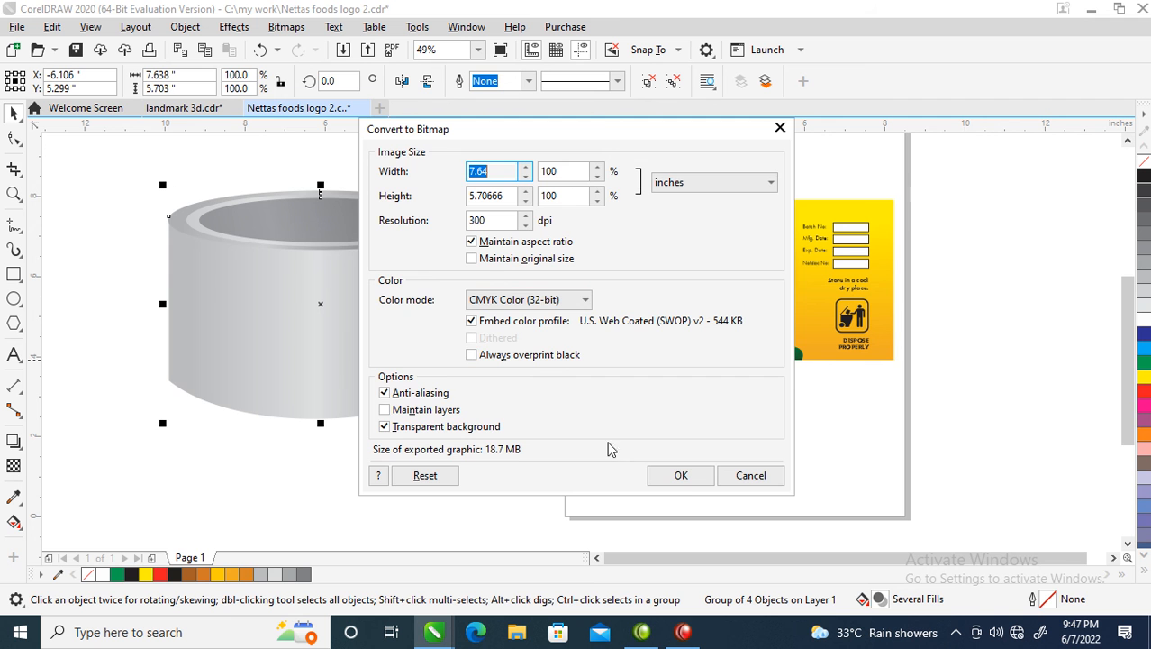
left_click(681, 476)
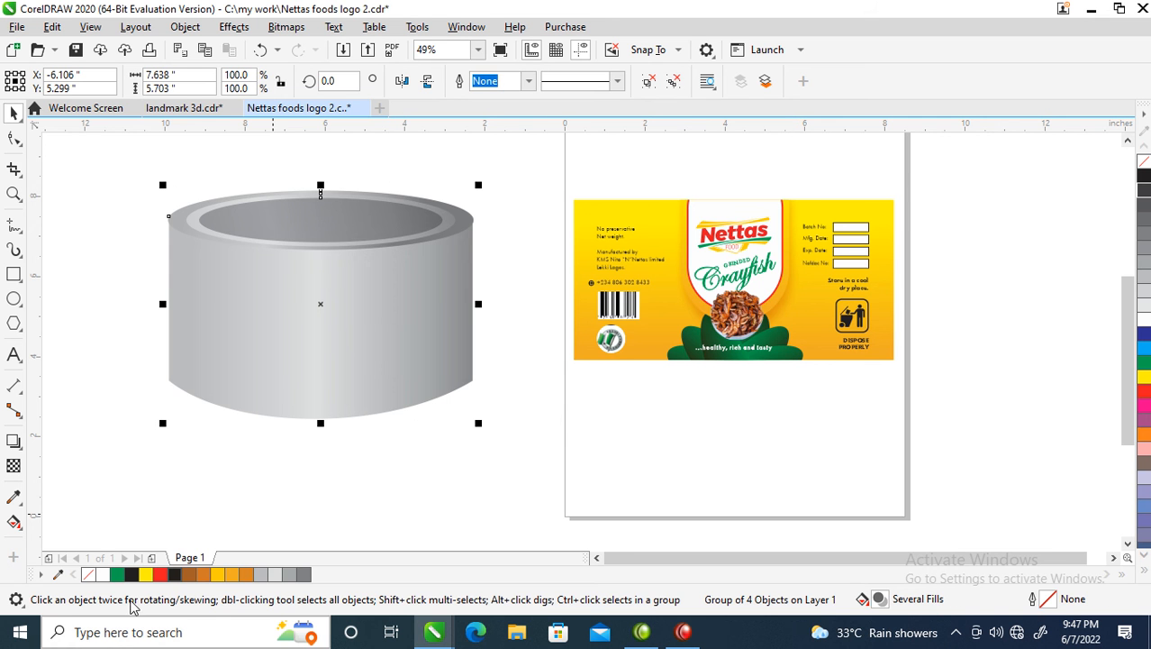
Step: Launch Adobe Photoshop CS6, and in CorelDRAW group all the label objects and export them as the PSD file Nettas foods logo 23
left_click(20, 631)
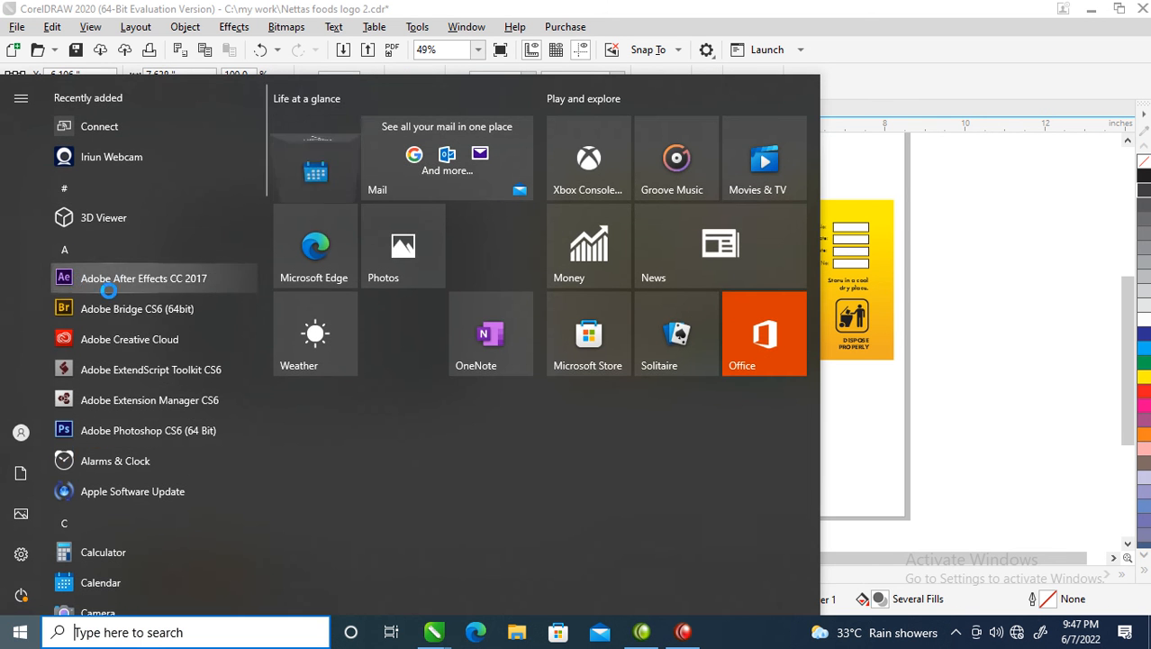
left_click(121, 431)
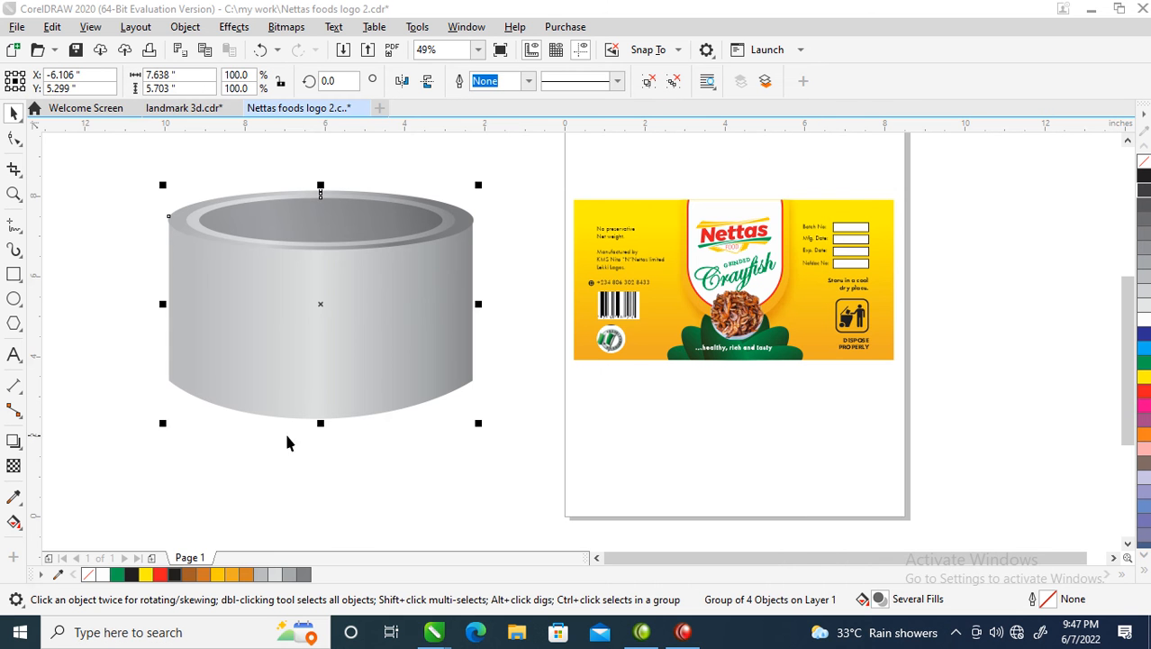
left_click_drag(553, 171, 917, 372)
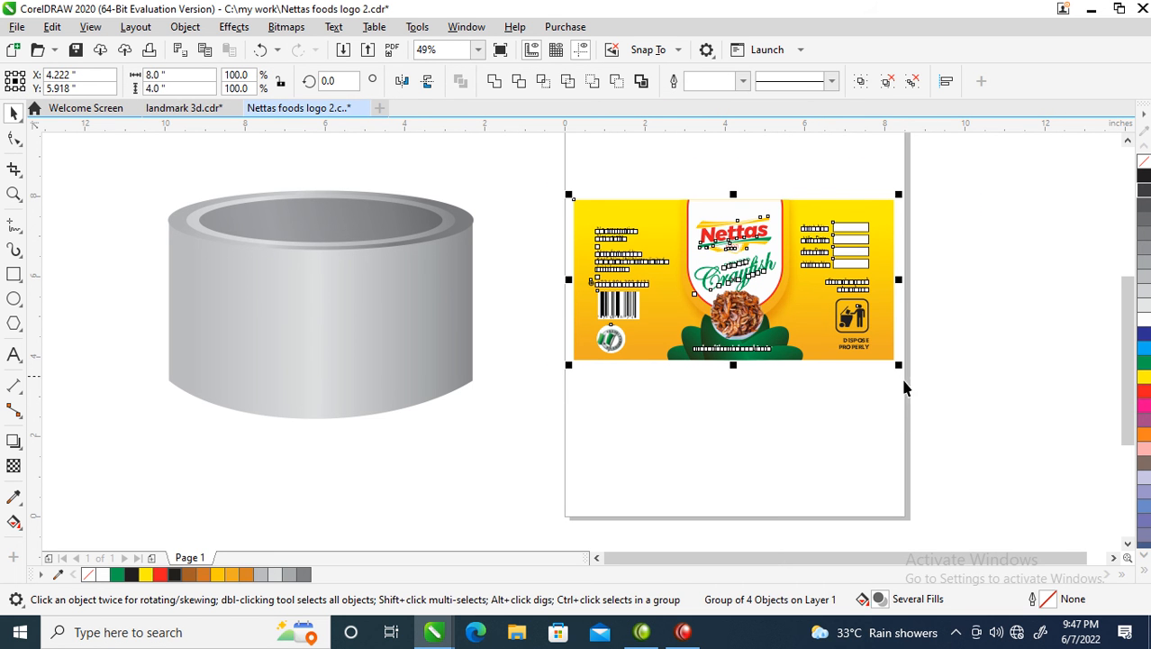
key("ctrl+g")
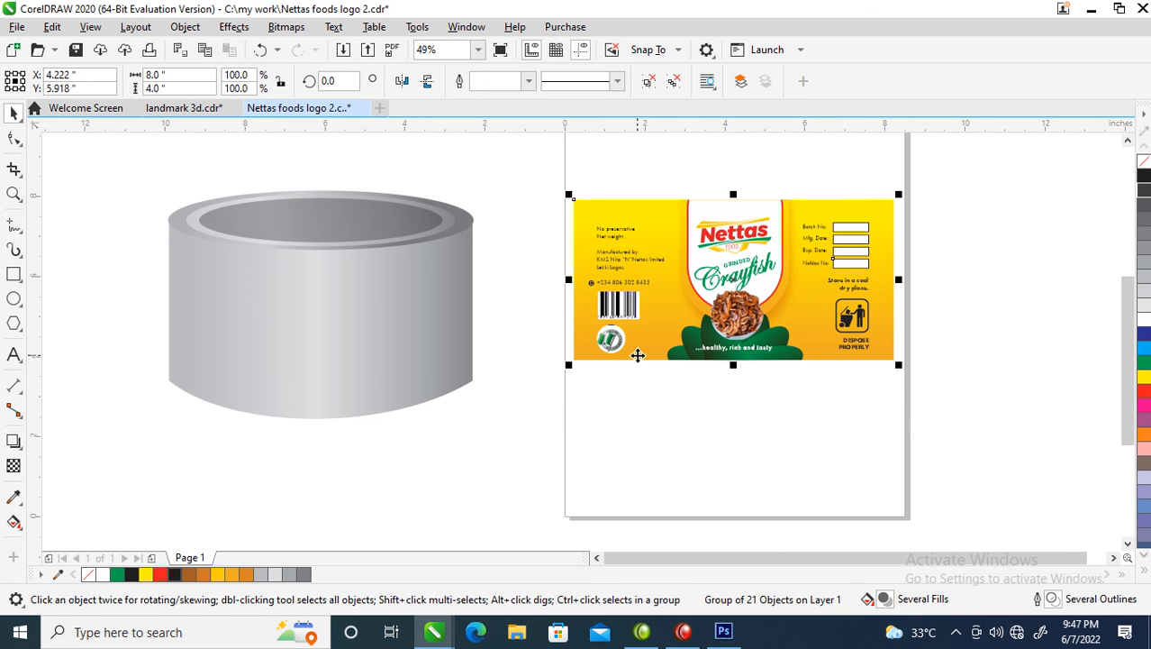
key("ctrl+e")
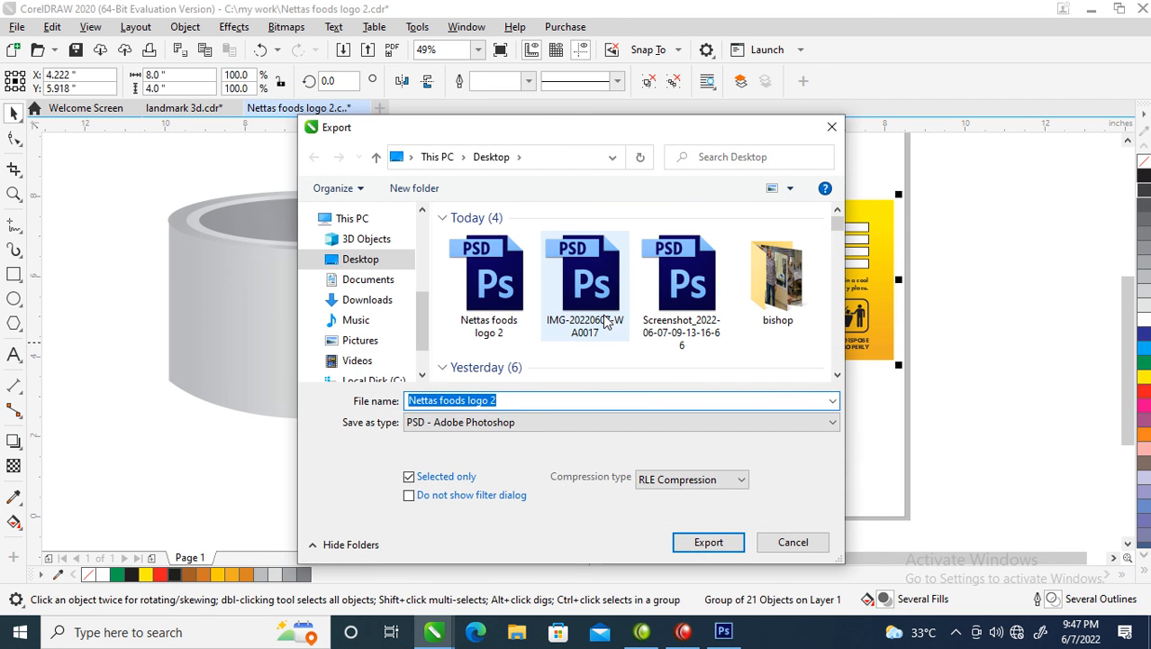
left_click(500, 397)
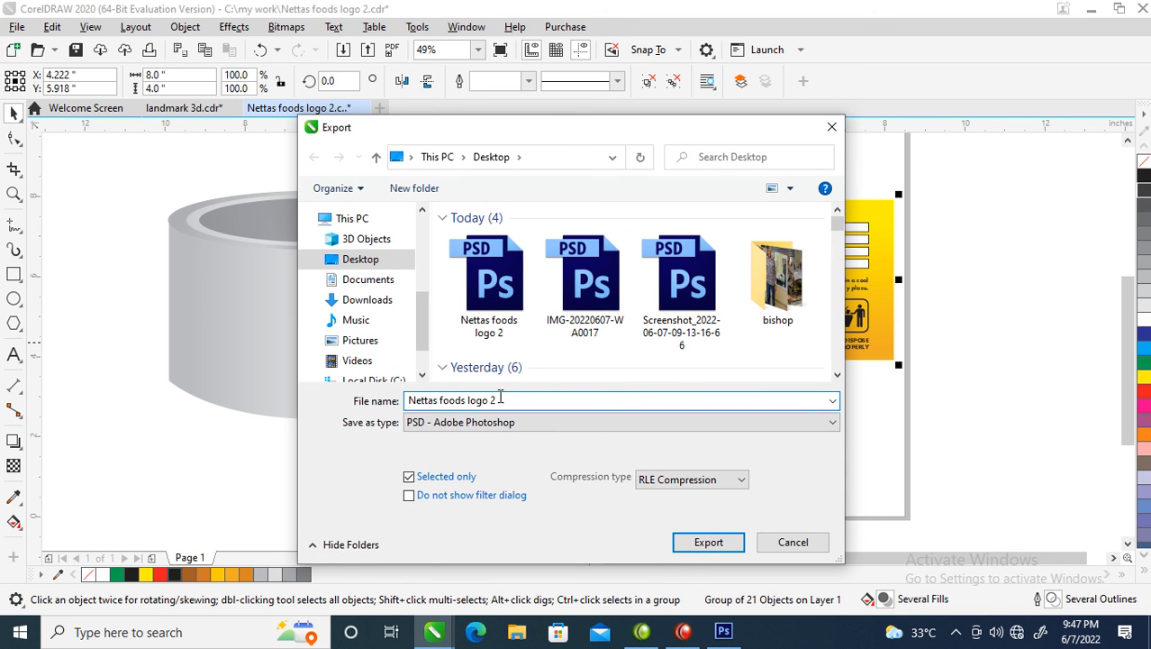
type("1")
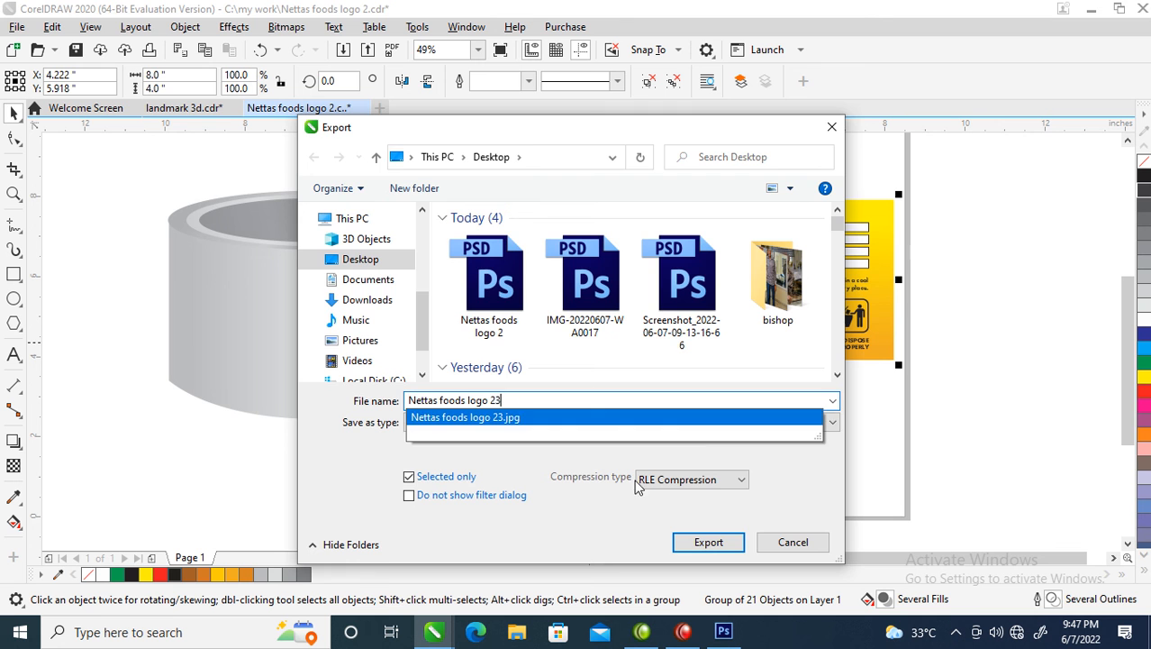
left_click(726, 542)
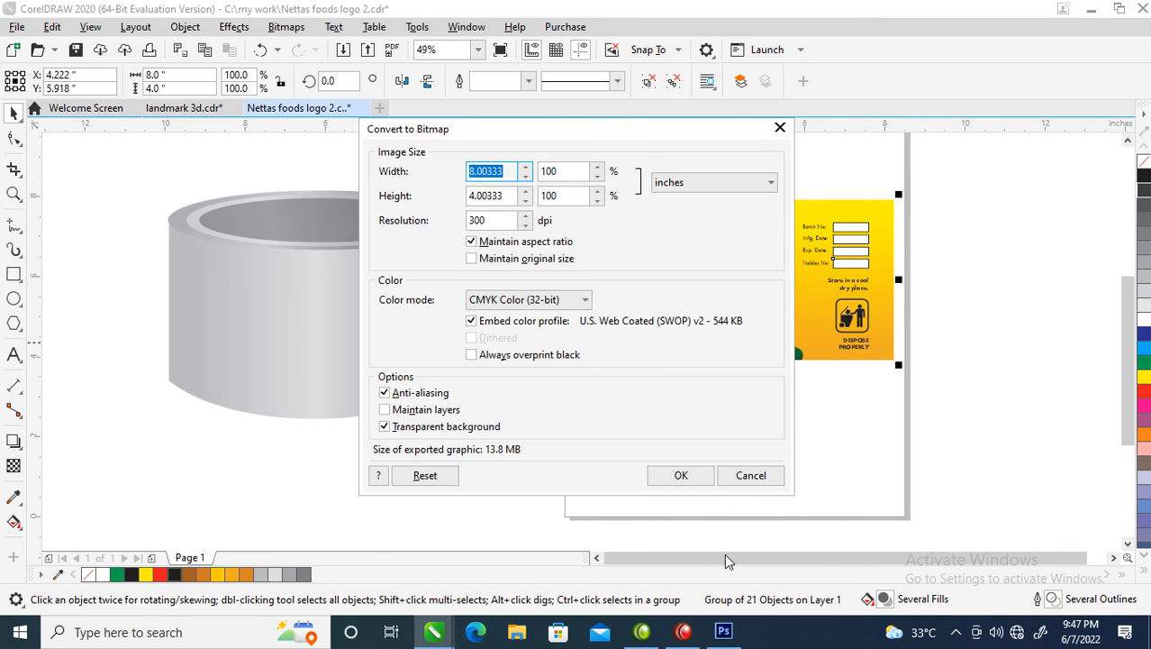
left_click(690, 477)
Step: Switch to Photoshop and open both Nettas foods logo 23 and Nettas foods logo 2 PSD files from the Desktop
left_click(725, 626)
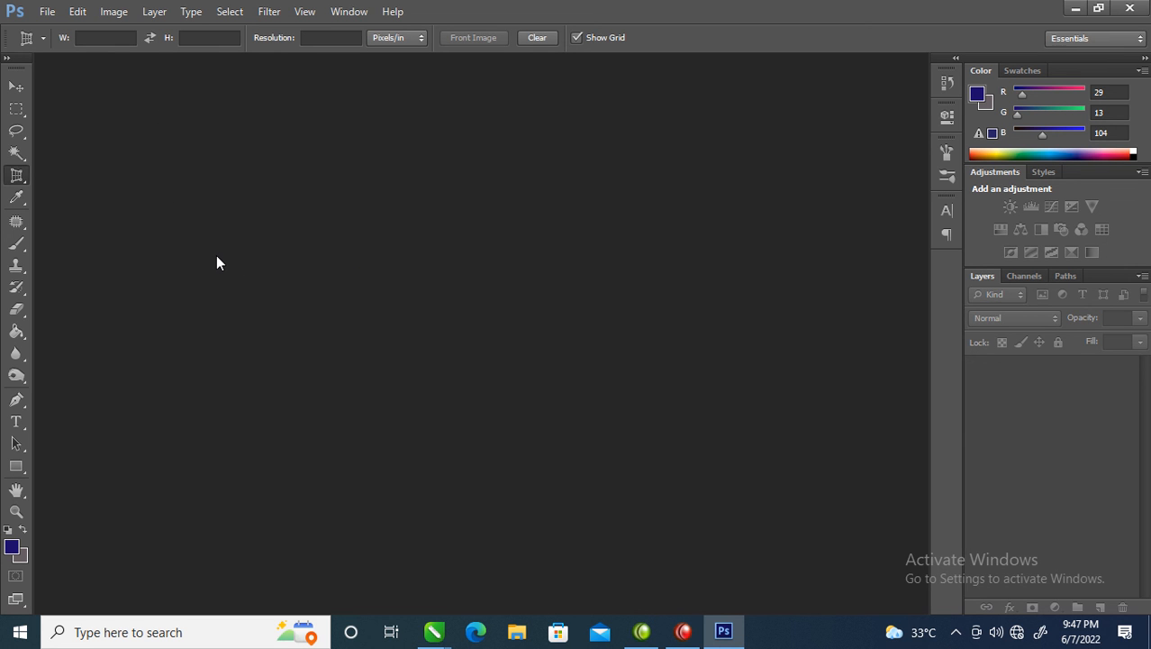
key("ctrl+o")
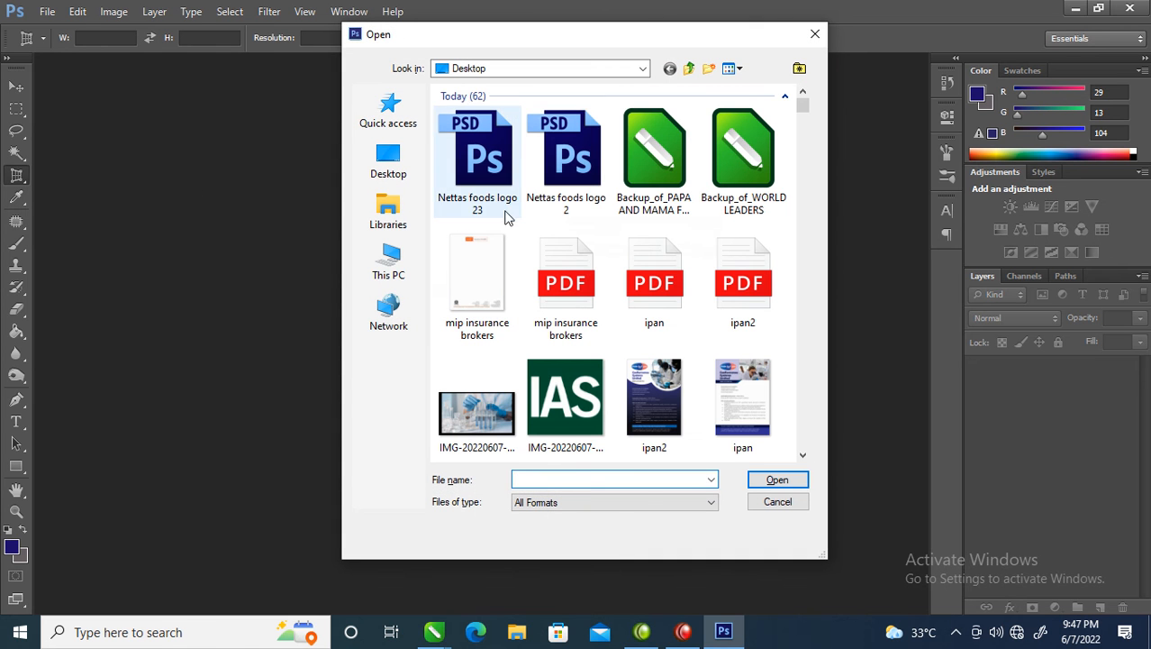
left_click(504, 166)
left_click(565, 162, "ctrl")
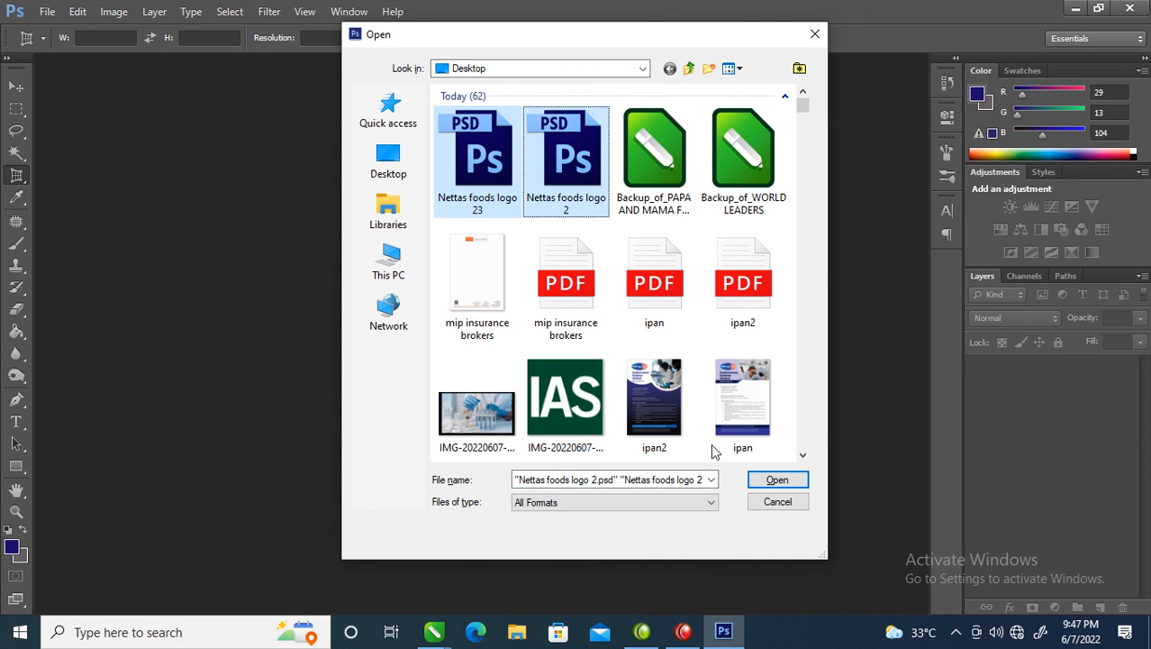
left_click(793, 480)
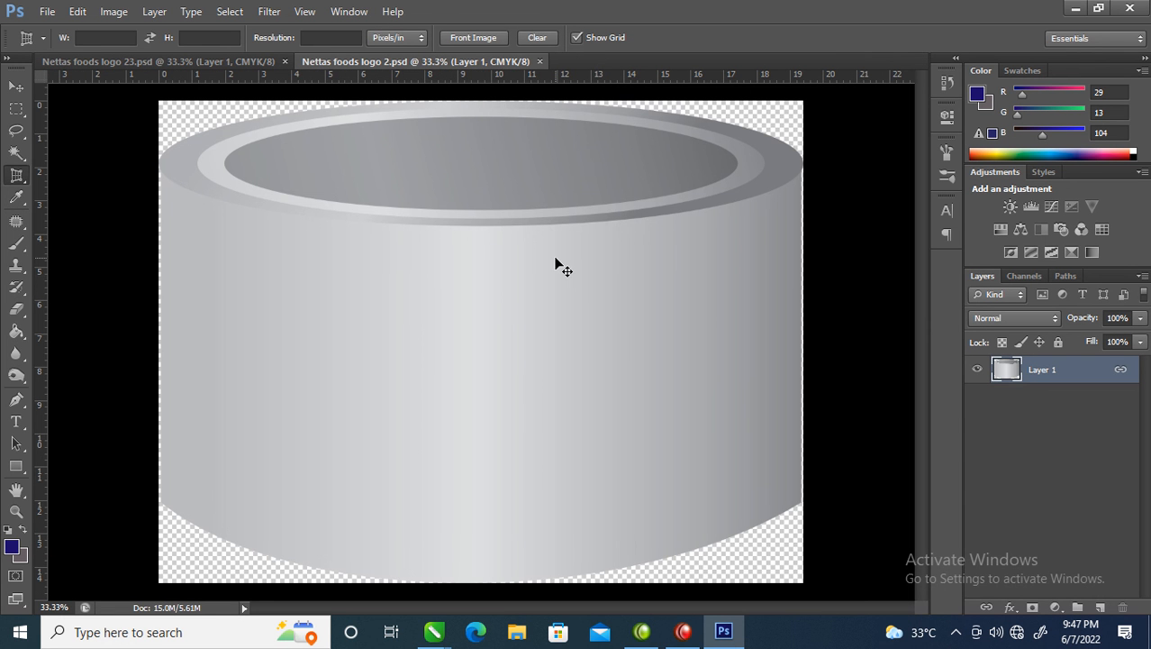
Step: Scale the container layer down proportionally about its centre to about 72.8%
key("ctrl+t")
left_click_drag(807, 93, 730, 178)
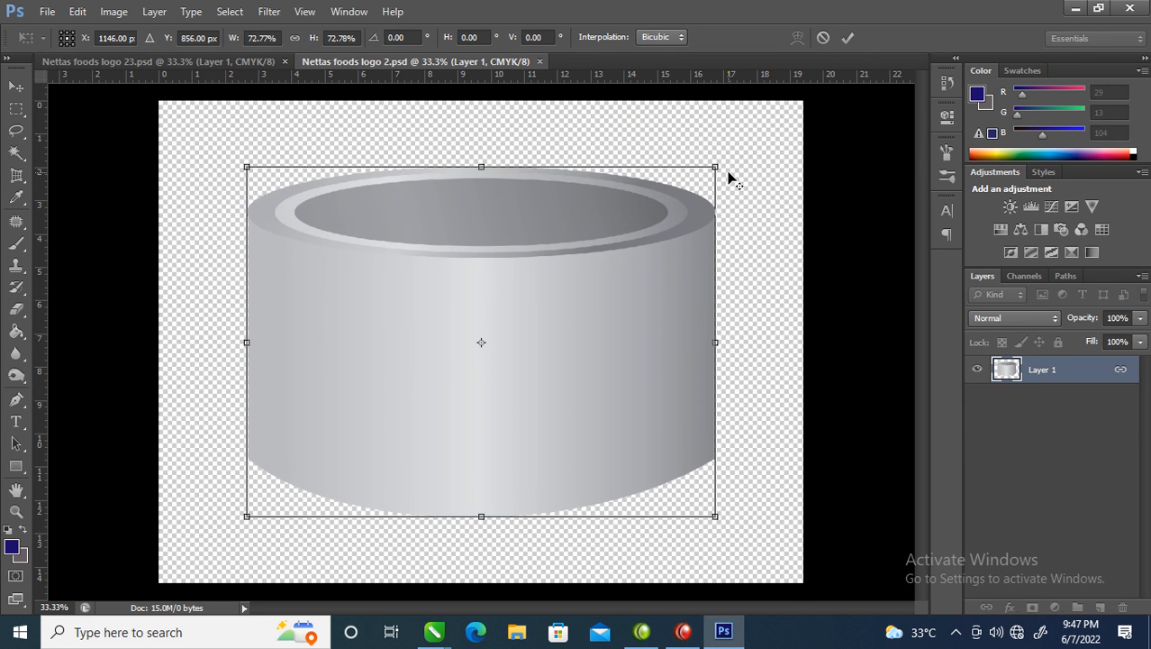
key("Return")
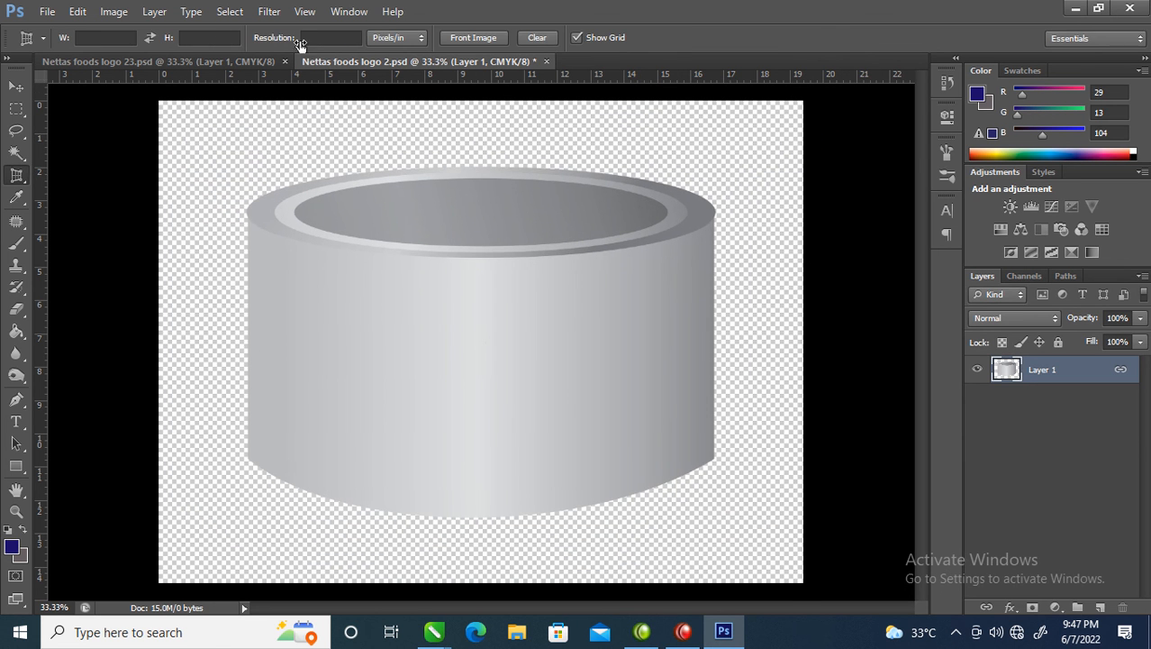
Step: Float the label document, copy its label layer into the container document with the Move tool, and close the label document
left_click_drag(193, 61, 776, 195)
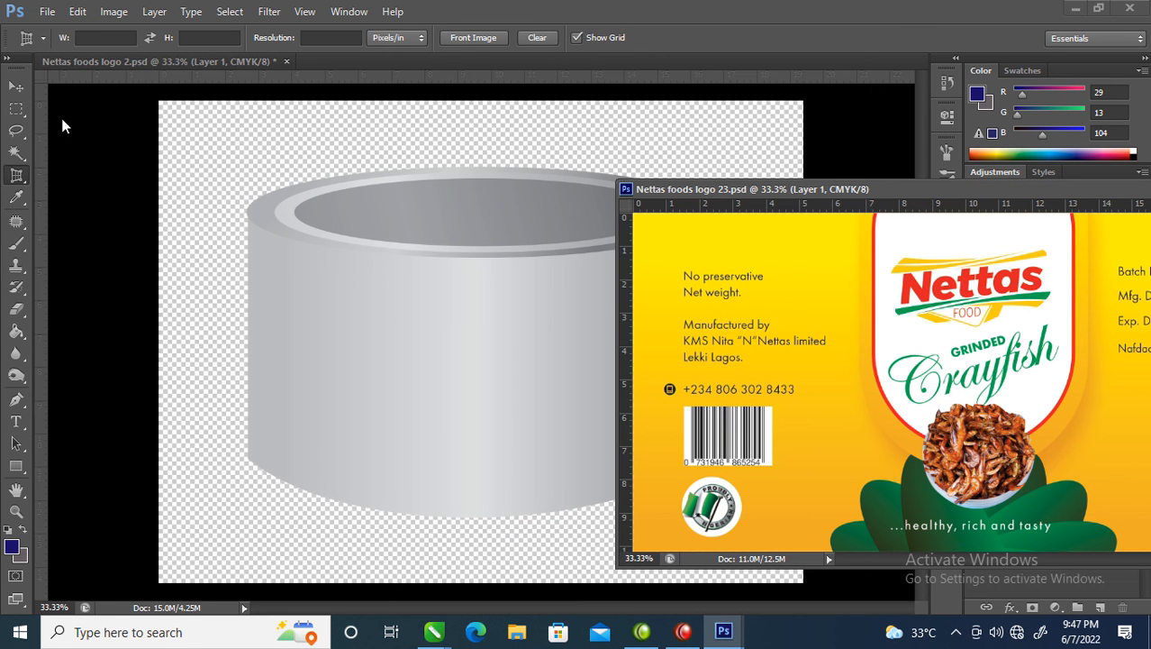
left_click(16, 88)
left_click_drag(934, 330, 444, 366)
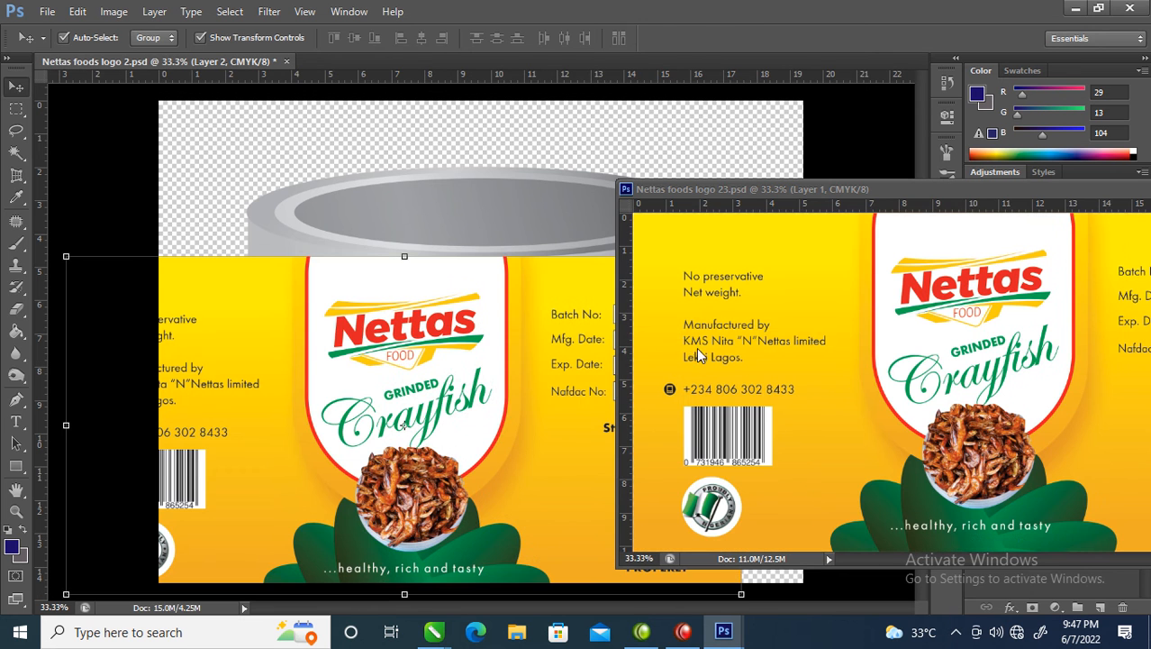
left_click_drag(1027, 194, 754, 204)
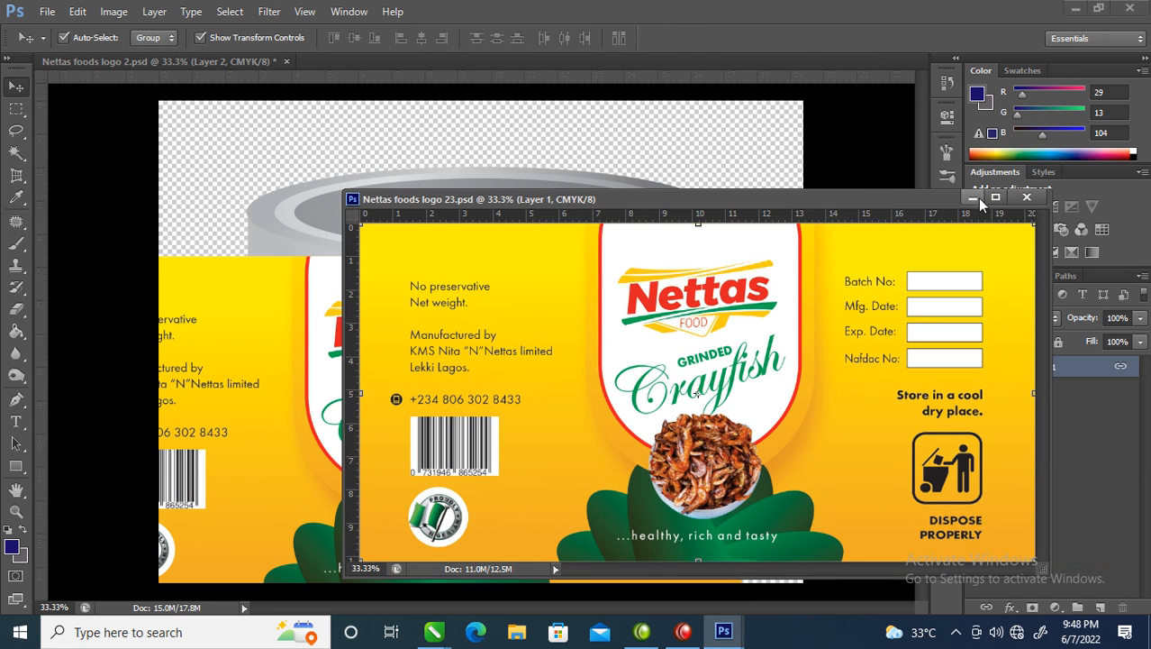
left_click(1026, 197)
Step: Scale the label to about 64.7% width and 61.2% height and centre it on the front of the container body
left_click_drag(445, 414, 523, 331)
left_click_drag(818, 171, 558, 303)
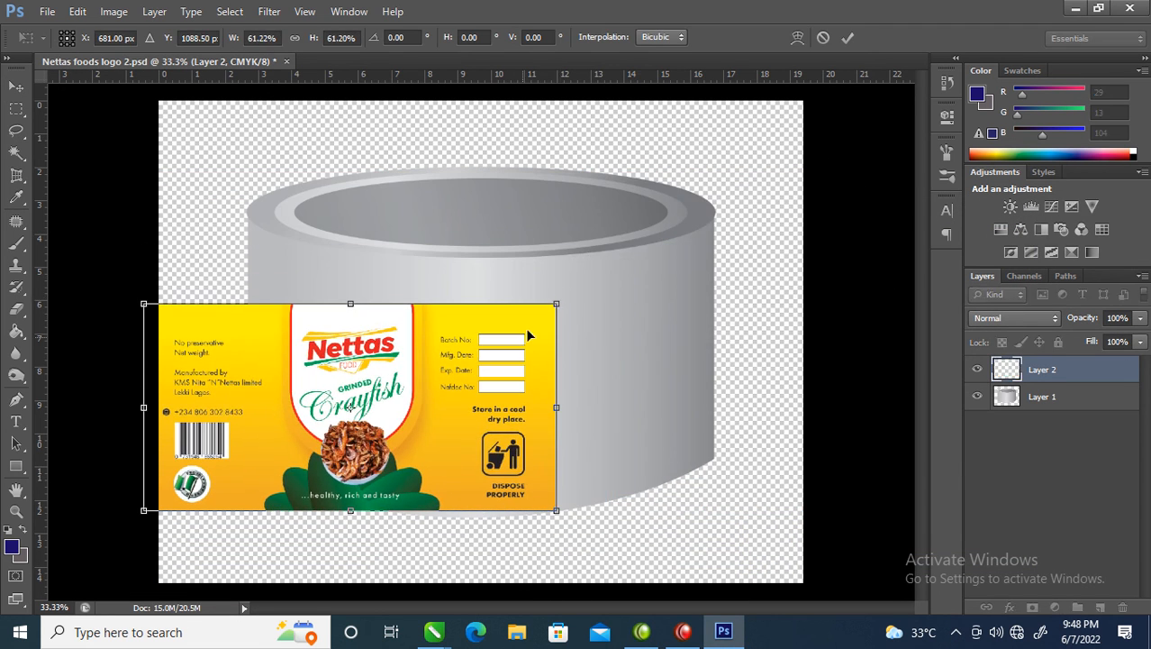
left_click_drag(434, 381, 568, 343)
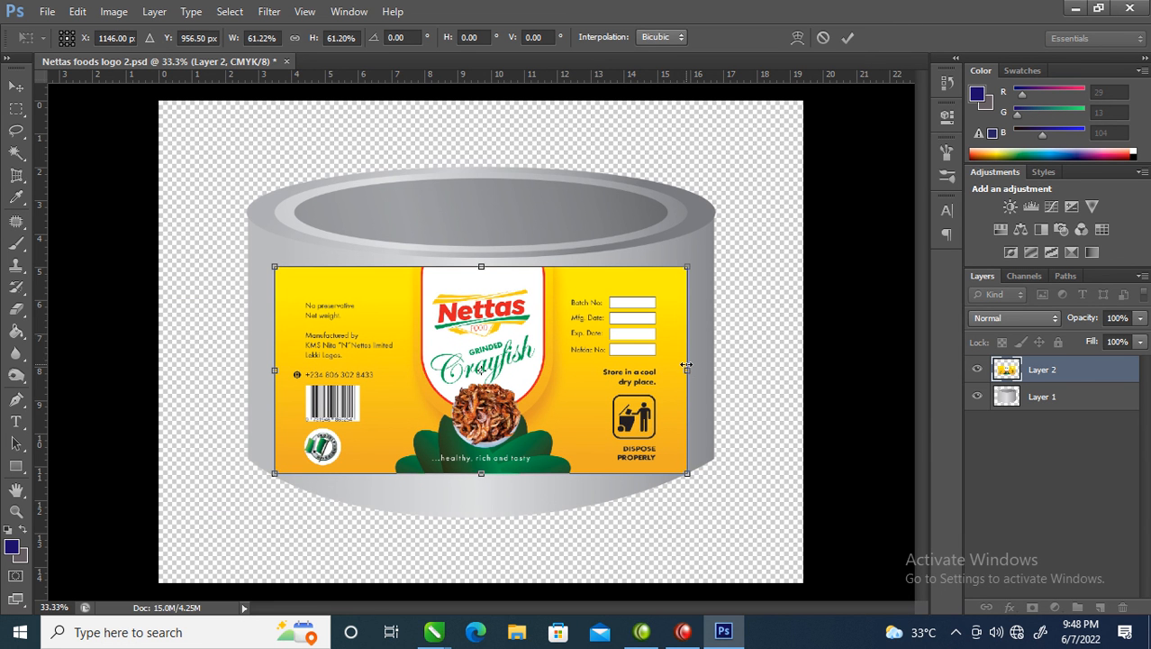
left_click_drag(690, 372, 714, 373)
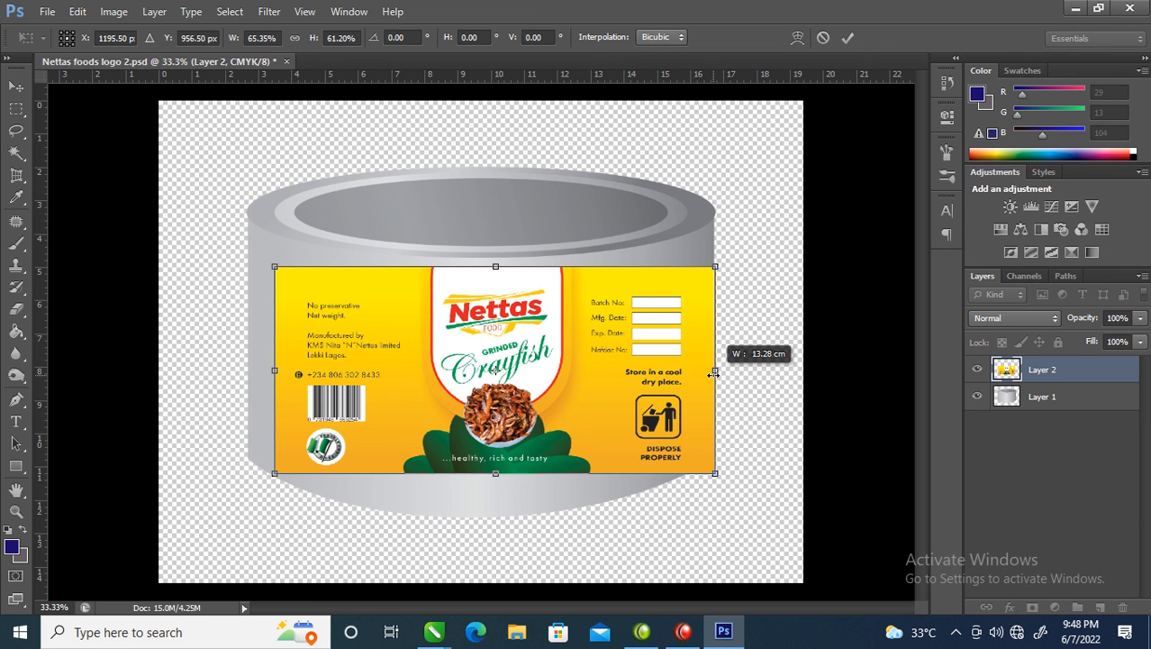
left_click_drag(713, 373, 703, 373)
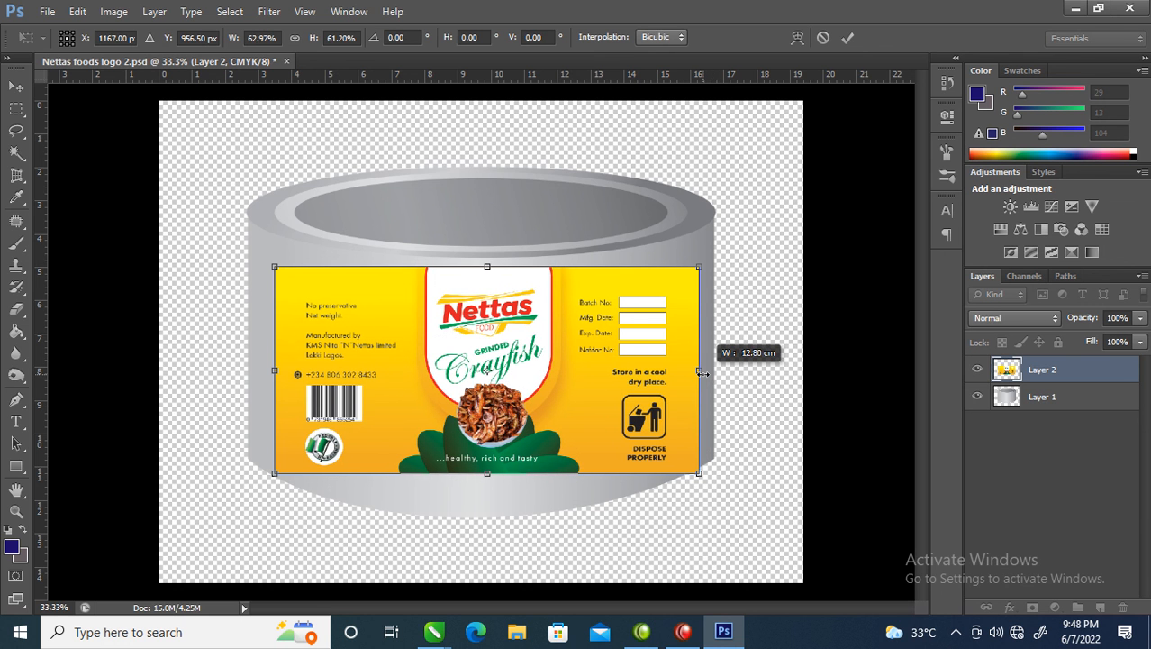
key("alt")
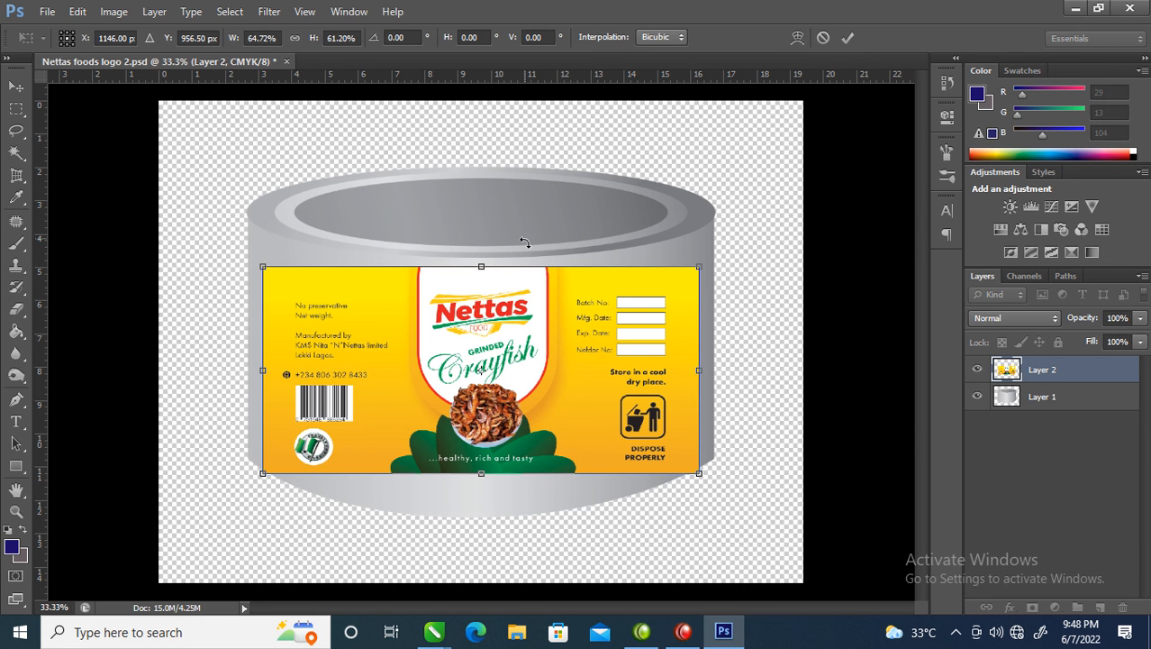
Step: Warp the label so its top and bottom edges and the artwork between them bow downward along the container's curve
left_click(799, 39)
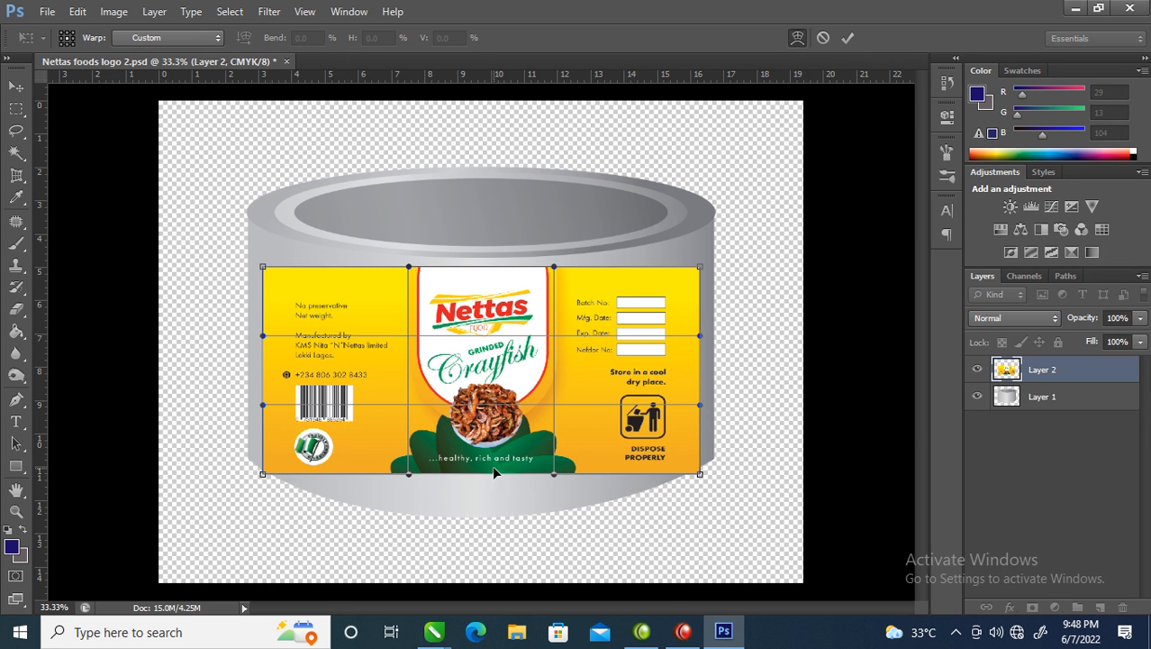
left_click_drag(494, 473, 489, 509)
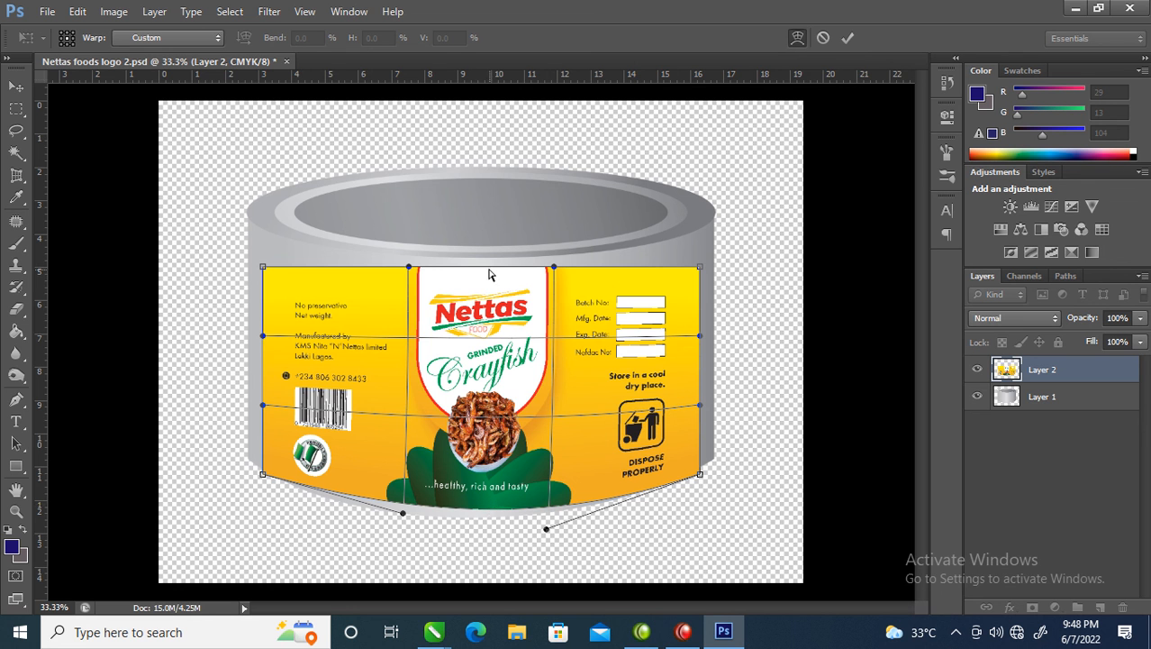
left_click_drag(492, 270, 489, 305)
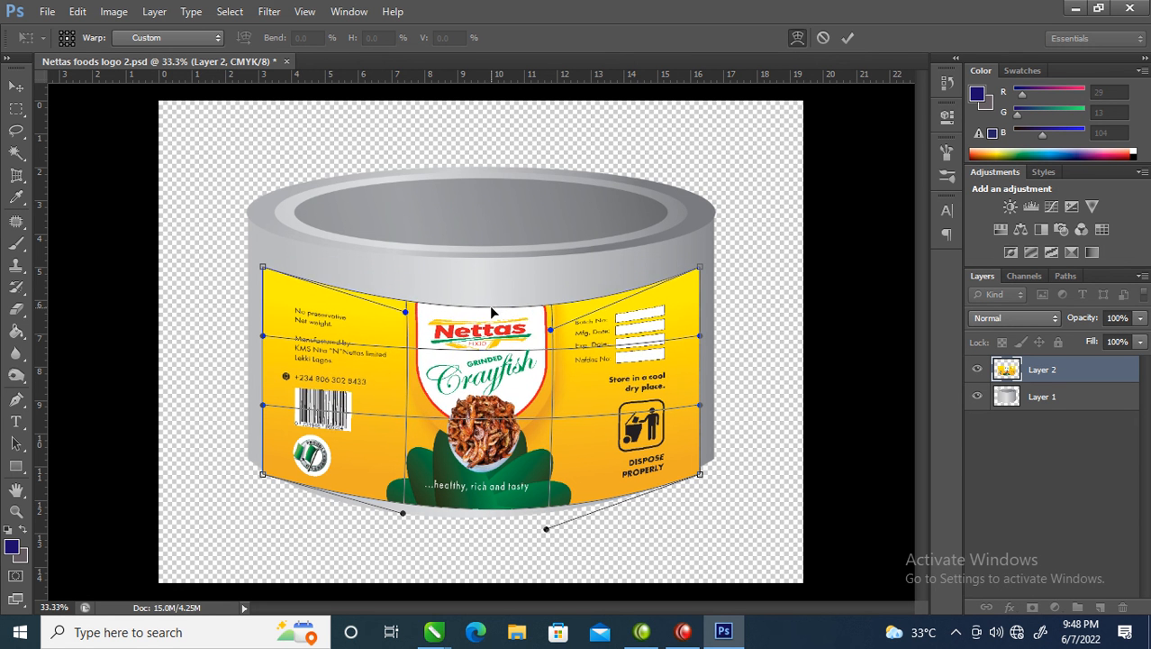
left_click_drag(485, 355, 483, 375)
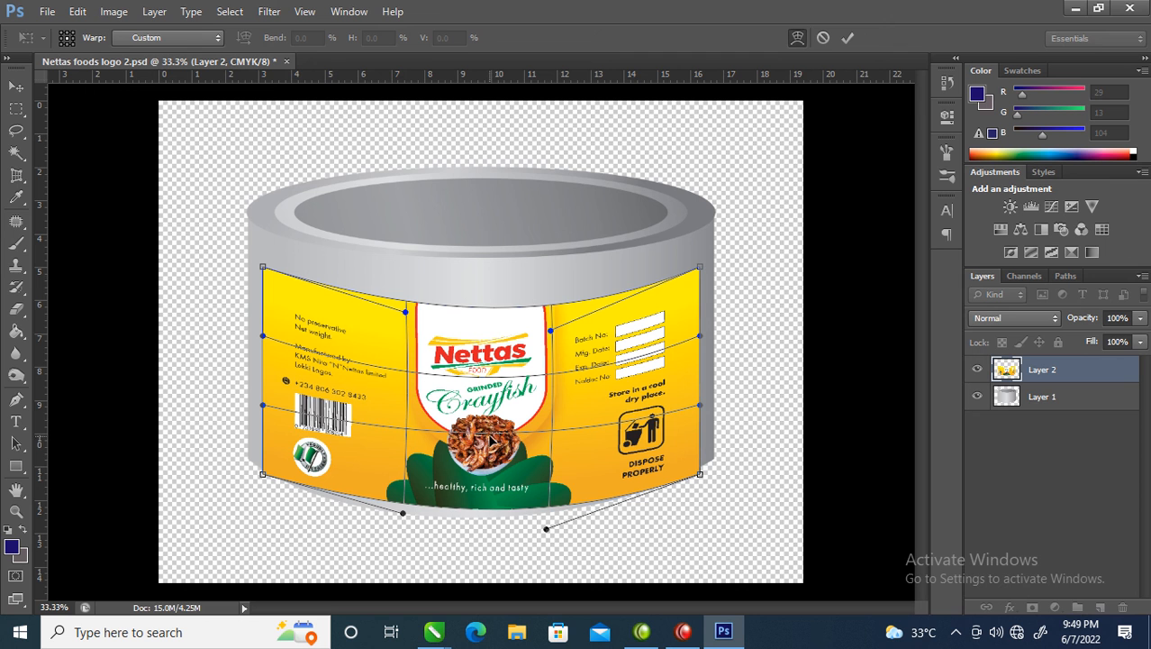
left_click_drag(491, 438, 489, 451)
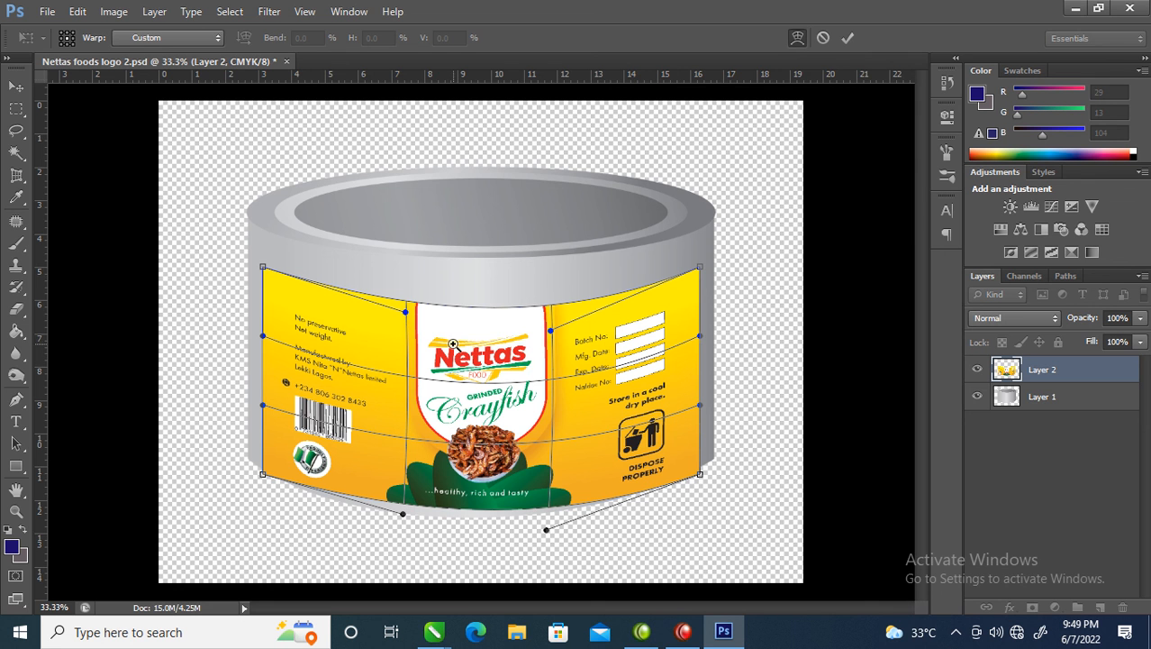
key("Return")
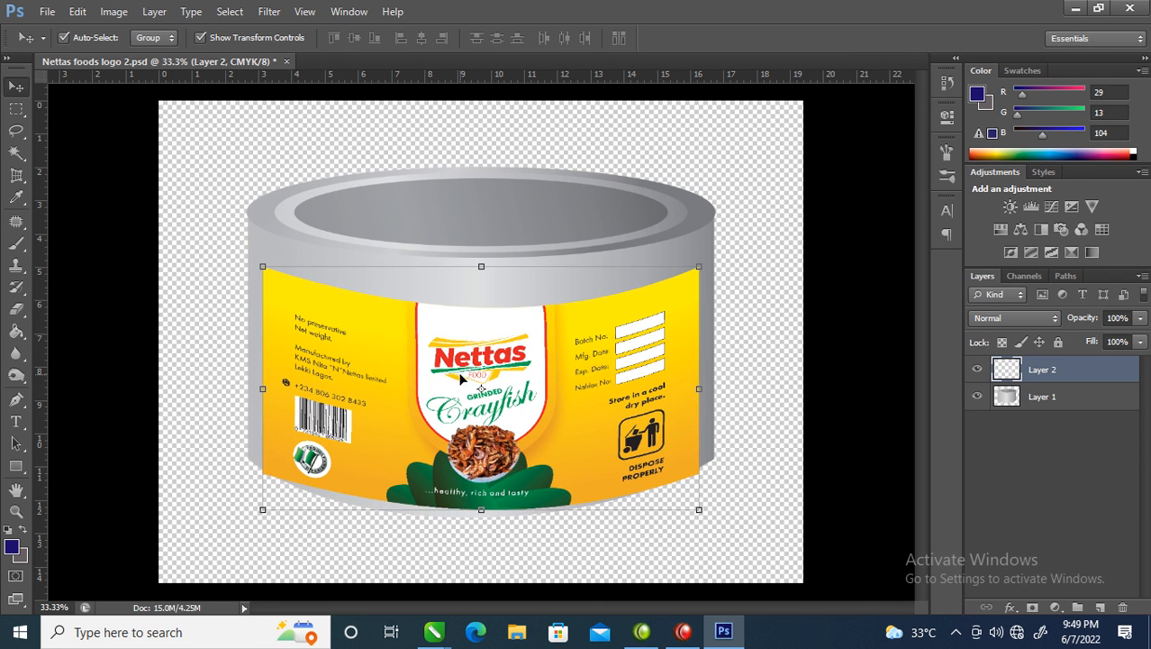
Step: Move the warped label up on the container body and stretch its height to about 113.5%
mouse_move(501, 361)
left_mouse_down()
mouse_move(501, 272)
mouse_move(500, 350)
left_mouse_up()
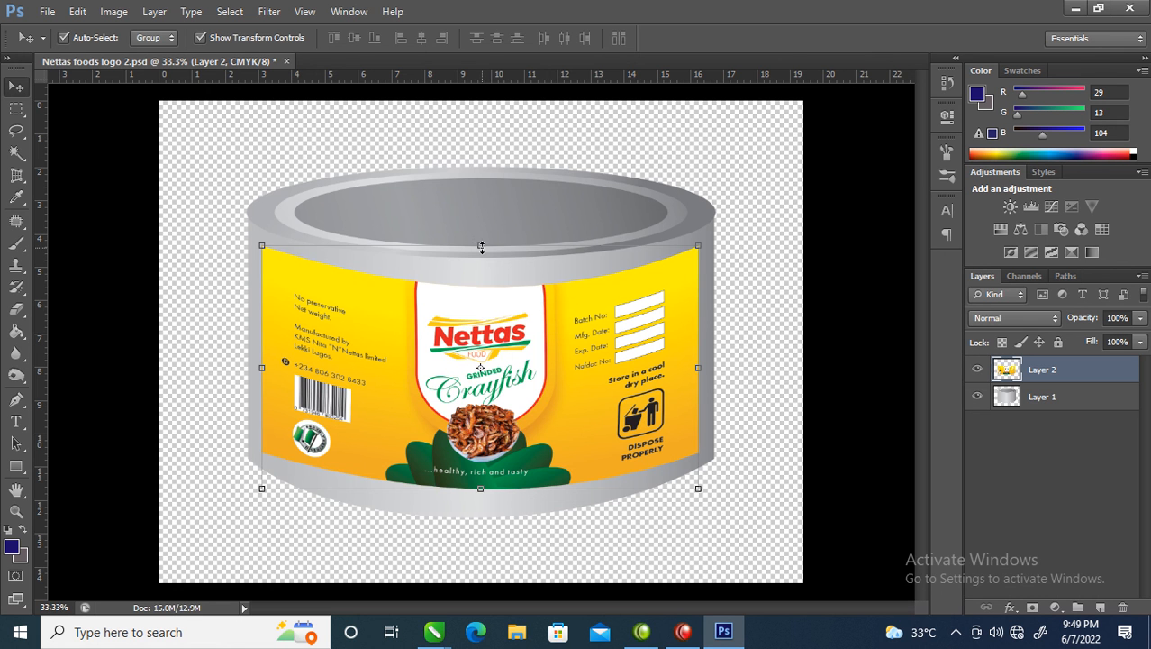
key("ctrl+t")
mouse_move(482, 237)
left_mouse_down()
mouse_move(482, 201)
mouse_move(483, 232)
left_mouse_up()
left_click_drag(479, 487, 480, 506)
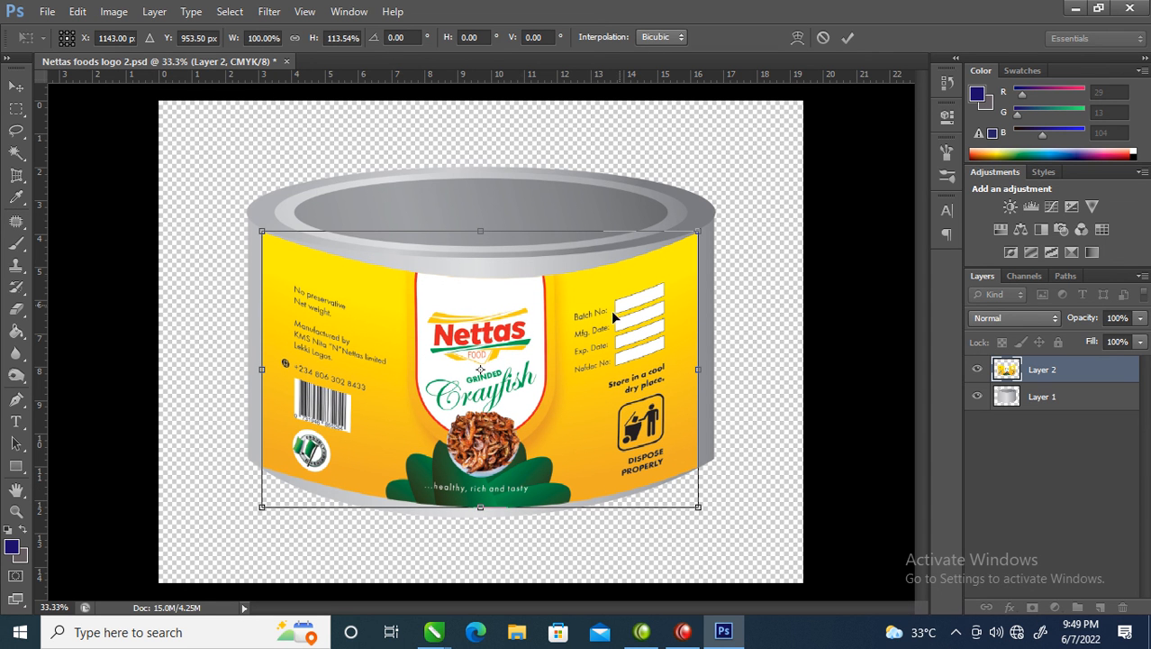
Step: Warp the stretched label again, refining its middle and bowing the bottom edge further down to match the container's curved base
left_click(796, 36)
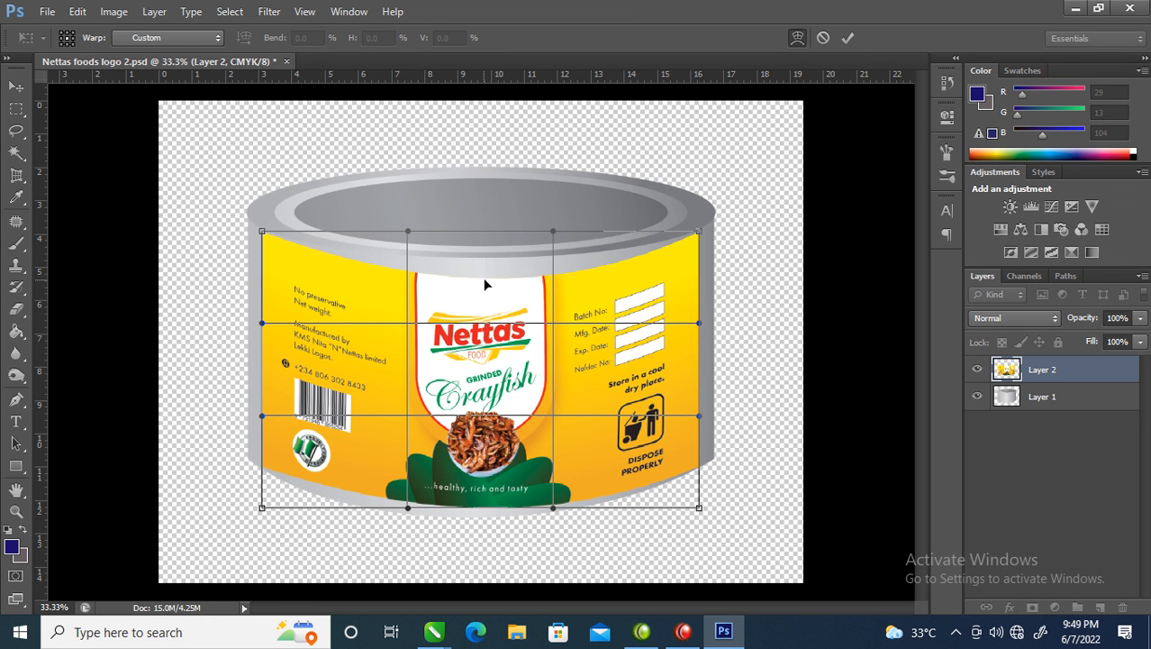
left_click_drag(486, 323, 487, 307)
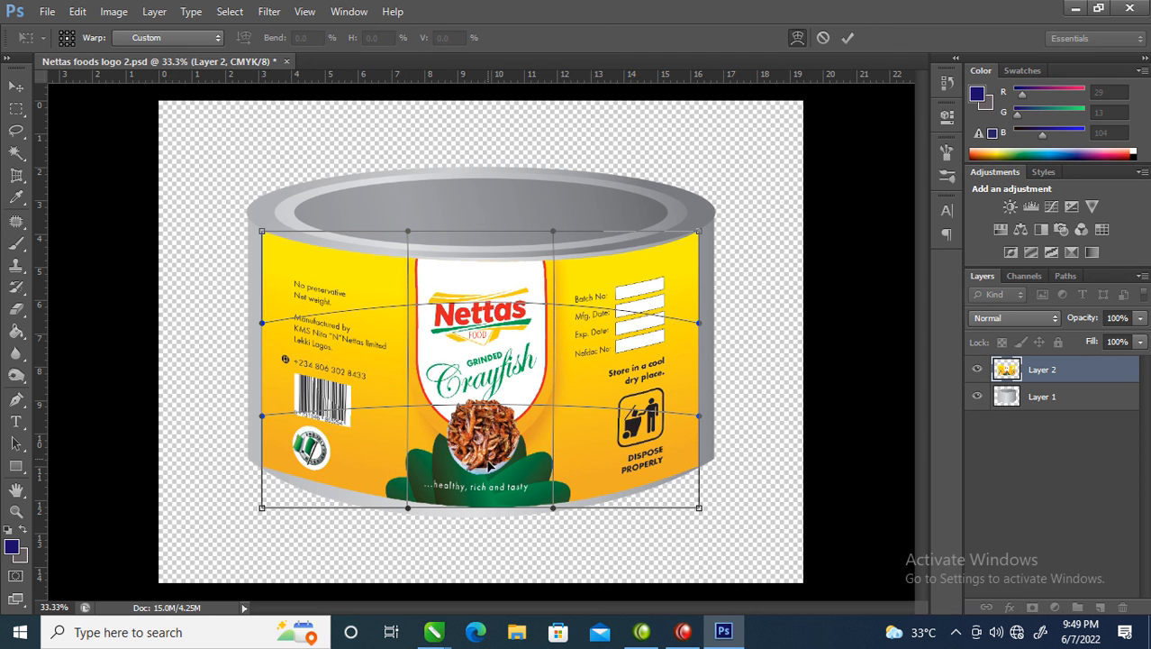
left_click_drag(415, 506, 402, 535)
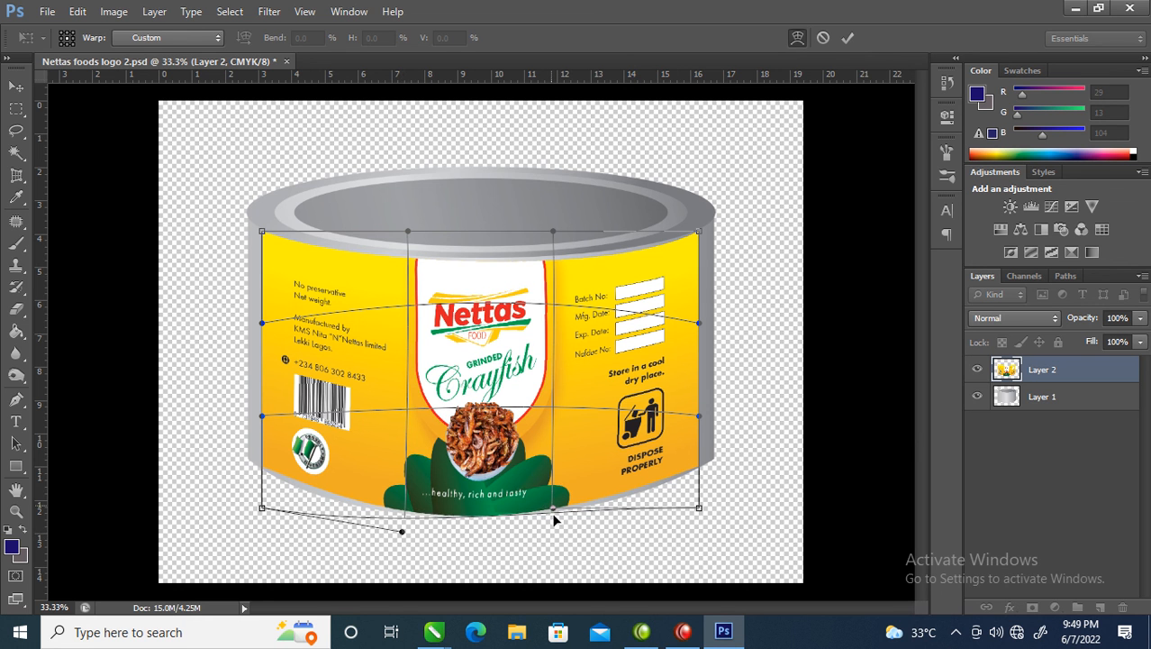
left_click_drag(553, 515, 555, 528)
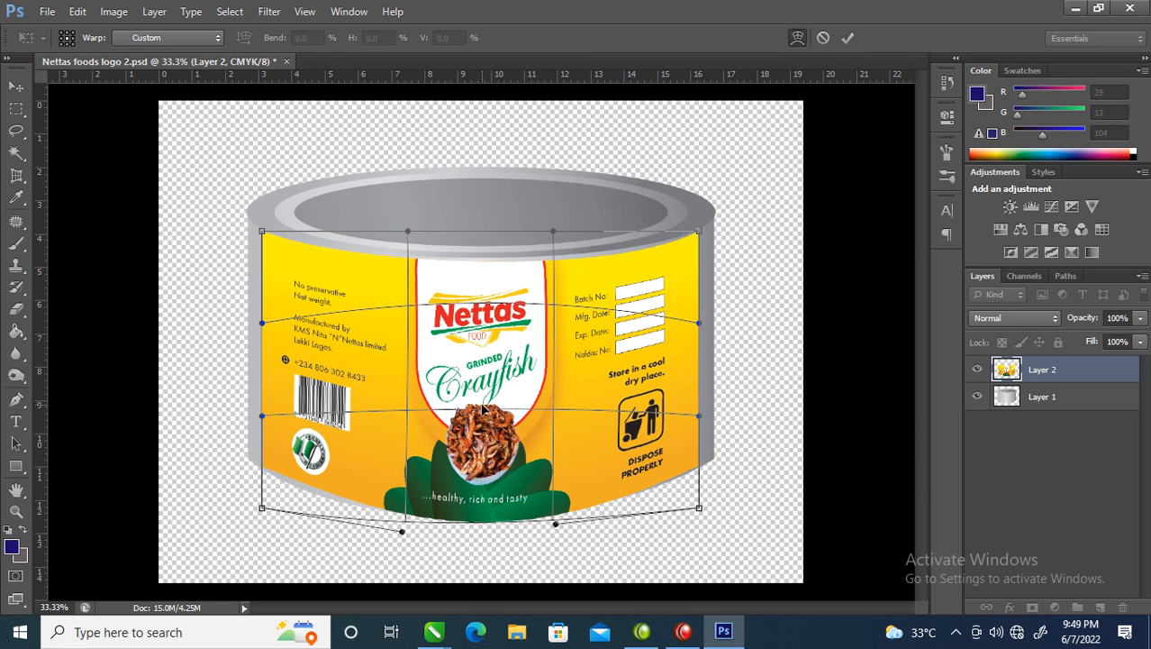
left_click_drag(483, 414, 484, 429)
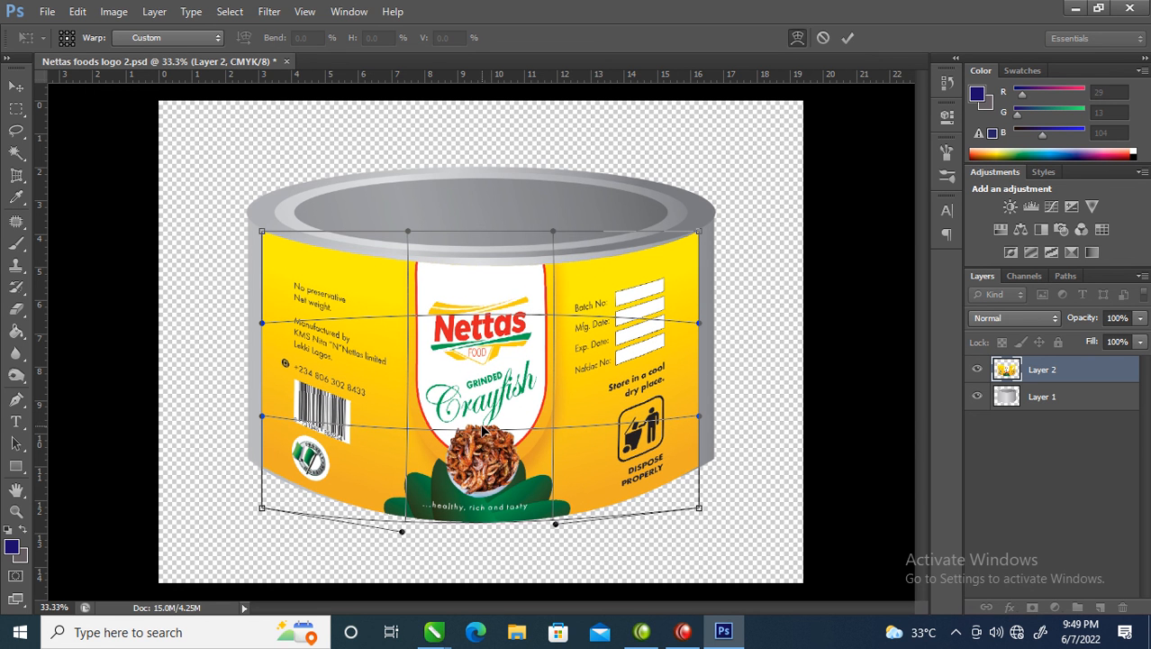
left_click_drag(478, 325, 477, 328)
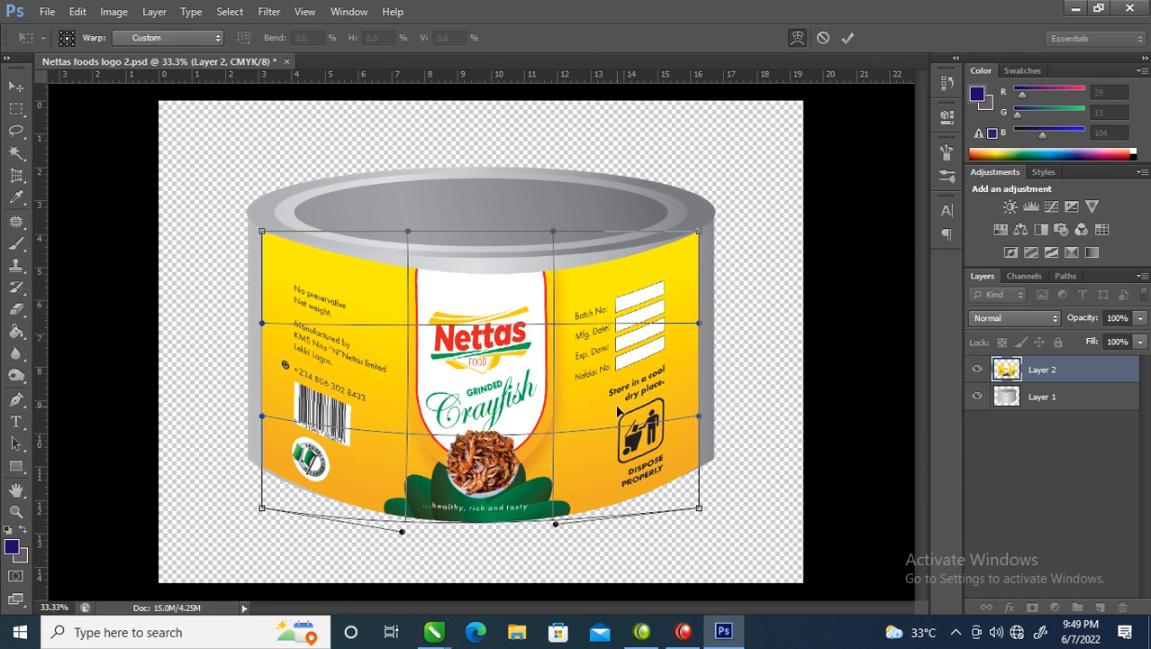
key("Return")
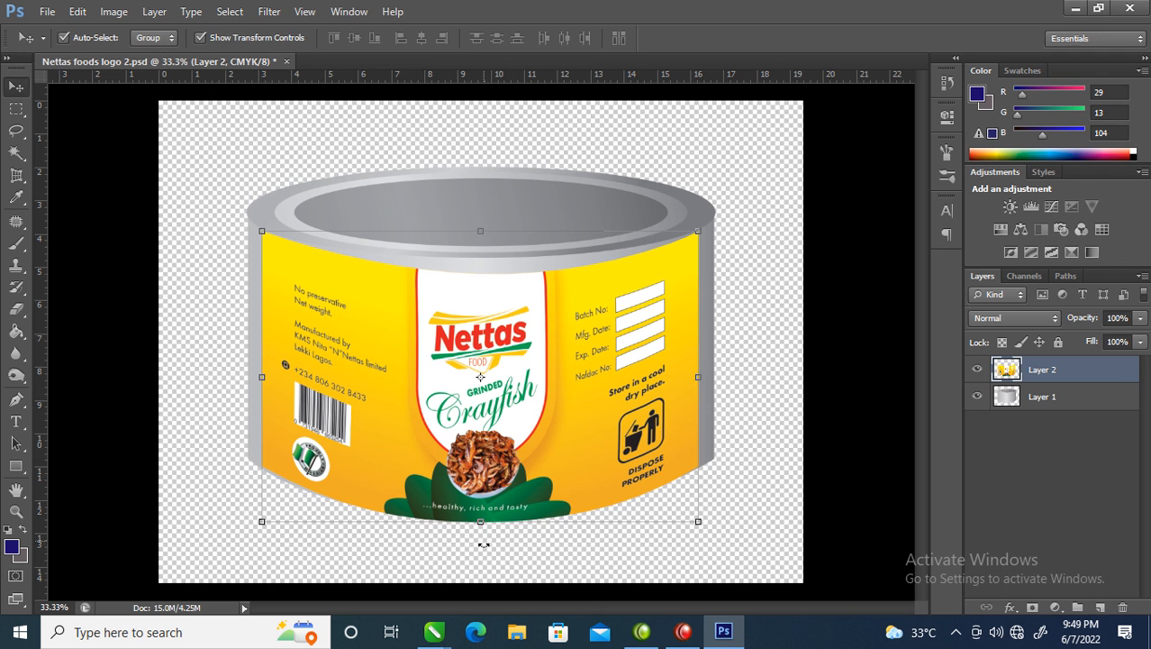
Step: Reduce the label's height to about 87.8% and recentre it on the container body, leaving grey margins above and below
left_click_drag(482, 525, 483, 506)
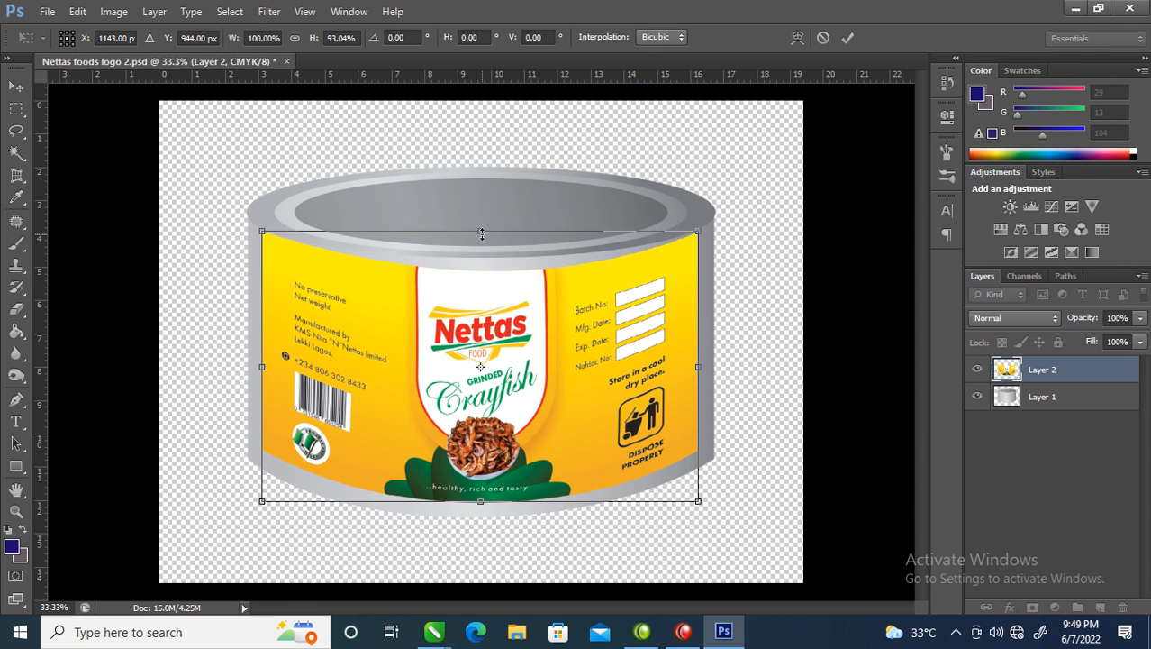
left_click_drag(482, 233, 482, 249)
left_click_drag(490, 420, 491, 415)
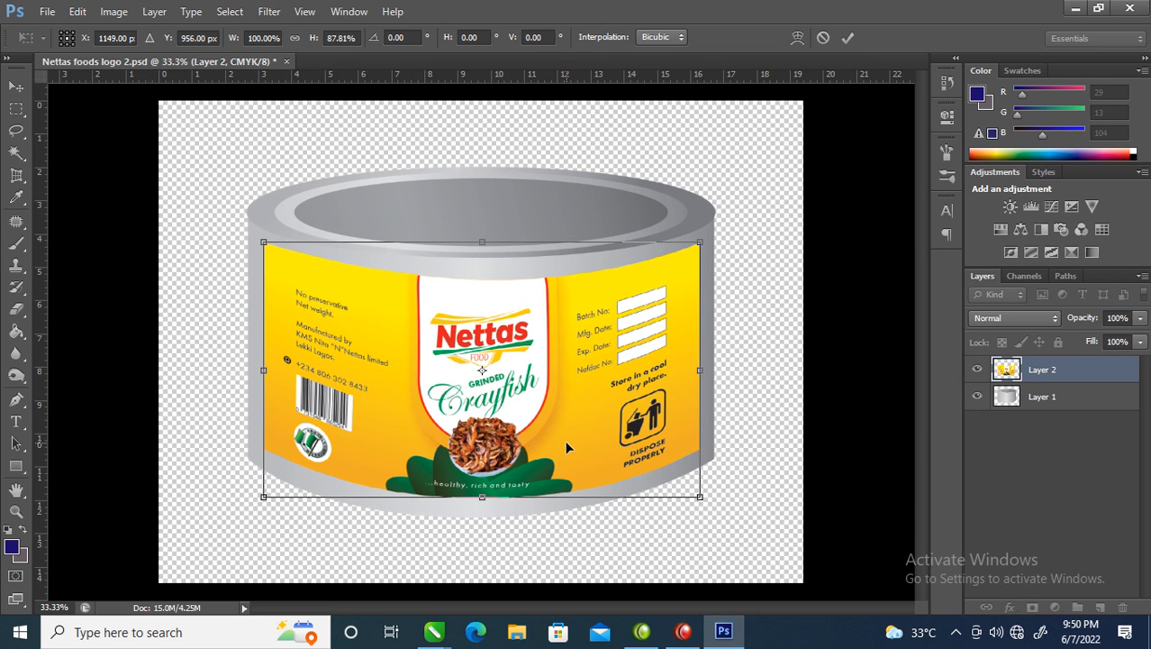
key("Return")
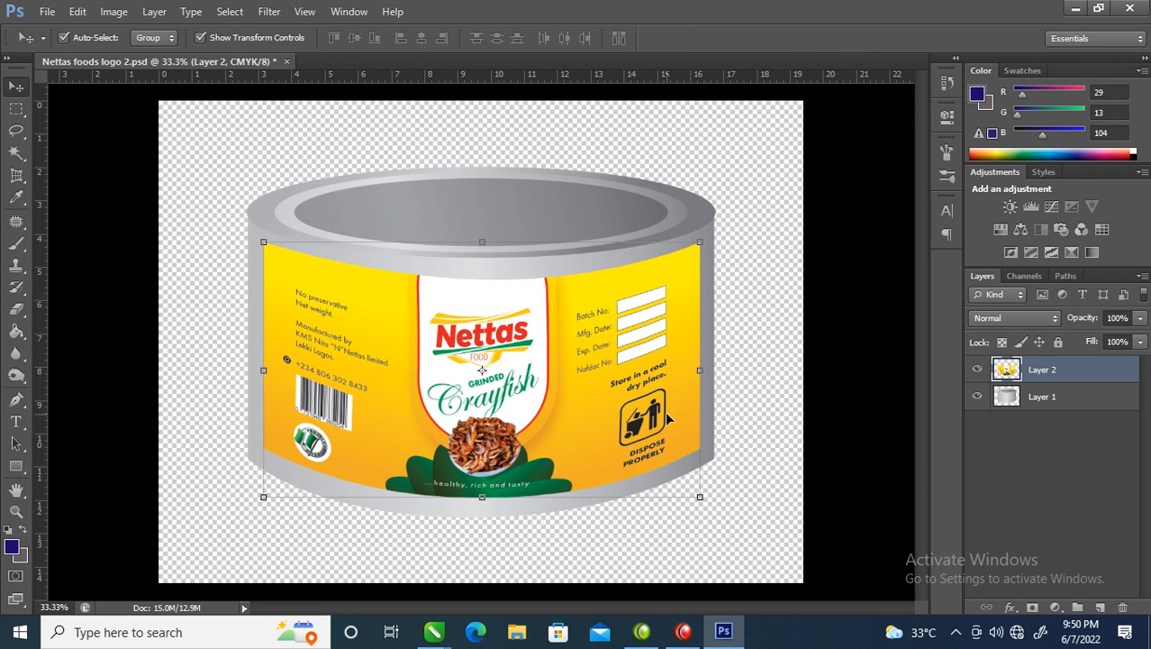
Step: Add a Multiply drop shadow to the label layer with 8 px distance, 7% spread and 27 px size
double_click(1074, 371)
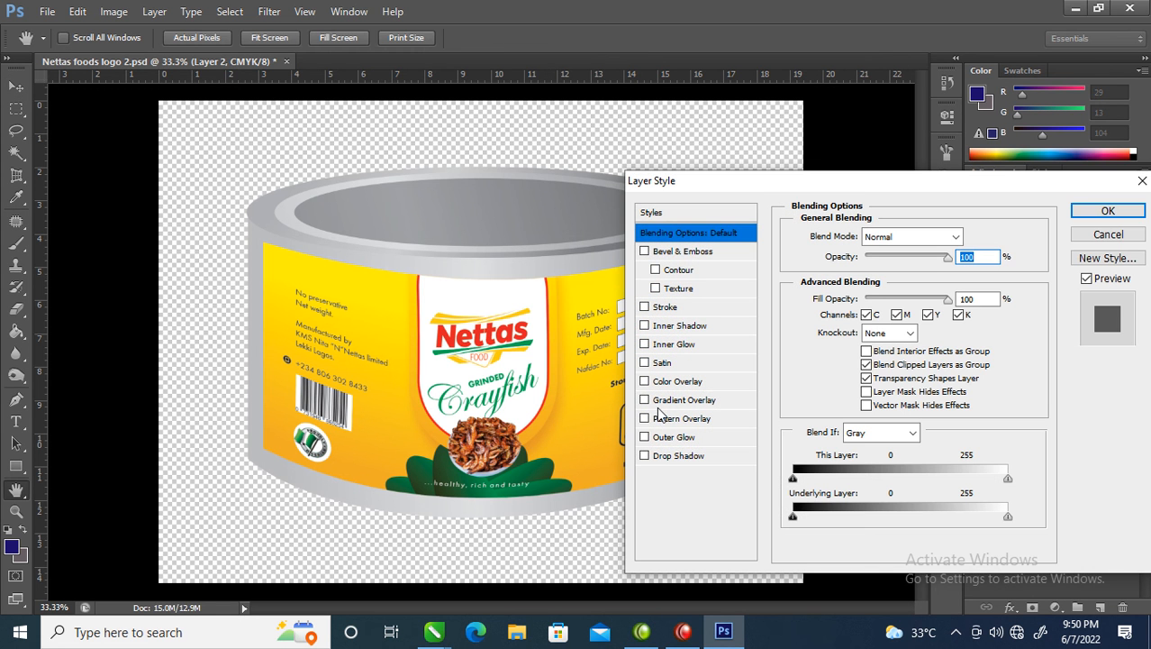
left_click(644, 455)
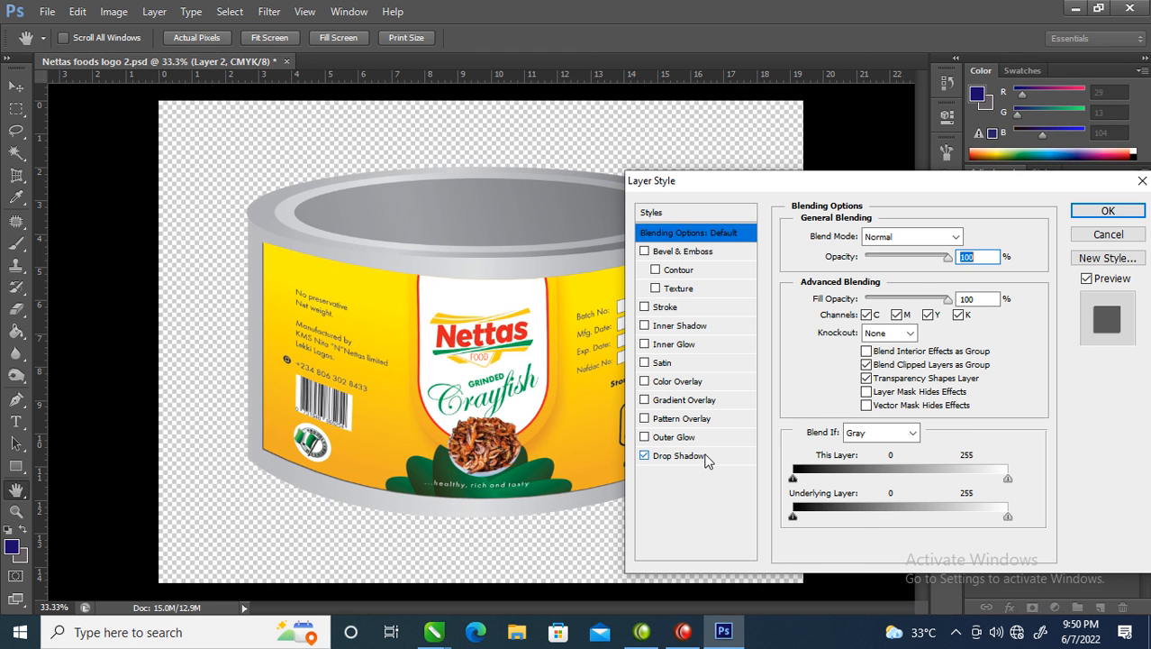
left_click(711, 455)
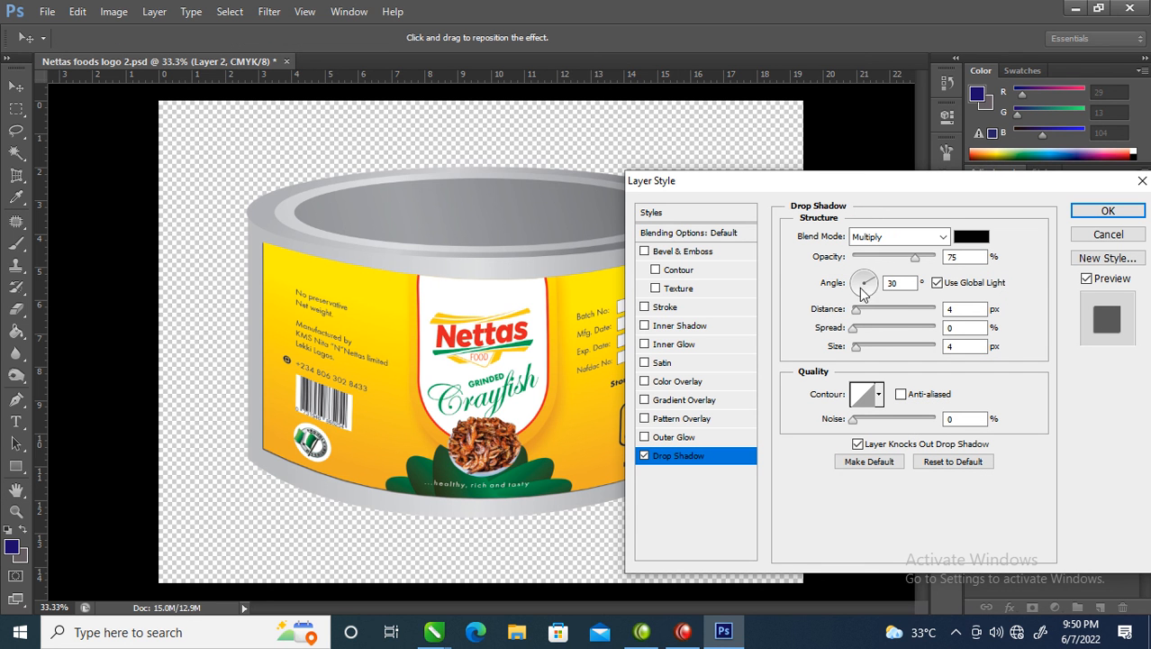
left_click_drag(856, 309, 882, 358)
left_click_drag(883, 354, 879, 355)
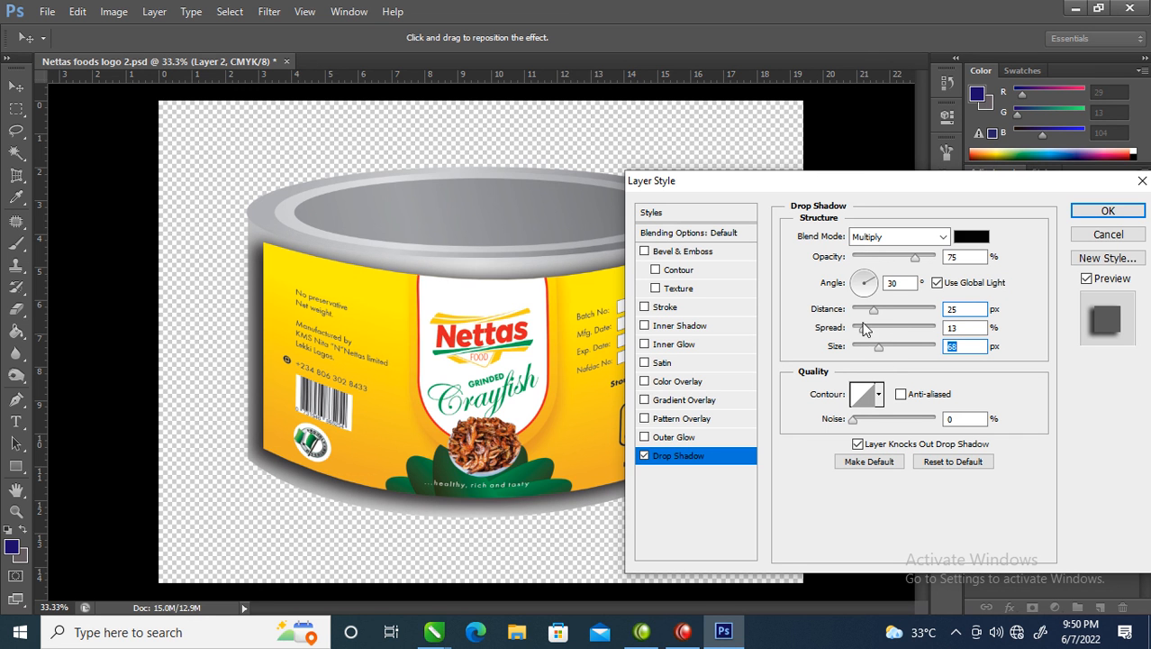
mouse_move(863, 329)
left_mouse_down()
mouse_move(871, 314)
mouse_move(861, 311)
left_mouse_up()
mouse_move(881, 355)
left_mouse_down()
mouse_move(855, 359)
mouse_move(867, 359)
left_mouse_up()
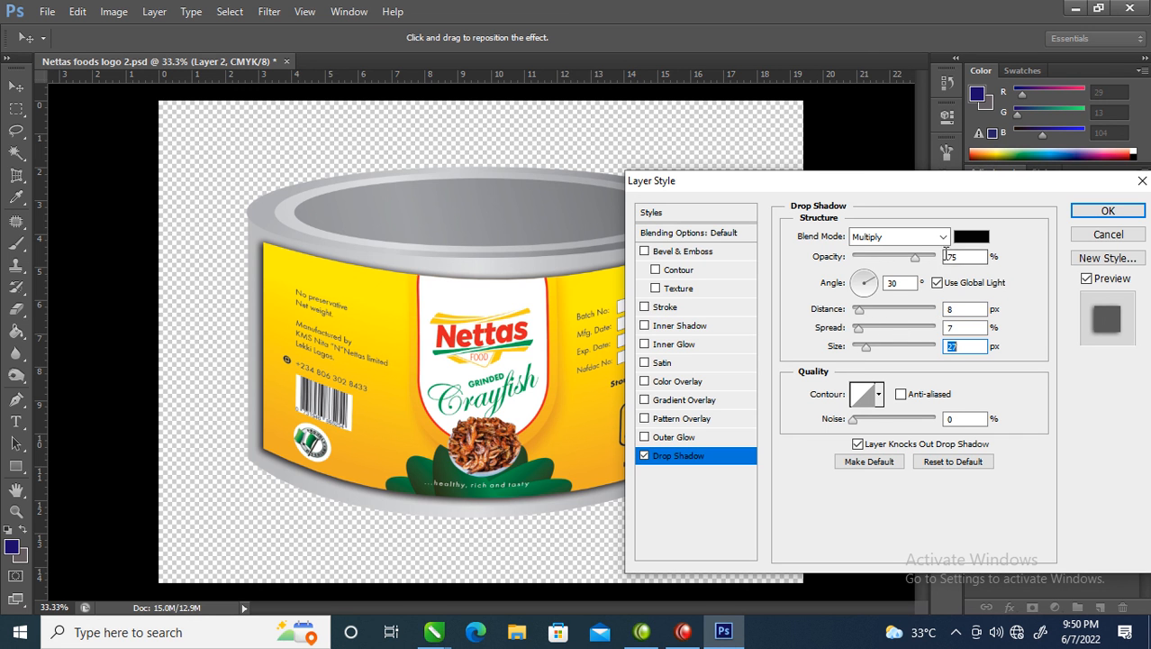
Step: Set the drop shadow's opacity to 18%, angle to 136° and distance to 36 px, and apply the layer style
left_click(881, 258)
left_click_drag(881, 260, 869, 260)
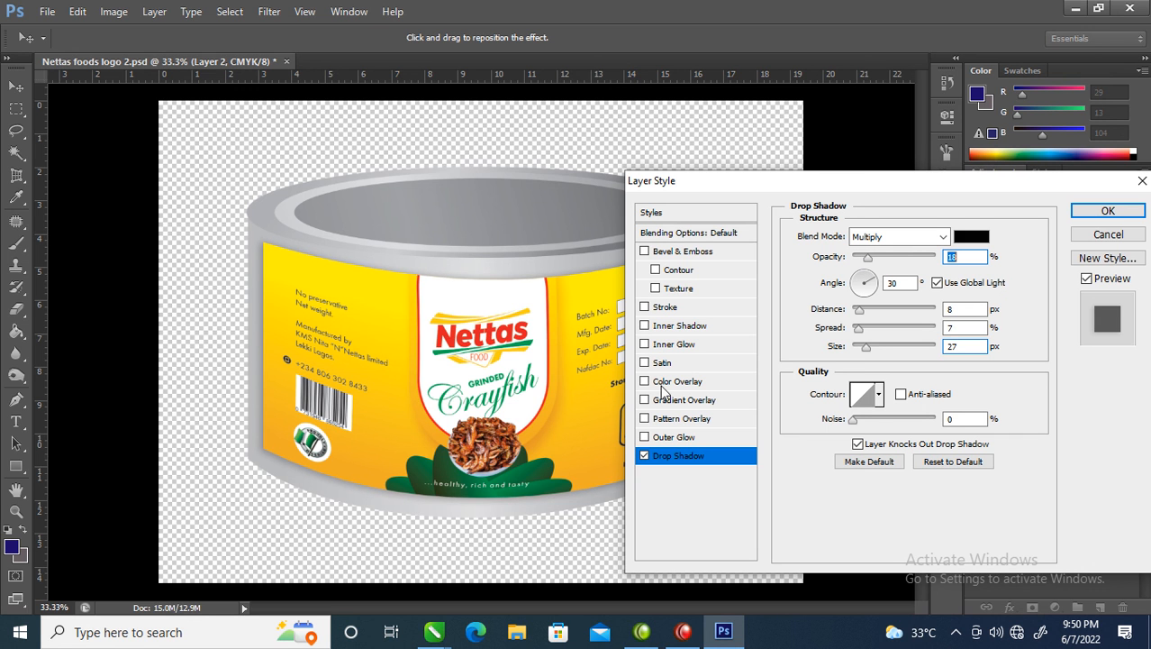
left_click_drag(555, 389, 562, 390)
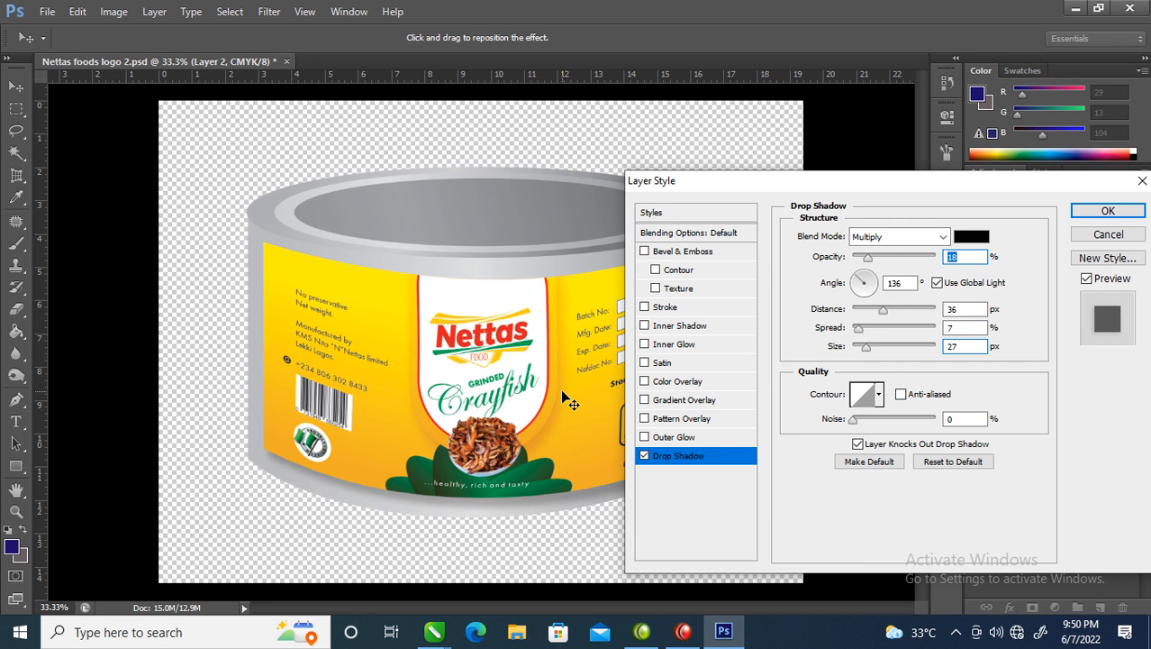
left_click(1108, 213)
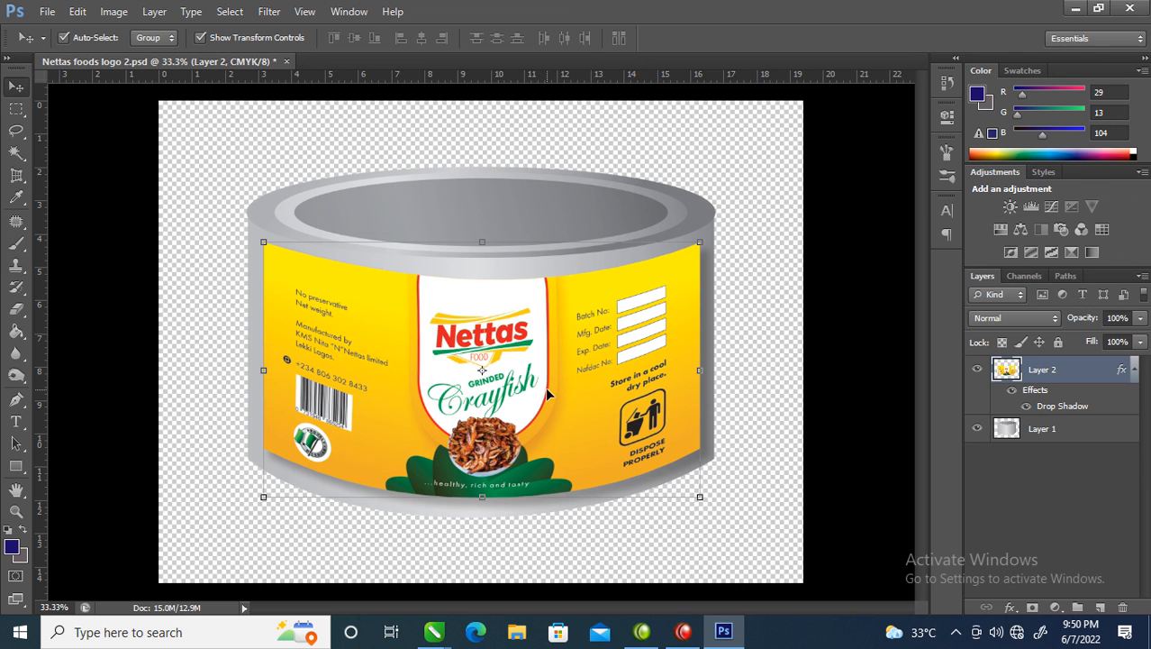
Step: Merge the visible label and container layers into one layer and save the document
key("ctrl+shift+e")
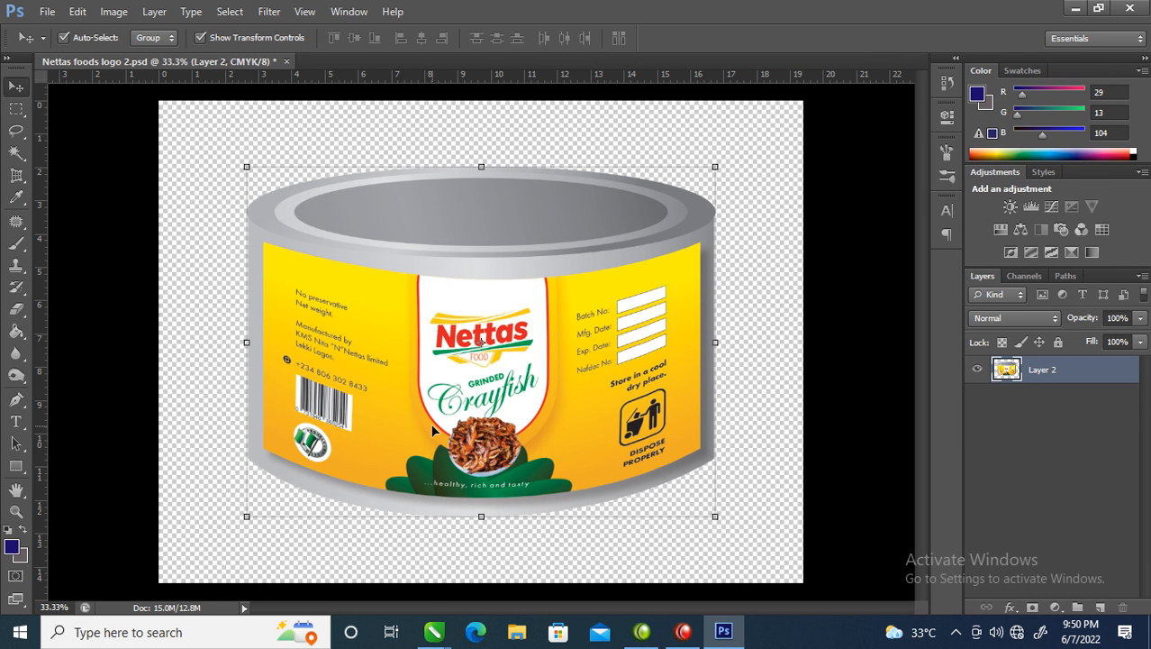
key("ctrl+s")
Step: Switch to the Nettas foods logo 2 document in CorelDRAW and delete the blank grey container group beside the page
mouse_move(433, 633)
left_click(562, 570)
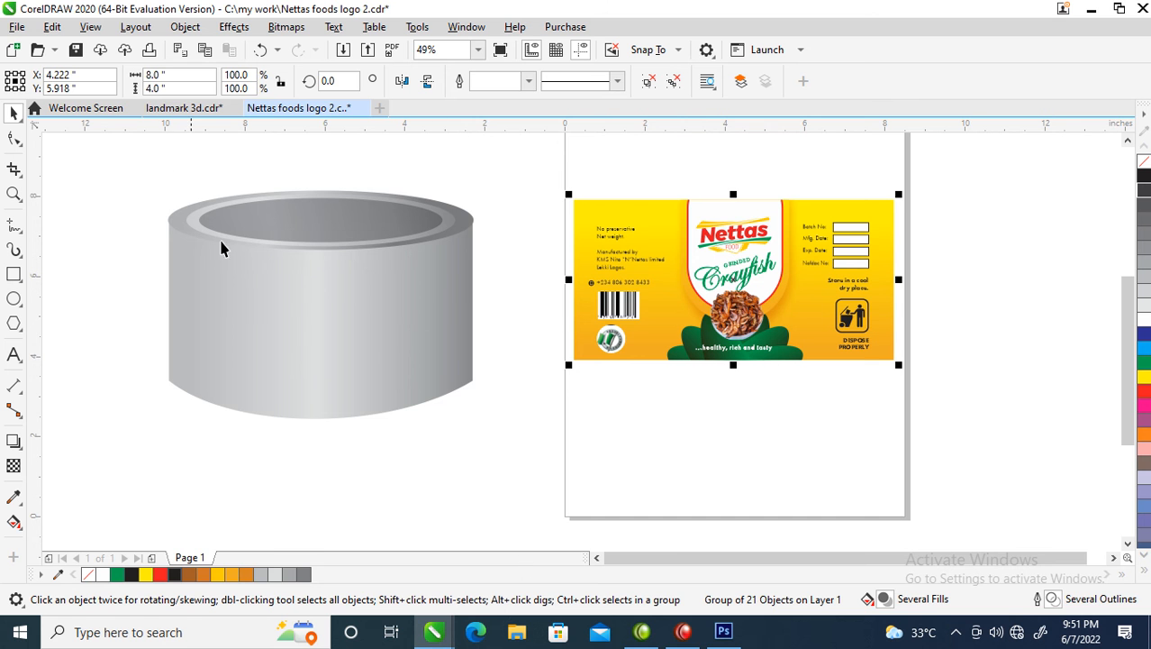
left_click_drag(115, 175, 563, 536)
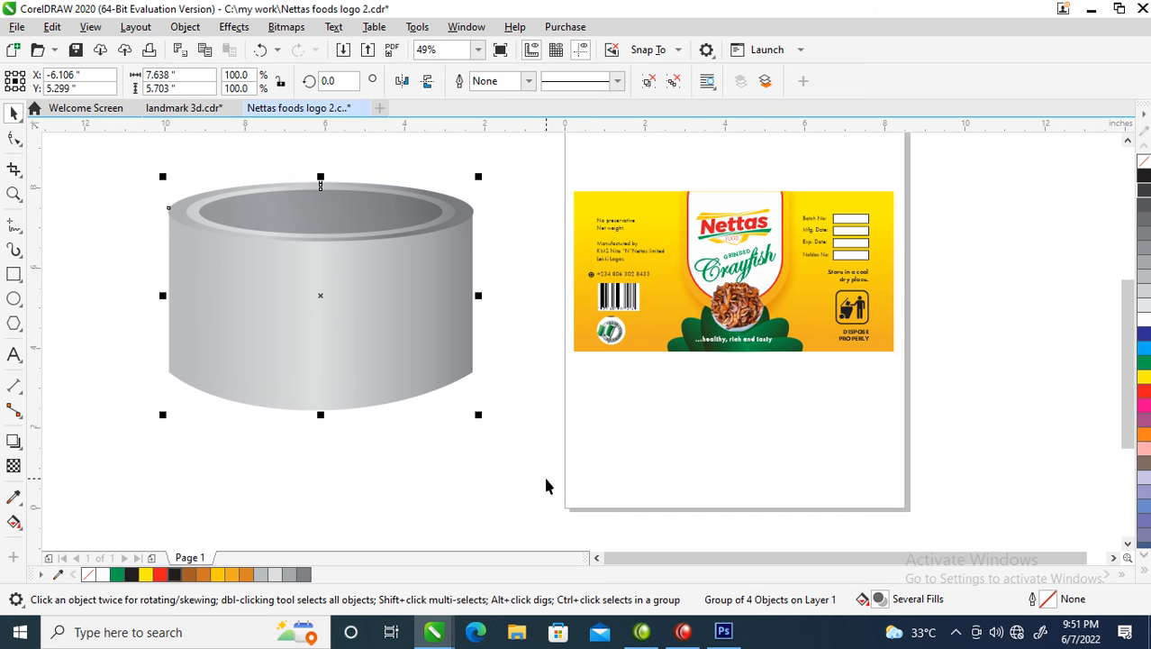
key("Delete")
Step: Import the Nettas foods logo 2 PSD from the Desktop and place it beside the flat label at about 9.7 by 7.25 inches
right_click(111, 197)
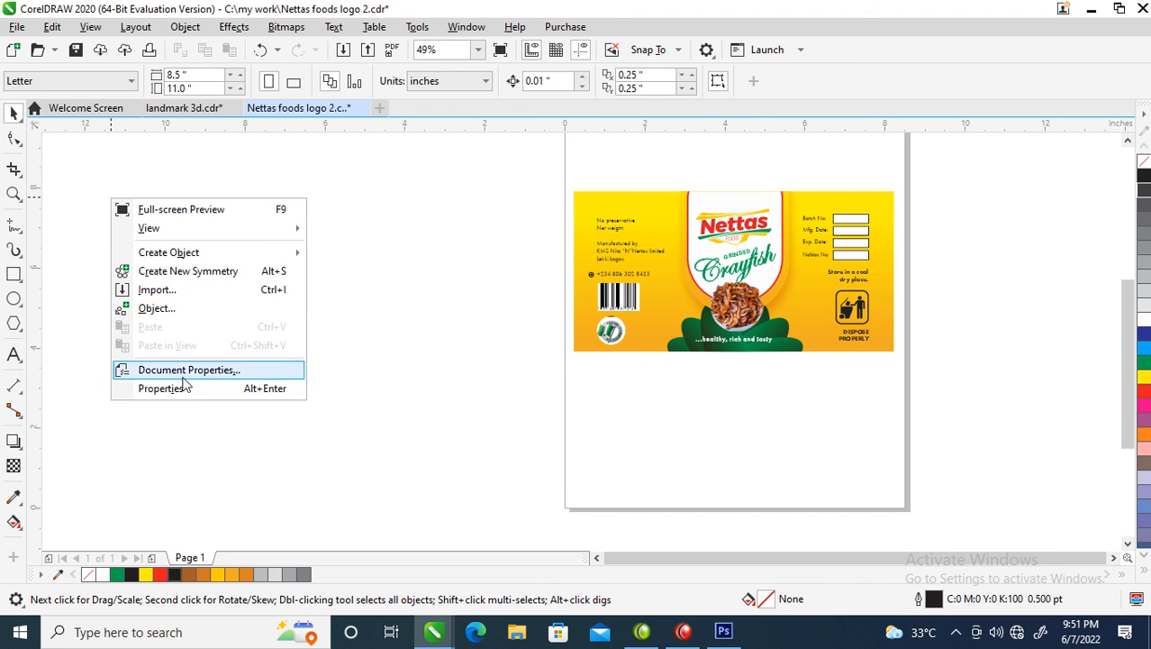
left_click(155, 292)
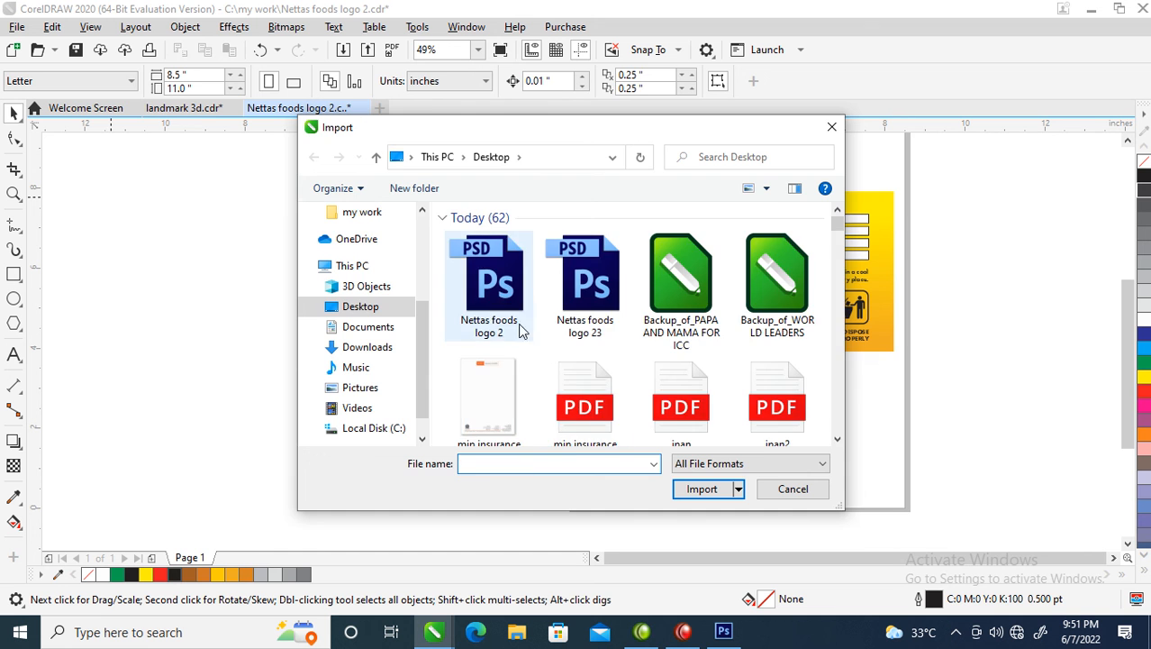
left_click(500, 276)
double_click(501, 277)
left_click_drag(129, 175, 510, 457)
left_click_drag(412, 377, 428, 358)
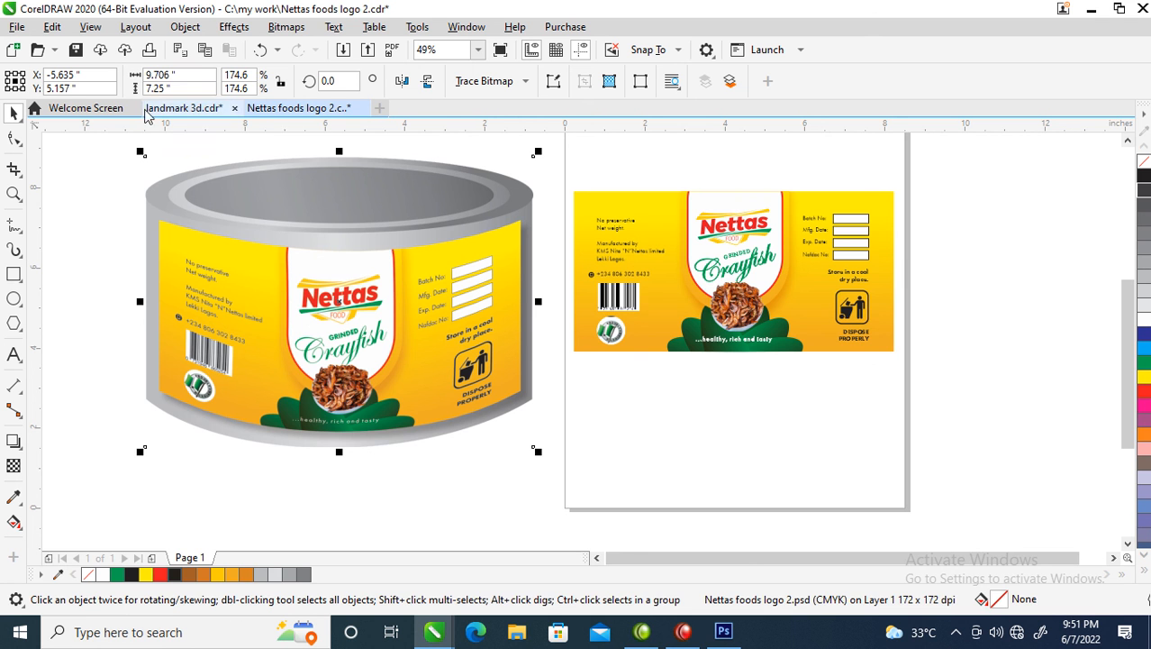
key("z")
left_click_drag(70, 142, 933, 466)
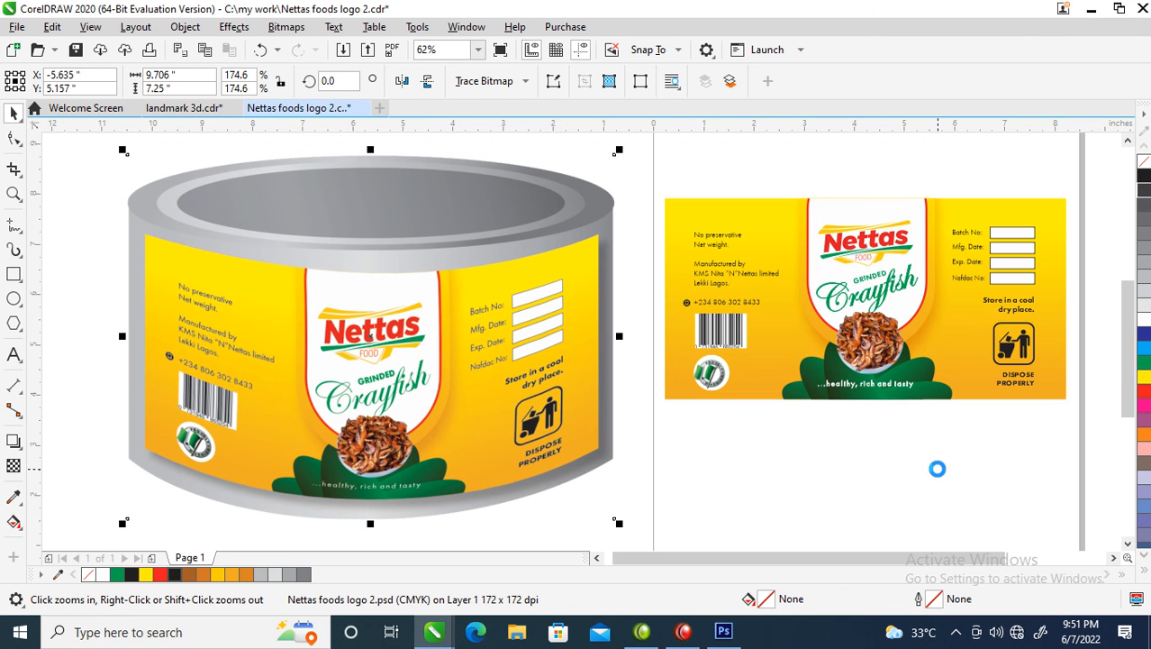